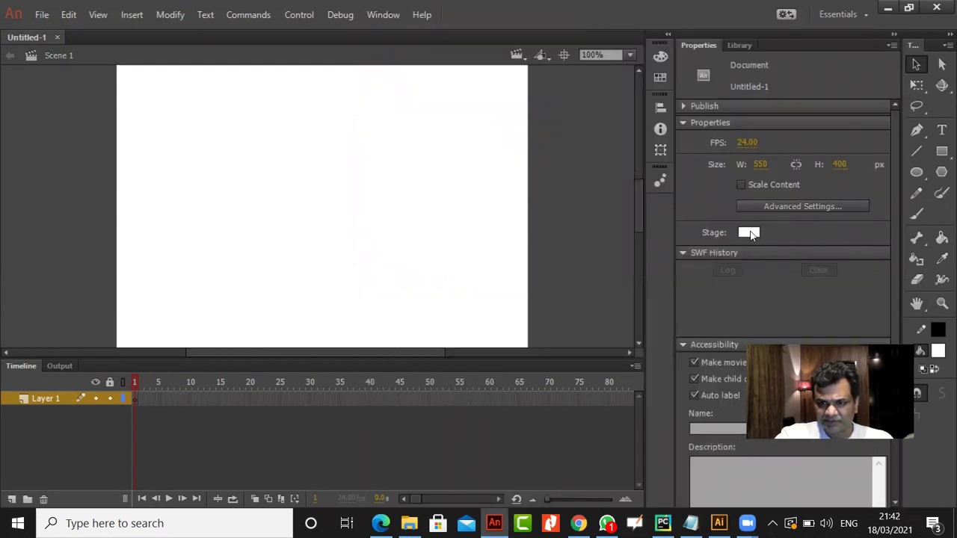
Set the stage background colour to bright mint green from the default swatches
{"action": "left_click", "coordinate": [750, 233]}
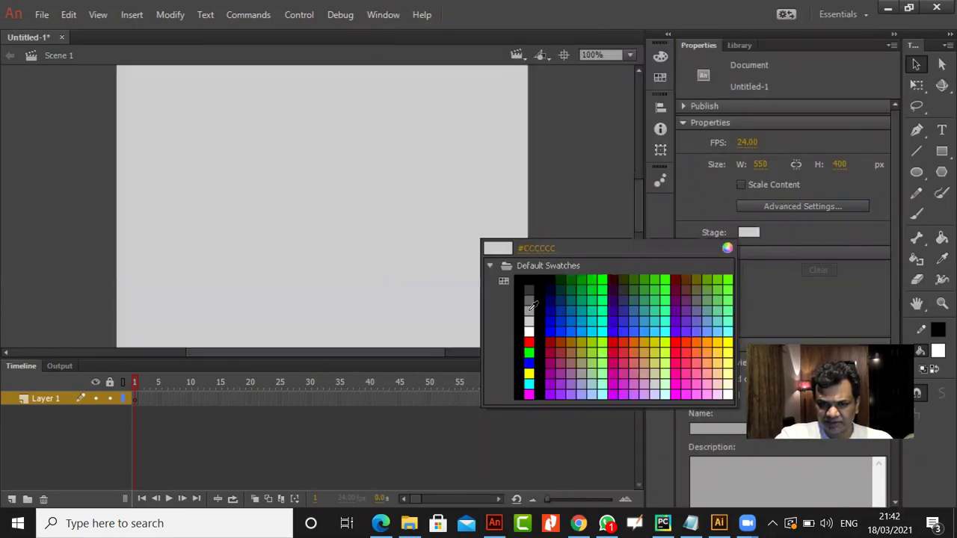
{"action": "left_click", "coordinate": [664, 306]}
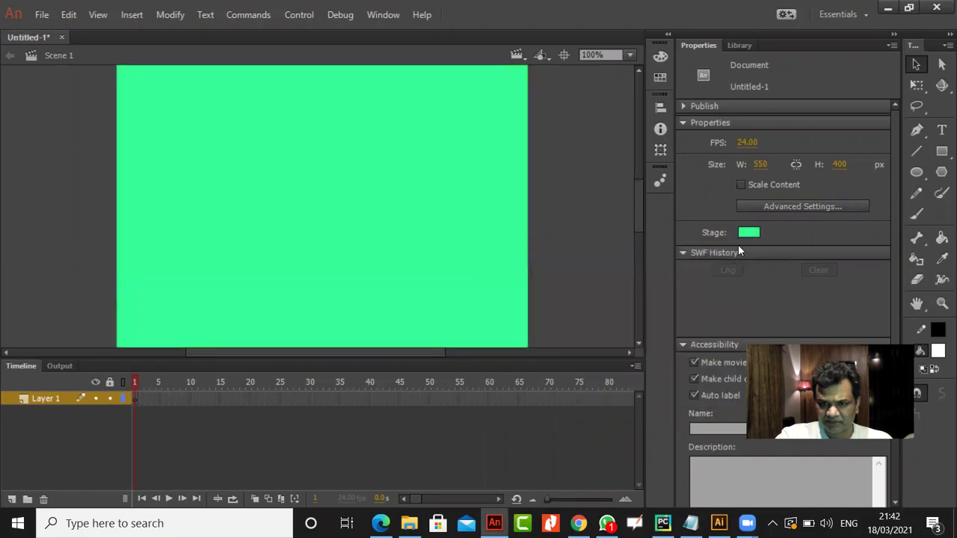
{"action": "left_click", "coordinate": [759, 167]}
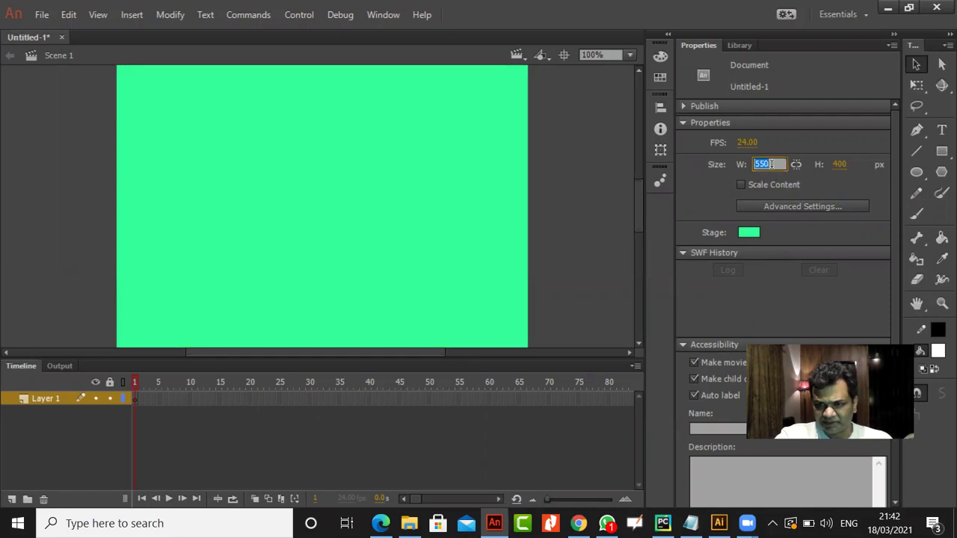
{"action": "left_click", "coordinate": [771, 161]}
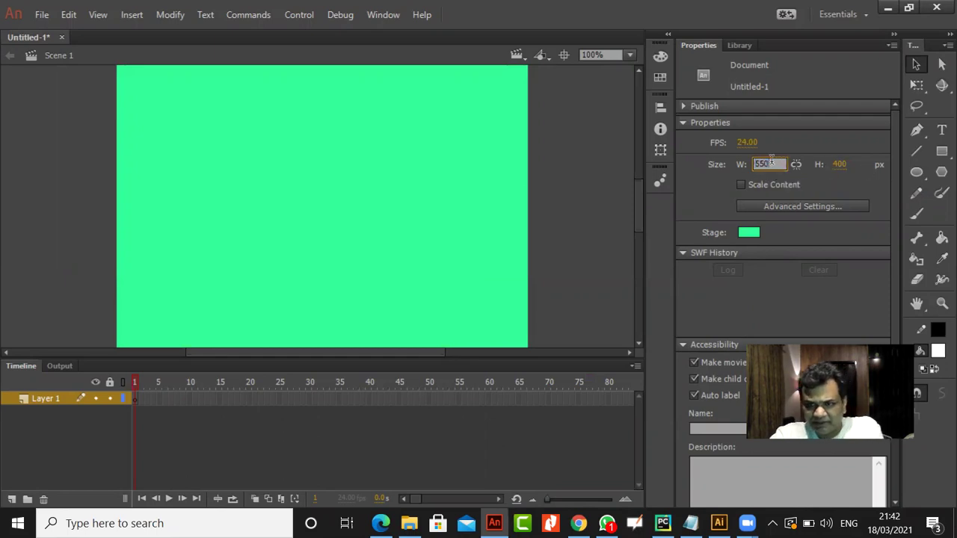
{"action": "double_click", "coordinate": [766, 159]}
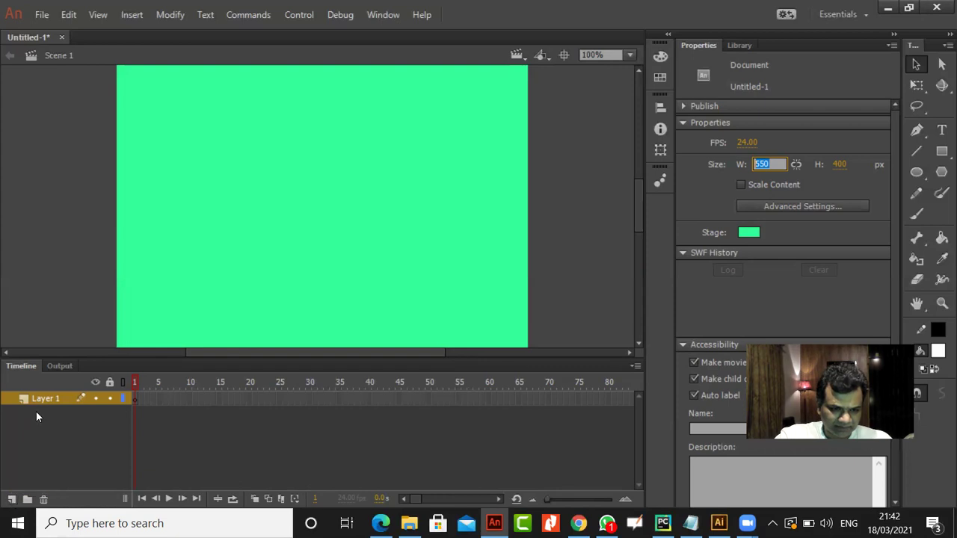
{"action": "left_click", "coordinate": [162, 399]}
{"action": "left_click_drag", "start_coordinate": [206, 399], "coordinate": [221, 403]}
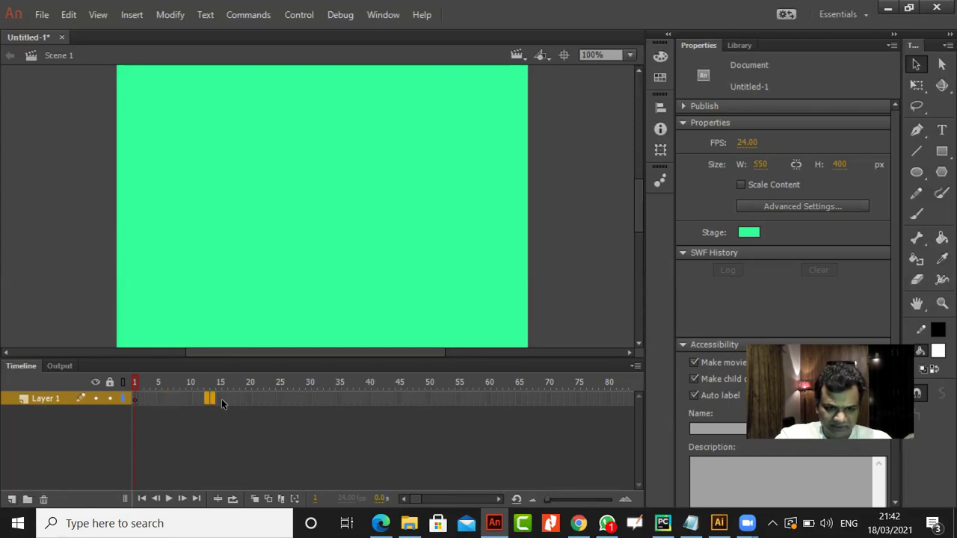
{"action": "mouse_move", "coordinate": [417, 503]}
{"action": "left_mouse_down"}
{"action": "mouse_move", "coordinate": [474, 500]}
{"action": "mouse_move", "coordinate": [402, 499]}
{"action": "left_mouse_up"}
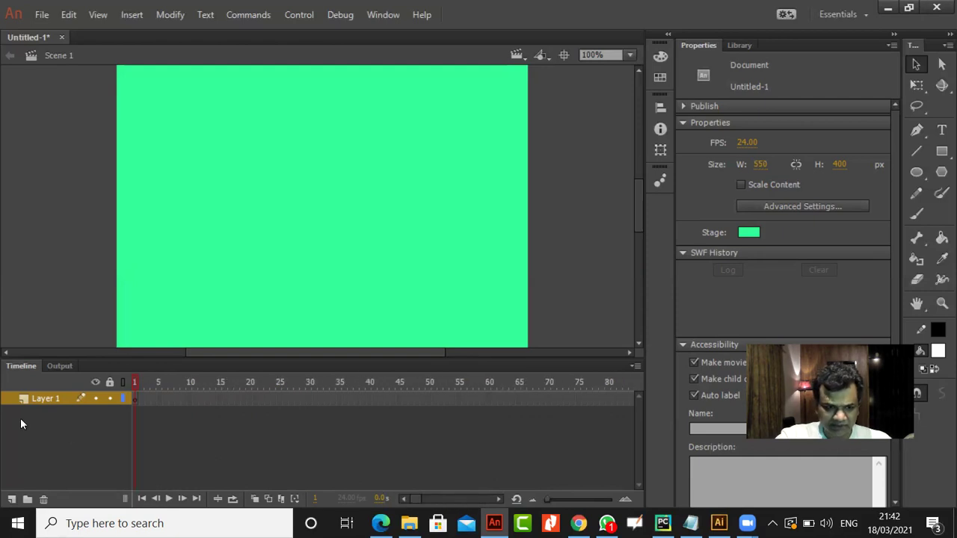
Add a new layer above Layer 1 and make Layer 1 the active layer
{"action": "left_click", "coordinate": [12, 499]}
{"action": "left_click", "coordinate": [45, 412]}
{"action": "double_click", "coordinate": [45, 412]}
{"action": "key", "text": "Return"}
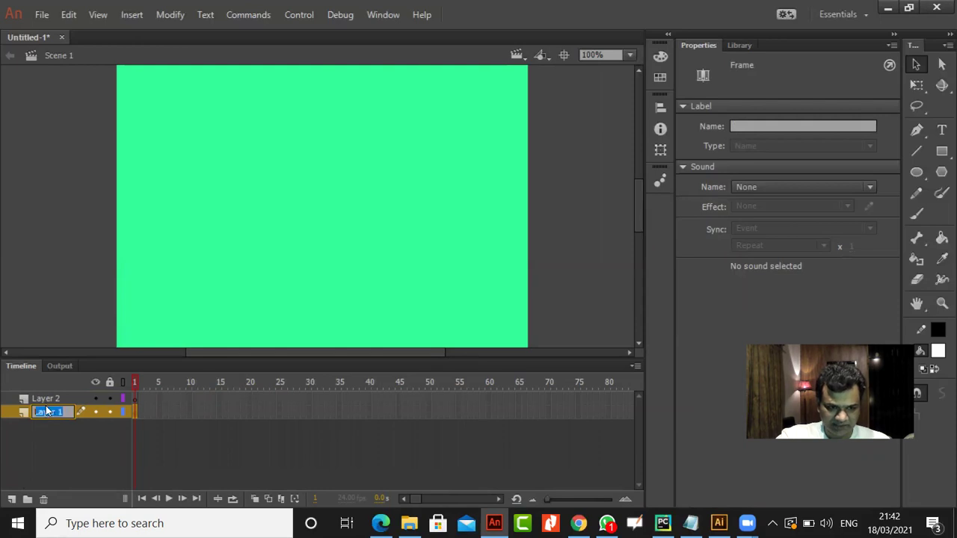
{"action": "left_click", "coordinate": [49, 401]}
{"action": "left_click", "coordinate": [50, 415]}
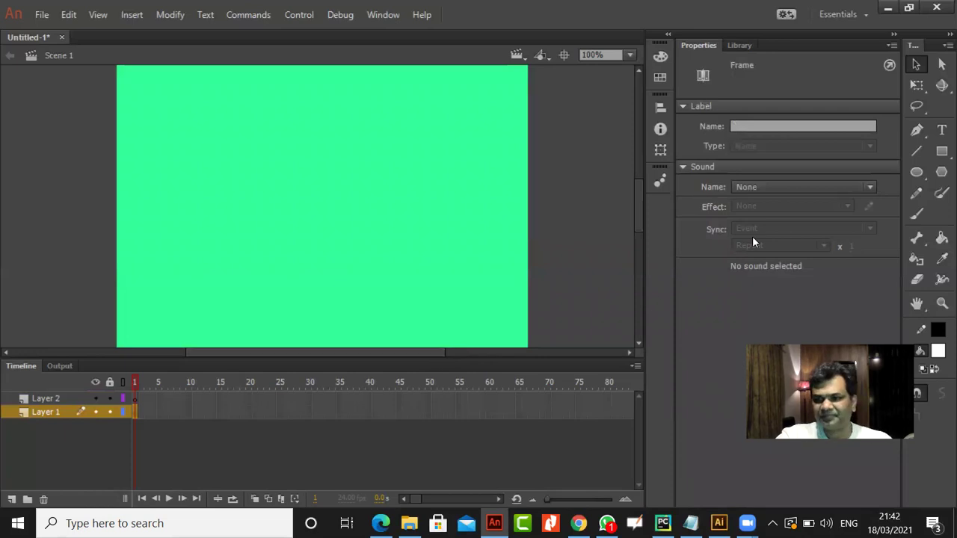
{"action": "left_click", "coordinate": [916, 173]}
{"action": "mouse_move", "coordinate": [133, 80]}
{"action": "left_mouse_down"}
{"action": "mouse_move", "coordinate": [242, 162]}
{"action": "mouse_move", "coordinate": [202, 151]}
{"action": "left_mouse_up"}
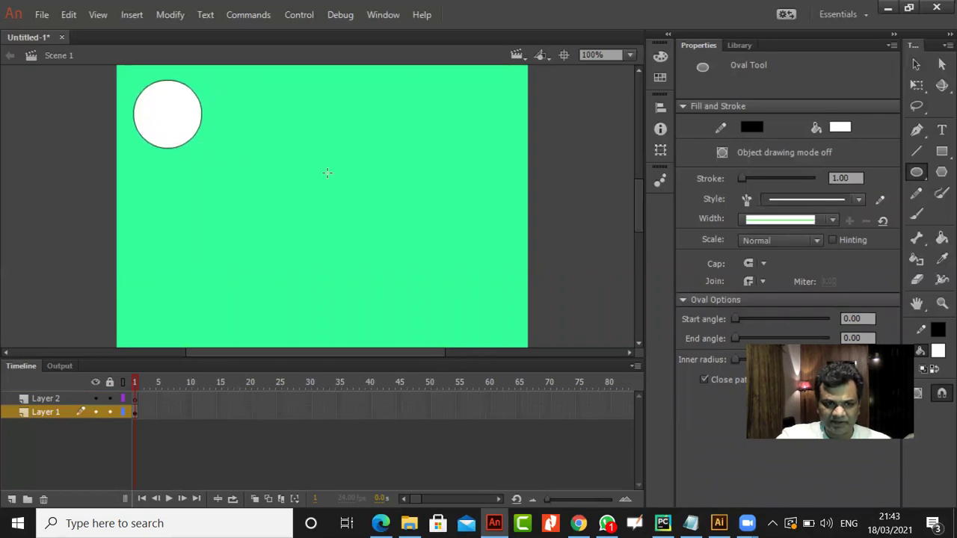
{"action": "key", "text": "v"}
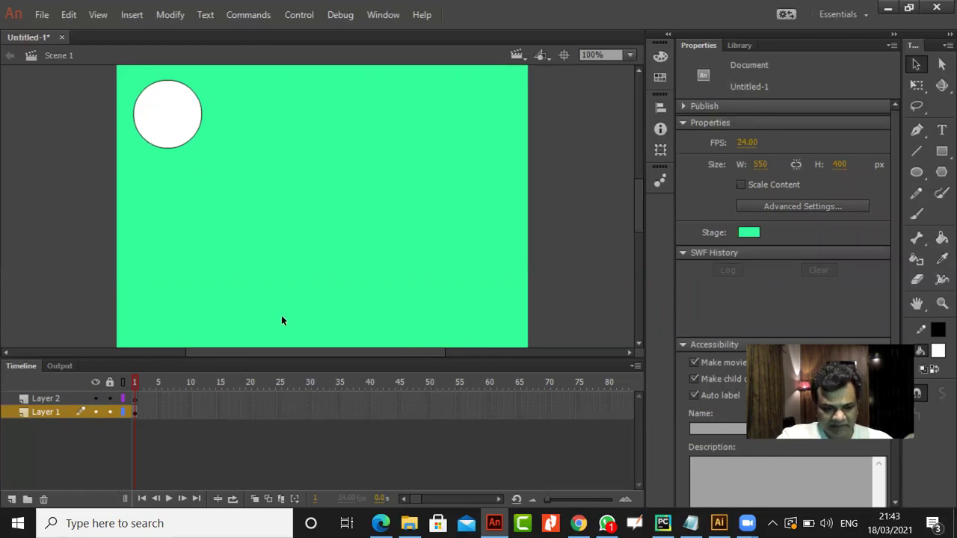
{"action": "key", "text": "ctrl+z"}
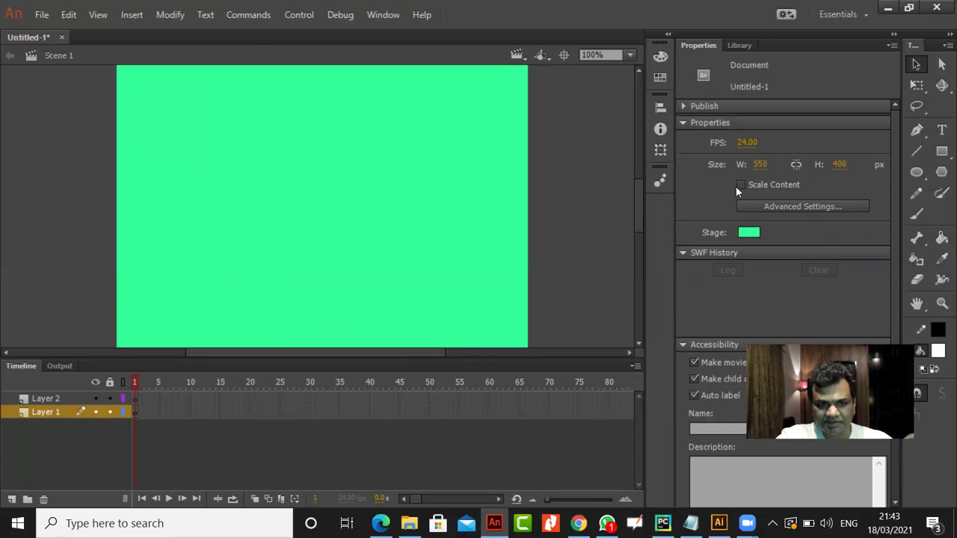
Draw a white circle with a black outline near the stage's upper-left corner on Layer 1 using the Oval tool
{"action": "left_click", "coordinate": [919, 173]}
{"action": "left_click_drag", "start_coordinate": [143, 78], "coordinate": [212, 149]}
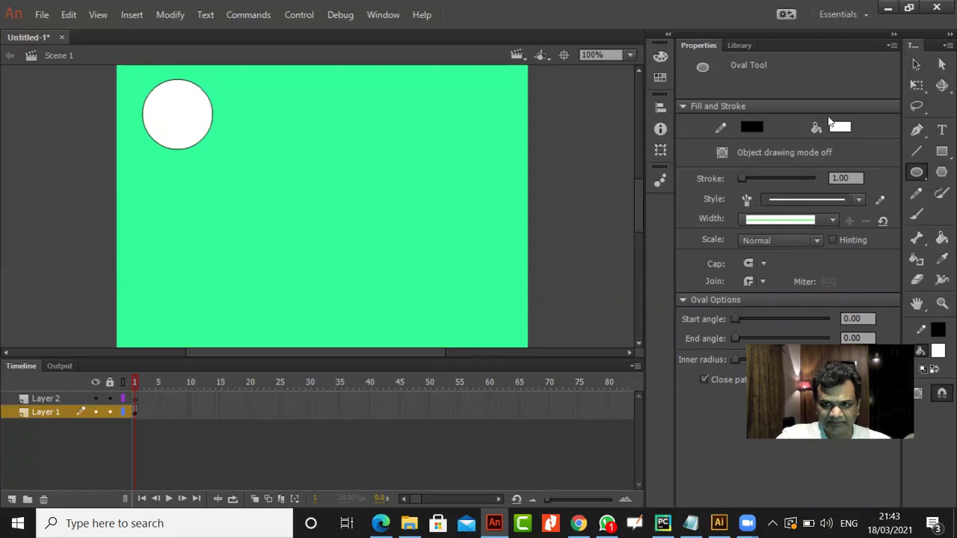
{"action": "left_click", "coordinate": [916, 64]}
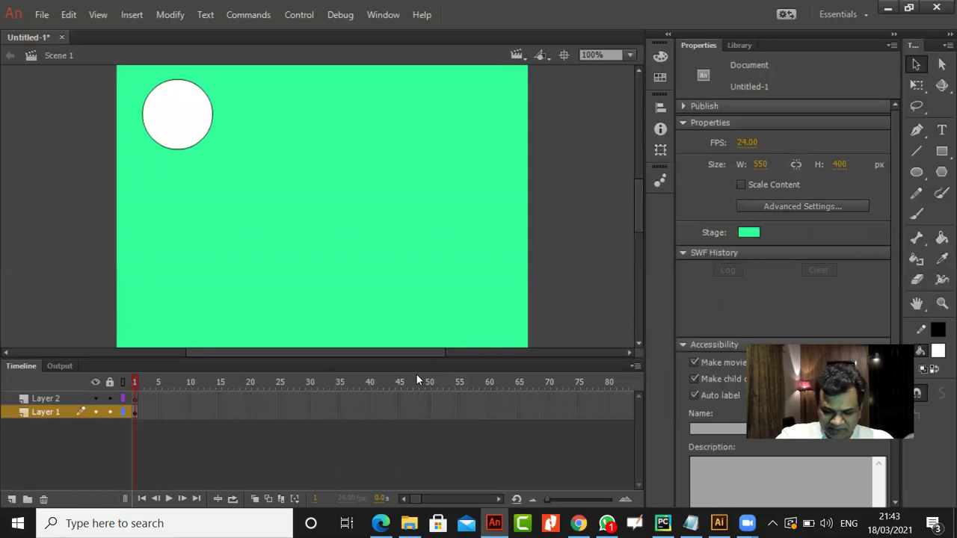
Insert a keyframe at frame 48 of Layer 1
{"action": "left_click", "coordinate": [416, 412]}
{"action": "right_click", "coordinate": [416, 412]}
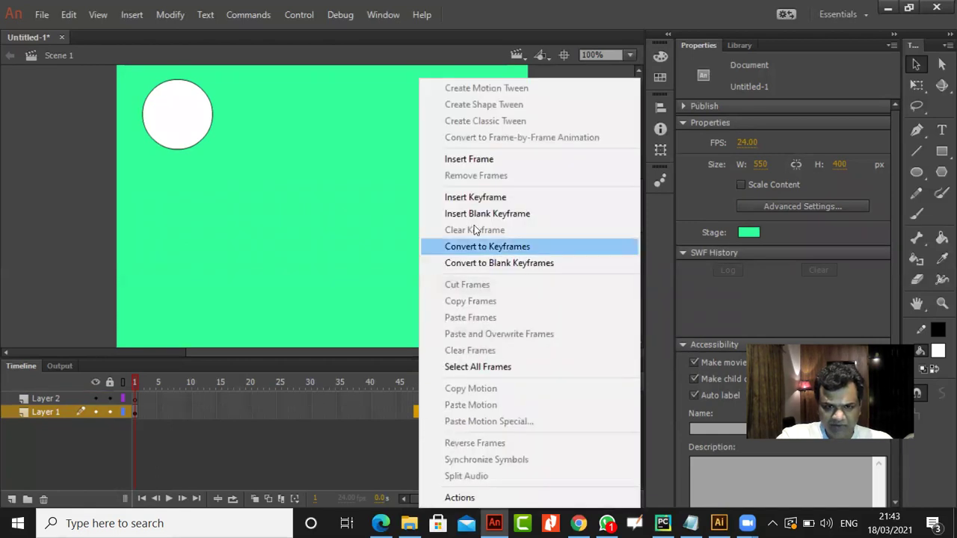
{"action": "left_click", "coordinate": [479, 197]}
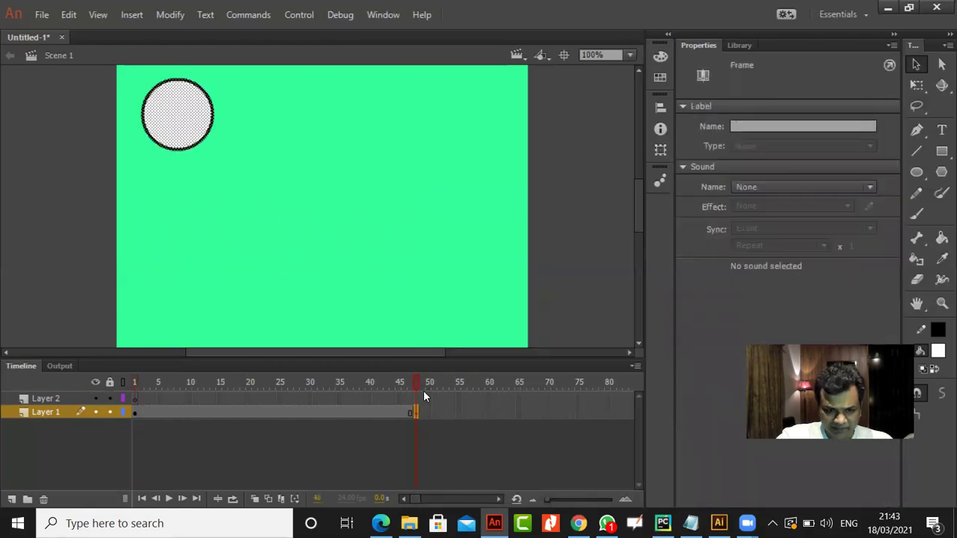
Launch Windows Magnifier to examine the timeline's frame numbers and time read-out up close, and close it again
{"action": "left_click", "coordinate": [247, 522]}
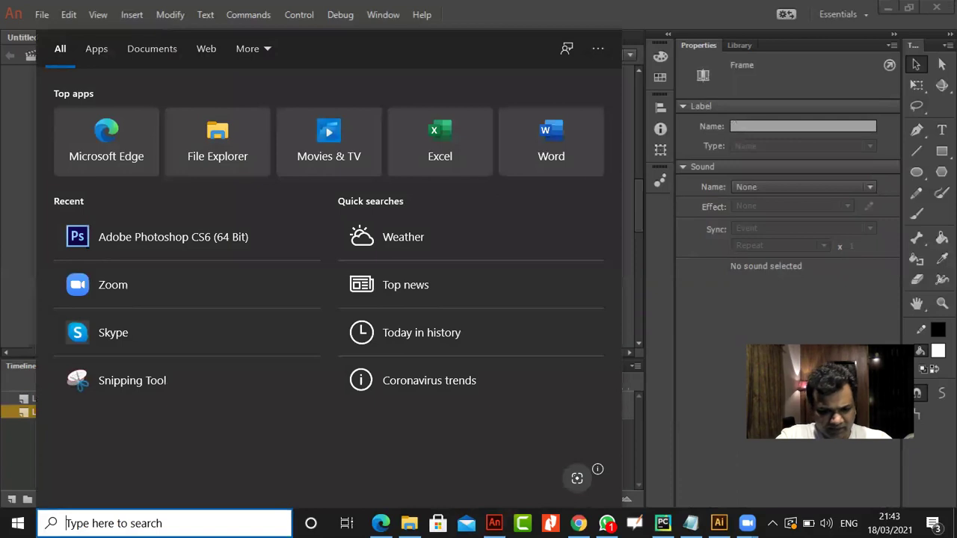
{"action": "type", "text": "ma"}
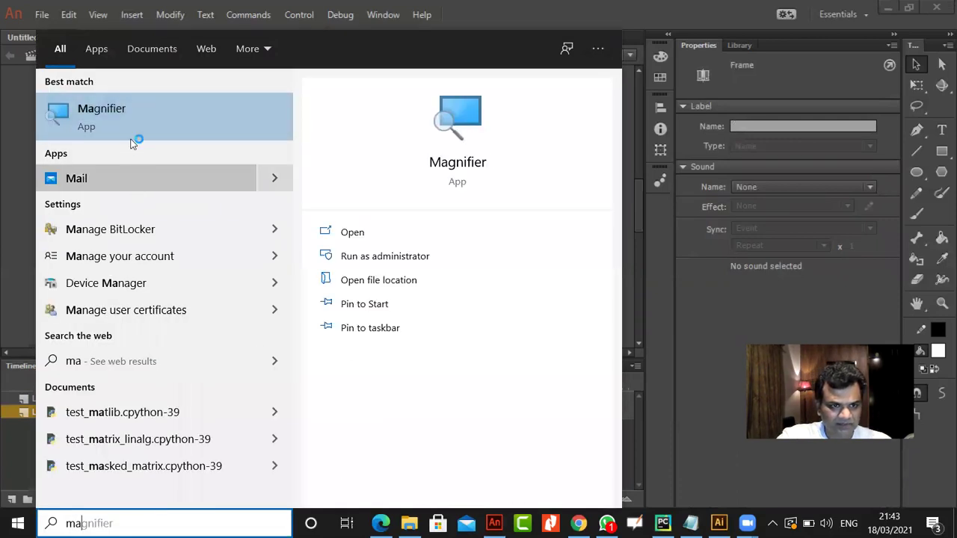
{"action": "left_click", "coordinate": [130, 139]}
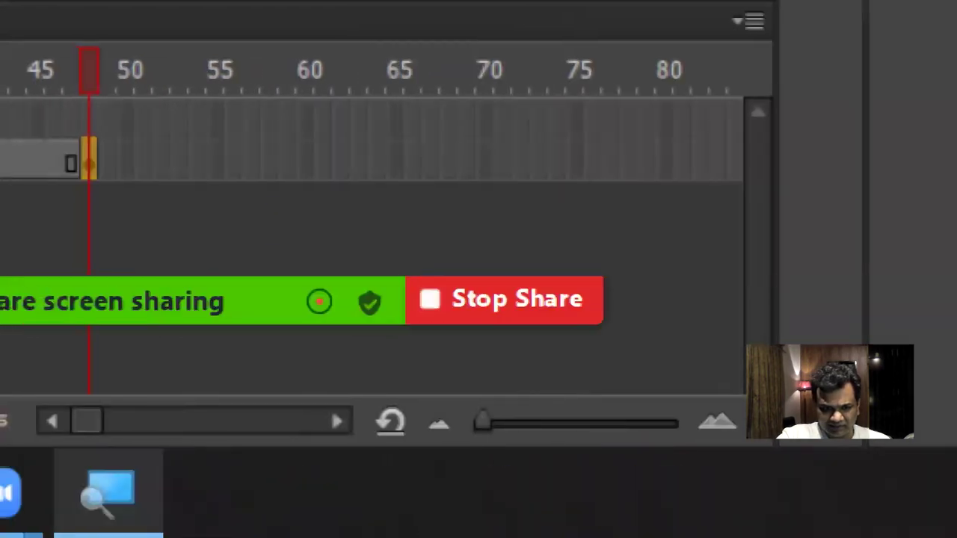
{"action": "right_click", "coordinate": [119, 493]}
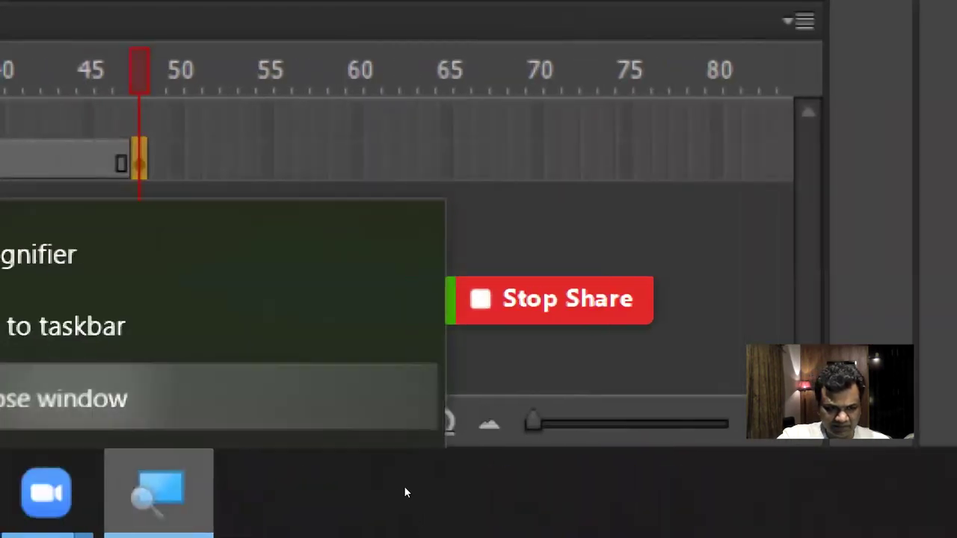
{"action": "left_click", "coordinate": [75, 397]}
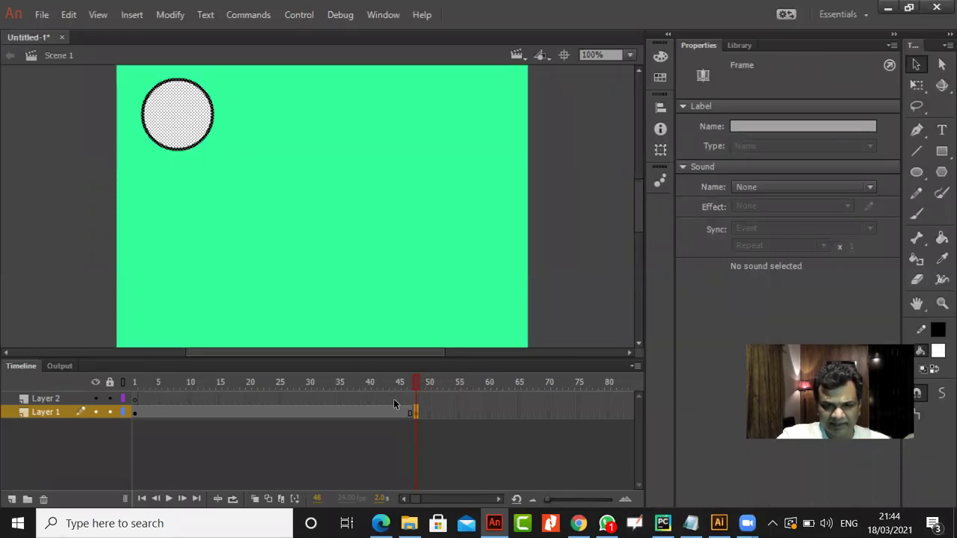
Create a classic tween on the frame 48 keyframe of Layer 1
{"action": "right_click", "coordinate": [415, 412]}
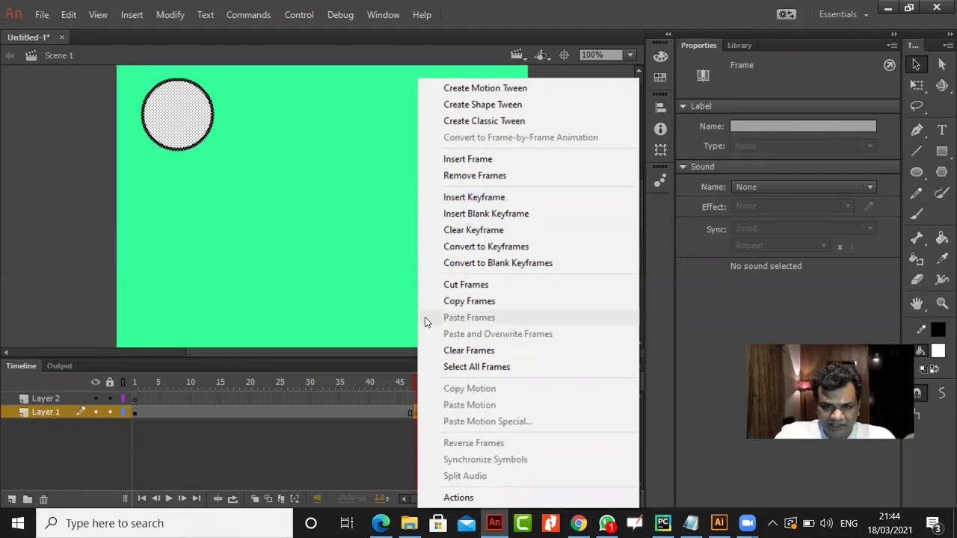
{"action": "left_click", "coordinate": [396, 329]}
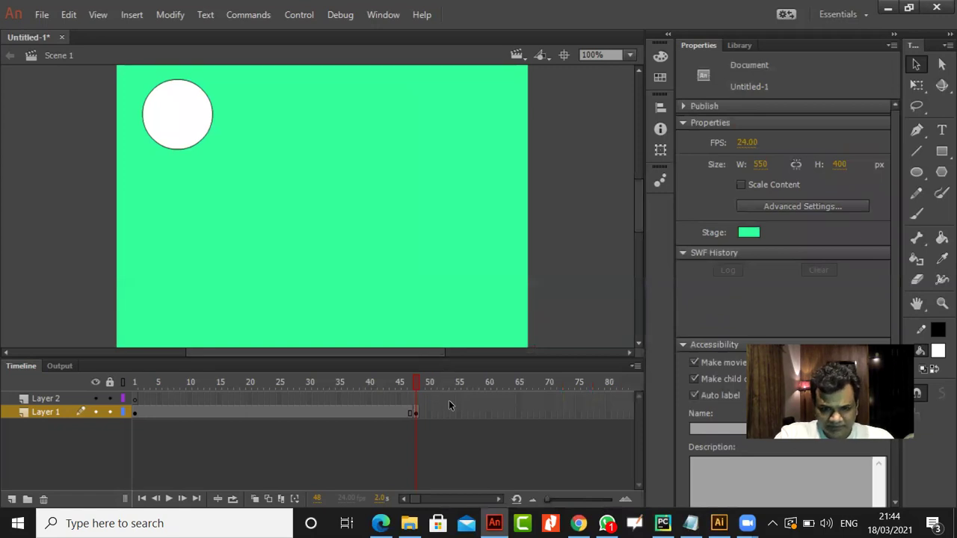
{"action": "left_click", "coordinate": [450, 401]}
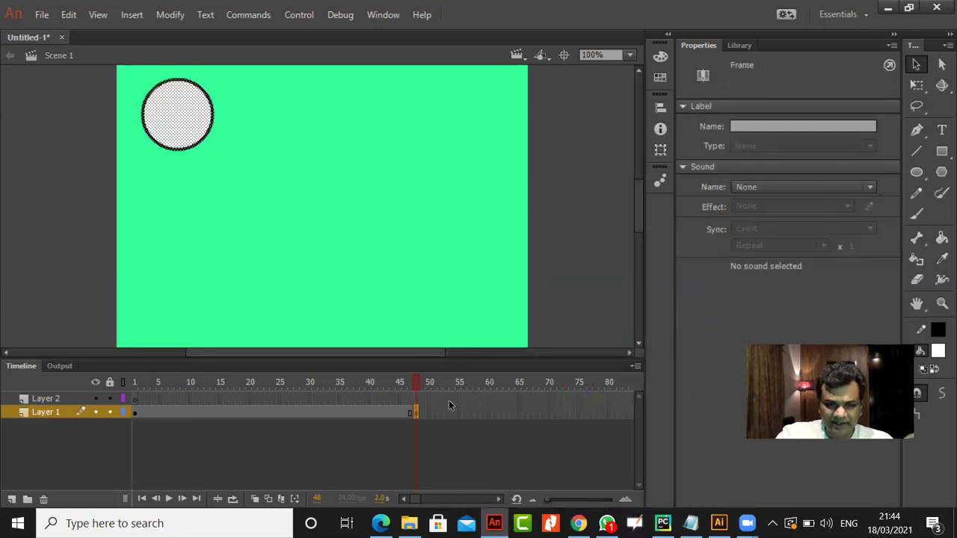
{"action": "right_click", "coordinate": [449, 400]}
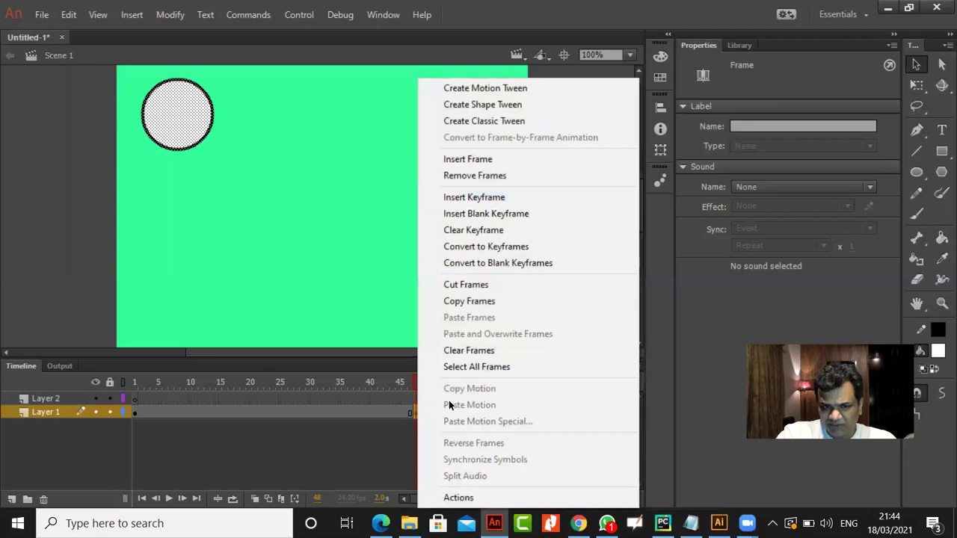
{"action": "left_click", "coordinate": [500, 121]}
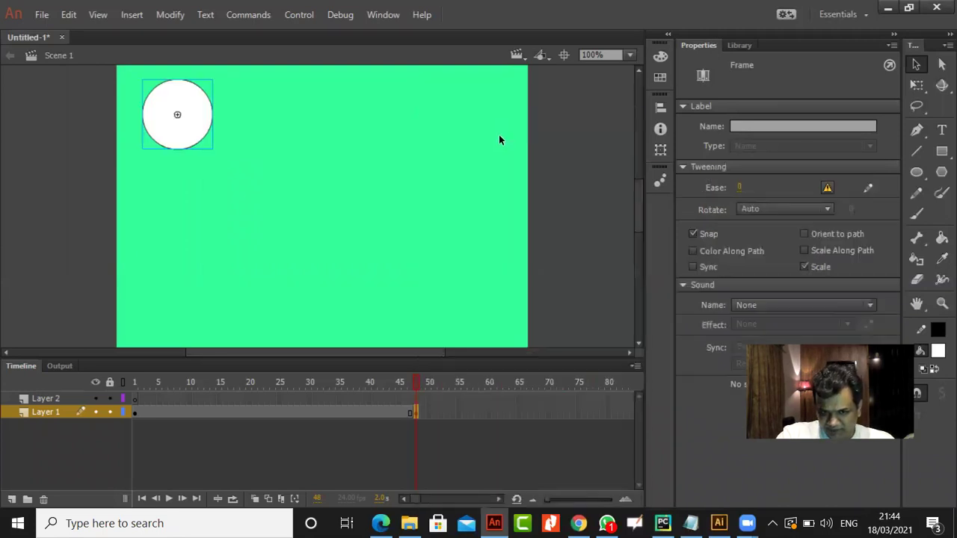
Create a classic tween on Layer 1 across the span between the keyframes at frames 1 and 48
{"action": "left_click", "coordinate": [413, 407]}
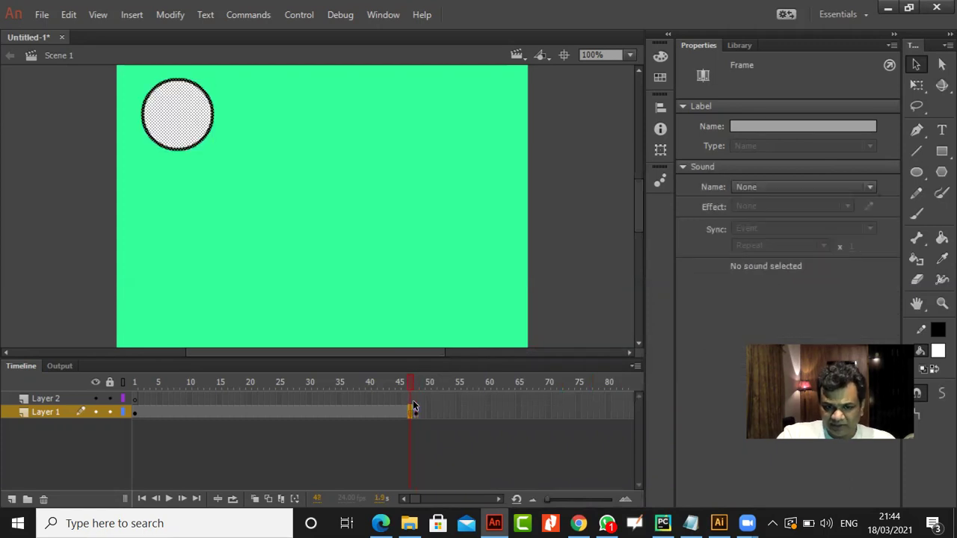
{"action": "left_click", "coordinate": [413, 407]}
{"action": "left_click", "coordinate": [412, 410]}
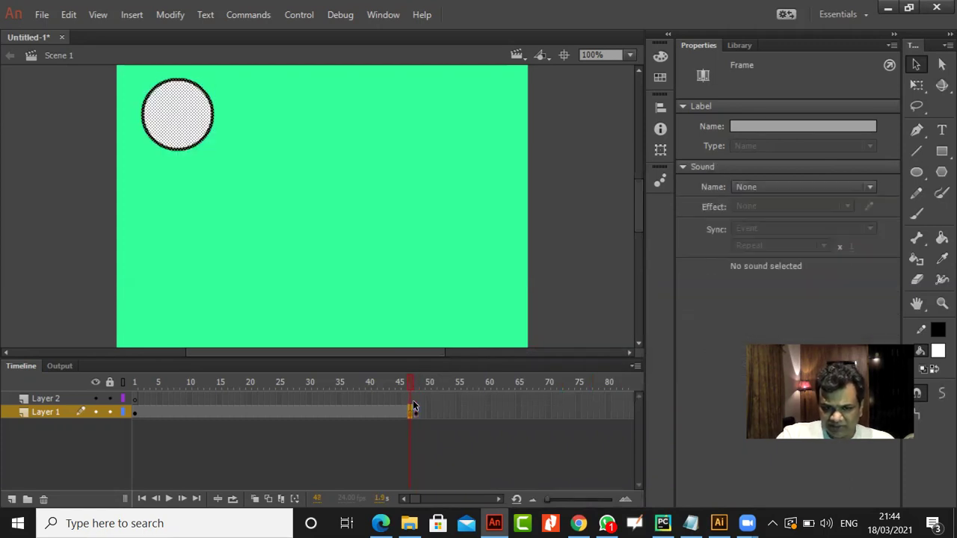
{"action": "right_click", "coordinate": [411, 414]}
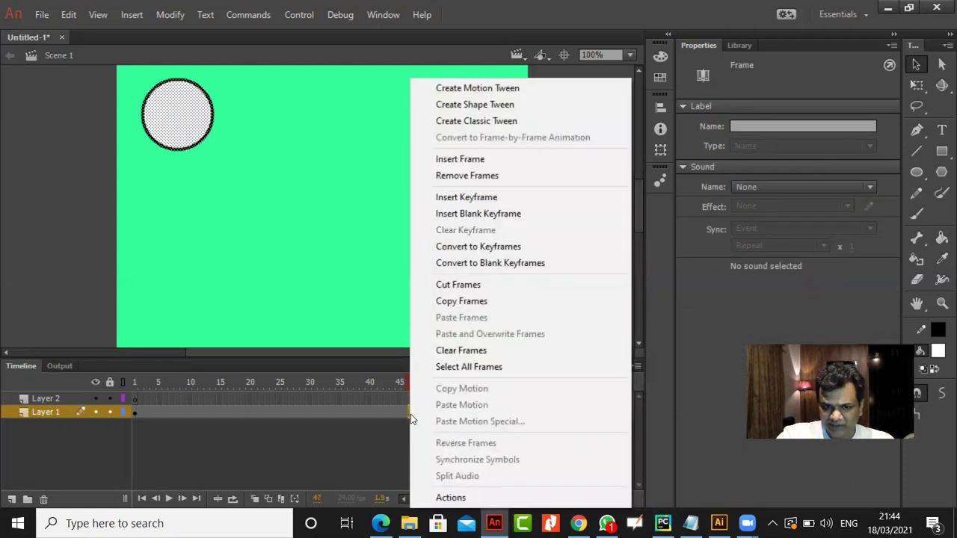
{"action": "left_click", "coordinate": [494, 121]}
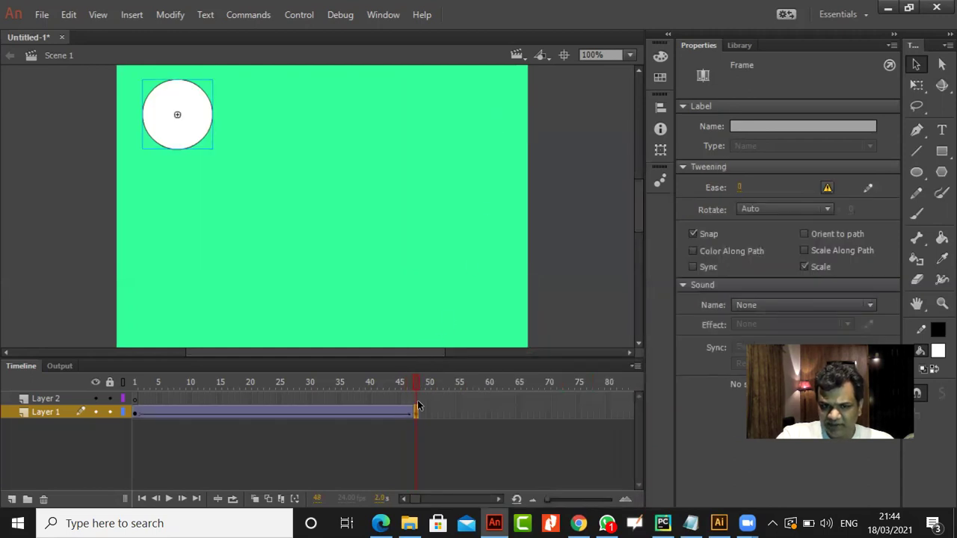
Check the Layer 1 tween at several frames and play the animation
{"action": "left_click", "coordinate": [386, 412]}
{"action": "left_click", "coordinate": [320, 398]}
{"action": "left_click", "coordinate": [243, 411]}
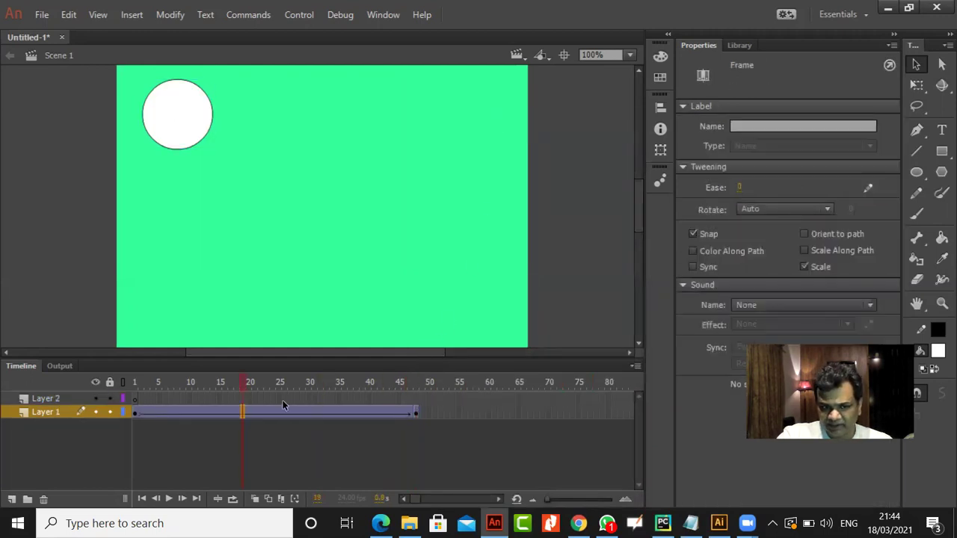
{"action": "key", "text": "Return"}
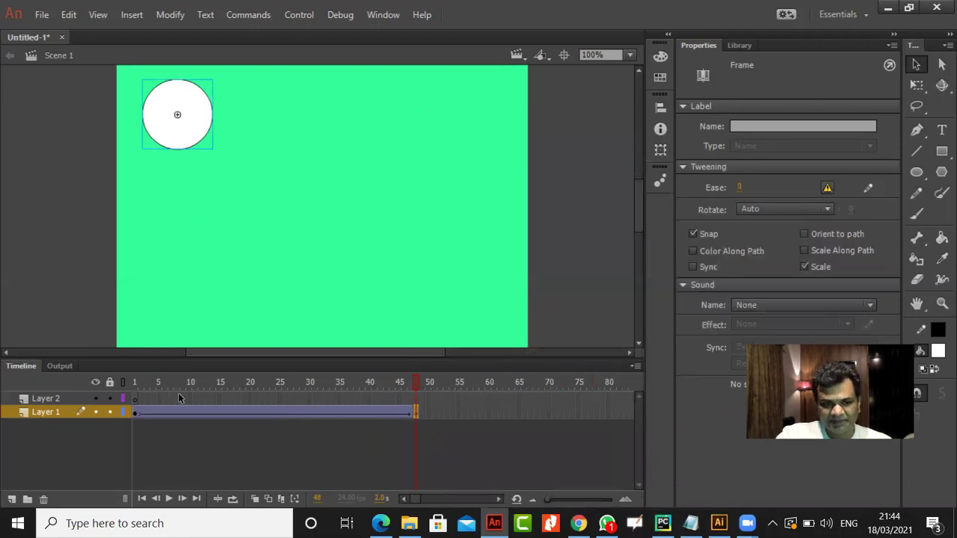
Review the frame commands available for the Layer 1 tween and return the playhead to frame 1
{"action": "right_click", "coordinate": [416, 412]}
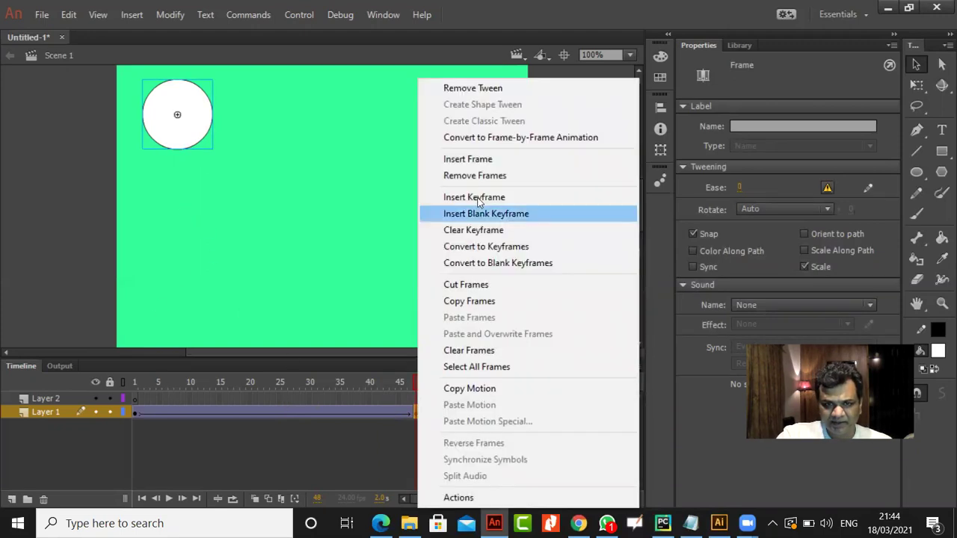
{"action": "left_click", "coordinate": [405, 399]}
{"action": "right_click", "coordinate": [327, 415]}
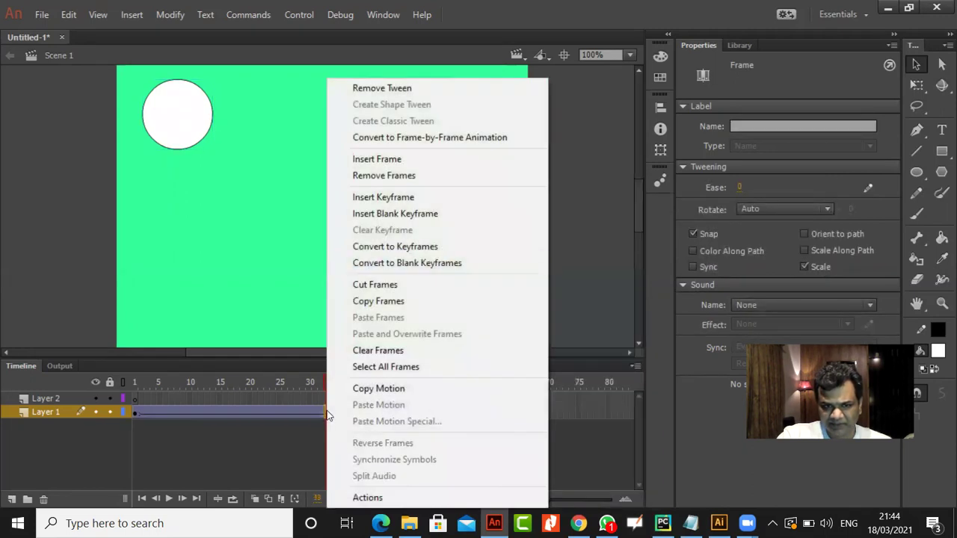
{"action": "left_click", "coordinate": [240, 223]}
{"action": "key", "text": "shift+comma"}
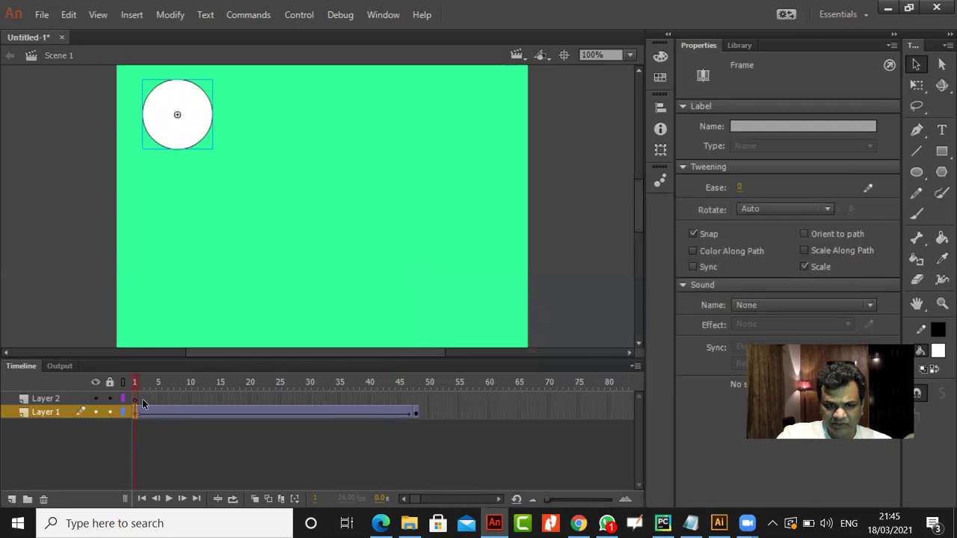
Compare the circle's position at frames 48 and 1 of the Layer 1 tween and play the animation
{"action": "key", "text": "shift+period"}
{"action": "left_click", "coordinate": [244, 220]}
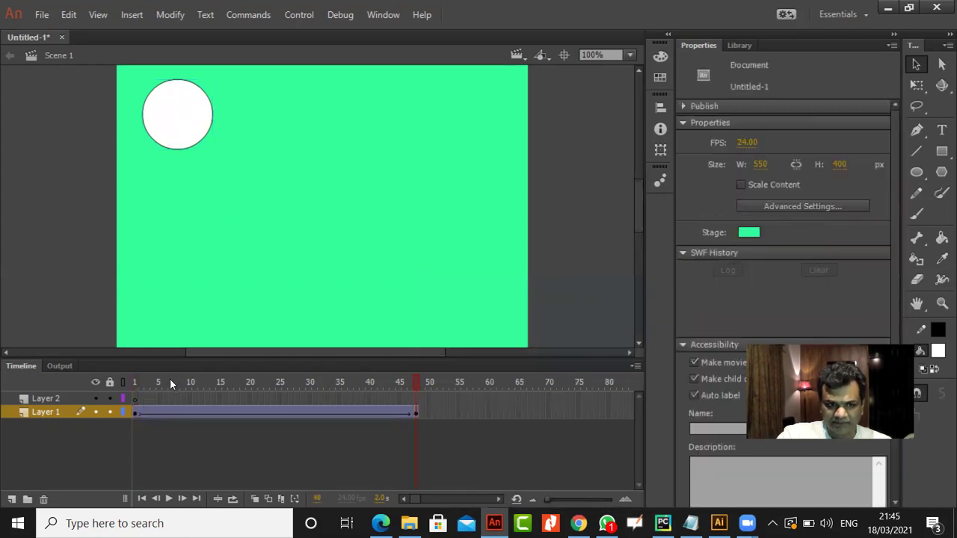
{"action": "key", "text": "shift+comma"}
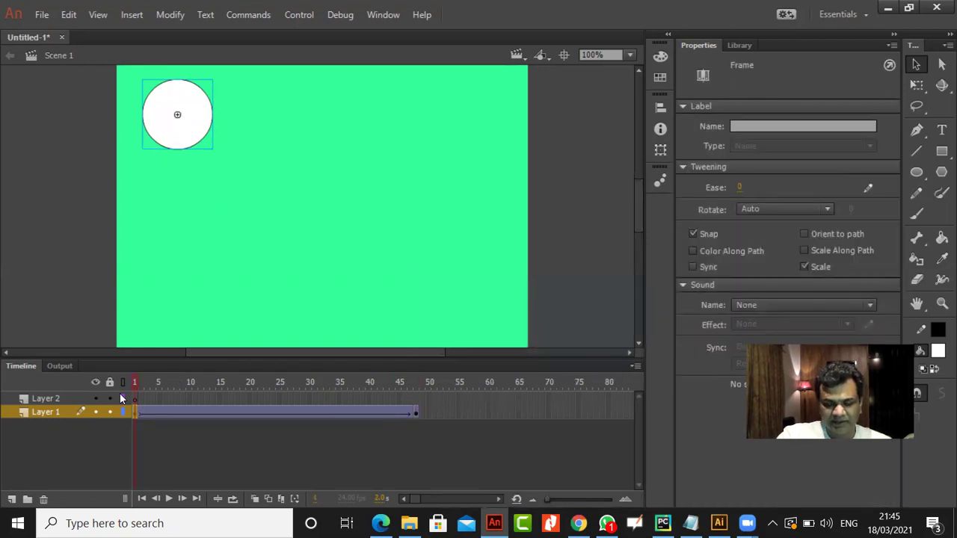
{"action": "key", "text": "Return"}
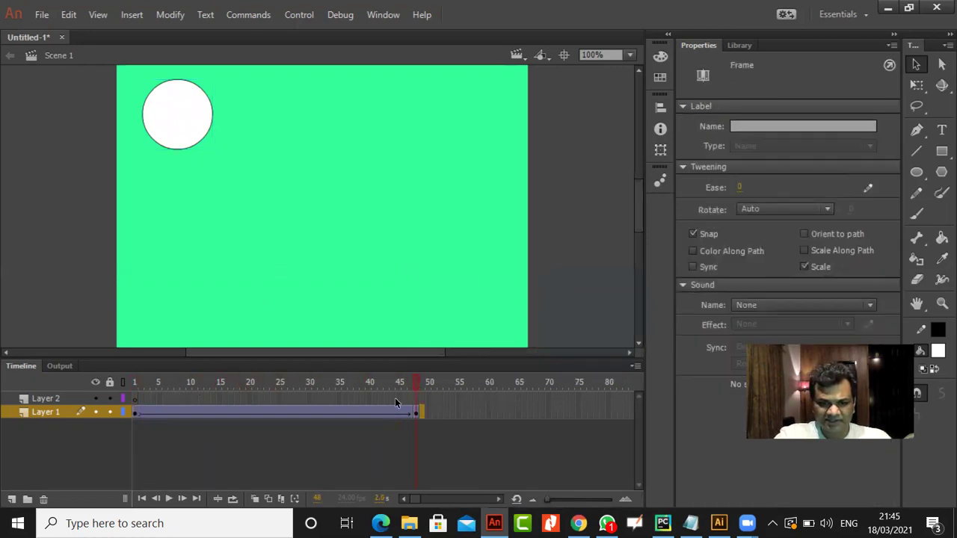
Move the circle on the frame 48 keyframe to the stage's lower-right corner, at about X 489, Y 311, and play the tween
{"action": "left_click", "coordinate": [415, 412]}
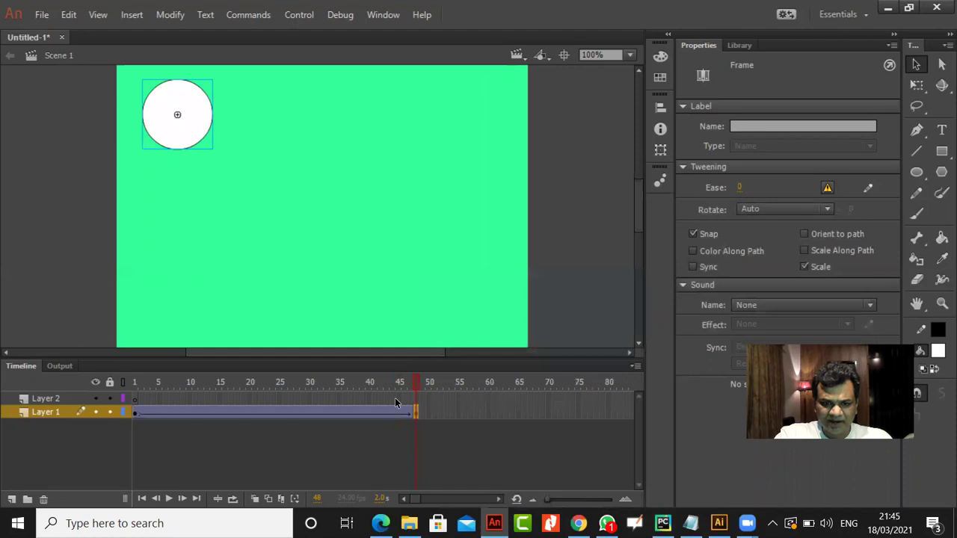
{"action": "left_click_drag", "start_coordinate": [193, 134], "coordinate": [496, 313]}
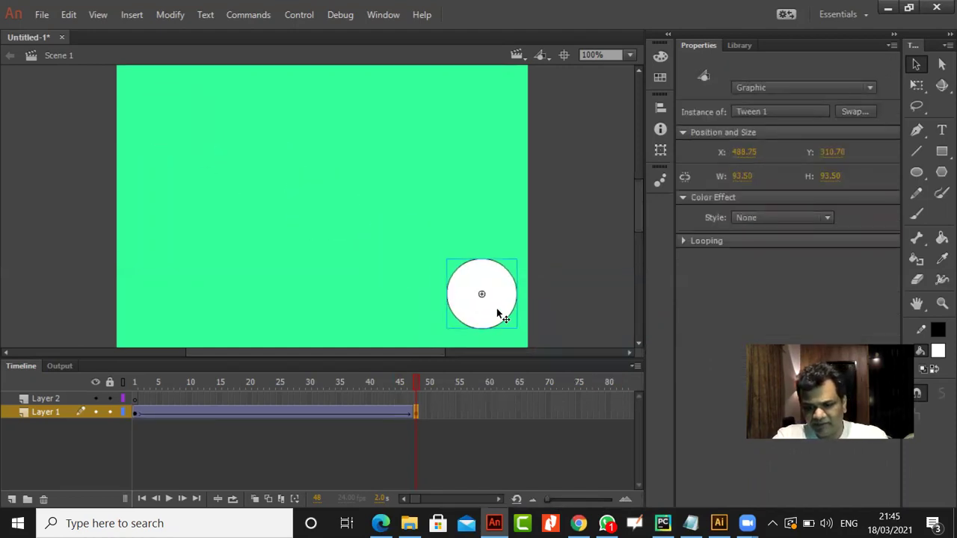
{"action": "key", "text": "Return"}
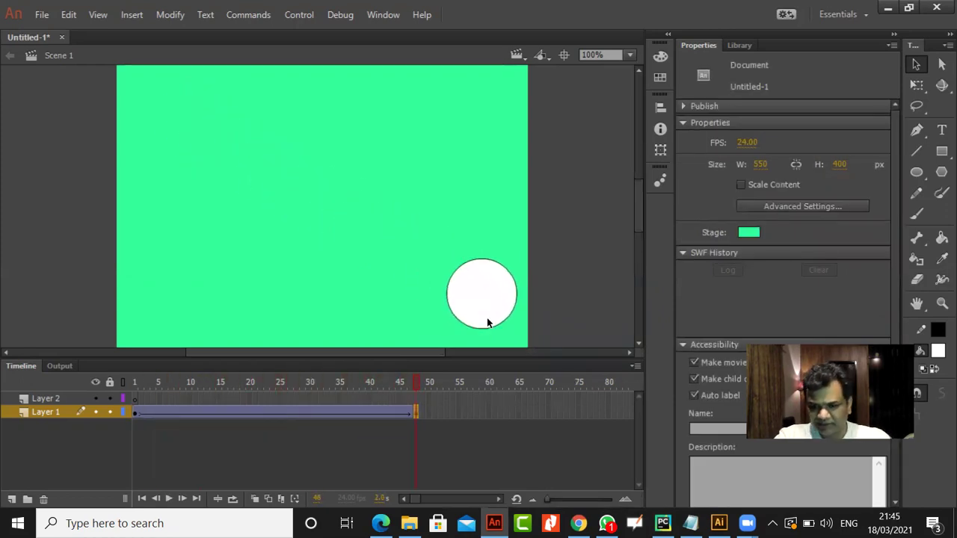
{"action": "key", "text": "Return"}
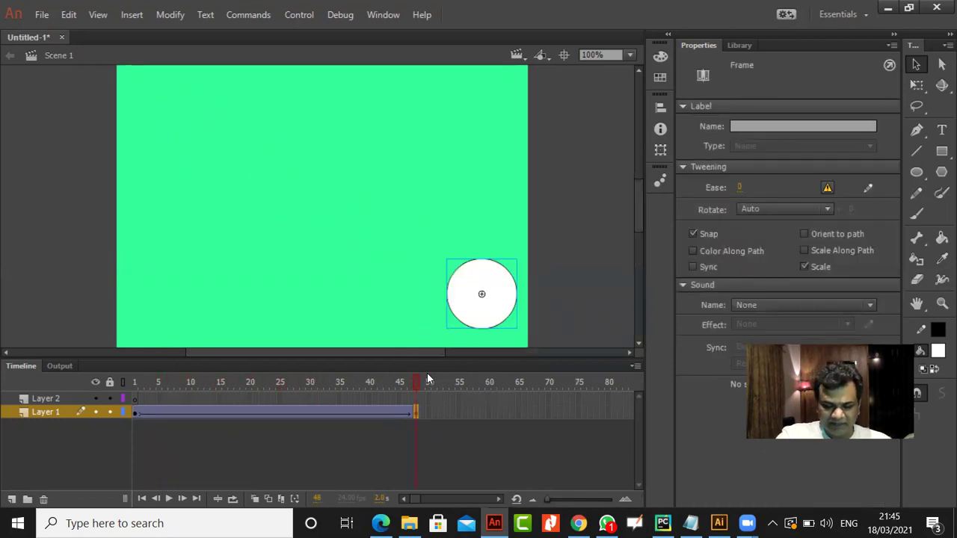
Start saving the document under a new name and create a Desktop folder named "Animation with" plus the person's first name
{"action": "left_click", "coordinate": [41, 15]}
{"action": "left_click", "coordinate": [93, 172]}
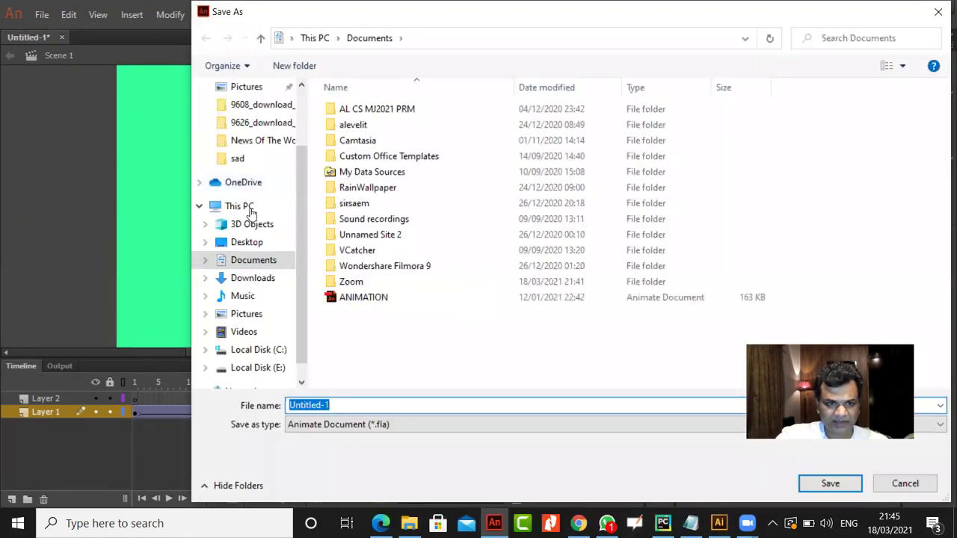
{"action": "left_click", "coordinate": [247, 242]}
{"action": "left_click", "coordinate": [297, 69]}
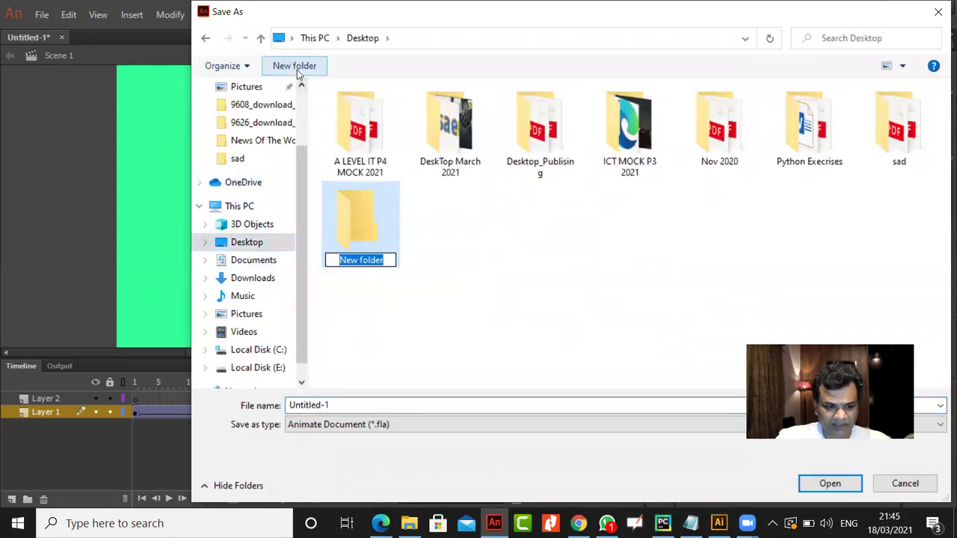
{"action": "type", "text": "Anima"}
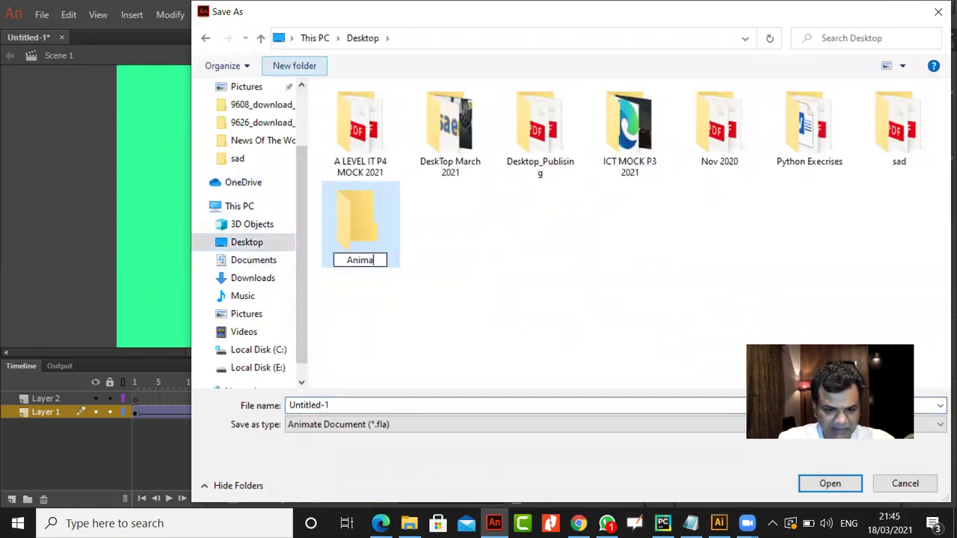
{"action": "type", "text": "tion with Dawood"}
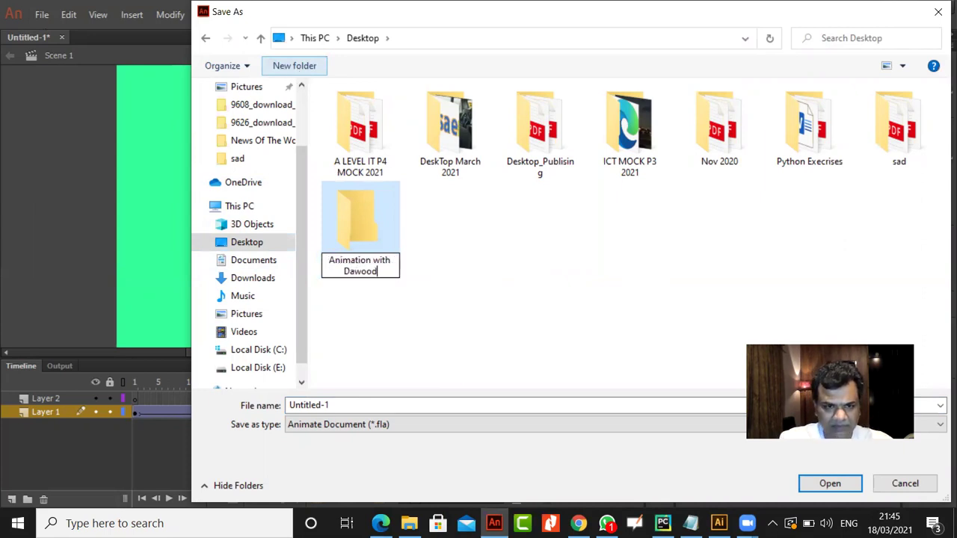
Save the animation in the new Desktop folder as an Animate document named main
{"action": "double_click", "coordinate": [385, 247]}
{"action": "left_click", "coordinate": [365, 400]}
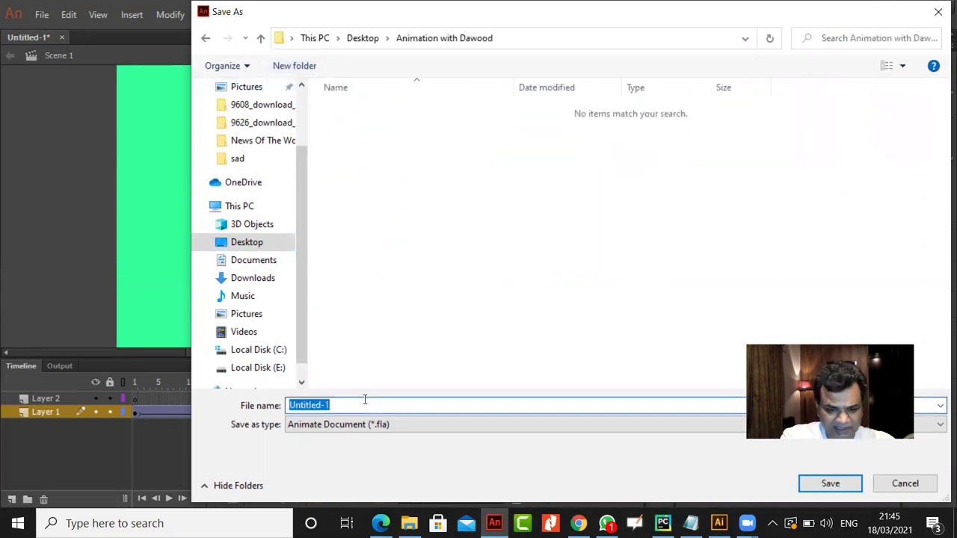
{"action": "type", "text": "main"}
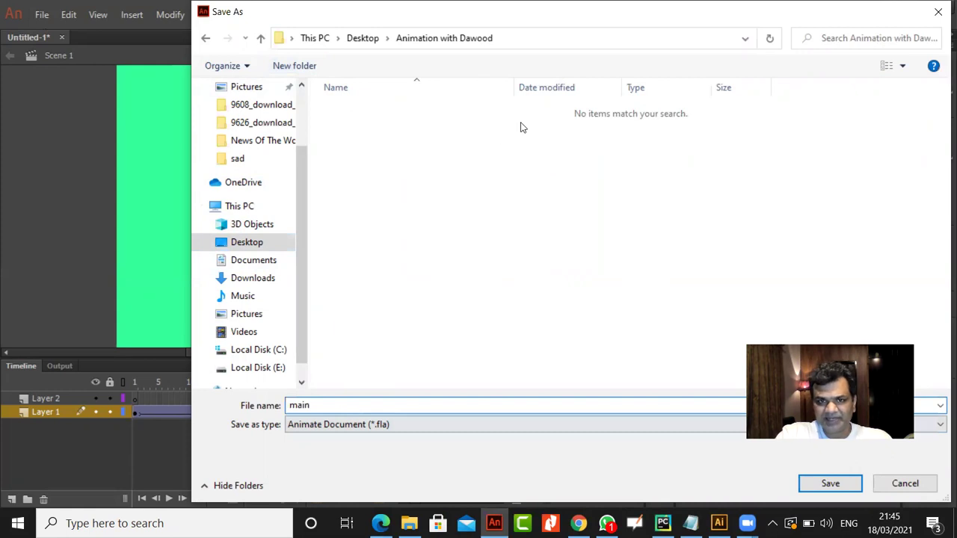
{"action": "left_click_drag", "start_coordinate": [620, 21], "coordinate": [494, 21]}
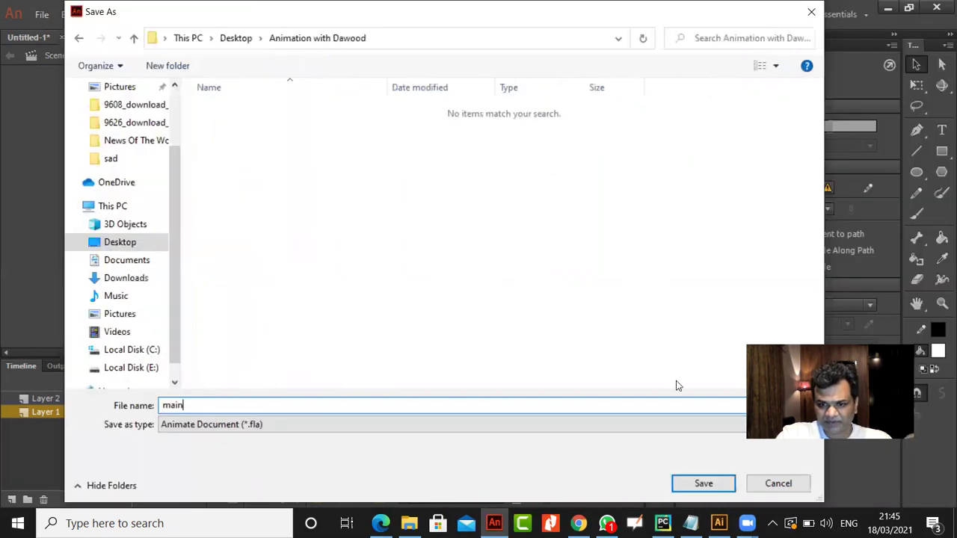
{"action": "left_click", "coordinate": [697, 481]}
Check the saved main document in the Desktop project folder and return to Adobe Animate
{"action": "key", "text": "alt+Tab"}
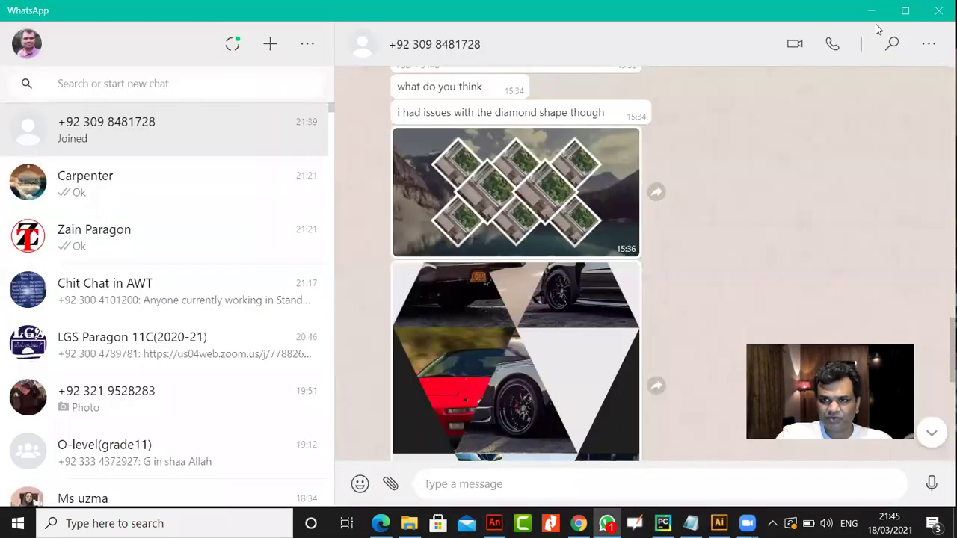
{"action": "left_click", "coordinate": [870, 10]}
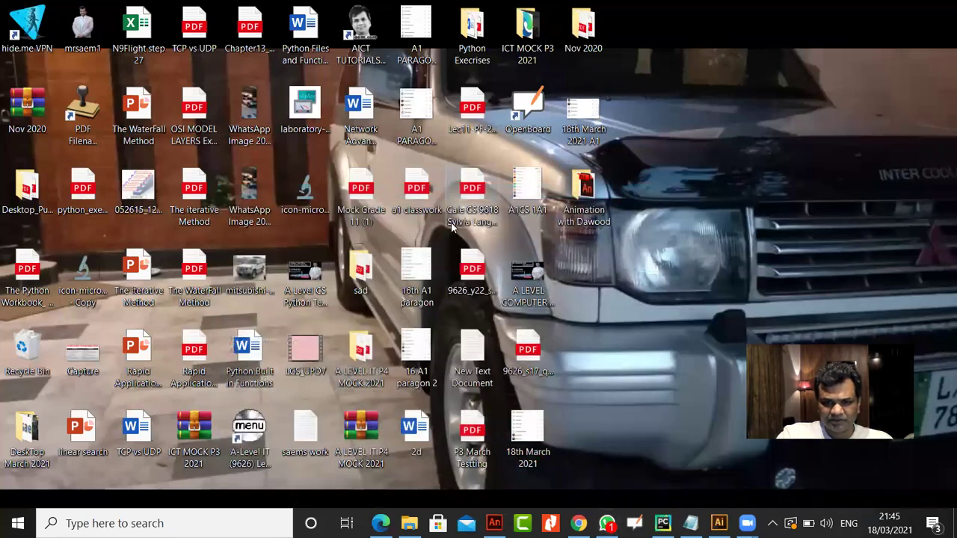
{"action": "key", "text": "alt+Tab"}
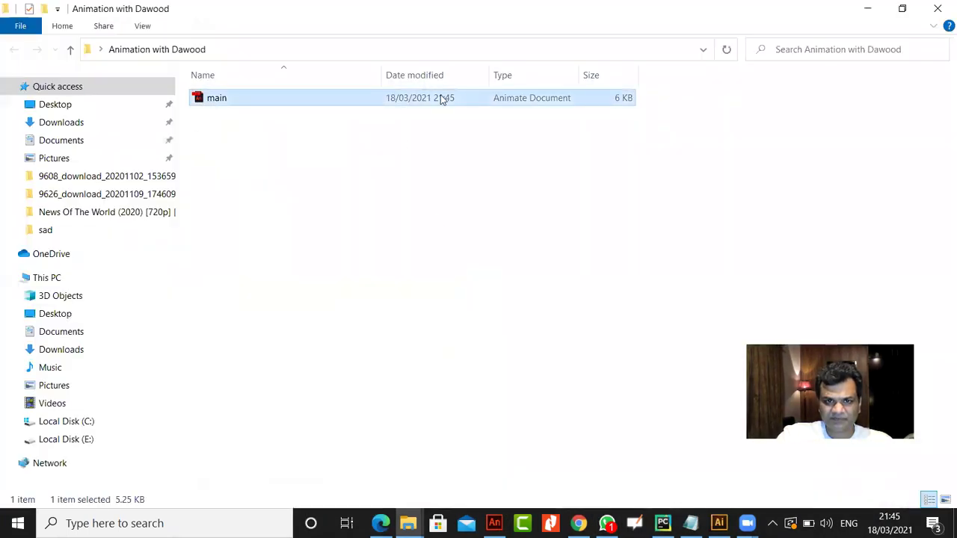
{"action": "key", "text": "alt+Tab"}
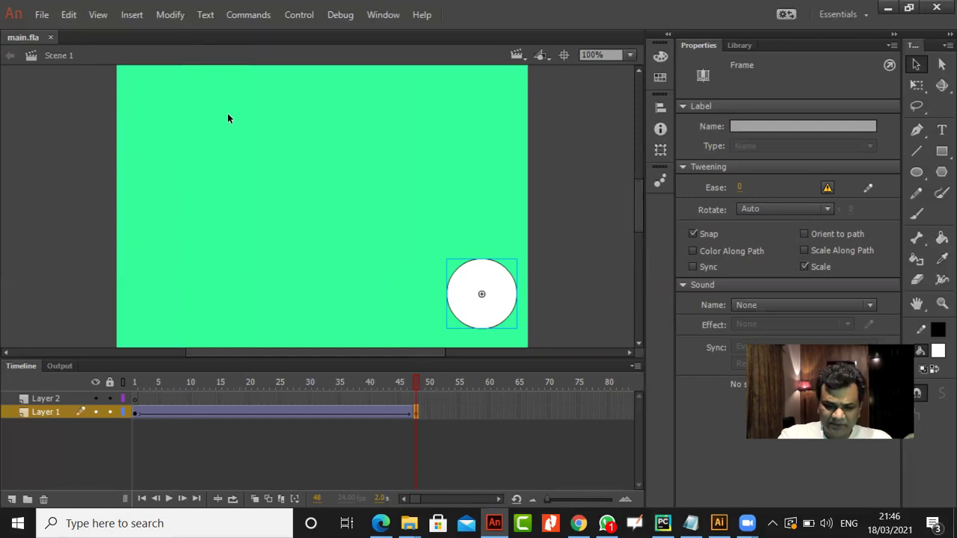
Test the movie, close the preview, and switch to the project folder in File Explorer
{"action": "key", "text": "ctrl+Return"}
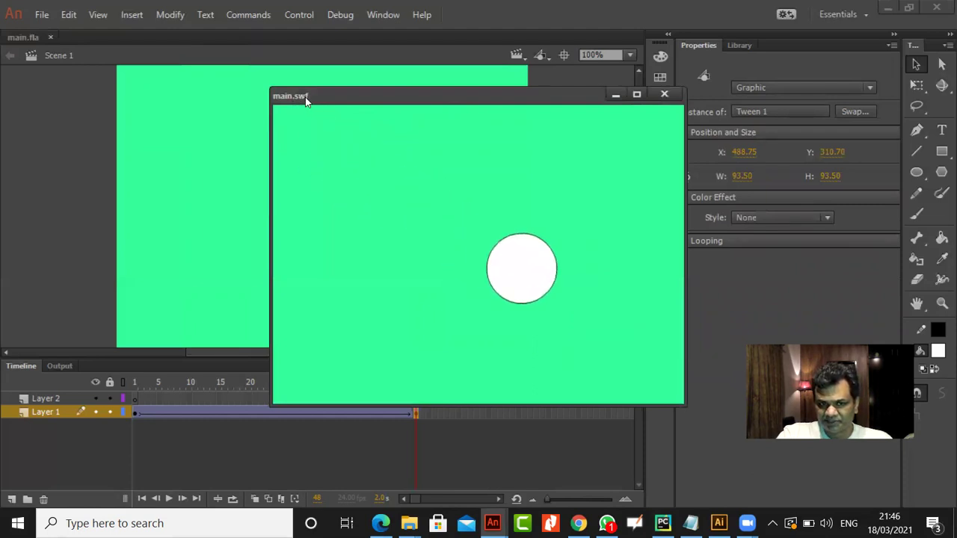
{"action": "left_click", "coordinate": [663, 95]}
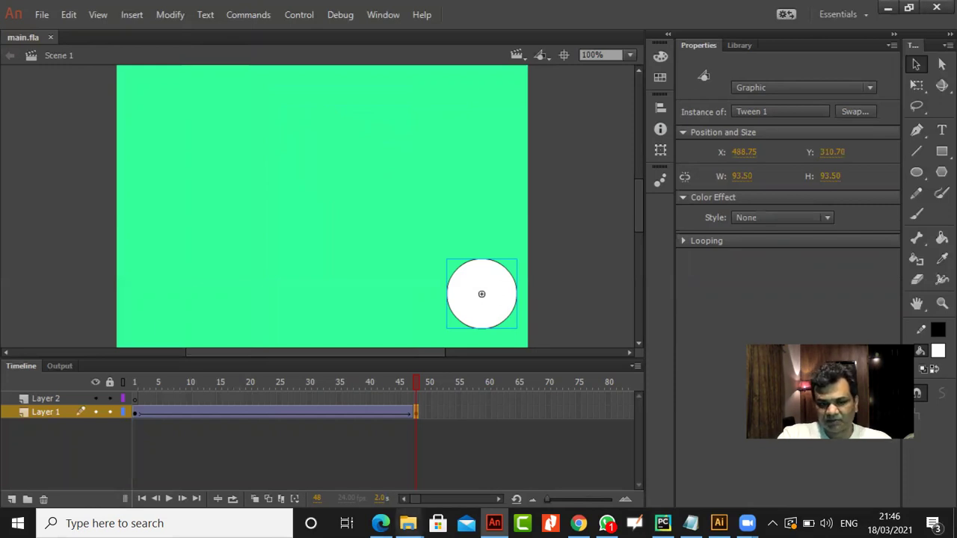
{"action": "mouse_move", "coordinate": [409, 523]}
{"action": "left_click", "coordinate": [470, 462]}
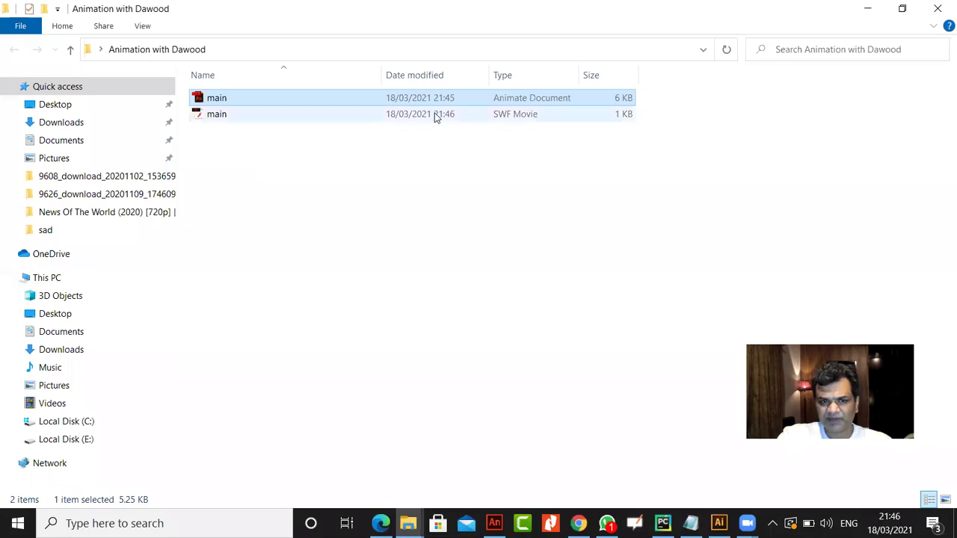
Try to open the main SWF movie by looking for an app in the Microsoft Store, without always using that choice
{"action": "double_click", "coordinate": [238, 117]}
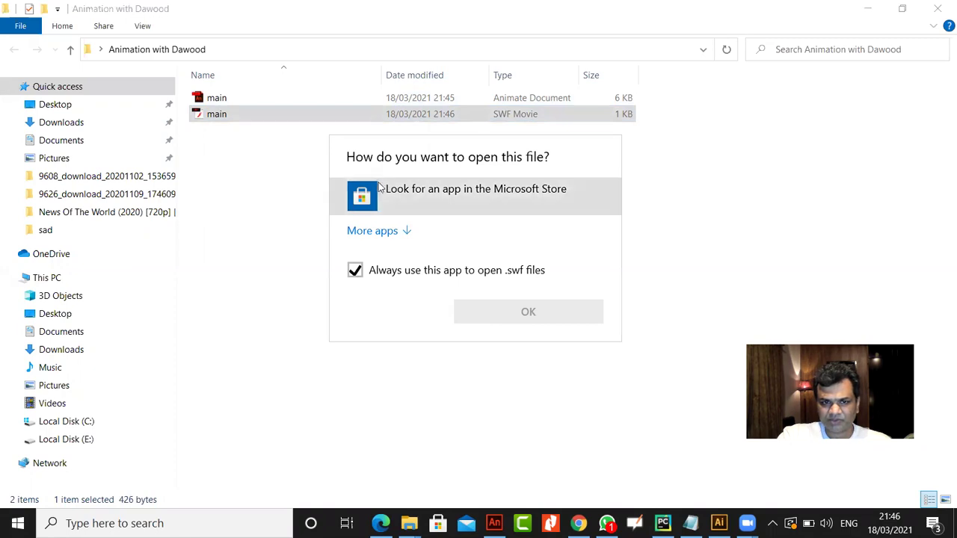
{"action": "left_click", "coordinate": [412, 275]}
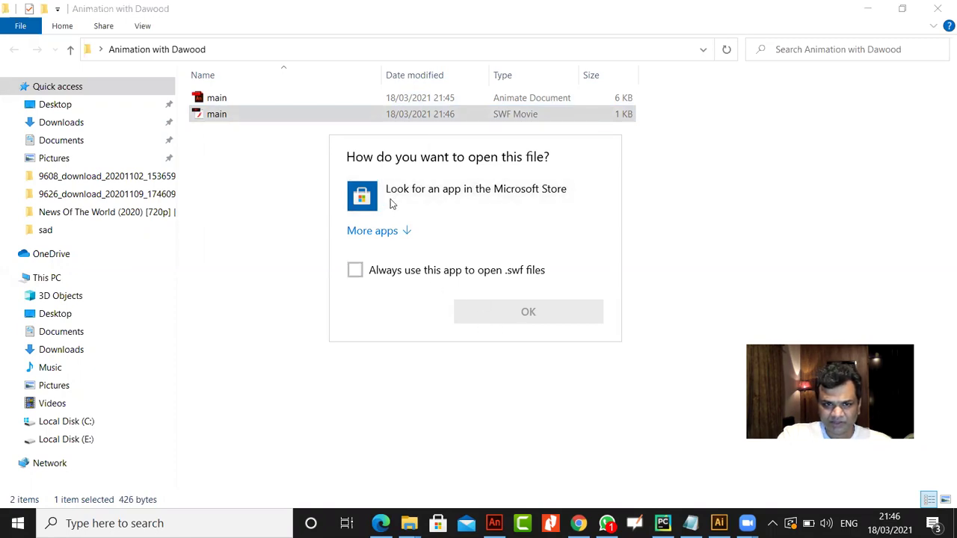
{"action": "left_click", "coordinate": [519, 212]}
{"action": "left_click", "coordinate": [506, 312]}
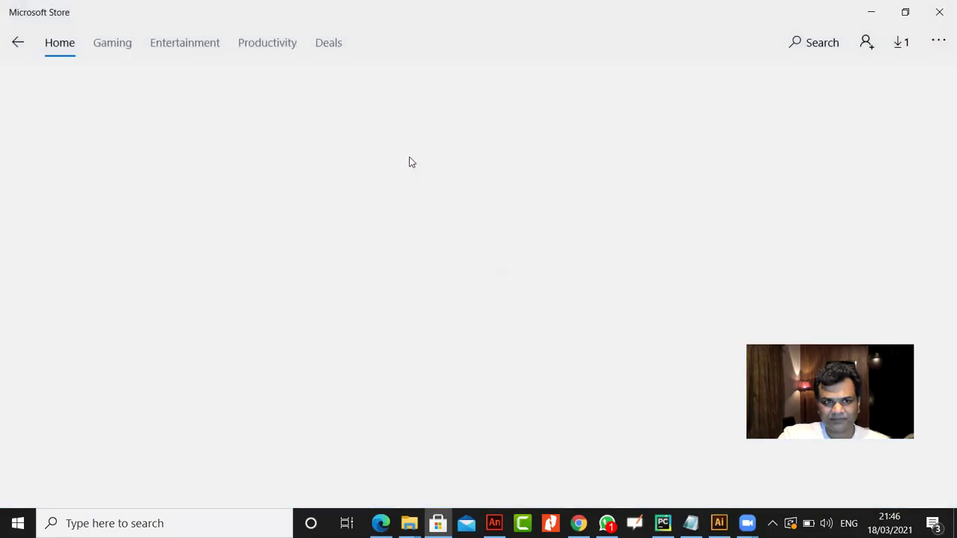
{"action": "left_click", "coordinate": [940, 11]}
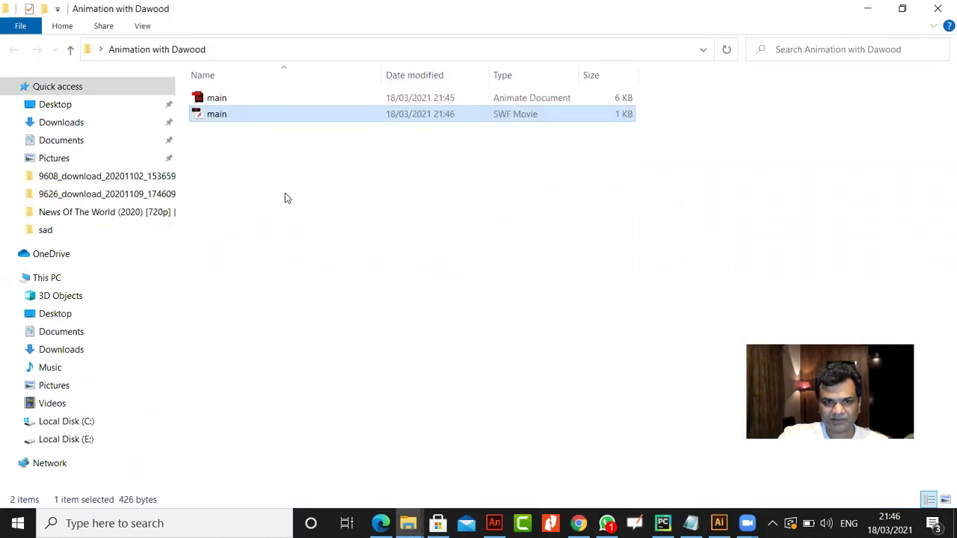
Review the installed apps offered for opening the main SWF movie and dismiss the choice
{"action": "double_click", "coordinate": [234, 115]}
{"action": "left_click", "coordinate": [355, 270]}
{"action": "left_click", "coordinate": [374, 271]}
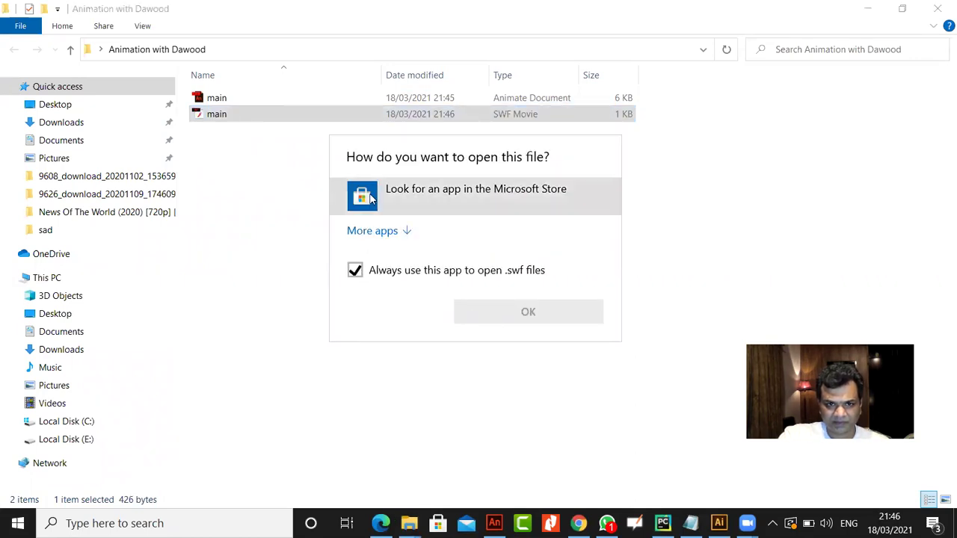
{"action": "left_click", "coordinate": [385, 230]}
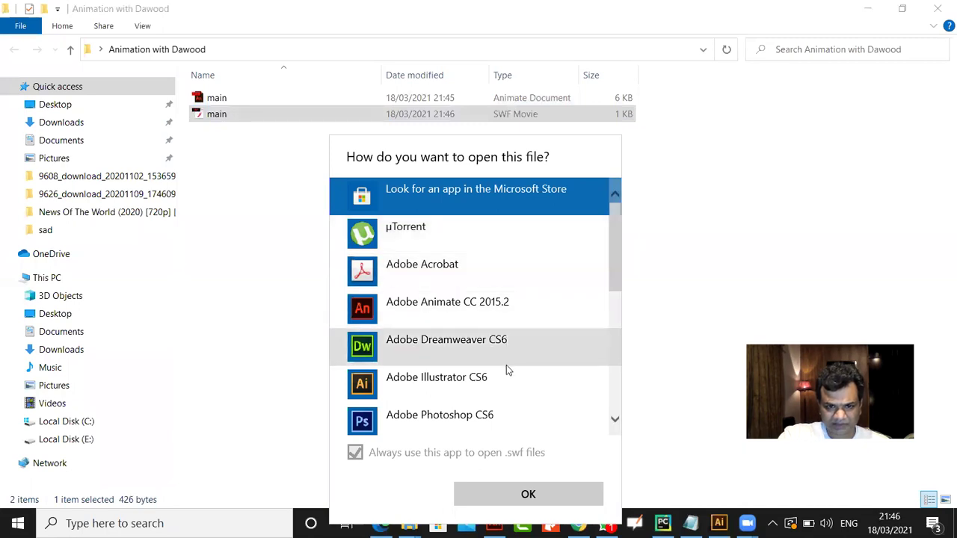
{"action": "scroll", "coordinate": [506, 370], "scroll_direction": "down", "scroll_amount": 5}
{"action": "scroll", "coordinate": [506, 369], "scroll_direction": "down", "scroll_amount": 2}
{"action": "scroll", "coordinate": [506, 369], "scroll_direction": "up", "scroll_amount": 5}
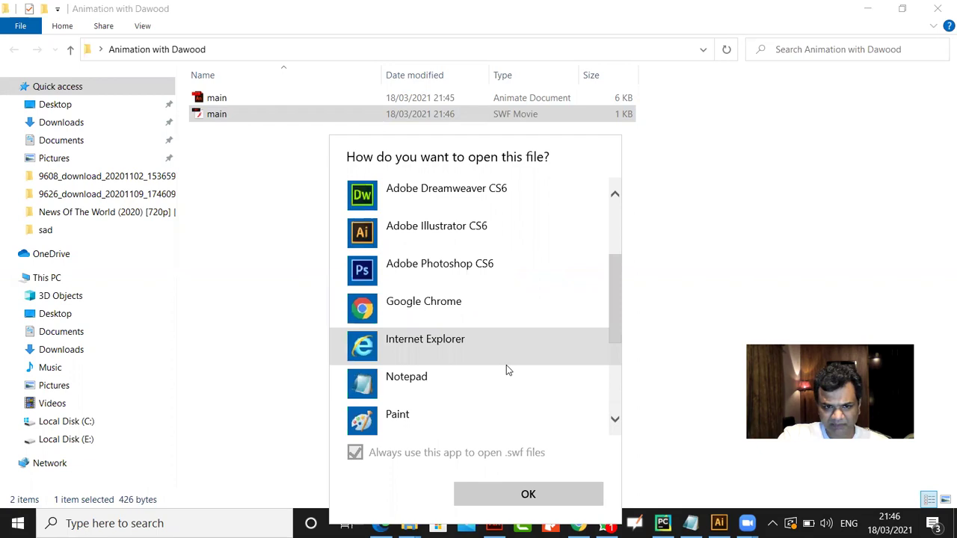
{"action": "scroll", "coordinate": [506, 369], "scroll_direction": "up", "scroll_amount": 4}
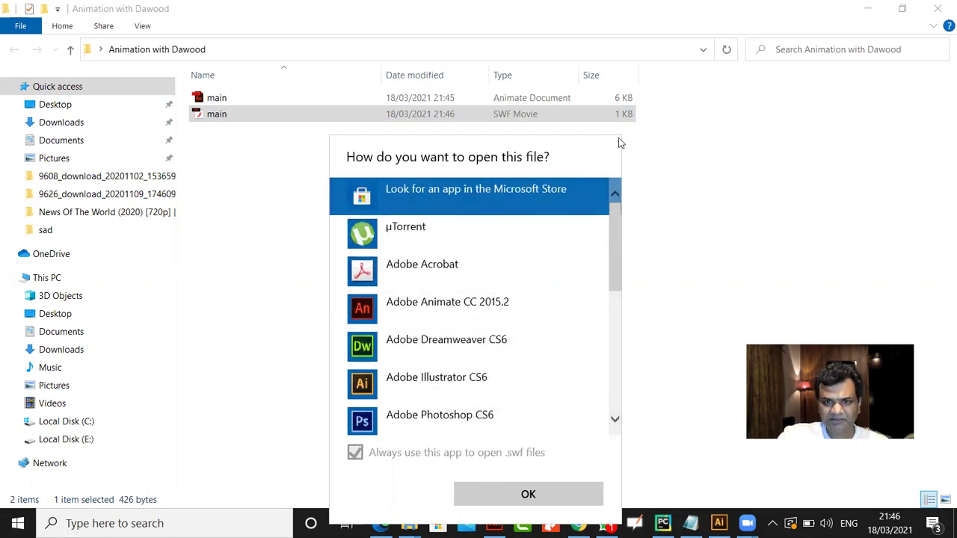
{"action": "left_click", "coordinate": [237, 127]}
{"action": "left_click", "coordinate": [293, 192]}
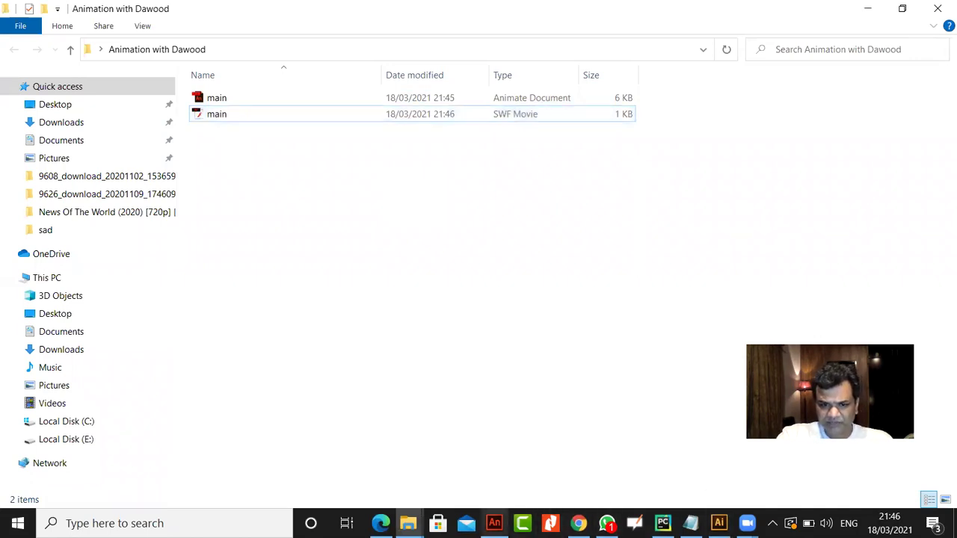
Switch back to Adobe Animate and publish the main document
{"action": "left_click", "coordinate": [494, 523]}
{"action": "left_click", "coordinate": [42, 15]}
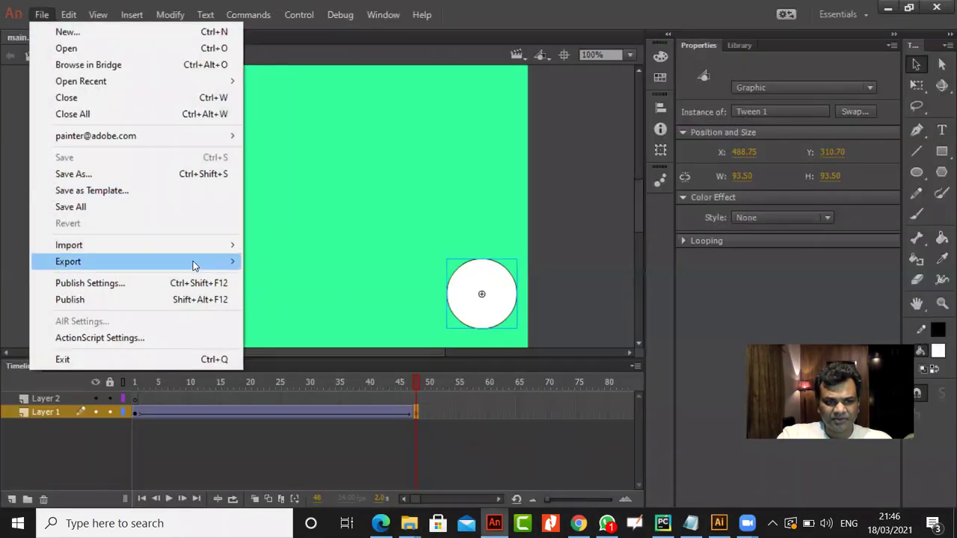
{"action": "left_click", "coordinate": [196, 299]}
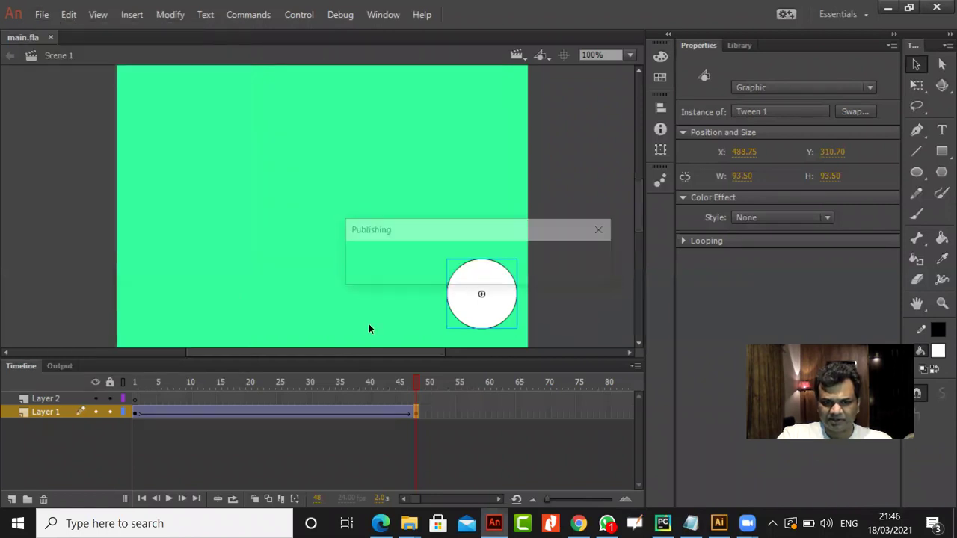
Open the published main HTML file from the project folder in Microsoft Edge
{"action": "left_click", "coordinate": [417, 515]}
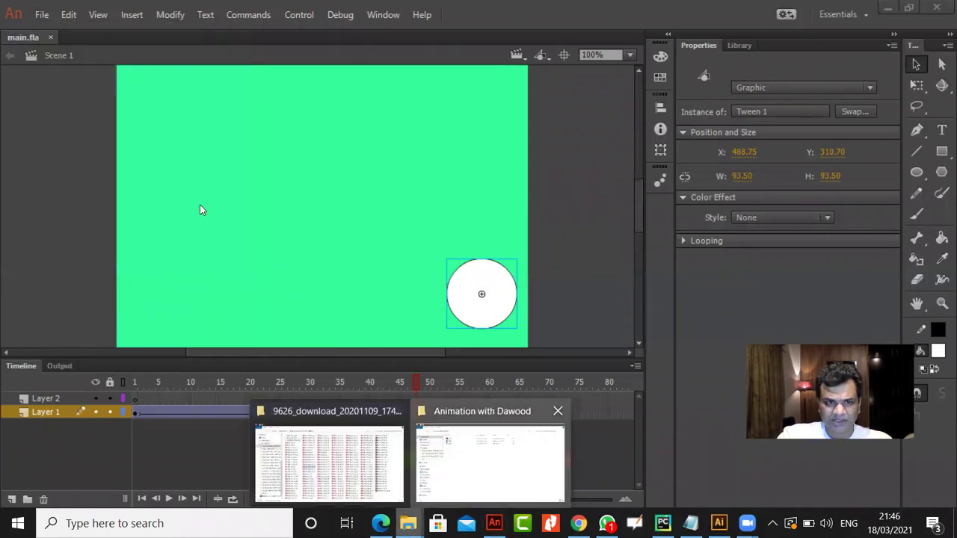
{"action": "left_click", "coordinate": [461, 470]}
{"action": "left_click", "coordinate": [222, 117]}
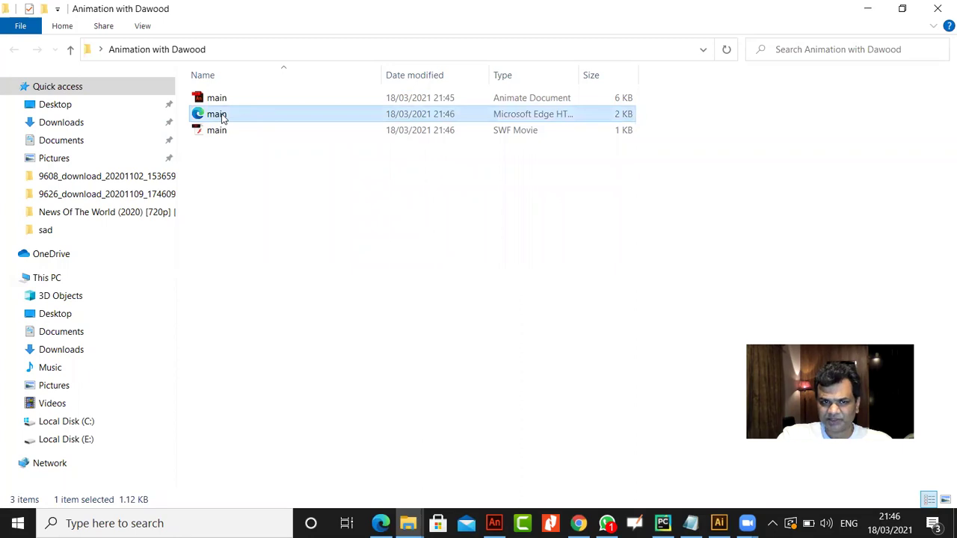
{"action": "key", "text": "Return"}
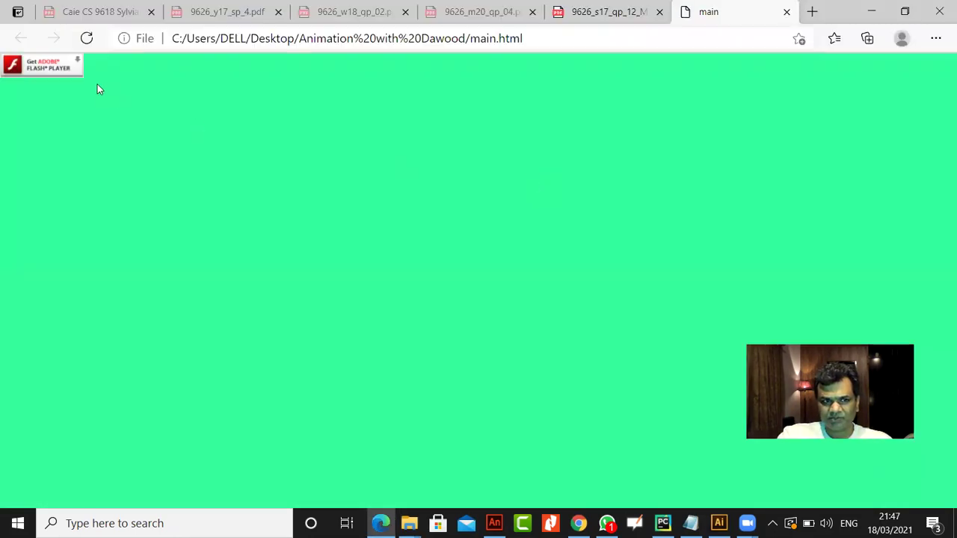
Follow the Flash Player download link on the published page, then close the Adobe page and minimise the browser
{"action": "left_click", "coordinate": [23, 62]}
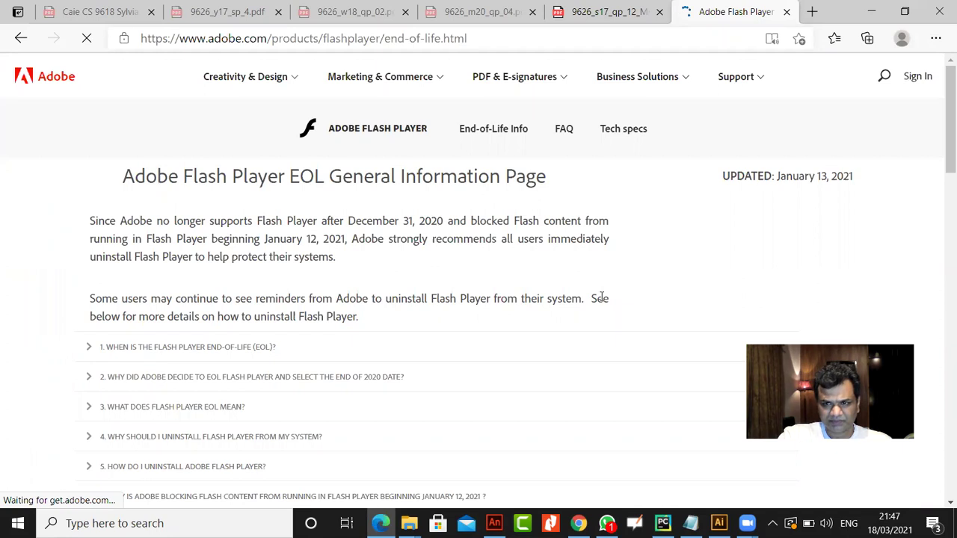
{"action": "left_click", "coordinate": [786, 11]}
{"action": "left_click", "coordinate": [871, 11]}
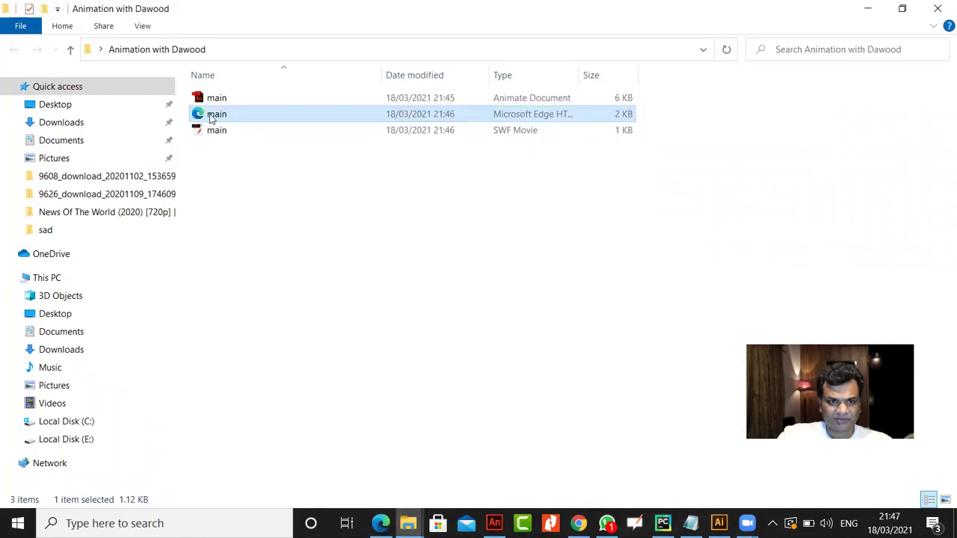
Open the published main HTML file in Google Chrome and follow its Flash Player download link
{"action": "right_click", "coordinate": [210, 115]}
{"action": "mouse_move", "coordinate": [415, 253]}
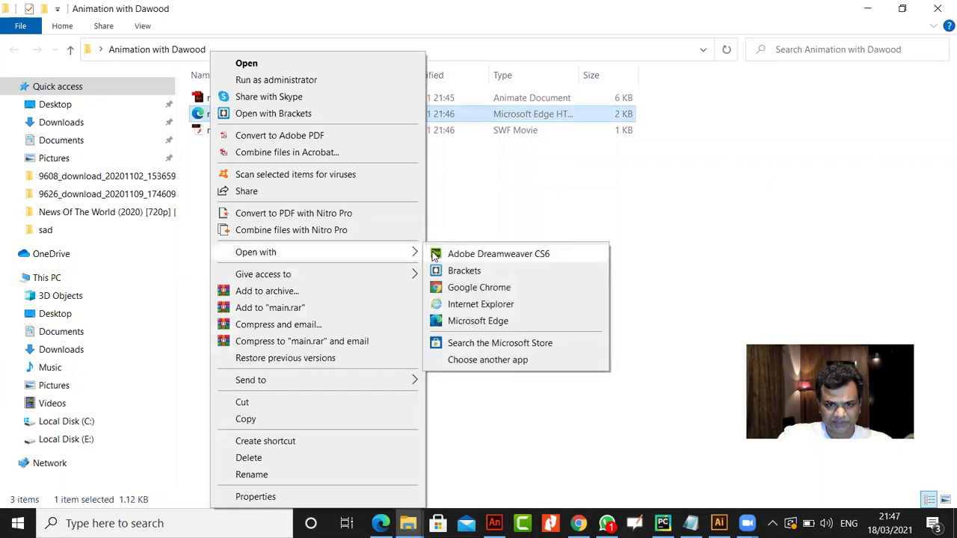
{"action": "left_click", "coordinate": [490, 286]}
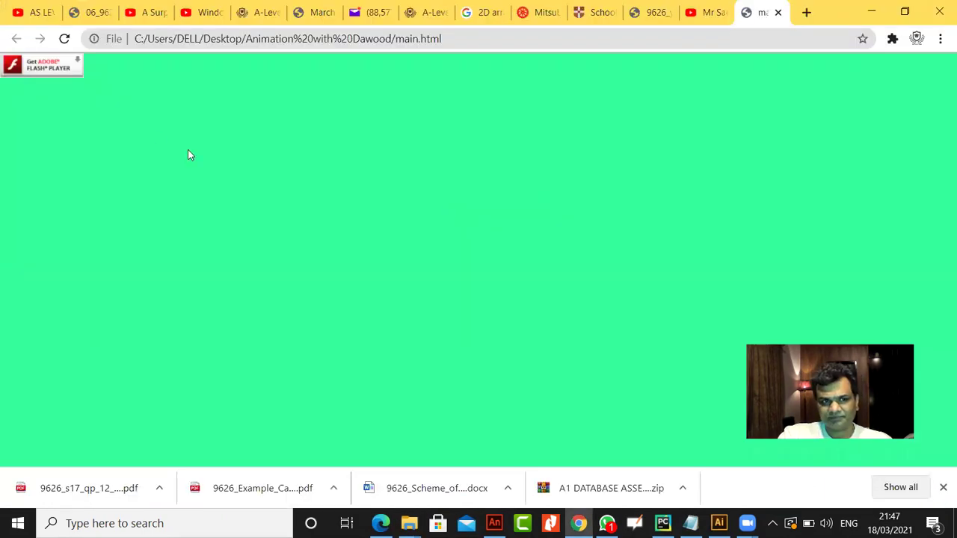
{"action": "left_click", "coordinate": [58, 69]}
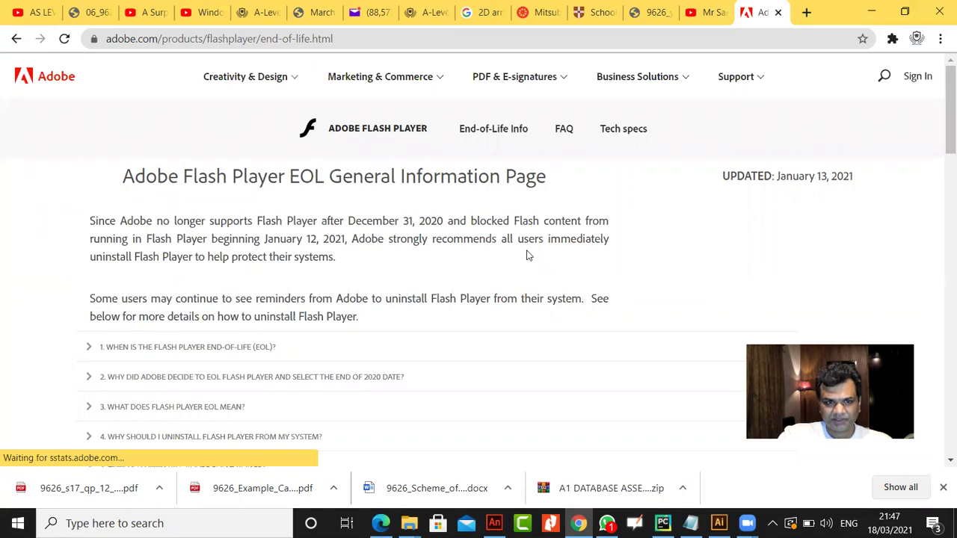
Look through Adobe's Flash Player end-of-life page, then close it and return to the project folder
{"action": "scroll", "coordinate": [527, 256], "scroll_direction": "down", "scroll_amount": 10}
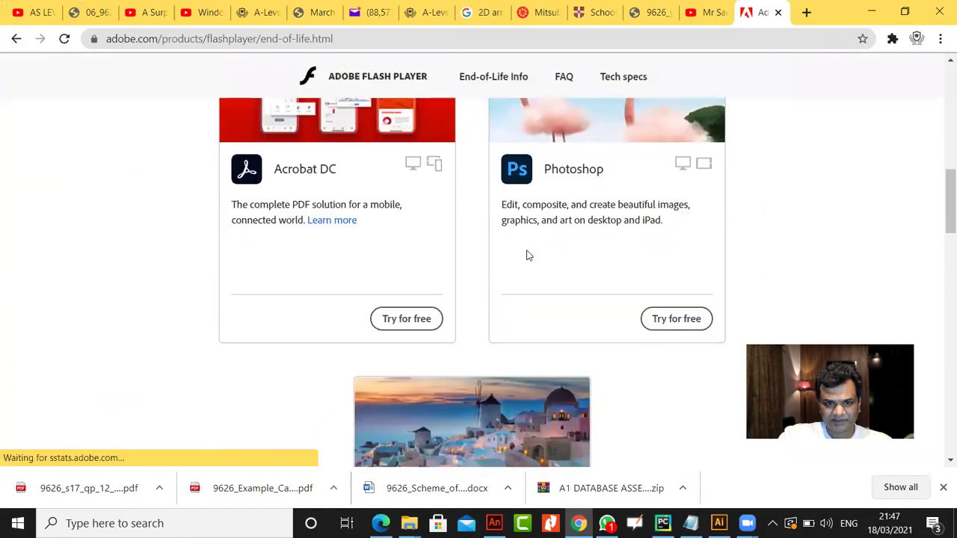
{"action": "scroll", "coordinate": [526, 256], "scroll_direction": "down", "scroll_amount": 5}
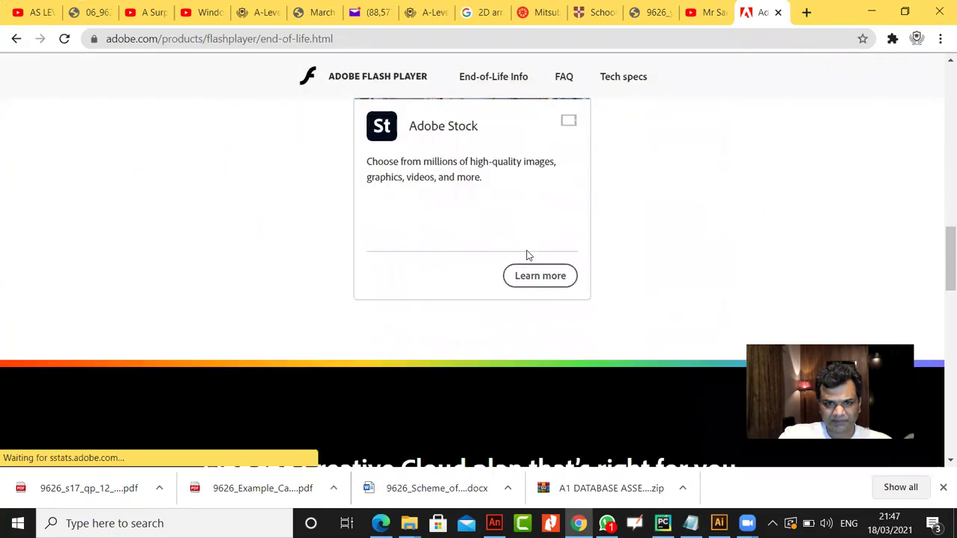
{"action": "scroll", "coordinate": [526, 256], "scroll_direction": "down", "scroll_amount": 4}
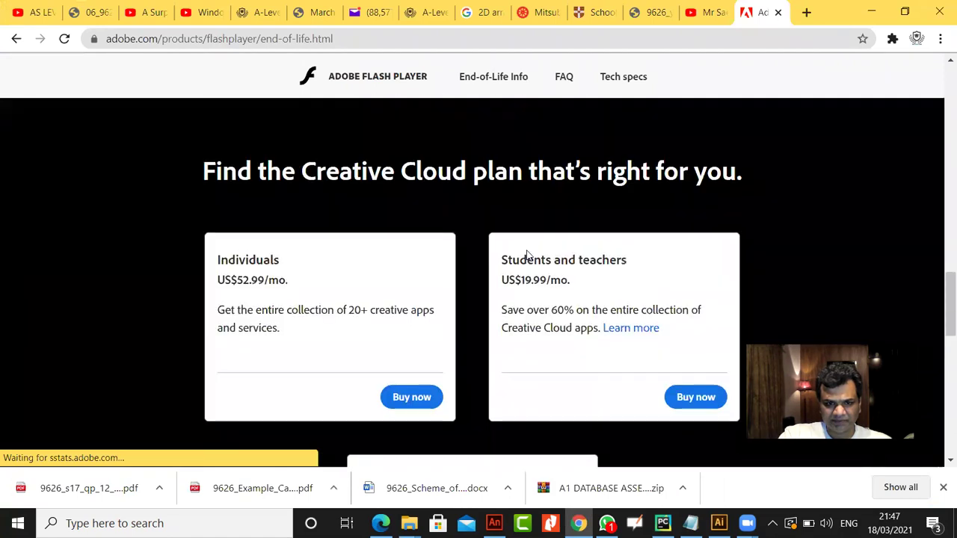
{"action": "scroll", "coordinate": [529, 254], "scroll_direction": "up", "scroll_amount": 20}
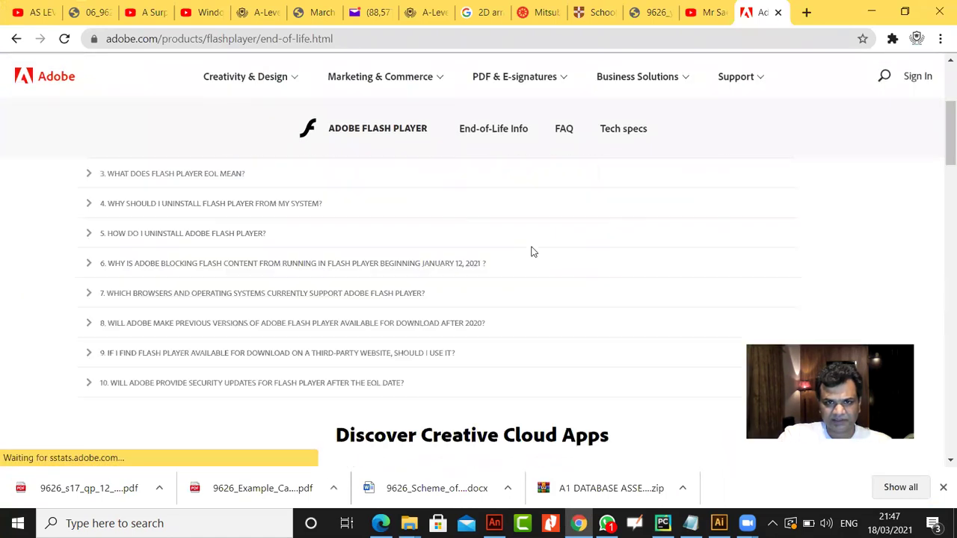
{"action": "left_click", "coordinate": [779, 13]}
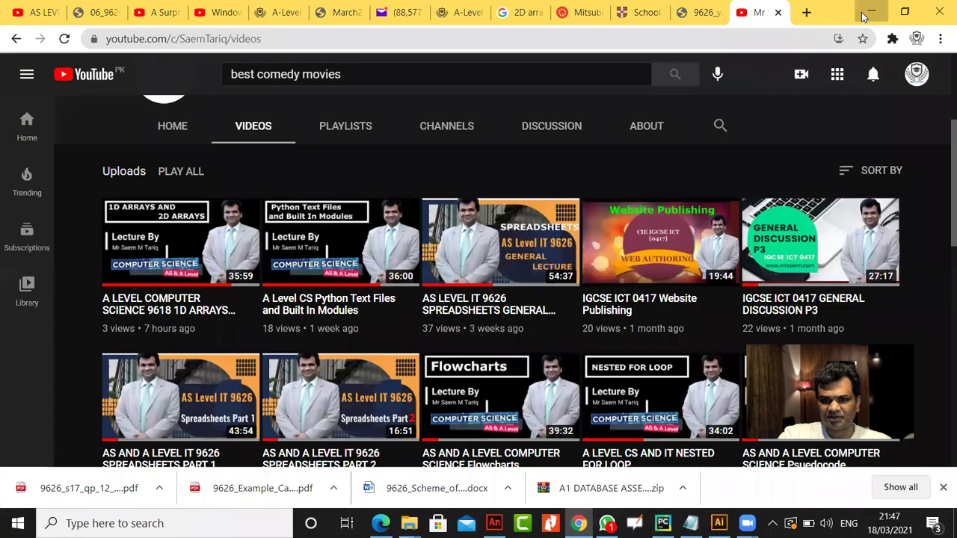
{"action": "left_click", "coordinate": [871, 12]}
{"action": "left_click", "coordinate": [215, 132]}
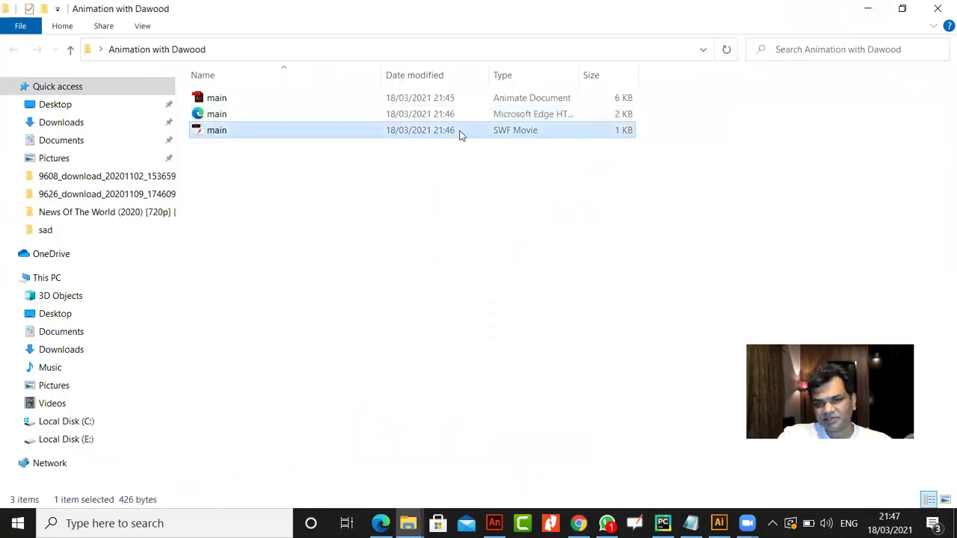
{"action": "left_click", "coordinate": [234, 114]}
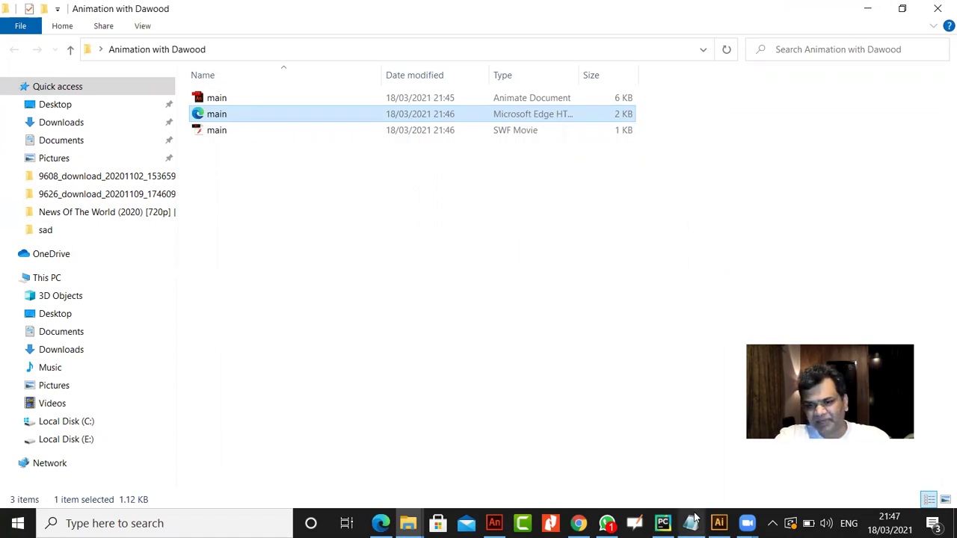
{"action": "left_click", "coordinate": [227, 131]}
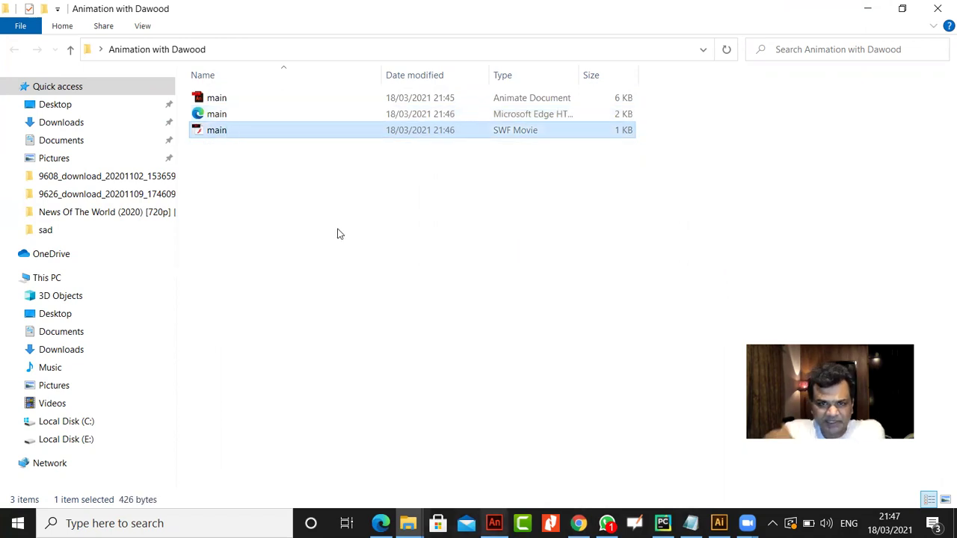
{"action": "left_click", "coordinate": [272, 113]}
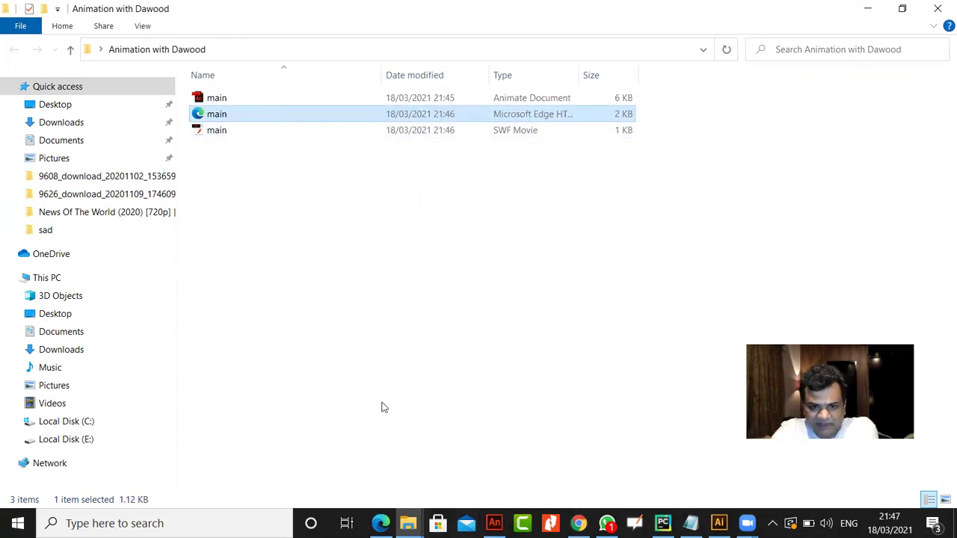
Switch back to Adobe Animate and draw a white square about 72 px wide near the stage's centre on frame 1 of Layer 2
{"action": "left_click", "coordinate": [487, 519]}
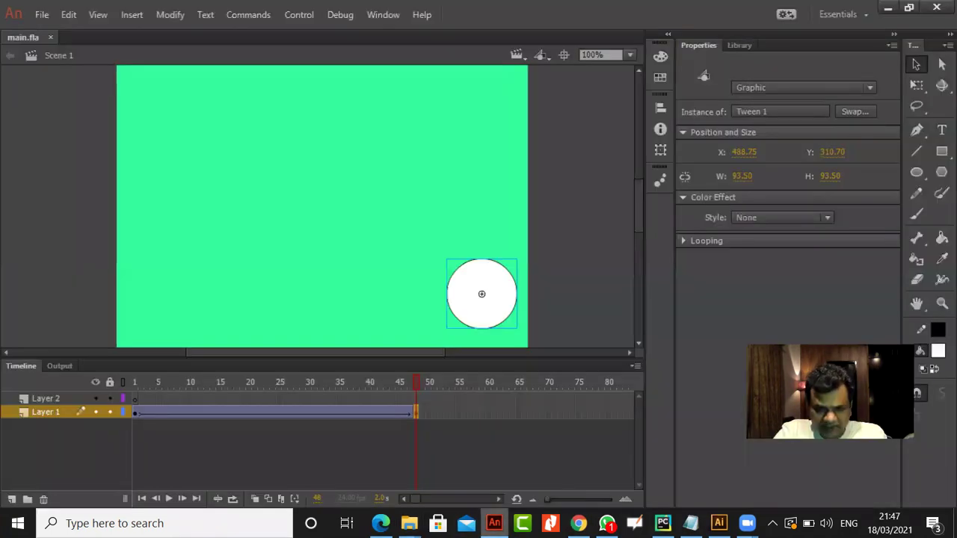
{"action": "left_click", "coordinate": [346, 259]}
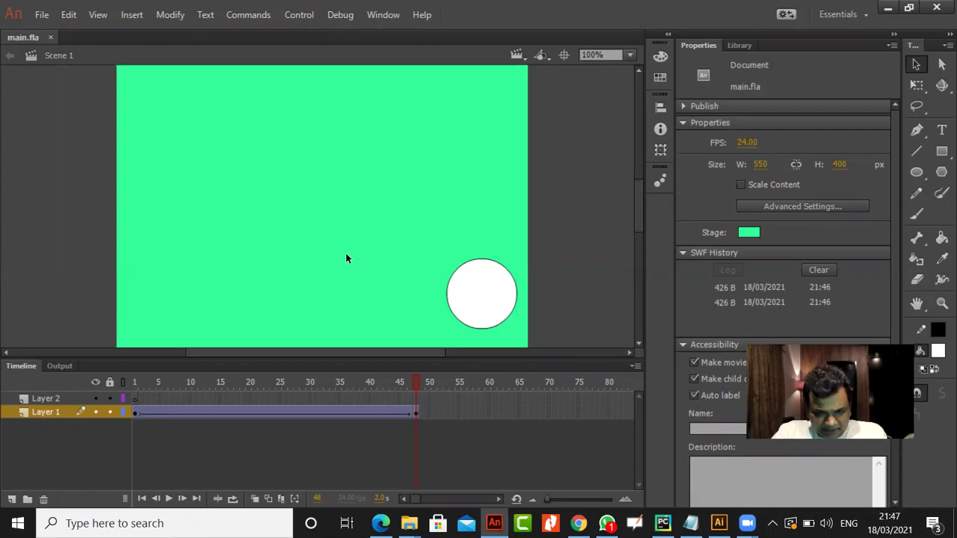
{"action": "left_click", "coordinate": [68, 398]}
{"action": "left_click", "coordinate": [136, 398]}
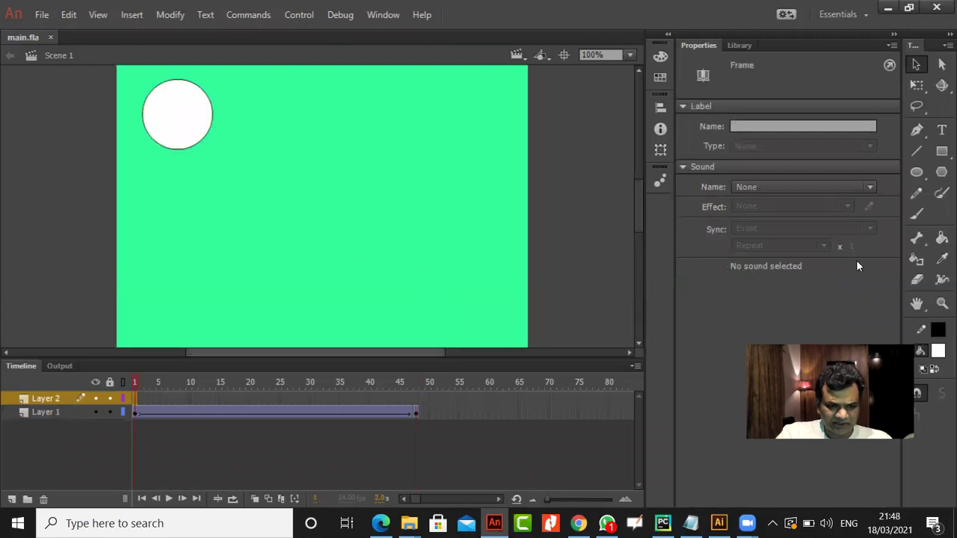
{"action": "left_click", "coordinate": [942, 151]}
{"action": "mouse_move", "coordinate": [284, 185]}
{"action": "left_mouse_down"}
{"action": "mouse_move", "coordinate": [342, 220]}
{"action": "mouse_move", "coordinate": [338, 239]}
{"action": "left_mouse_up"}
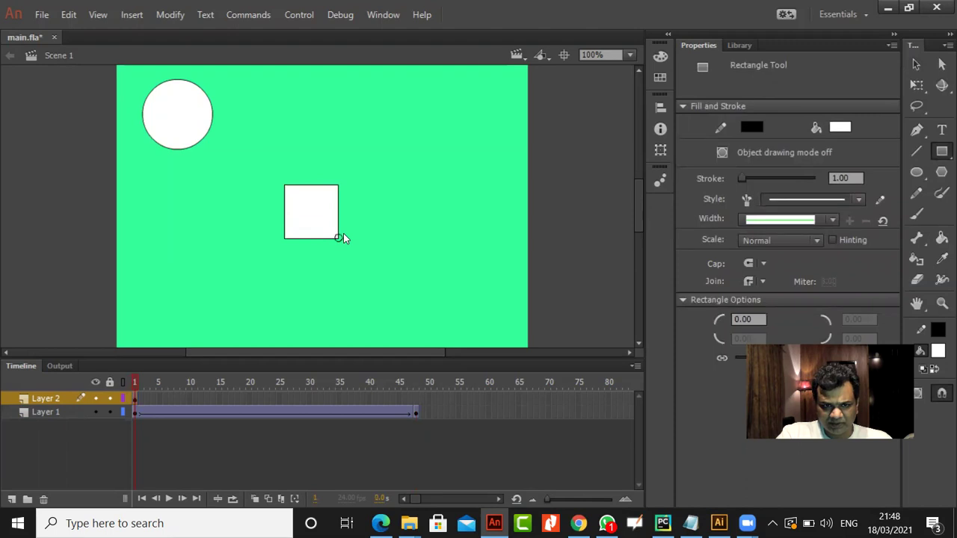
Select the whole white square with its outline and move it slightly upward on the stage
{"action": "left_click", "coordinate": [917, 65]}
{"action": "left_click_drag", "start_coordinate": [270, 162], "coordinate": [367, 256]}
{"action": "left_click_drag", "start_coordinate": [314, 229], "coordinate": [314, 220]}
{"action": "left_click", "coordinate": [370, 242]}
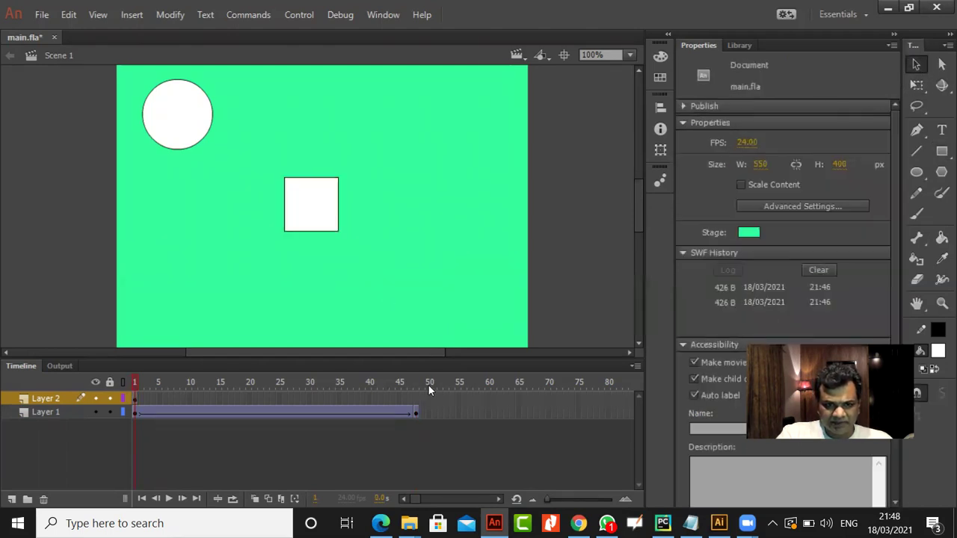
Insert a keyframe at frame 48 of Layer 2 and create a classic tween for the square between frames 1 and 48
{"action": "left_click", "coordinate": [416, 398]}
{"action": "right_click", "coordinate": [416, 399]}
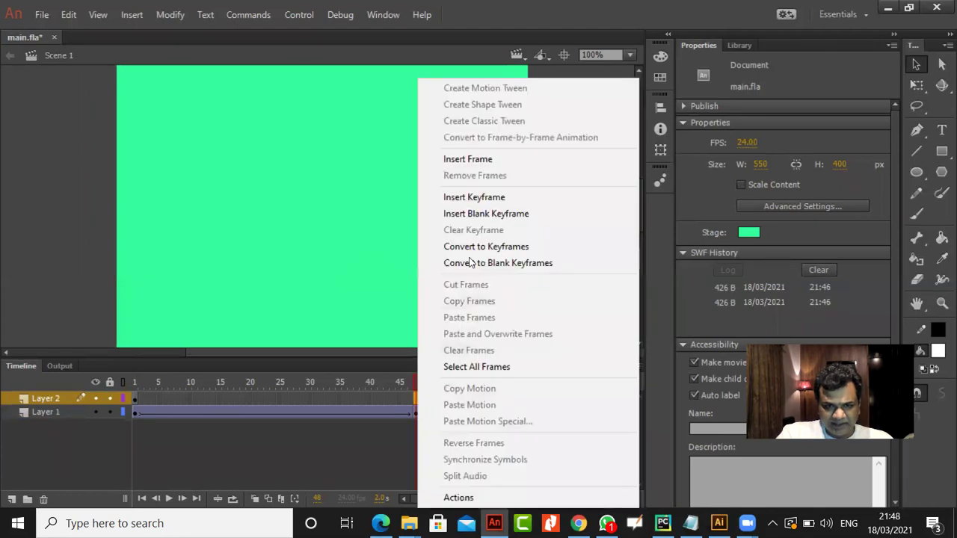
{"action": "left_click", "coordinate": [487, 198]}
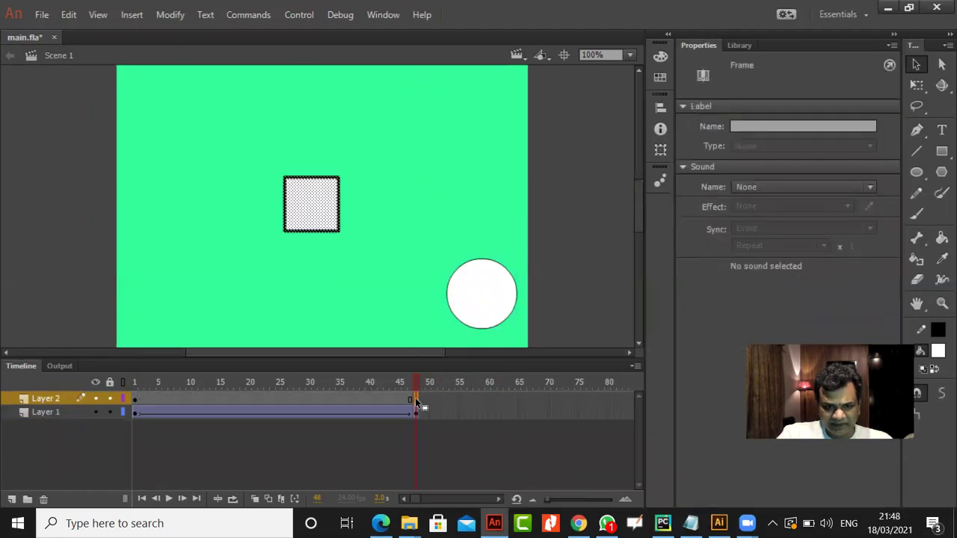
{"action": "right_click", "coordinate": [416, 399]}
{"action": "left_click", "coordinate": [482, 121]}
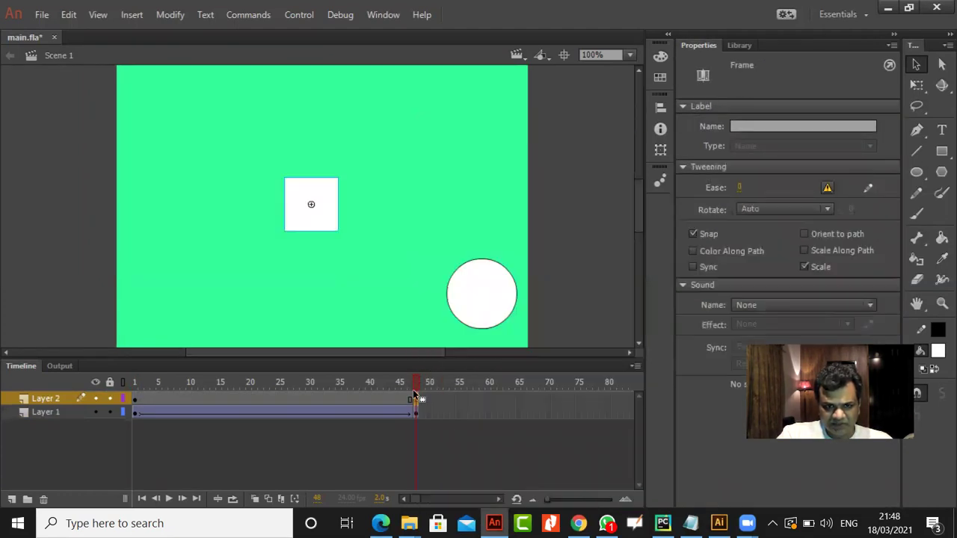
{"action": "right_click", "coordinate": [411, 401]}
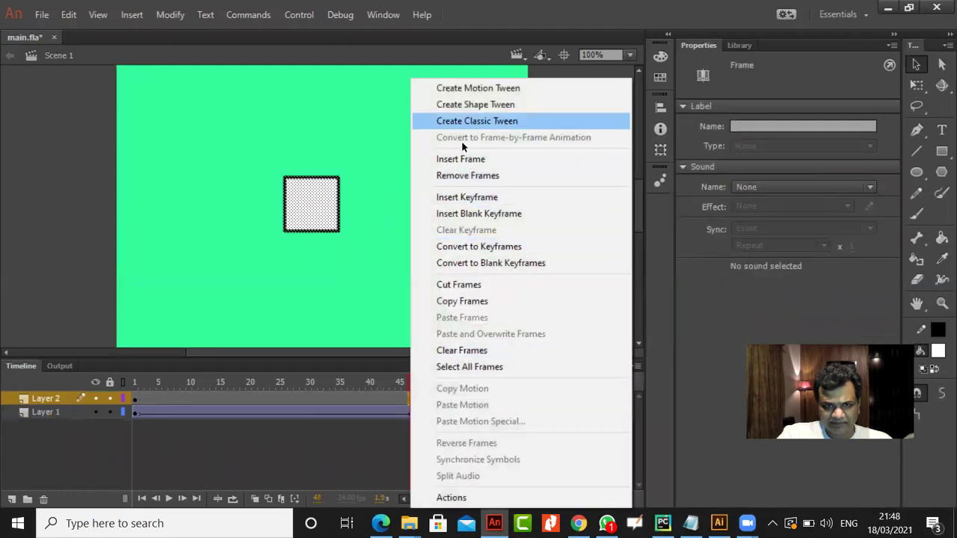
{"action": "left_click", "coordinate": [463, 122]}
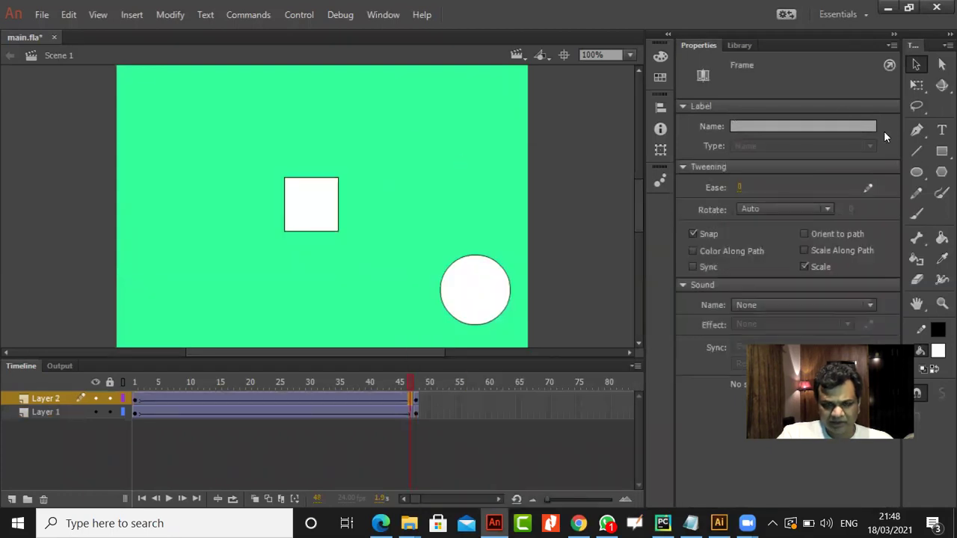
Enlarge the square at frame 48 of Layer 2 with Free Transform to about 333 px wide and high, keeping its centre
{"action": "left_click", "coordinate": [417, 399]}
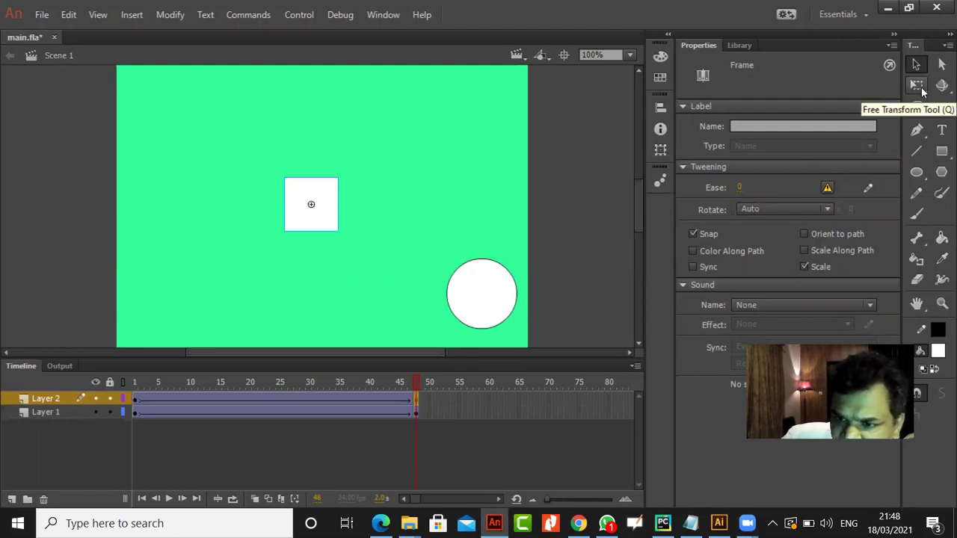
{"action": "left_click", "coordinate": [919, 87]}
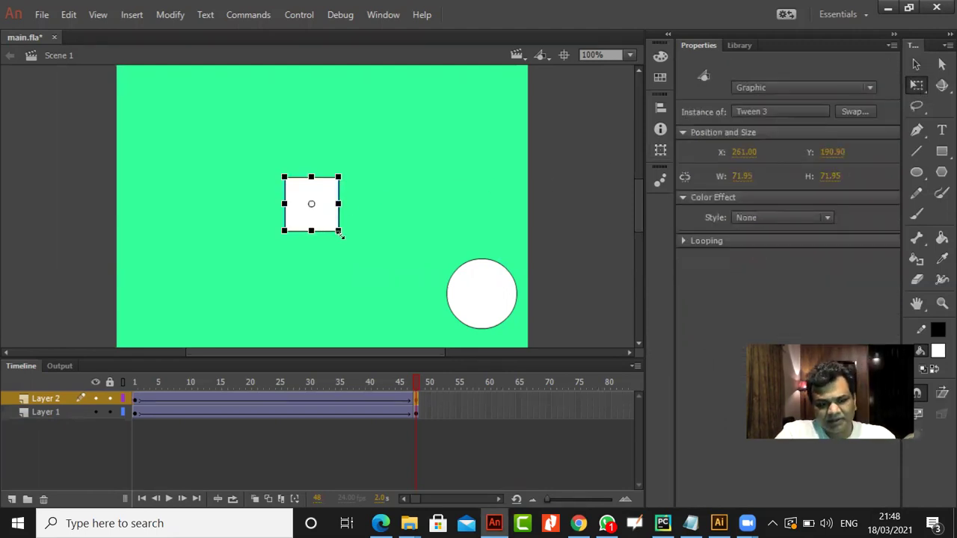
{"action": "left_click_drag", "start_coordinate": [368, 253], "coordinate": [468, 327]}
{"action": "left_click", "coordinate": [588, 225]}
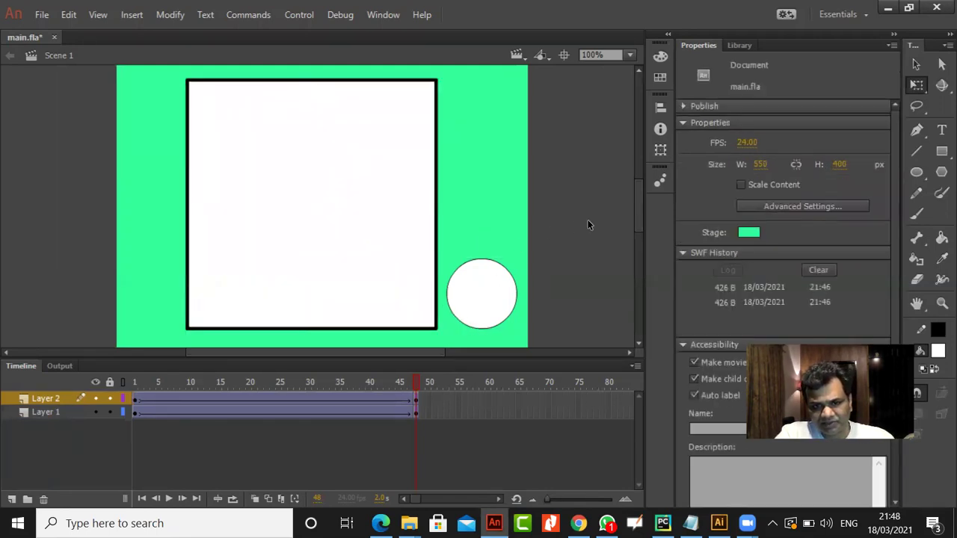
Test the movie to preview the moving circle and growing square, then close the preview and return to the Selection tool
{"action": "key", "text": "ctrl+Return"}
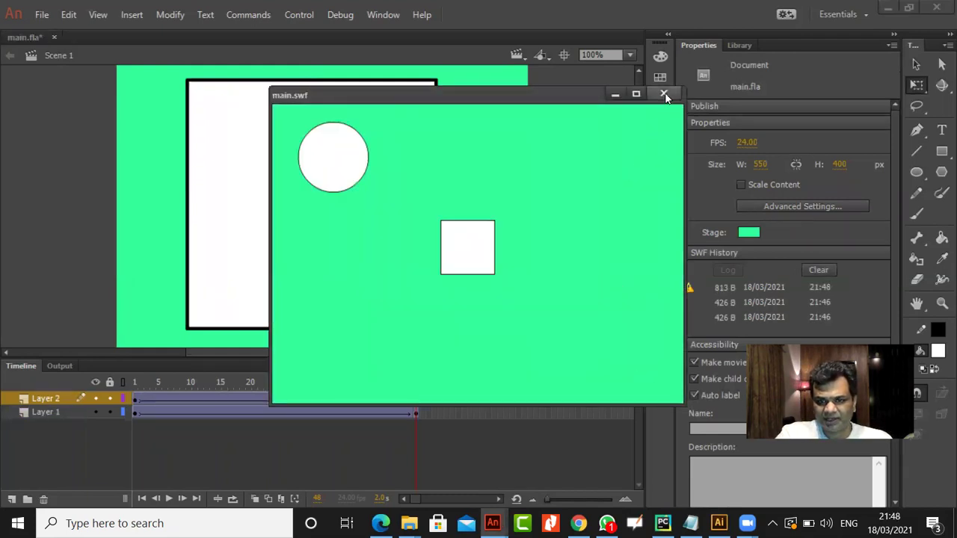
{"action": "left_click", "coordinate": [664, 94]}
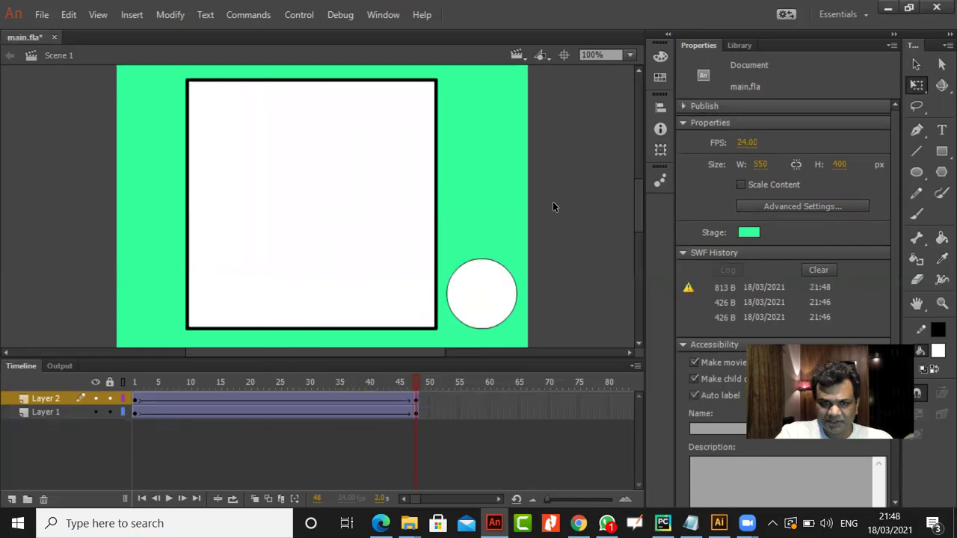
{"action": "left_click", "coordinate": [915, 65]}
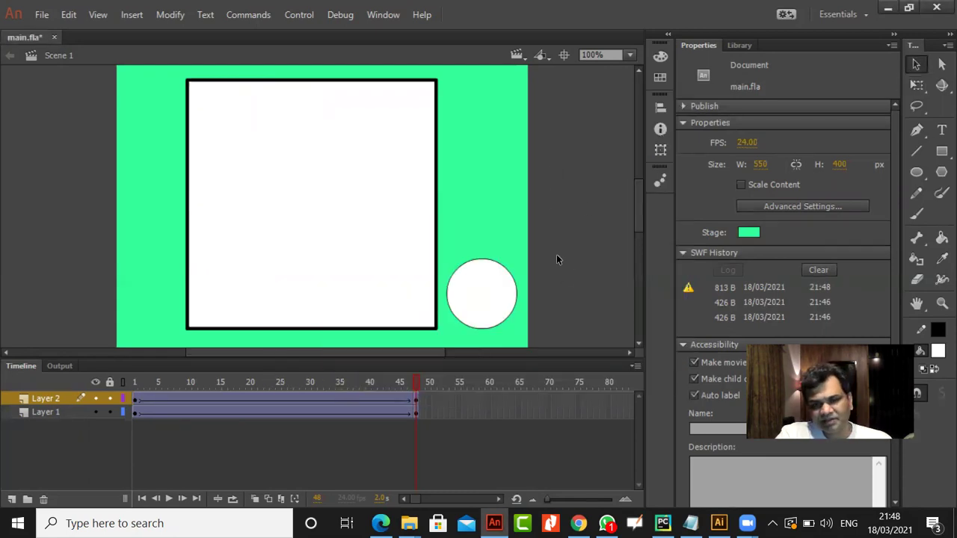
{"action": "left_click", "coordinate": [416, 400]}
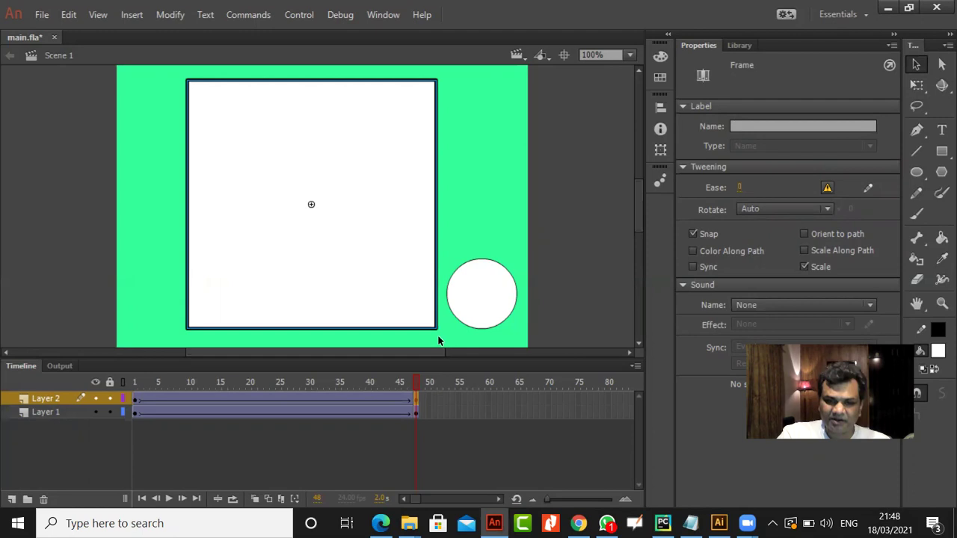
{"action": "left_click", "coordinate": [499, 220]}
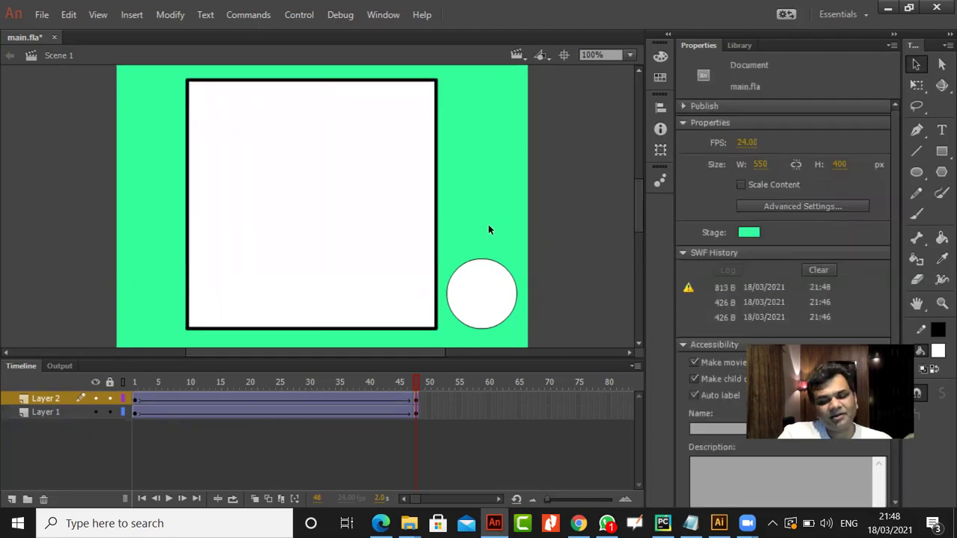
{"action": "left_click", "coordinate": [437, 329]}
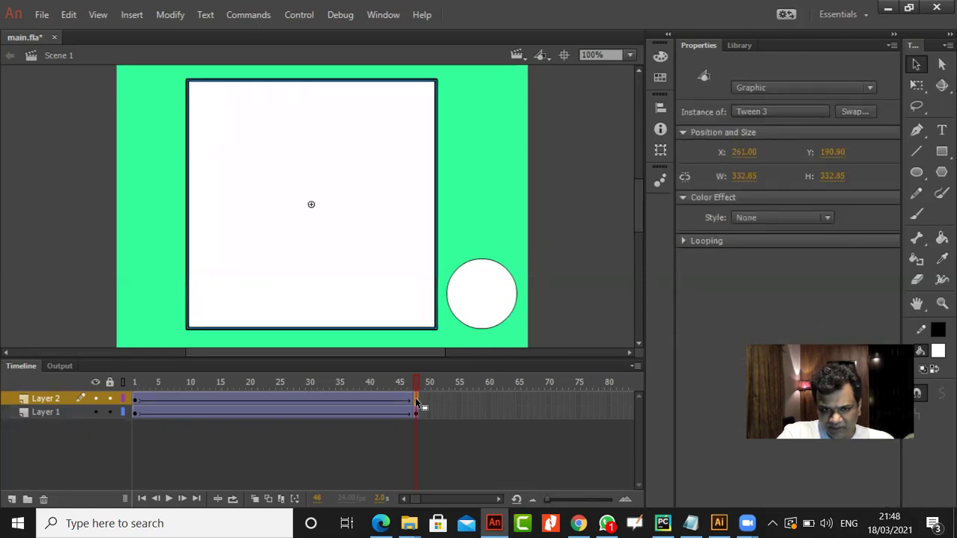
{"action": "left_click", "coordinate": [443, 240]}
{"action": "left_click", "coordinate": [439, 240]}
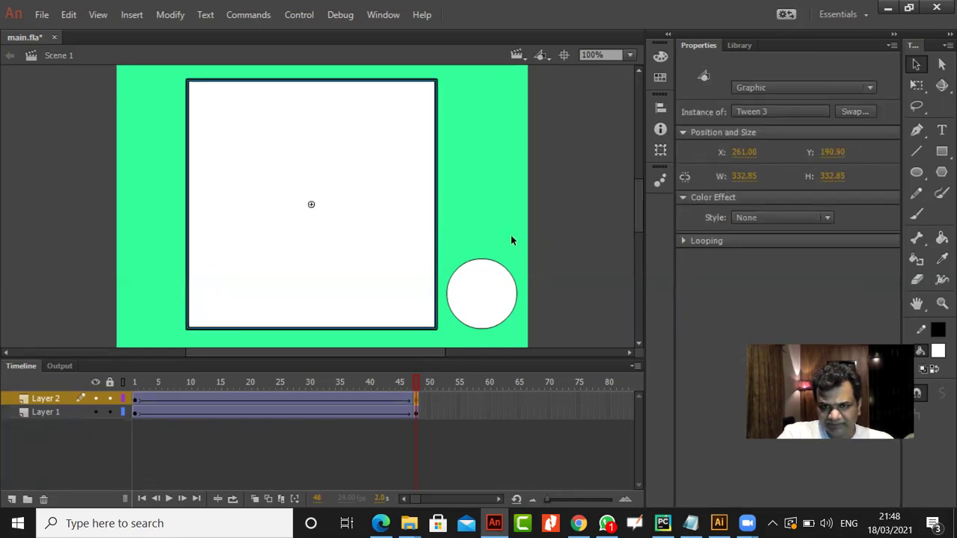
{"action": "left_click", "coordinate": [448, 224]}
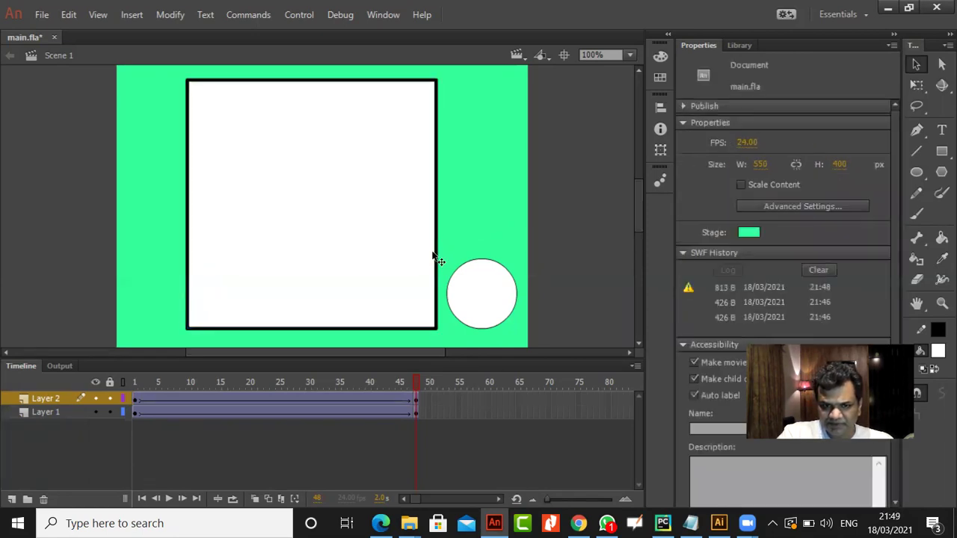
Set the square's colour effect to Alpha 0% at frame 48 of Layer 2, then test the movie and close the preview
{"action": "left_click", "coordinate": [415, 399]}
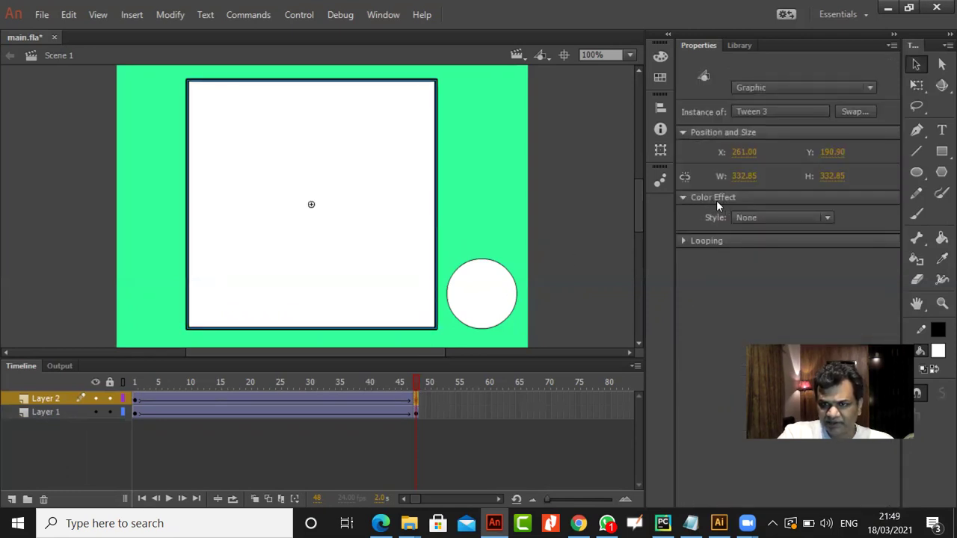
{"action": "left_click", "coordinate": [751, 218]}
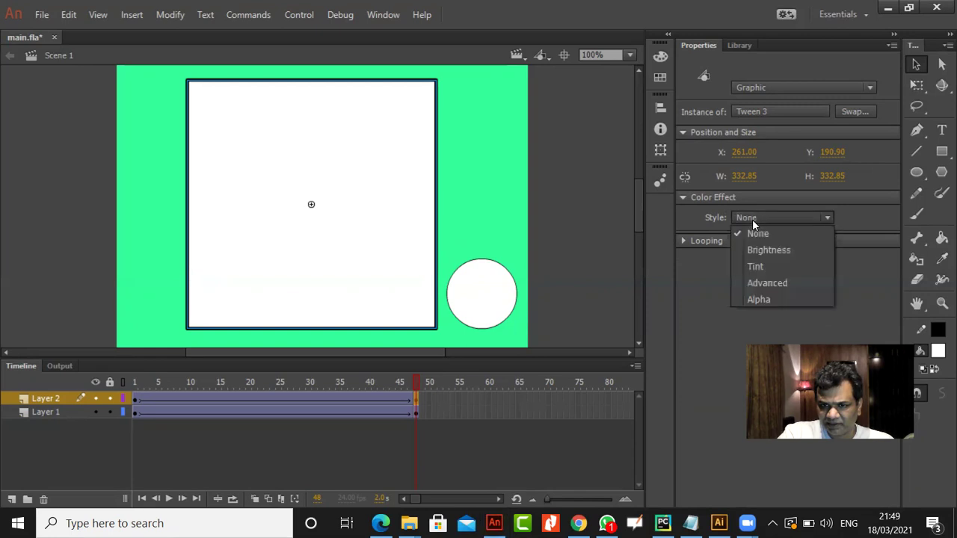
{"action": "left_click", "coordinate": [760, 293]}
{"action": "left_click_drag", "start_coordinate": [744, 241], "coordinate": [680, 239]}
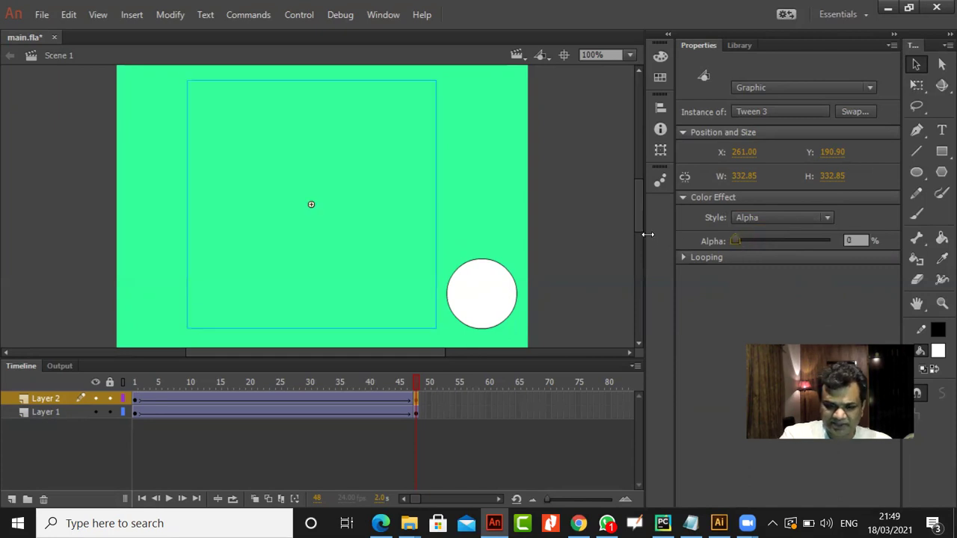
{"action": "key", "text": "ctrl+Return"}
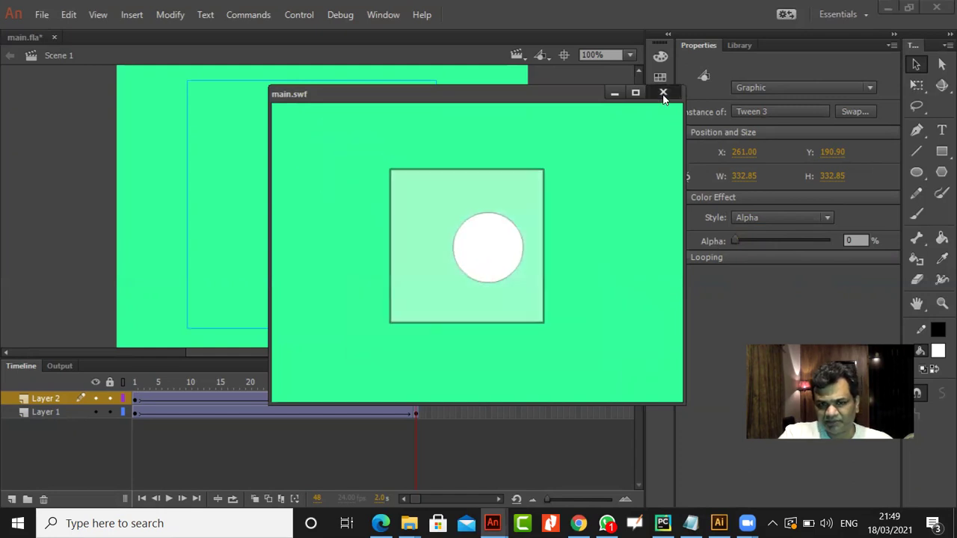
{"action": "left_click", "coordinate": [663, 93]}
Add Layer 3 and draw a white pentagon about 118 px wide over the stage's upper-left corner with the PolyStar tool
{"action": "left_click", "coordinate": [12, 499]}
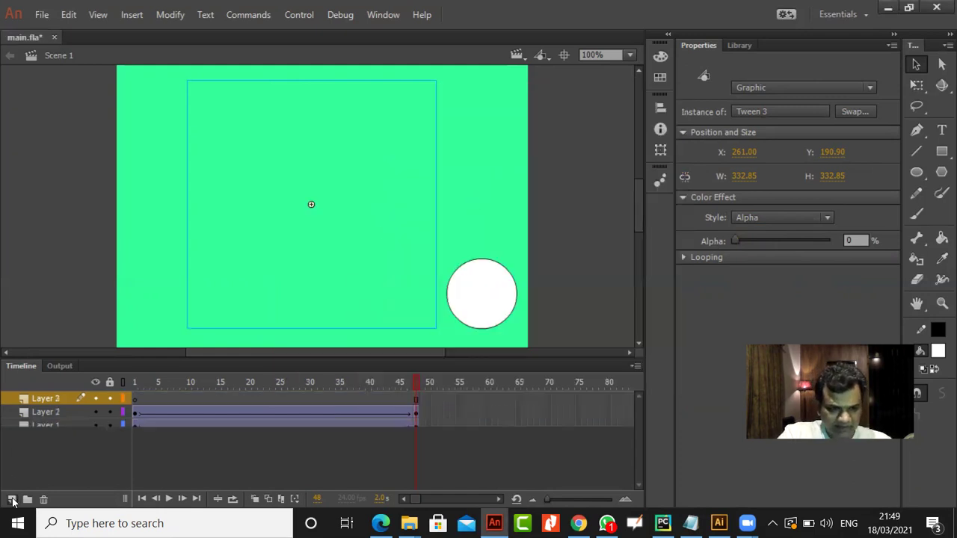
{"action": "left_click", "coordinate": [941, 172]}
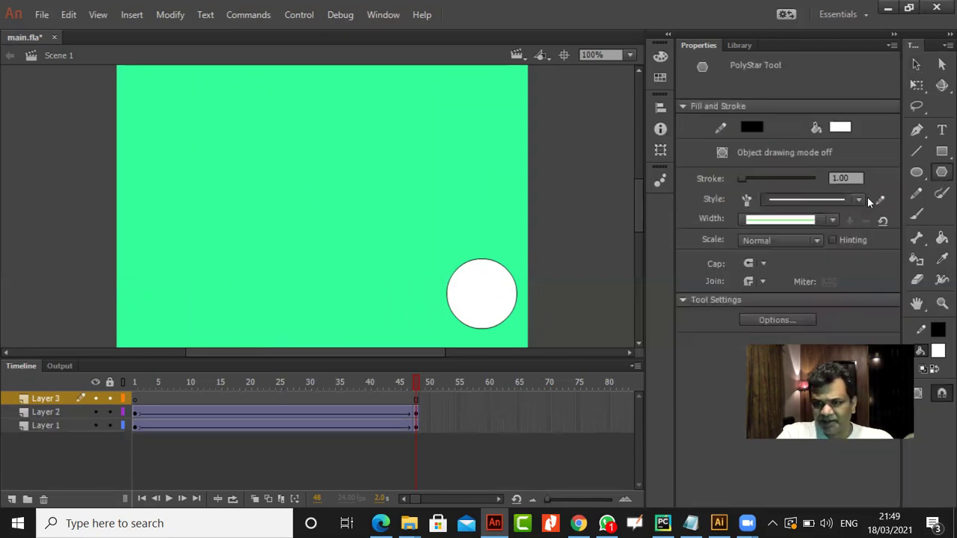
{"action": "mouse_move", "coordinate": [162, 97]}
{"action": "left_mouse_down"}
{"action": "mouse_move", "coordinate": [207, 132]}
{"action": "mouse_move", "coordinate": [198, 117]}
{"action": "left_mouse_up"}
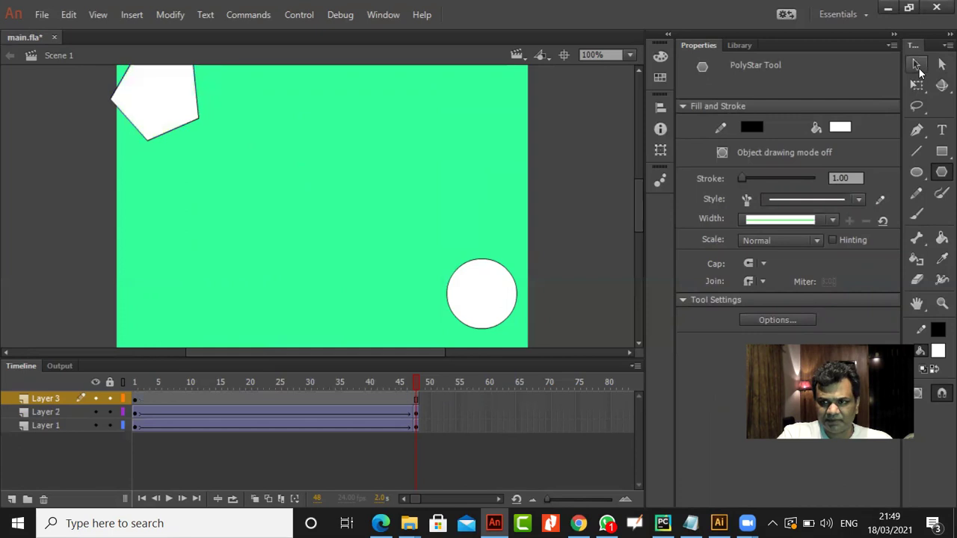
{"action": "left_click", "coordinate": [918, 67]}
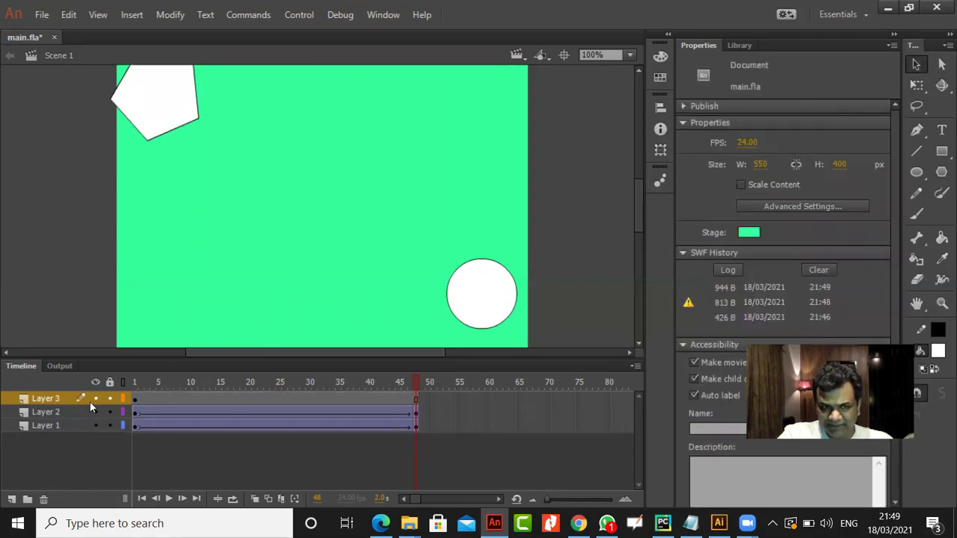
Insert a keyframe at frame 48 of Layer 3 and create a classic tween for the pentagon between frames 1 and 48
{"action": "left_click", "coordinate": [415, 400]}
{"action": "right_click", "coordinate": [415, 399]}
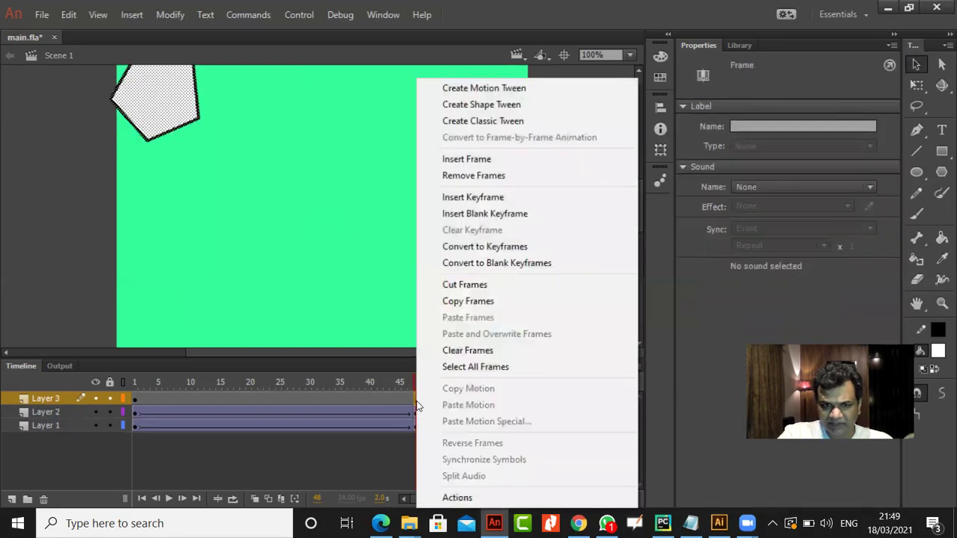
{"action": "left_click", "coordinate": [488, 198]}
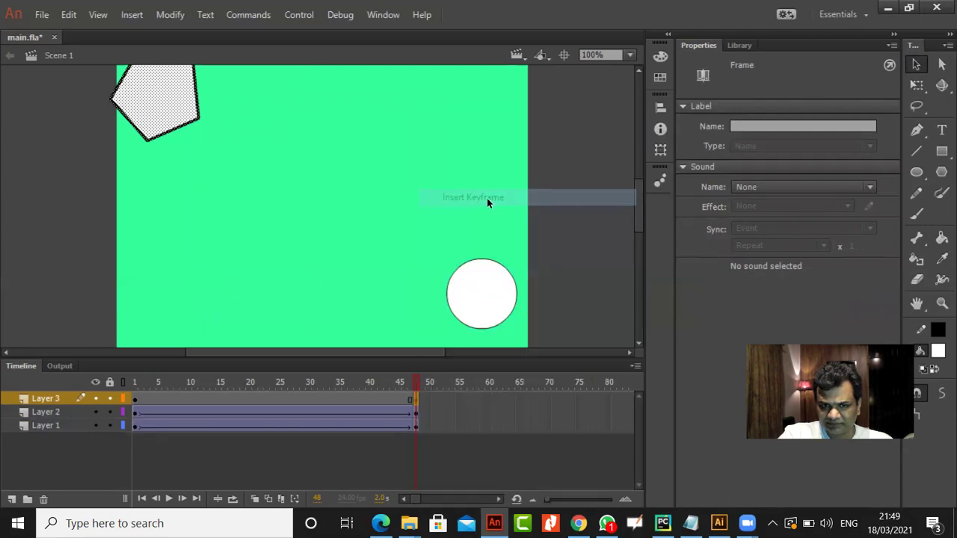
{"action": "right_click", "coordinate": [415, 400]}
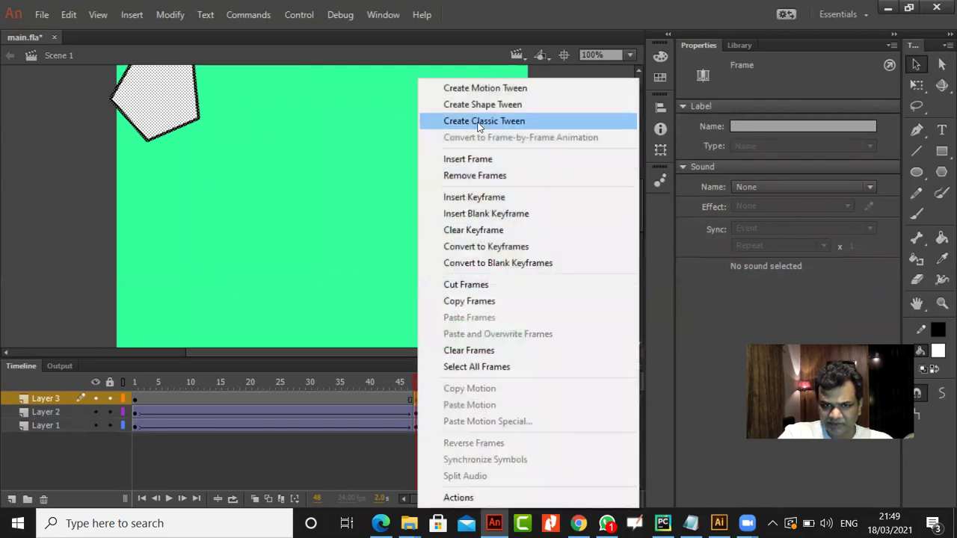
{"action": "left_click", "coordinate": [482, 121]}
{"action": "left_click", "coordinate": [407, 398]}
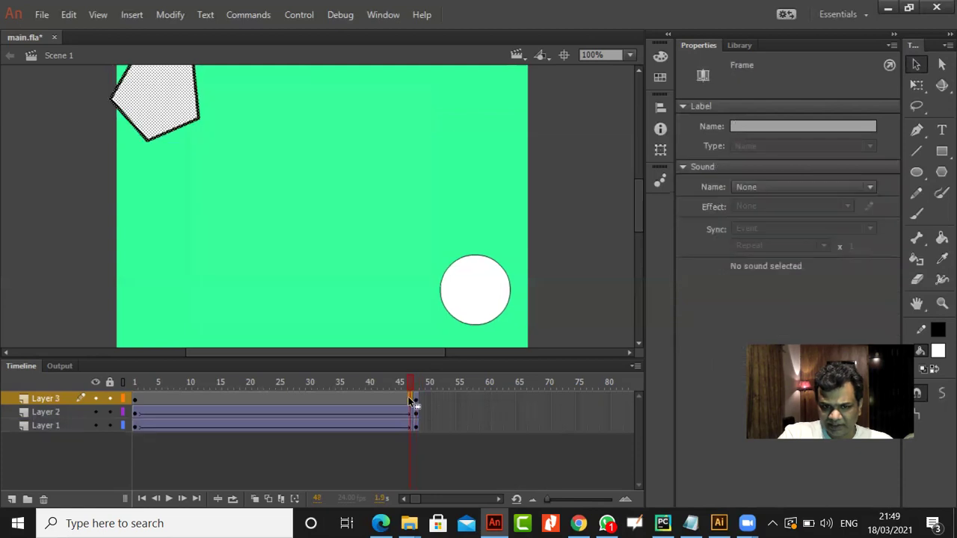
{"action": "right_click", "coordinate": [407, 399]}
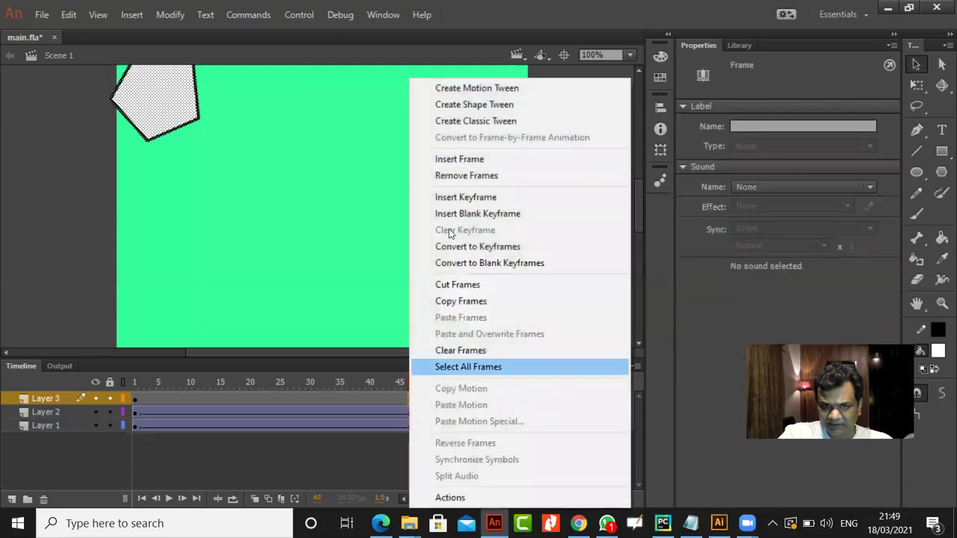
{"action": "left_click", "coordinate": [473, 121]}
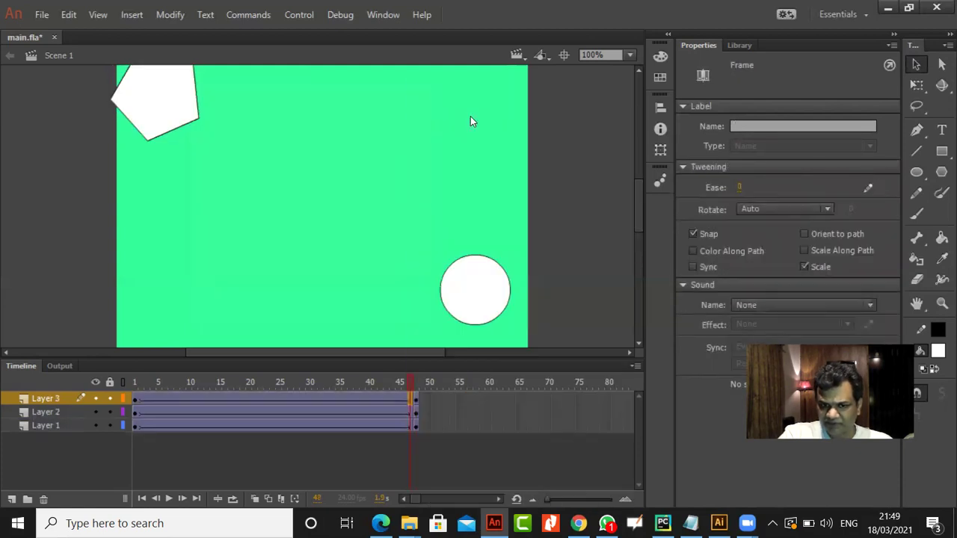
Shrink the pentagon to about 16 px near the stage's bottom edge at frame 48 of Layer 3, and preview the movie
{"action": "left_click", "coordinate": [416, 402]}
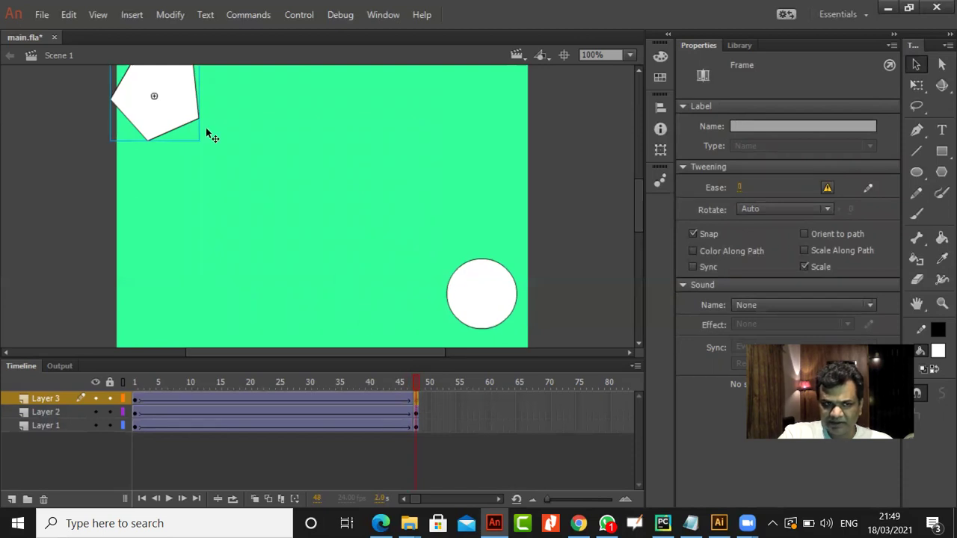
{"action": "left_click_drag", "start_coordinate": [184, 116], "coordinate": [252, 192]}
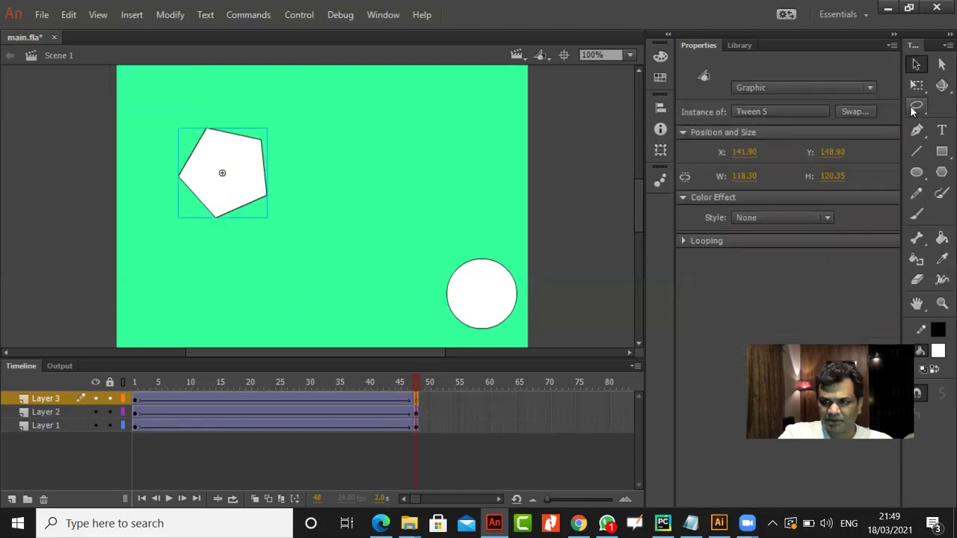
{"action": "left_click", "coordinate": [916, 84]}
{"action": "left_click_drag", "start_coordinate": [265, 218], "coordinate": [267, 337]}
{"action": "key", "text": "v"}
{"action": "key", "text": "ctrl+Return"}
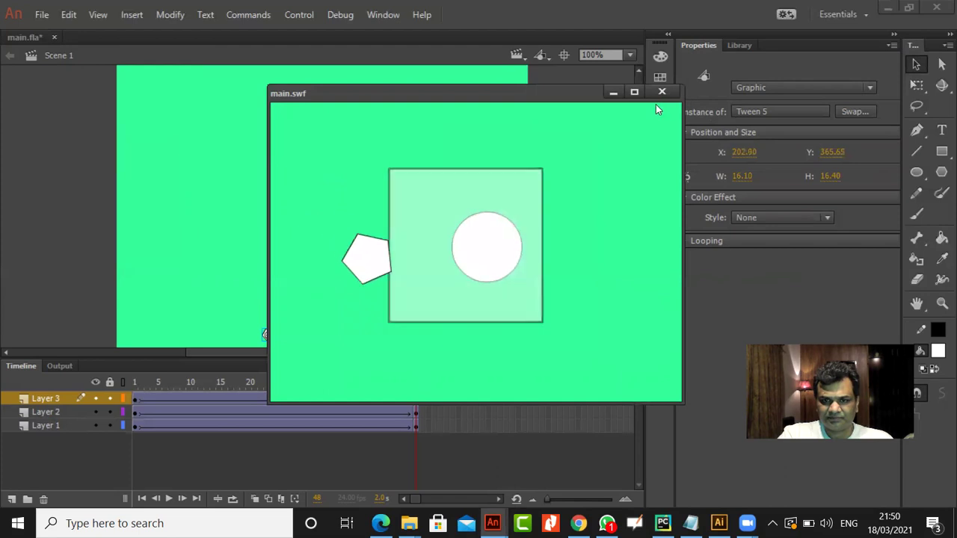
{"action": "left_click", "coordinate": [661, 92]}
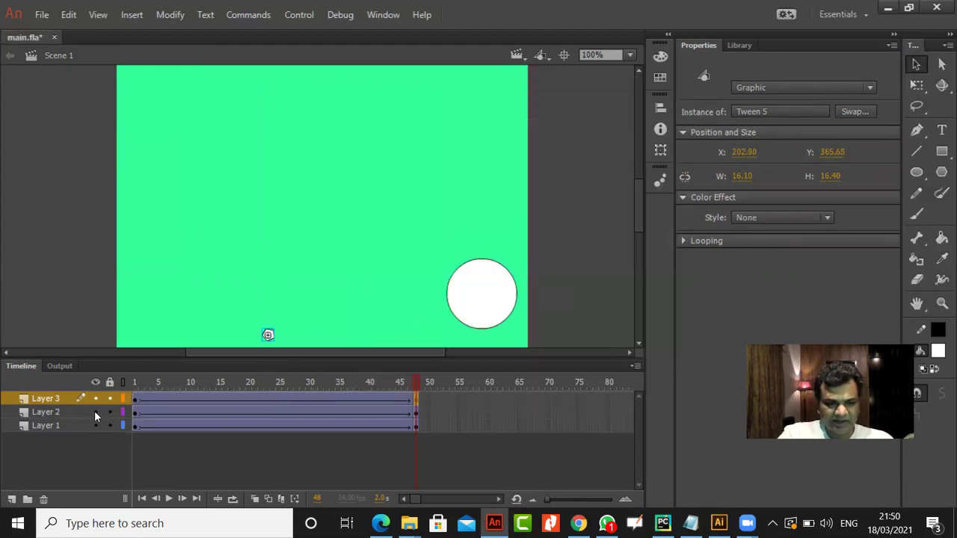
{"action": "left_click", "coordinate": [36, 18]}
{"action": "left_click", "coordinate": [46, 32]}
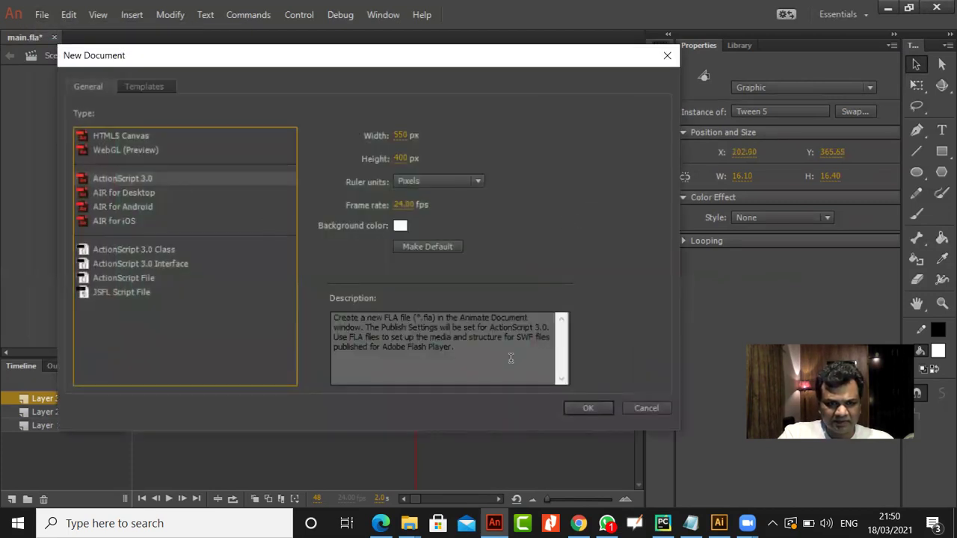
{"action": "left_click", "coordinate": [587, 408]}
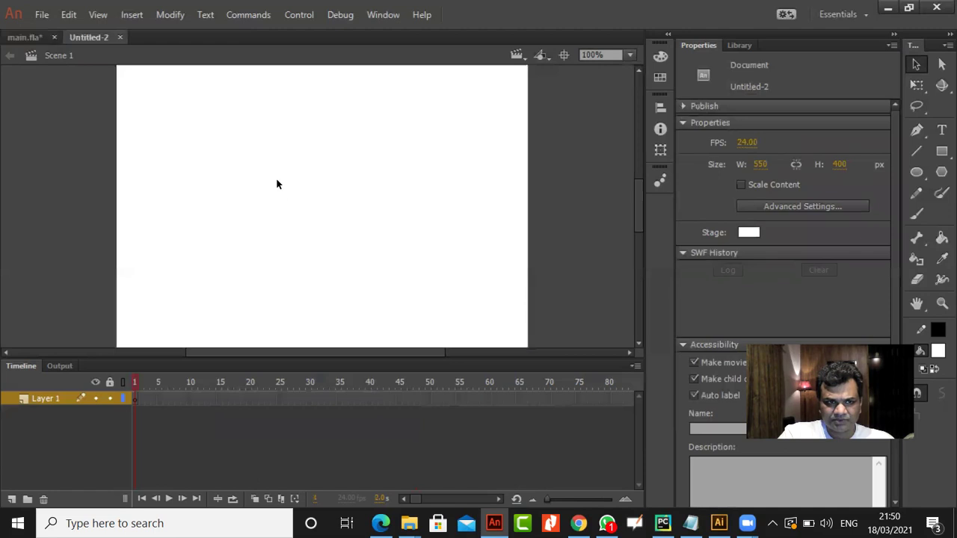
{"action": "key", "text": "ctrl+w"}
Create a new 550 × 400 px ActionScript 3.0 document with pixels as ruler units
{"action": "left_click", "coordinate": [41, 14]}
{"action": "left_click", "coordinate": [46, 32]}
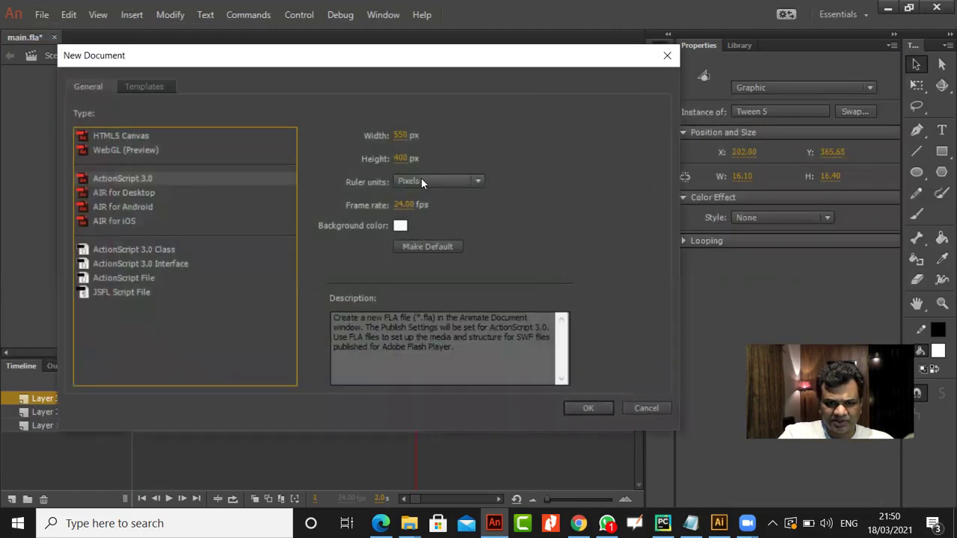
{"action": "left_click", "coordinate": [421, 179]}
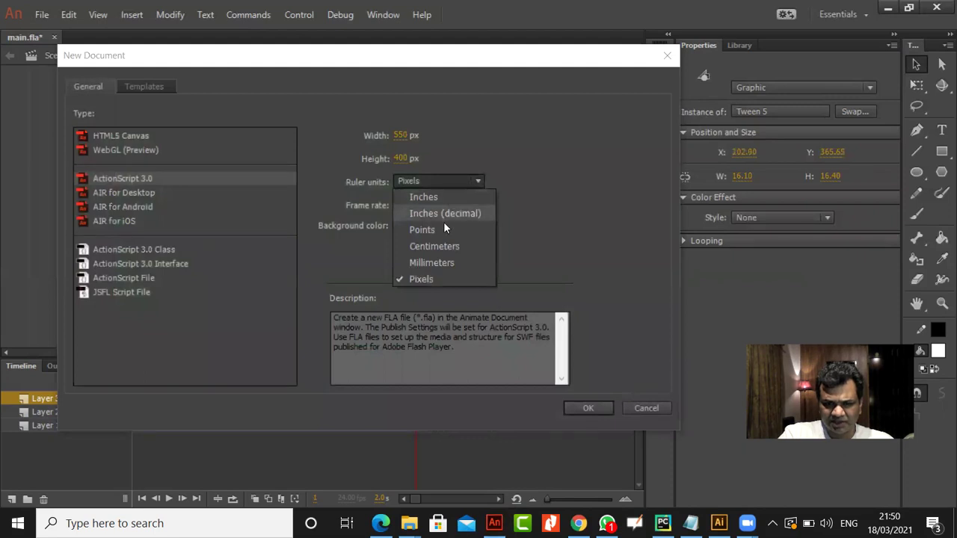
{"action": "left_click", "coordinate": [437, 278]}
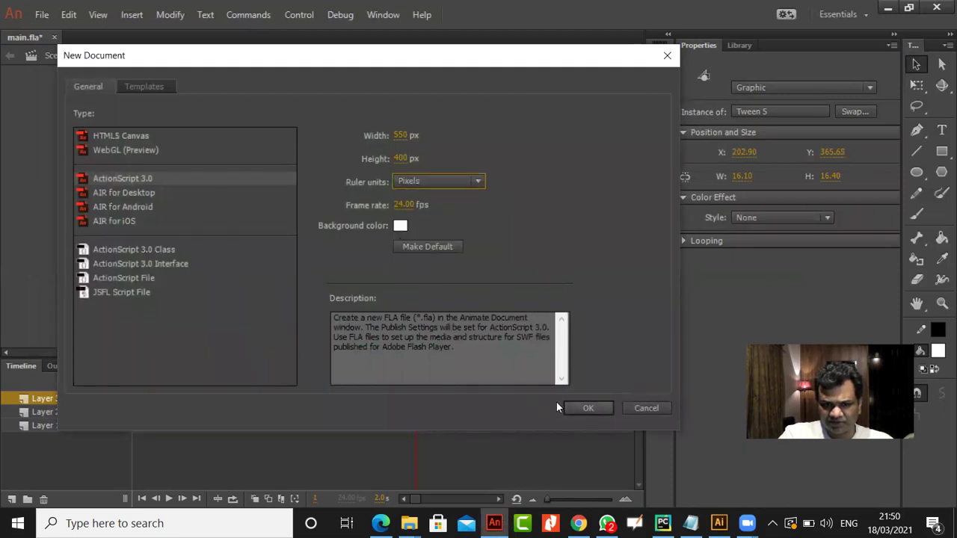
{"action": "key", "text": "Return"}
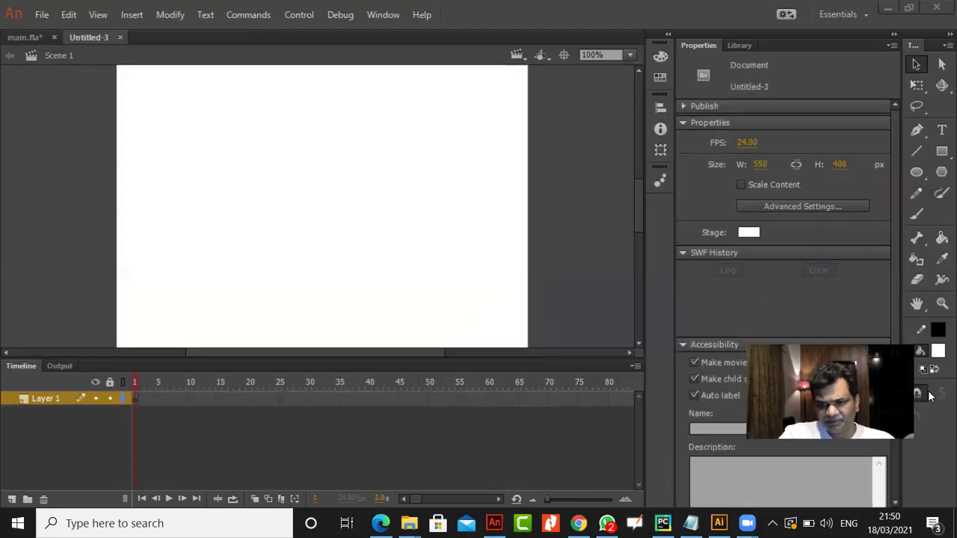
Draw a rectangle about 170 × 105 px near the middle of the stage and fill it with blue
{"action": "left_click_drag", "start_coordinate": [399, 352], "coordinate": [382, 358]}
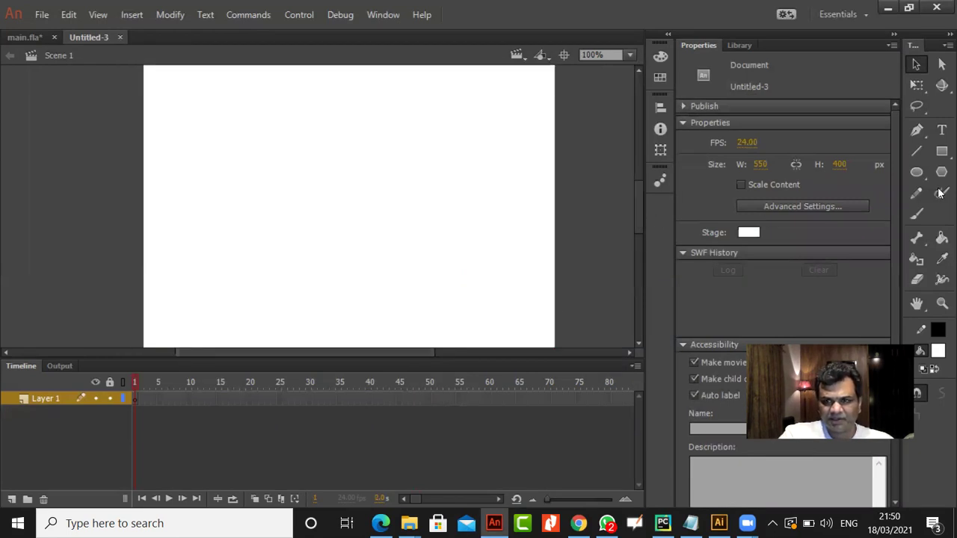
{"action": "left_click", "coordinate": [941, 151]}
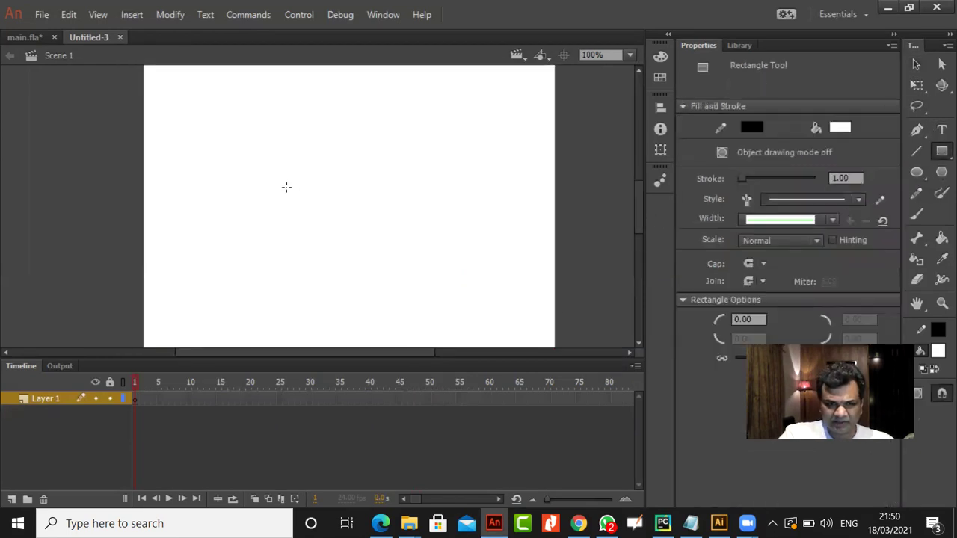
{"action": "left_click_drag", "start_coordinate": [277, 153], "coordinate": [403, 231]}
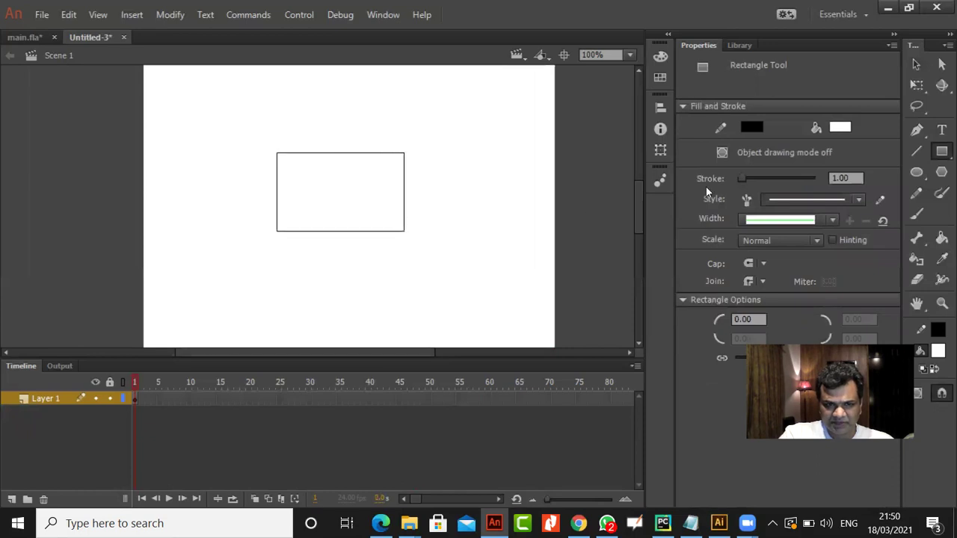
{"action": "left_click", "coordinate": [918, 64]}
{"action": "left_click_drag", "start_coordinate": [252, 120], "coordinate": [471, 252]}
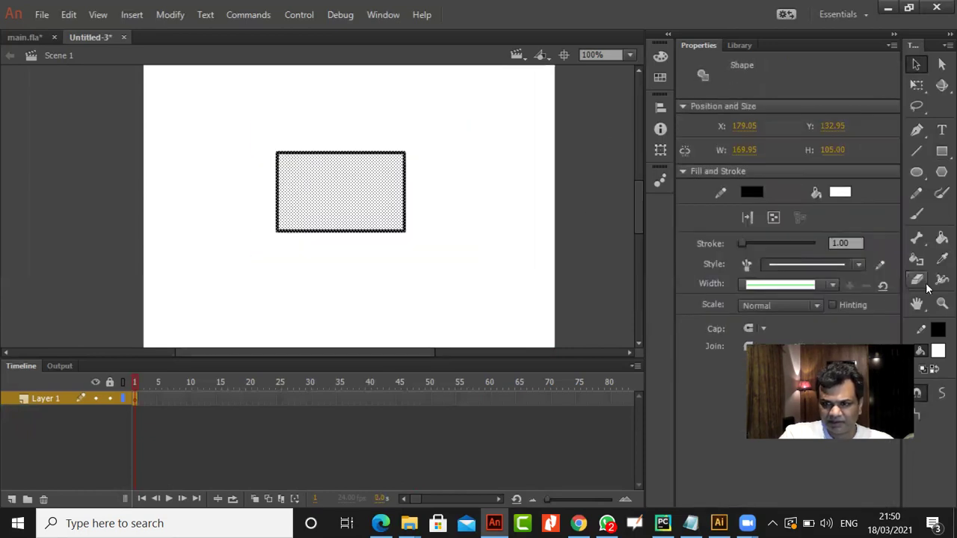
{"action": "left_click", "coordinate": [940, 354]}
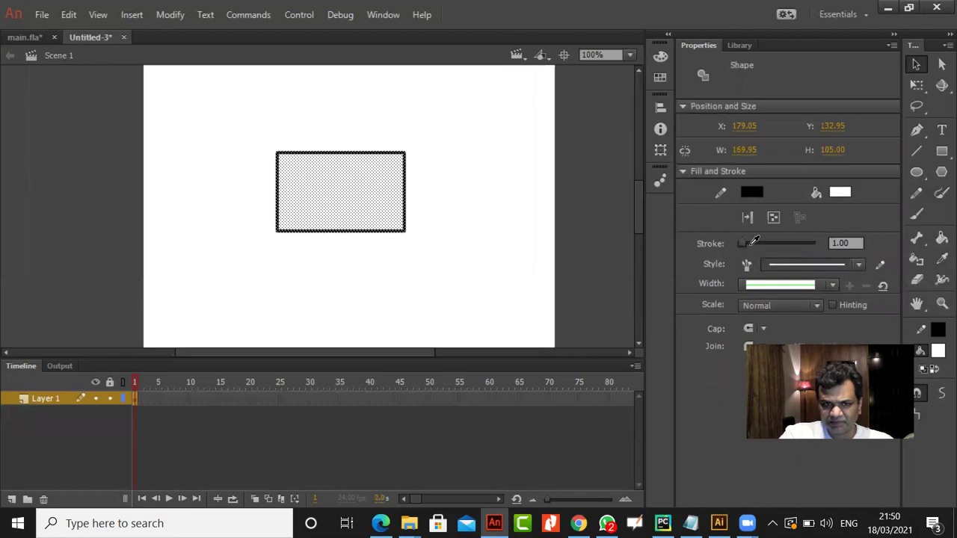
{"action": "left_click", "coordinate": [810, 162]}
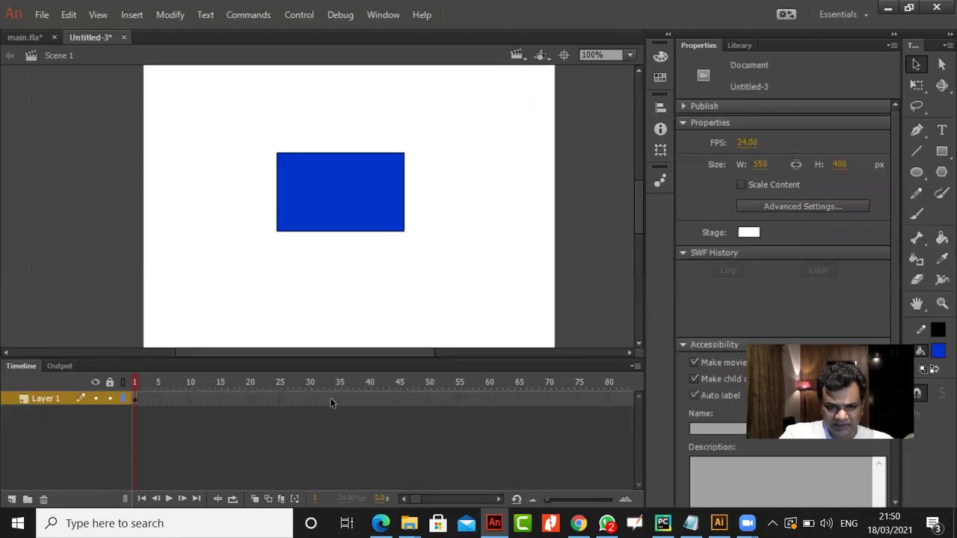
Insert a keyframe at frame 50 of Layer 1 and create a shape tween for the rectangle between frames 1 and 50
{"action": "right_click", "coordinate": [428, 401]}
{"action": "left_click", "coordinate": [495, 198]}
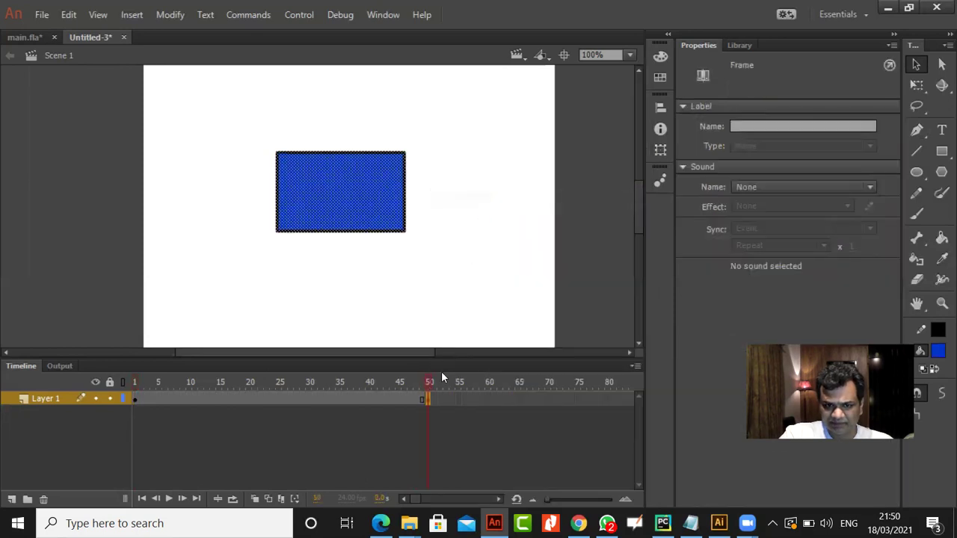
{"action": "right_click", "coordinate": [421, 402]}
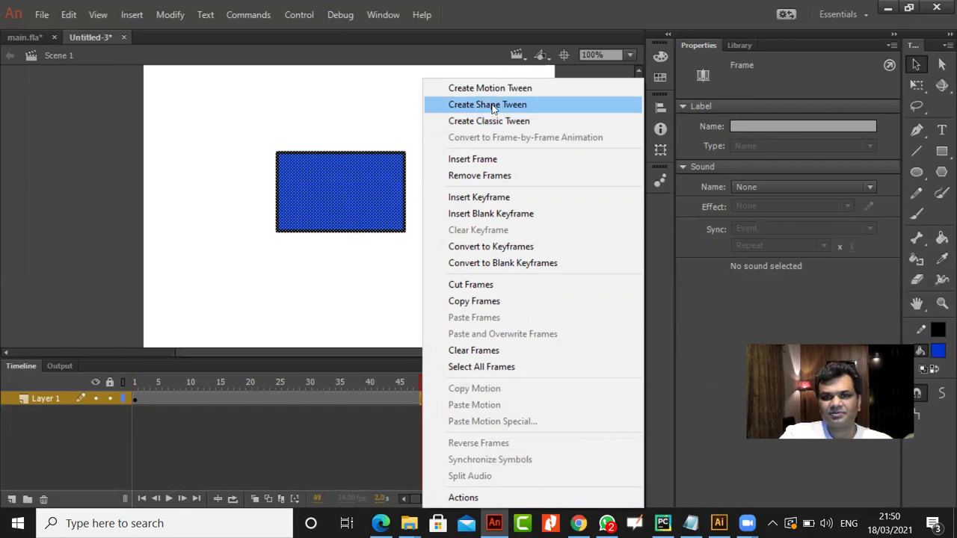
{"action": "left_click", "coordinate": [492, 109]}
Apply a shape tween to the end keyframe at frame 50 of Layer 1 as well, and deselect the rectangle
{"action": "left_click", "coordinate": [427, 399]}
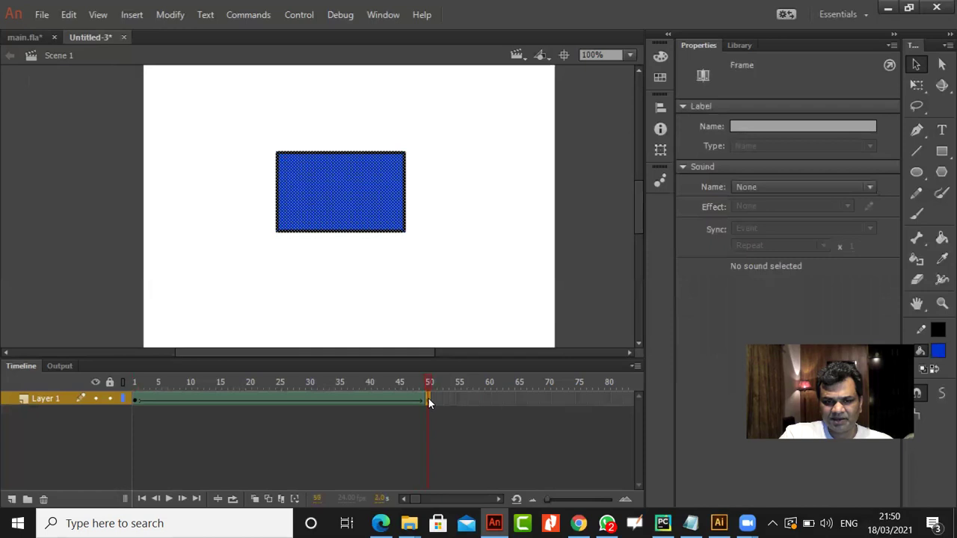
{"action": "right_click", "coordinate": [428, 399]}
{"action": "left_click", "coordinate": [493, 106]}
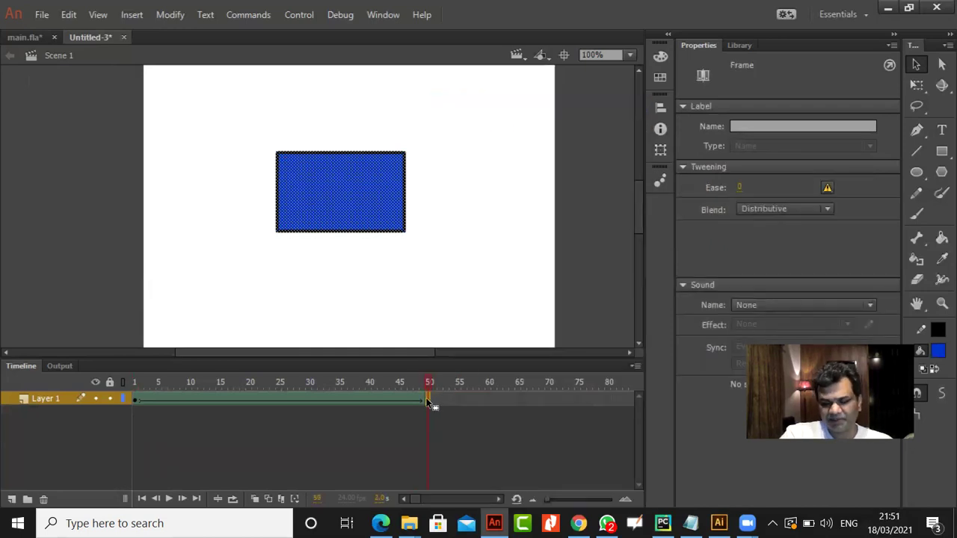
{"action": "left_click", "coordinate": [427, 293]}
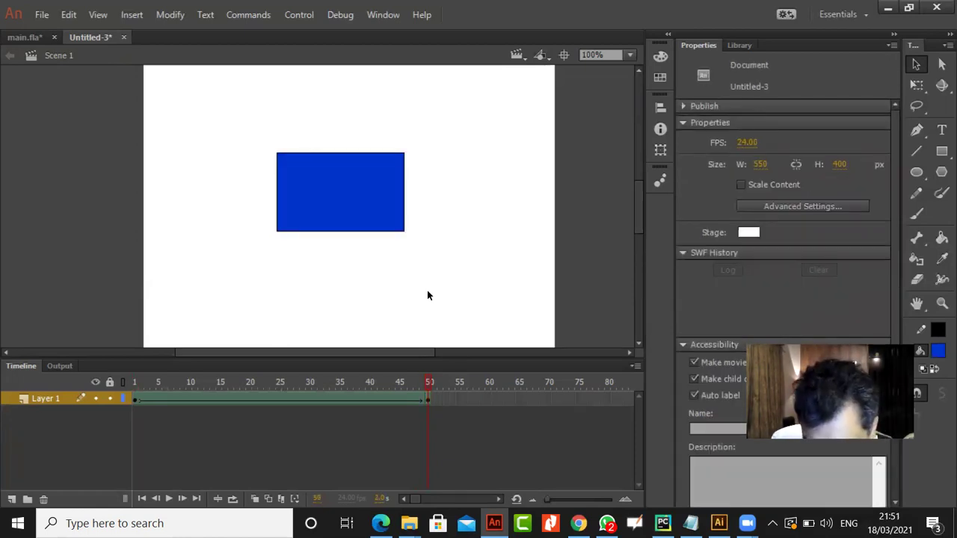
Delete the rectangle at frame 50 of Layer 1 and draw a blue circle near the middle of the stage in its place
{"action": "left_click", "coordinate": [427, 397]}
{"action": "left_click_drag", "start_coordinate": [223, 118], "coordinate": [408, 259]}
{"action": "left_click_drag", "start_coordinate": [251, 130], "coordinate": [484, 284]}
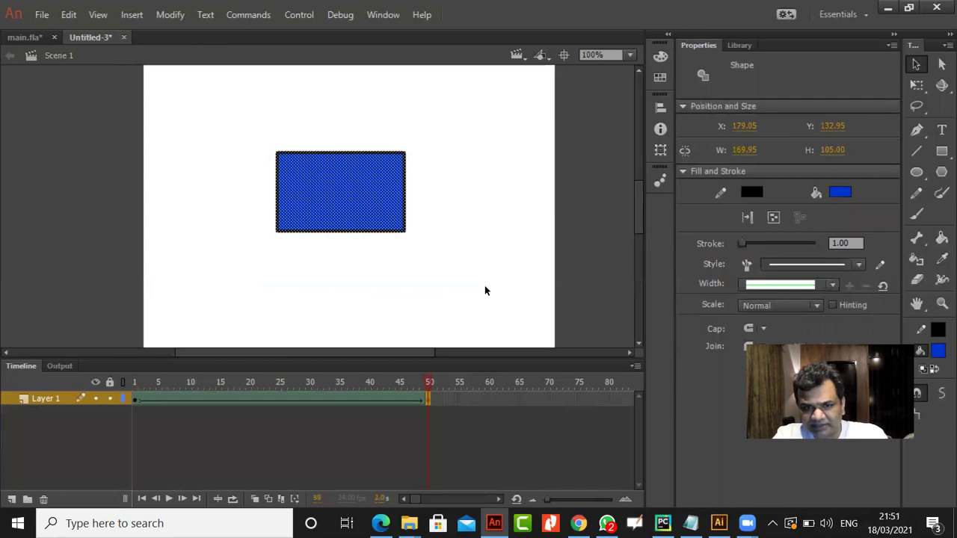
{"action": "key", "text": "Delete"}
{"action": "left_click", "coordinate": [916, 172]}
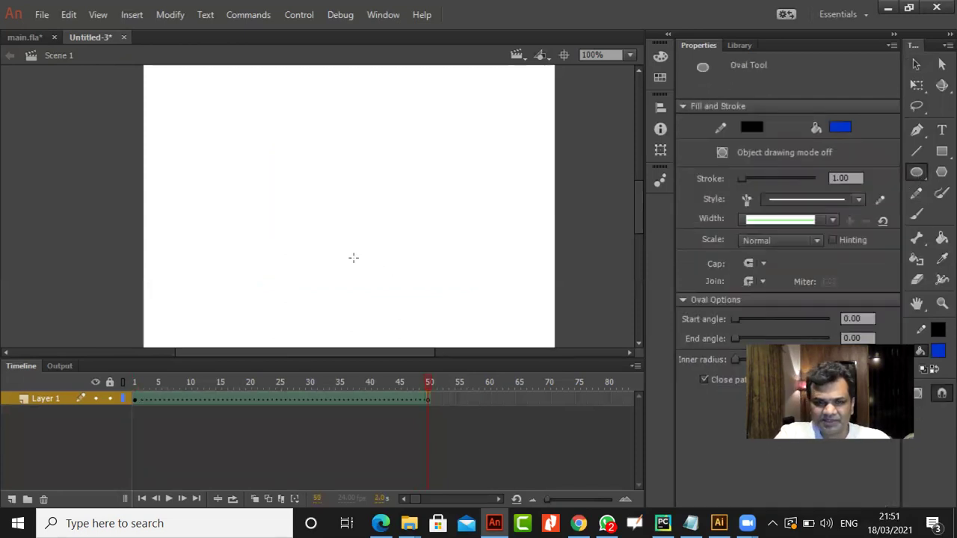
{"action": "left_click_drag", "start_coordinate": [286, 169], "coordinate": [366, 247]}
{"action": "left_click", "coordinate": [917, 64]}
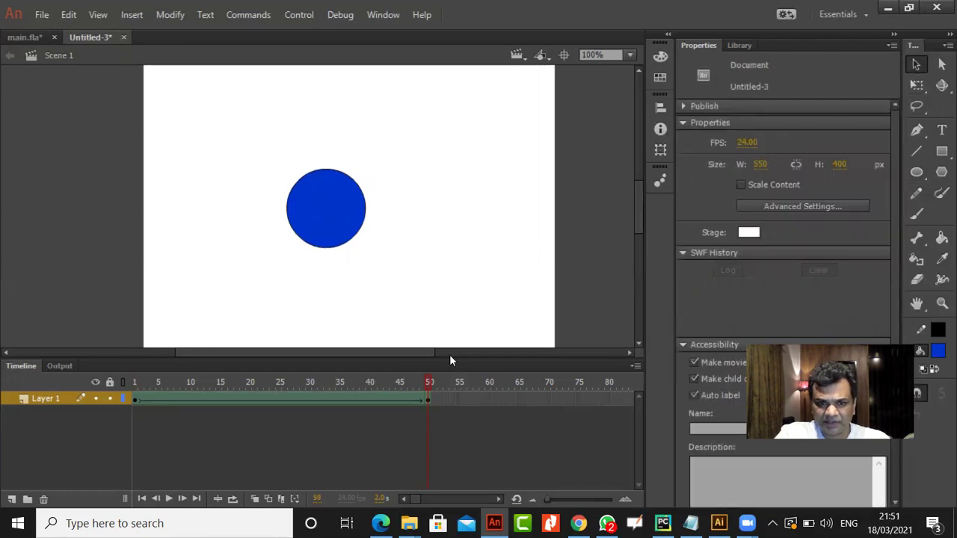
Test the movie to preview the rectangle morphing into the circle, and close the preview
{"action": "left_click", "coordinate": [135, 398]}
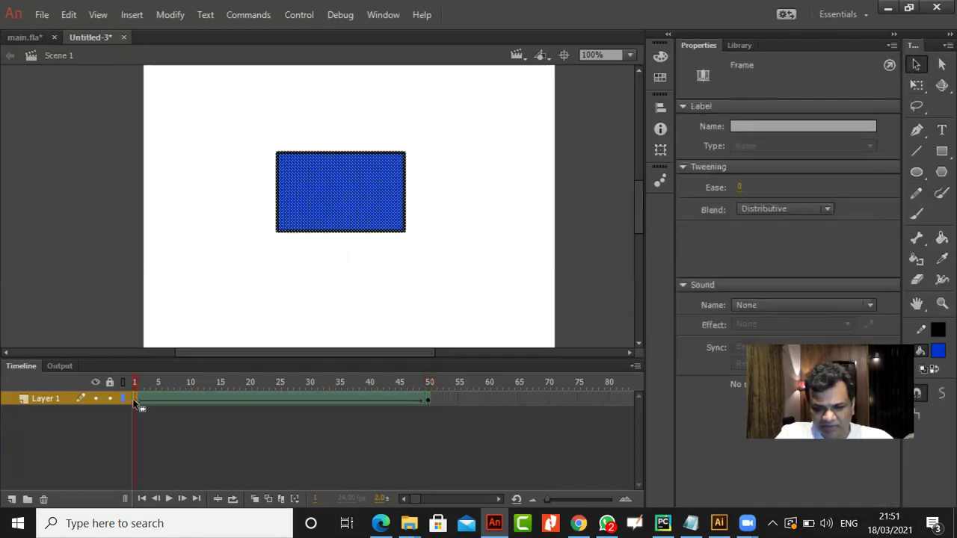
{"action": "key", "text": "ctrl+Return"}
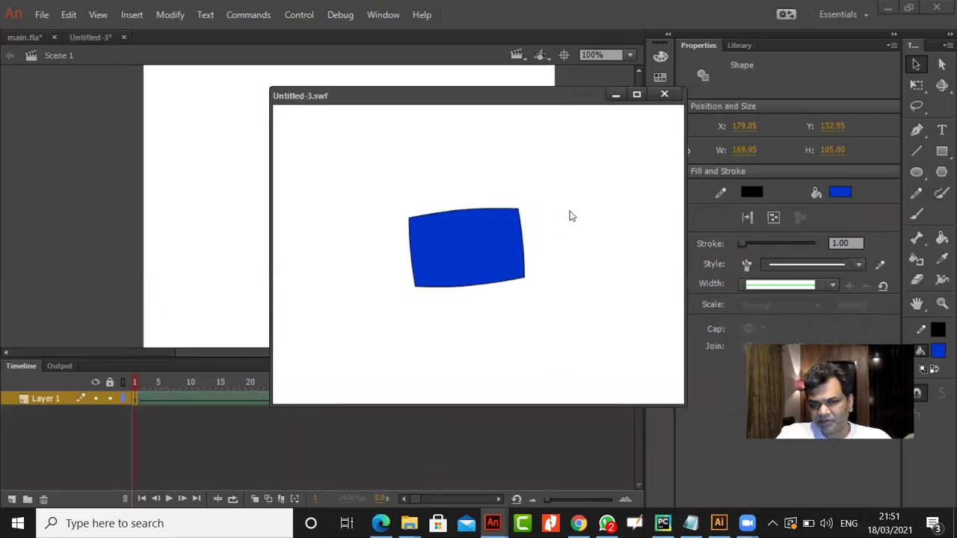
{"action": "left_click", "coordinate": [664, 94]}
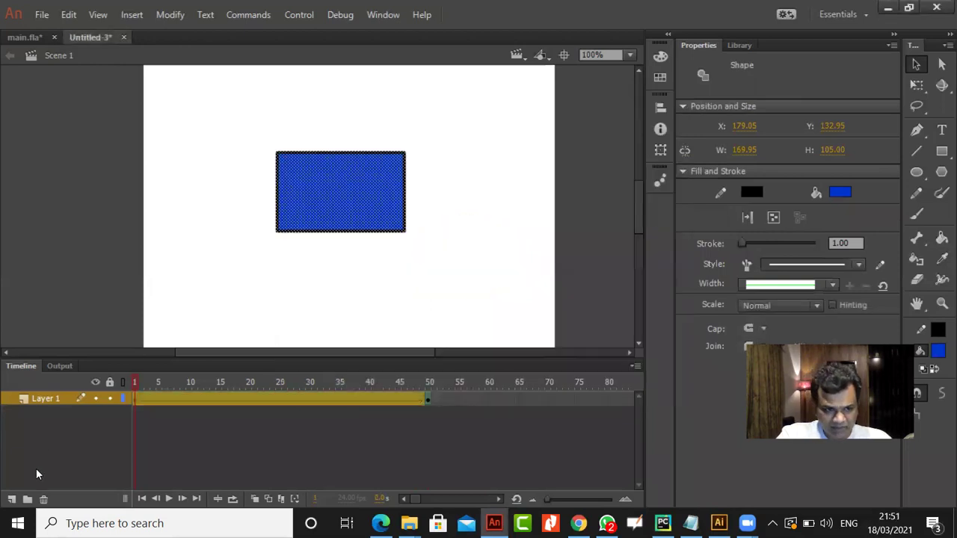
Add a new layer above Layer 1 and insert a keyframe at its frame 51
{"action": "left_click", "coordinate": [12, 499]}
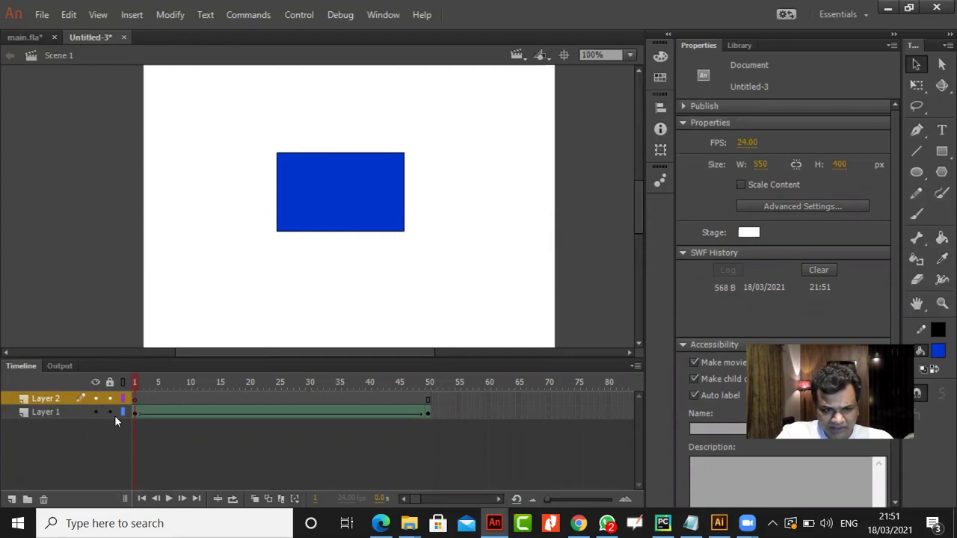
{"action": "left_click", "coordinate": [432, 400]}
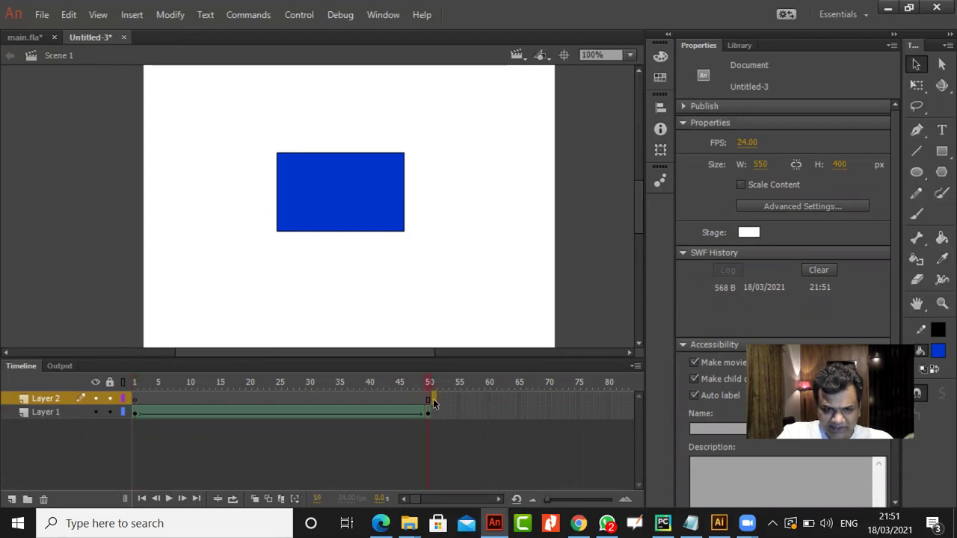
{"action": "right_click", "coordinate": [433, 400]}
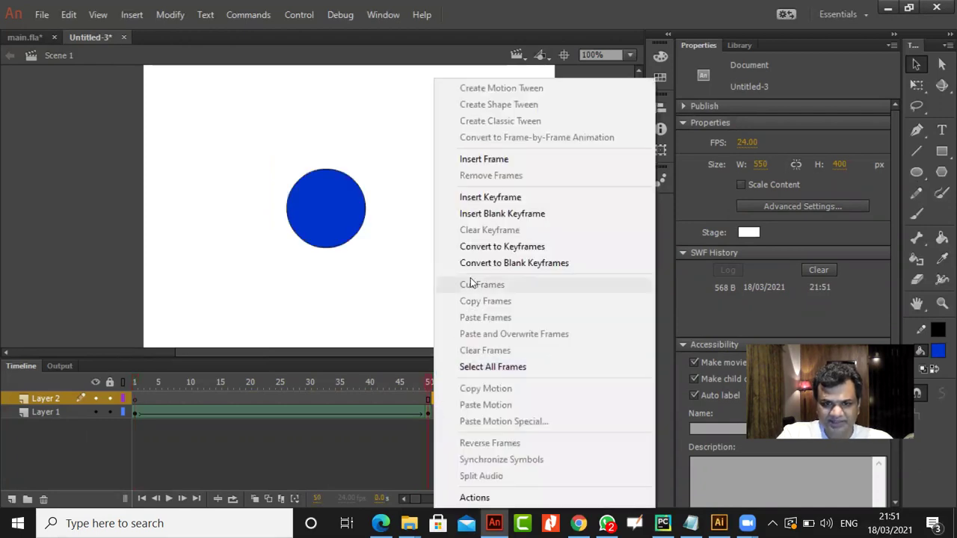
{"action": "left_click", "coordinate": [487, 198]}
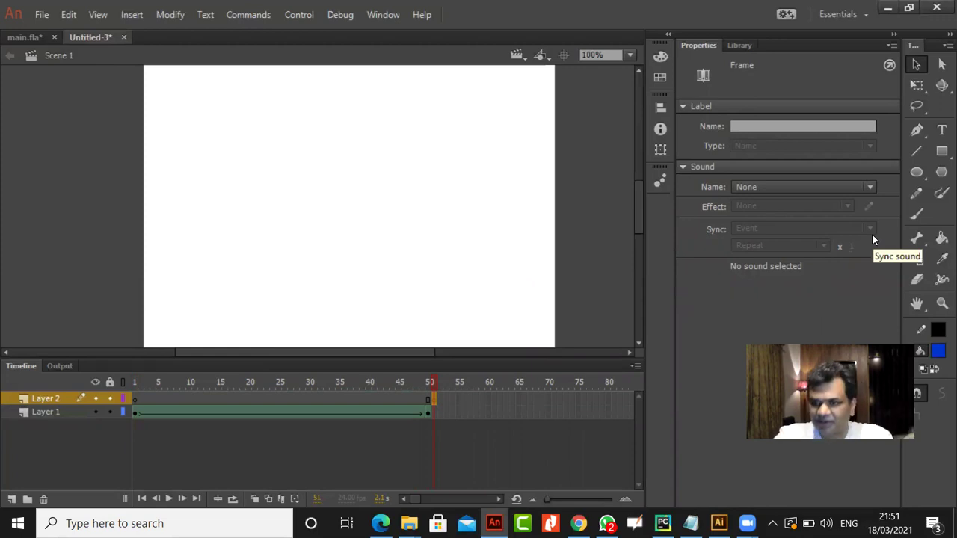
Draw a circle about 58.5 px in diameter near the middle of the stage on Layer 2 and fill it with light blue
{"action": "left_click", "coordinate": [916, 173]}
{"action": "left_click_drag", "start_coordinate": [313, 172], "coordinate": [357, 217]}
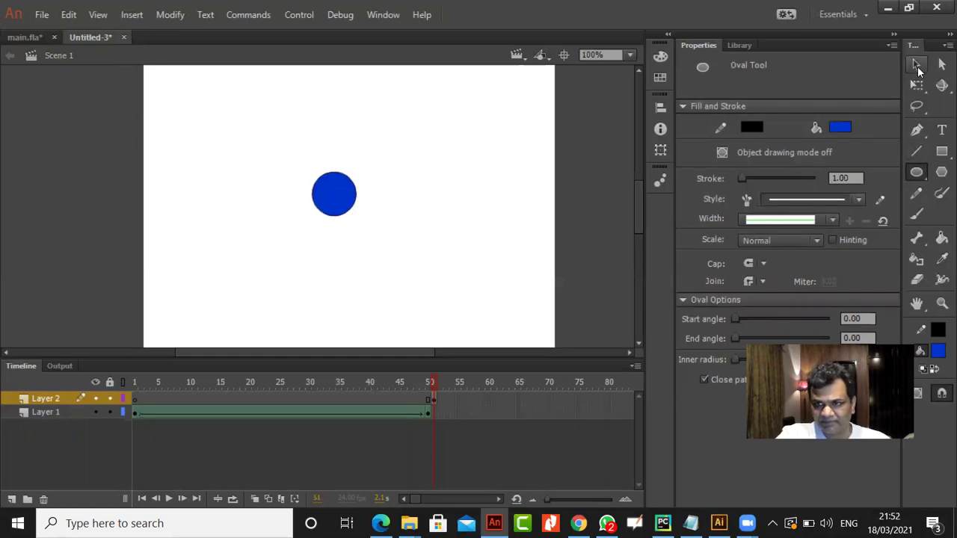
{"action": "left_click", "coordinate": [918, 66]}
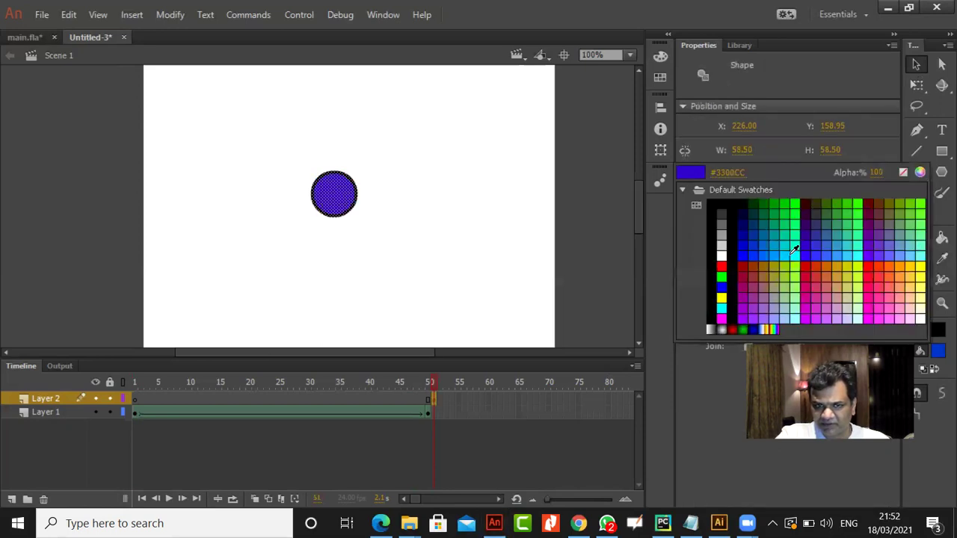
{"action": "left_click", "coordinate": [794, 246]}
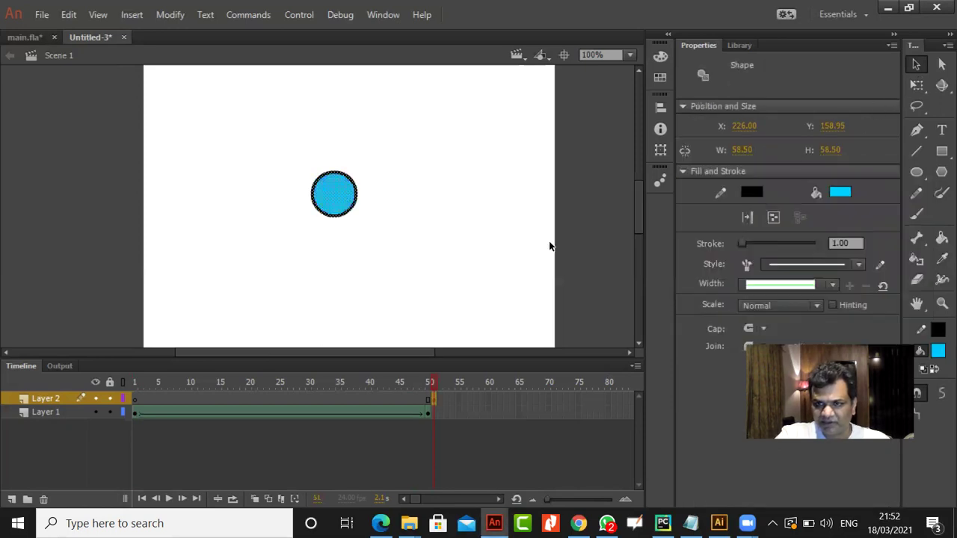
Insert a keyframe at frame 95 of Layer 2 and create a shape tween for the circle between frames 51 and 95
{"action": "left_click", "coordinate": [494, 498]}
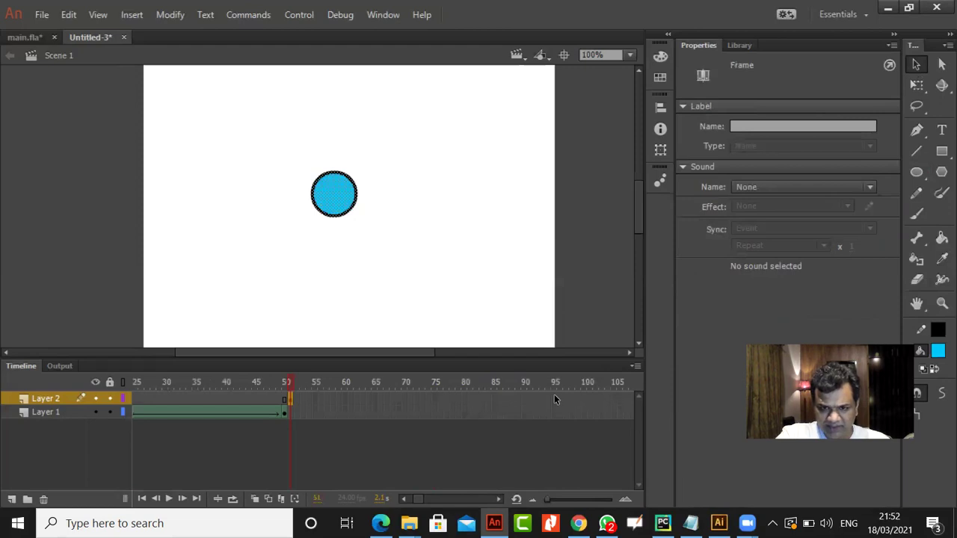
{"action": "right_click", "coordinate": [554, 394]}
{"action": "left_click", "coordinate": [612, 197]}
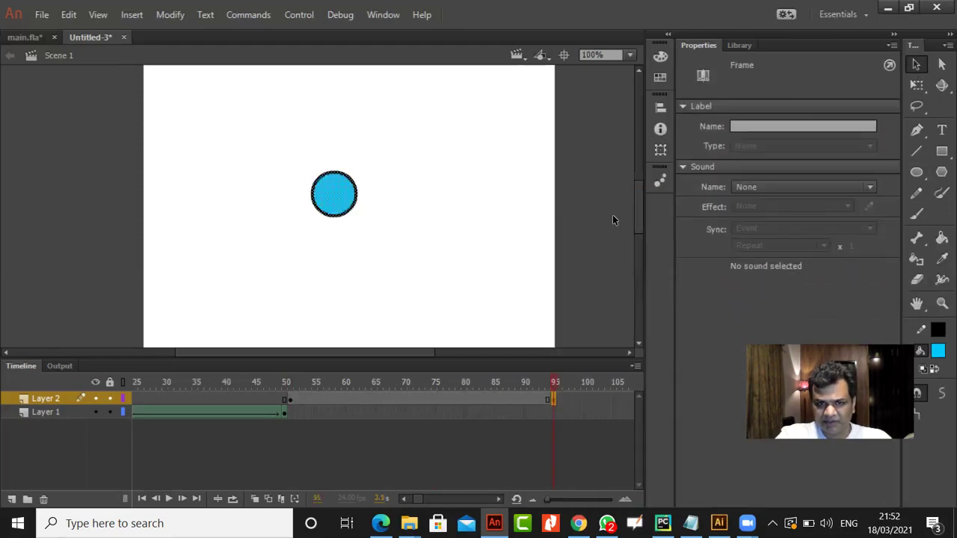
{"action": "right_click", "coordinate": [555, 398]}
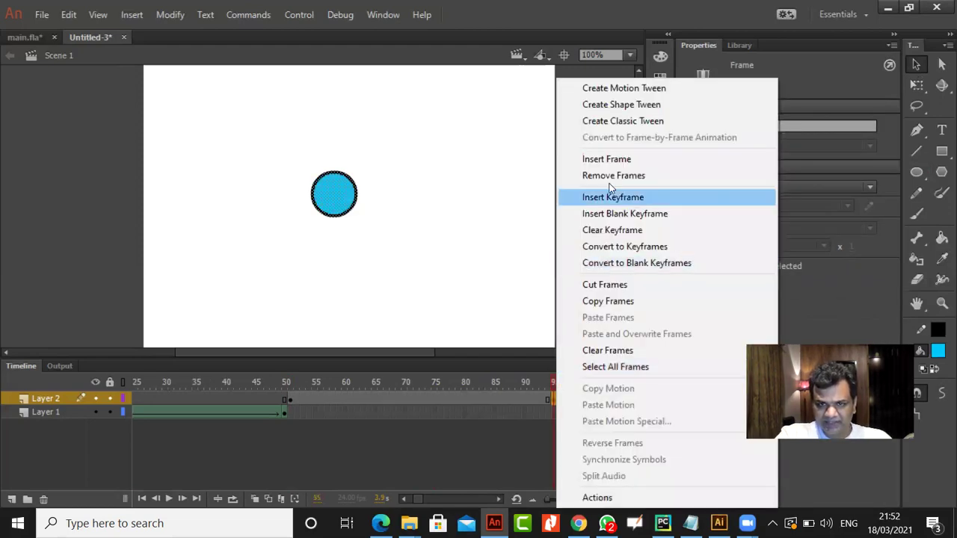
{"action": "left_click", "coordinate": [614, 106]}
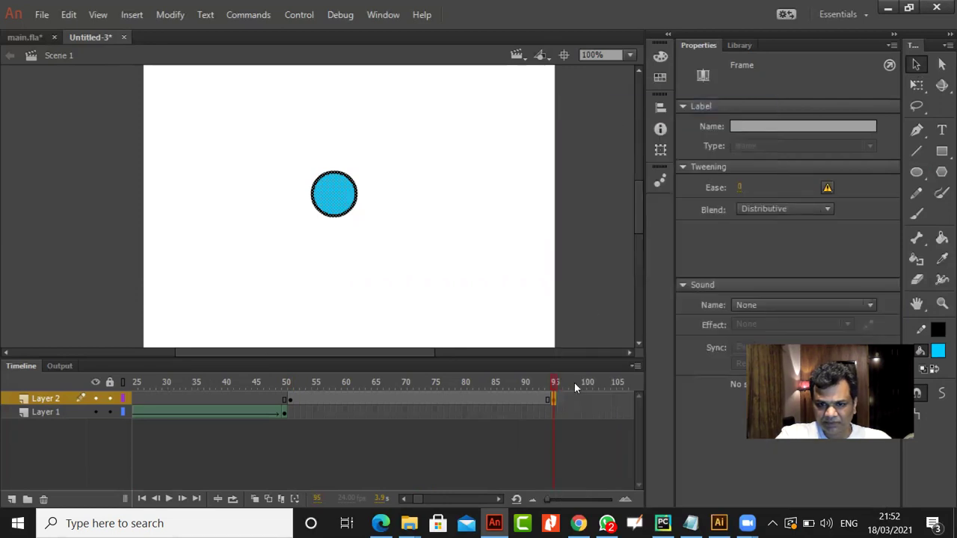
{"action": "right_click", "coordinate": [547, 400]}
{"action": "left_click", "coordinate": [609, 103]}
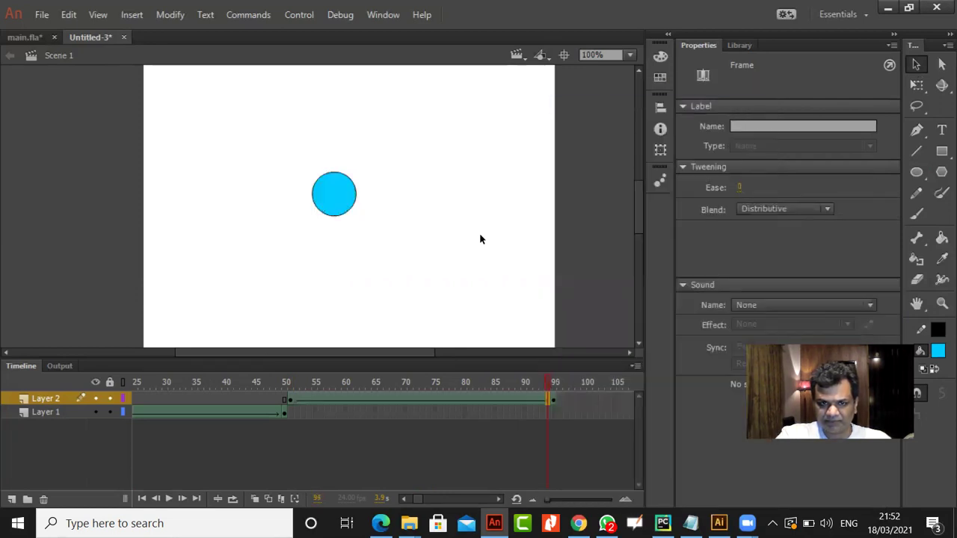
{"action": "left_click", "coordinate": [415, 280]}
Replace the circle at frame 95 of Layer 2 with a pentagon about 157 × 163 px near the middle of the stage
{"action": "left_click", "coordinate": [552, 398]}
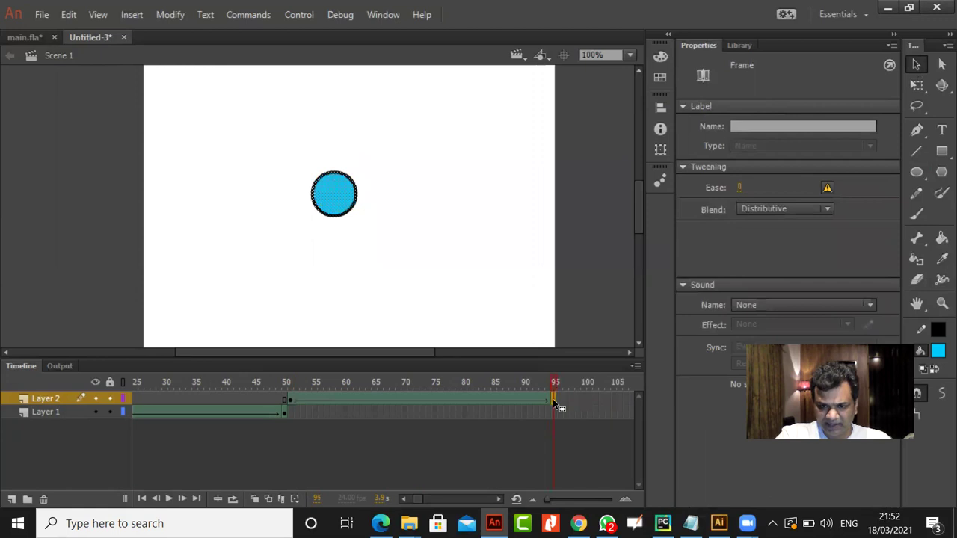
{"action": "left_click_drag", "start_coordinate": [268, 126], "coordinate": [390, 242]}
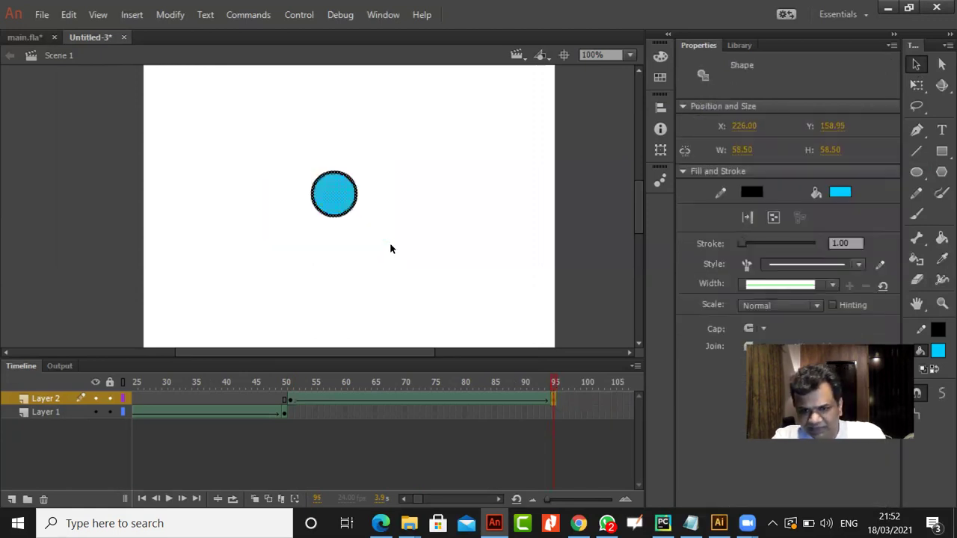
{"action": "key", "text": "Delete"}
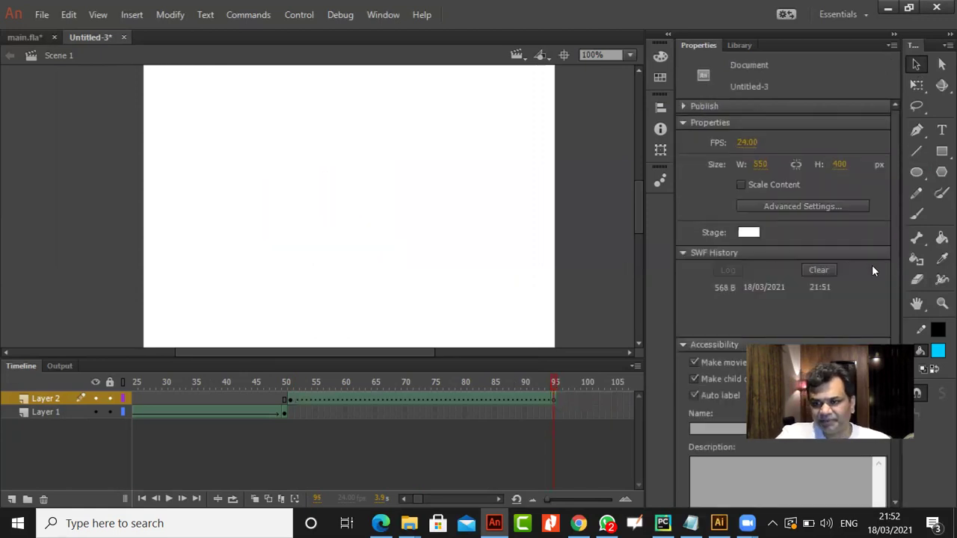
{"action": "left_click", "coordinate": [941, 172]}
{"action": "left_click_drag", "start_coordinate": [300, 174], "coordinate": [358, 209]}
{"action": "left_click", "coordinate": [917, 65]}
{"action": "left_click_drag", "start_coordinate": [187, 93], "coordinate": [423, 280]}
{"action": "left_click_drag", "start_coordinate": [315, 218], "coordinate": [350, 250]}
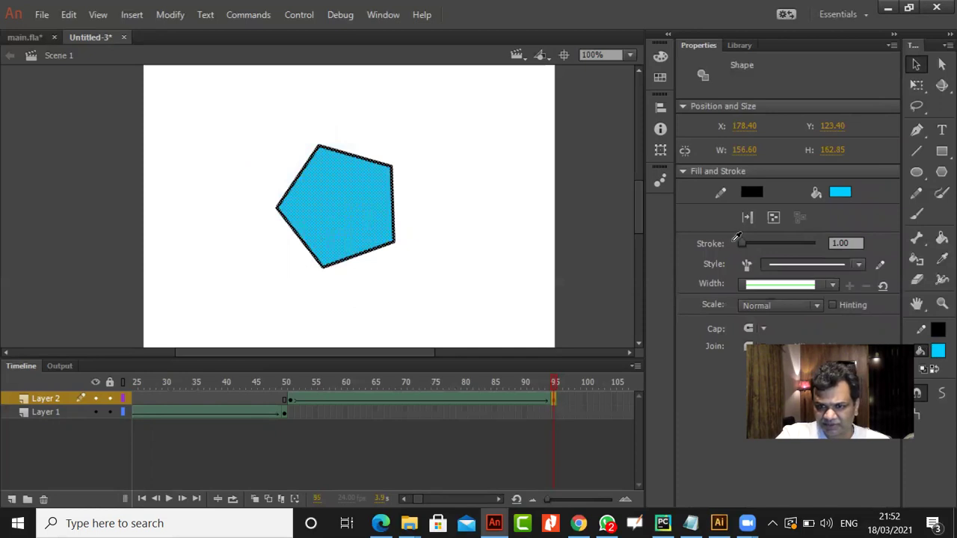
Change the pentagon's fill colour to red and deselect it
{"action": "left_click", "coordinate": [839, 192]}
{"action": "left_click", "coordinate": [725, 268]}
{"action": "left_click", "coordinate": [455, 216]}
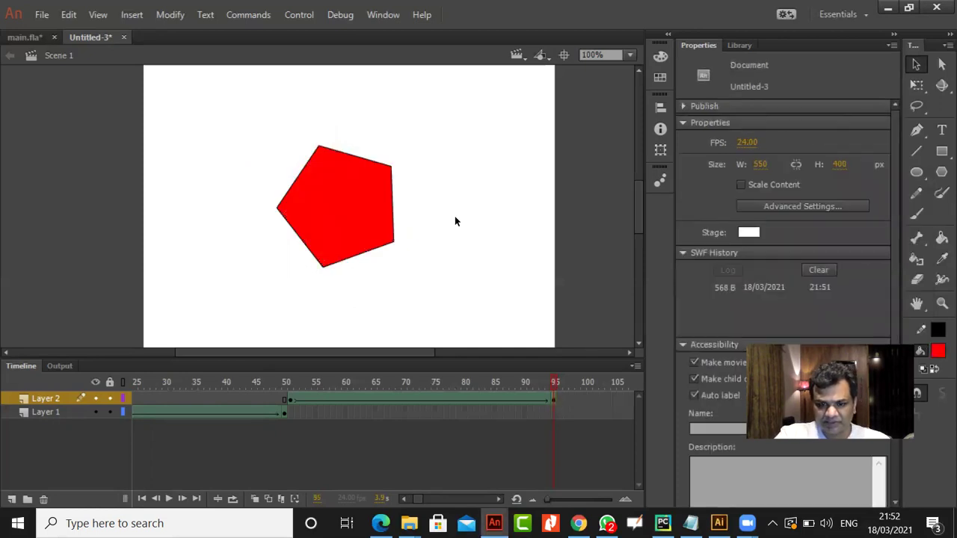
Test the movie to preview both shape tweens, close the preview and play the timeline on the stage
{"action": "key", "text": "ctrl+Return"}
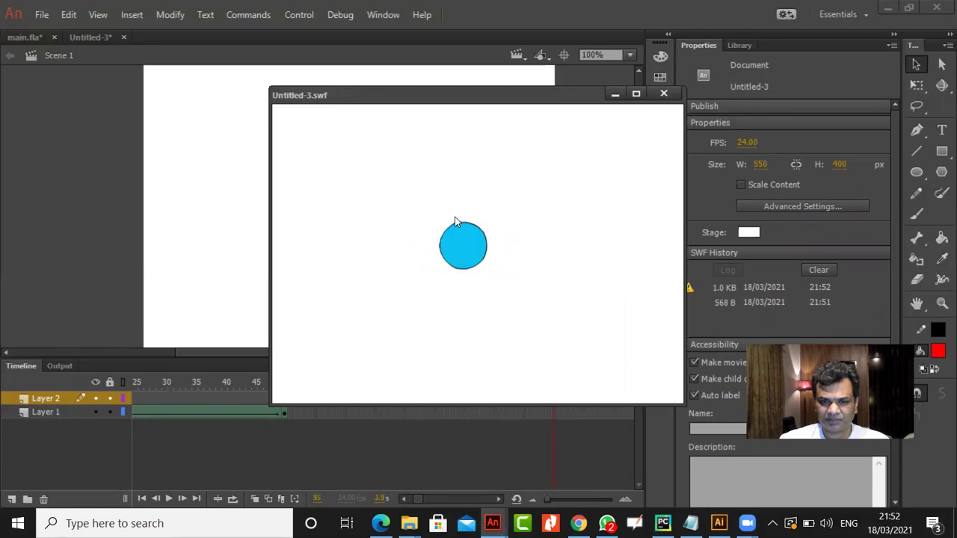
{"action": "left_click", "coordinate": [663, 93]}
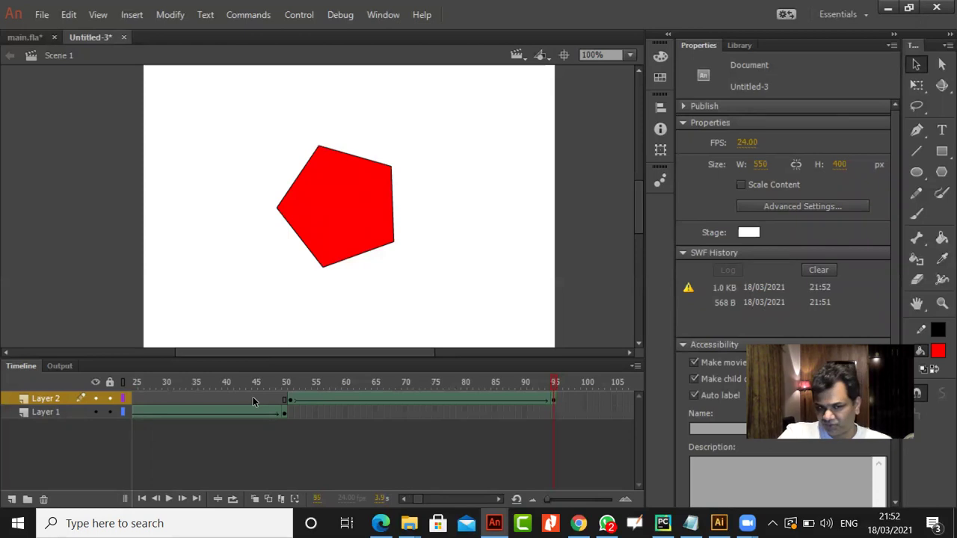
{"action": "key", "text": "Return"}
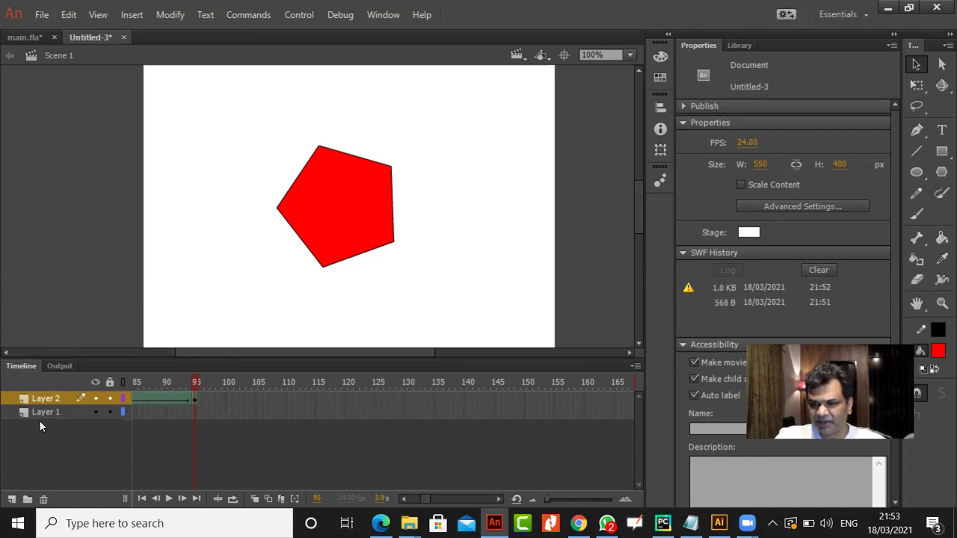
Create another new 550 × 400 px ActionScript 3.0 document with pixels as ruler units
{"action": "left_click", "coordinate": [42, 17]}
{"action": "left_click", "coordinate": [48, 30]}
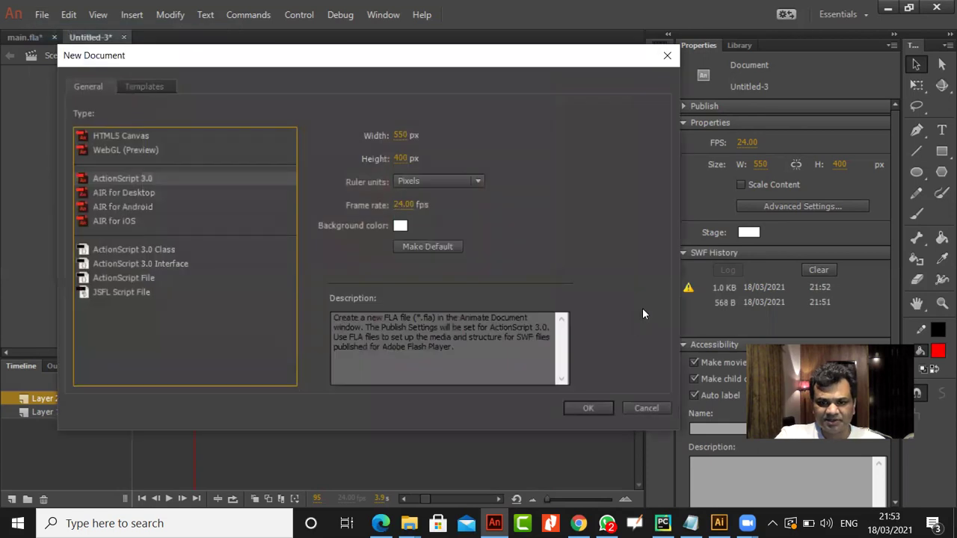
{"action": "left_click", "coordinate": [577, 404]}
{"action": "mouse_move", "coordinate": [428, 351]}
{"action": "left_mouse_down"}
{"action": "mouse_move", "coordinate": [411, 353]}
{"action": "mouse_move", "coordinate": [420, 350]}
{"action": "left_mouse_up"}
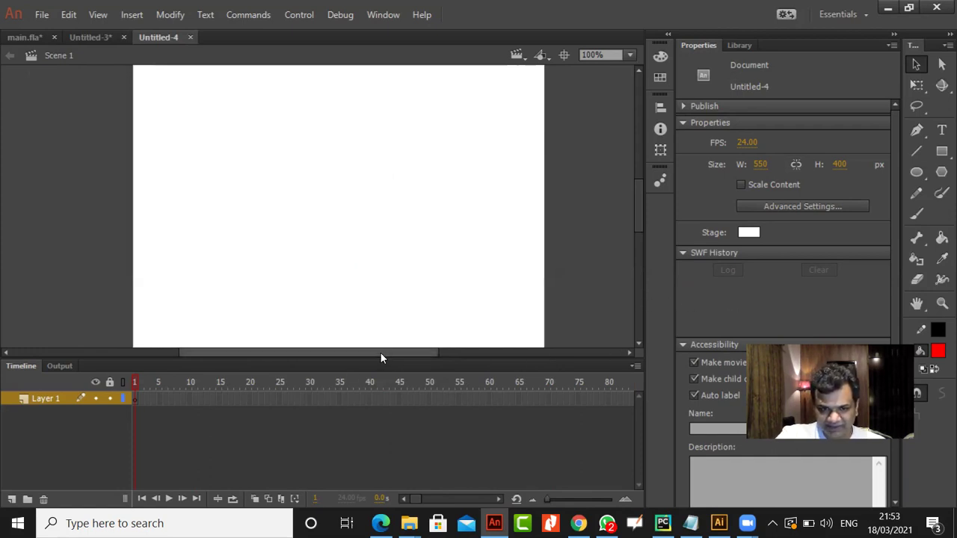
{"action": "left_click_drag", "start_coordinate": [382, 352], "coordinate": [382, 352]}
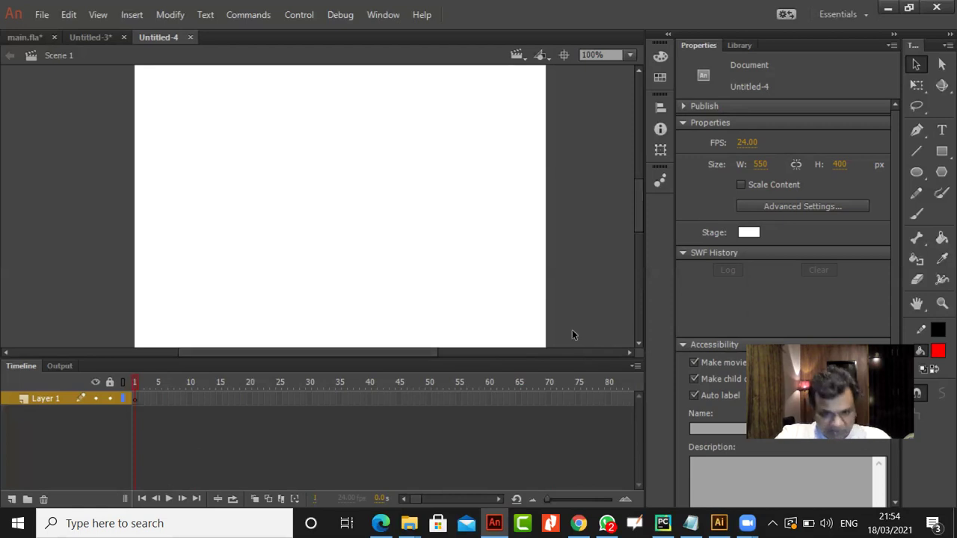
{"action": "left_click_drag", "start_coordinate": [391, 352], "coordinate": [391, 352]}
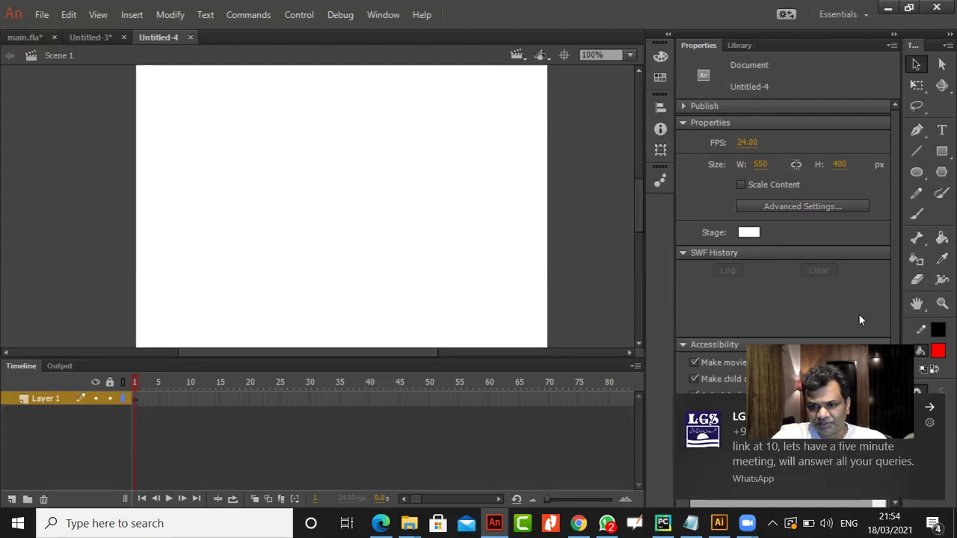
{"action": "left_click", "coordinate": [930, 410]}
Try black as the document's stage colour, and settle on cyan (#00FFFF)
{"action": "left_click", "coordinate": [748, 232]}
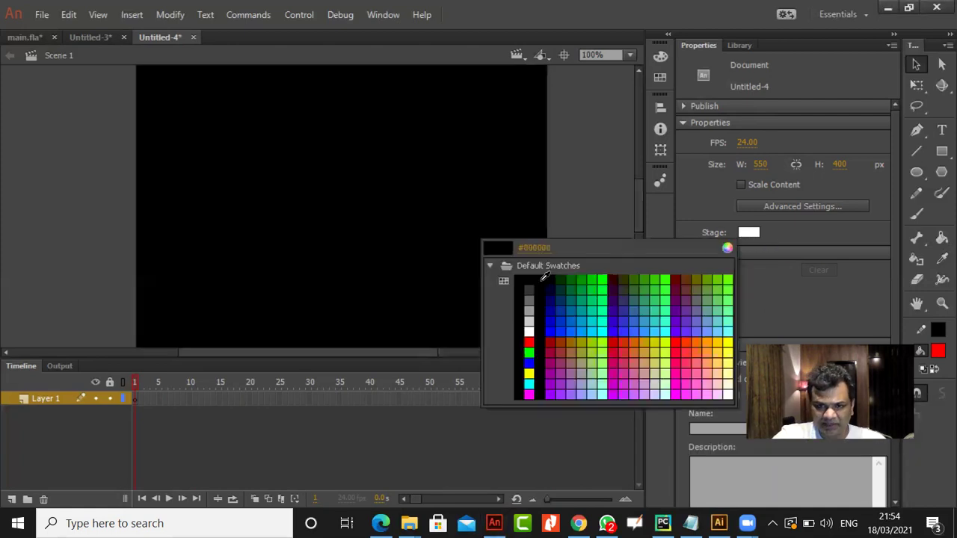
{"action": "left_click", "coordinate": [518, 277]}
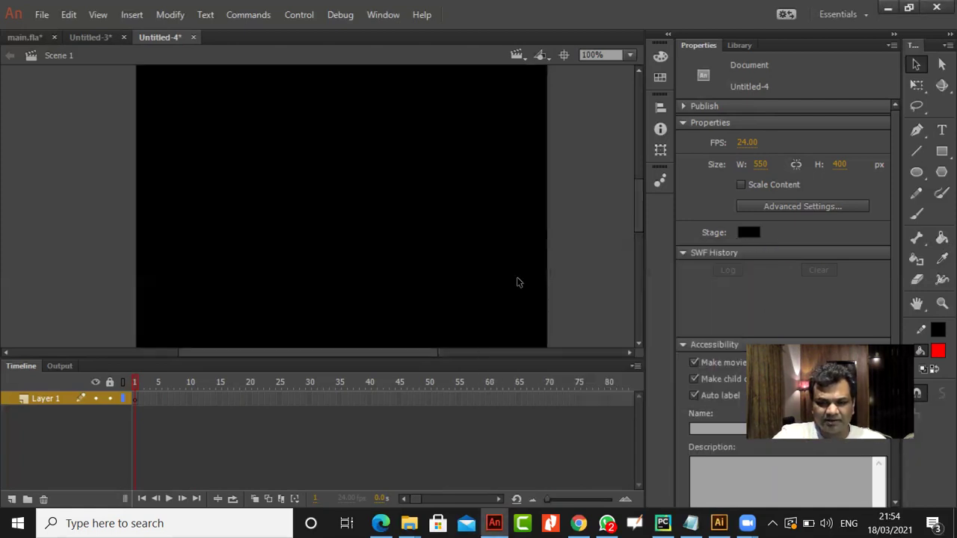
{"action": "left_click", "coordinate": [744, 232]}
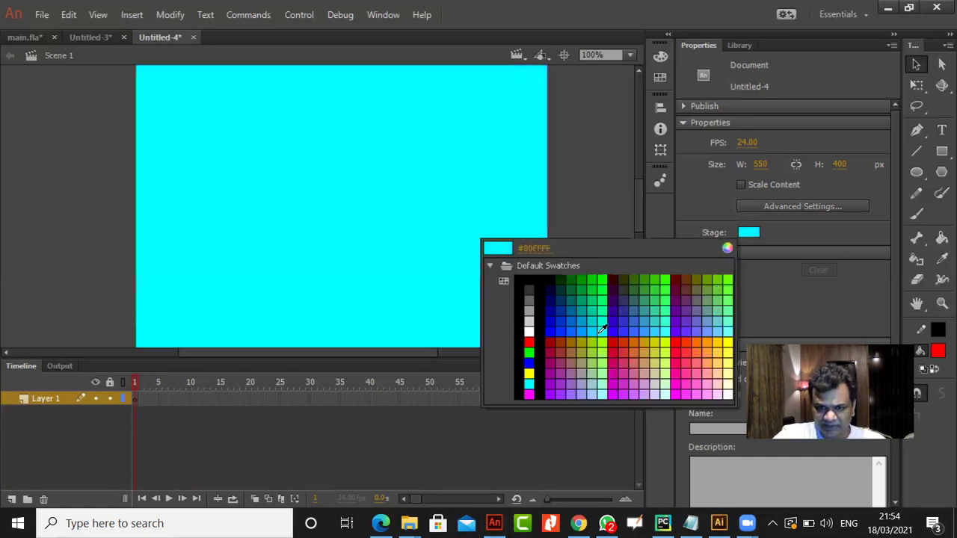
{"action": "left_click", "coordinate": [601, 329]}
Draw a red circle with a black outline in the upper-left part of the cyan stage
{"action": "left_click", "coordinate": [917, 172]}
{"action": "left_click_drag", "start_coordinate": [190, 140], "coordinate": [262, 204]}
{"action": "left_click", "coordinate": [916, 64]}
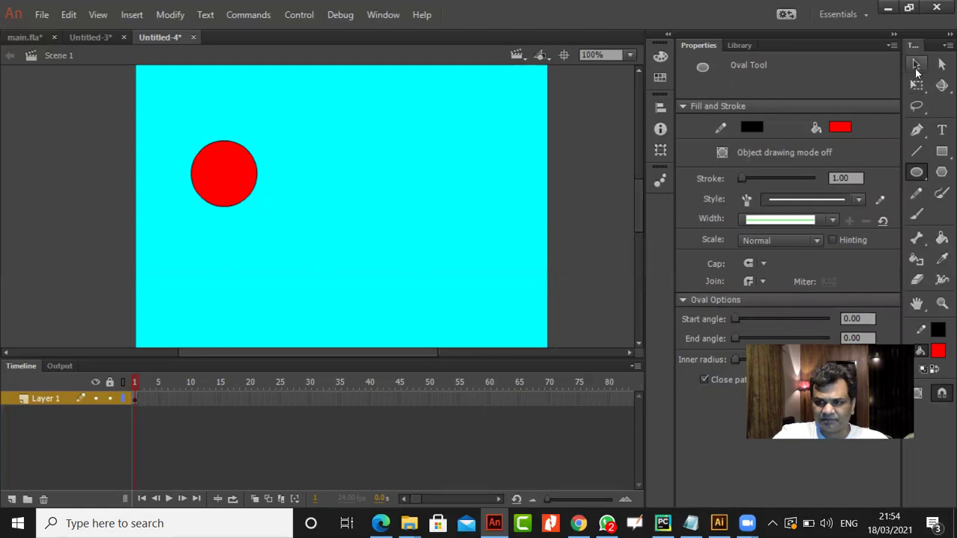
Insert a keyframe at frame 55 of Layer 1 and create a classic tween for the red circle between frames 1 and 55
{"action": "right_click", "coordinate": [459, 398]}
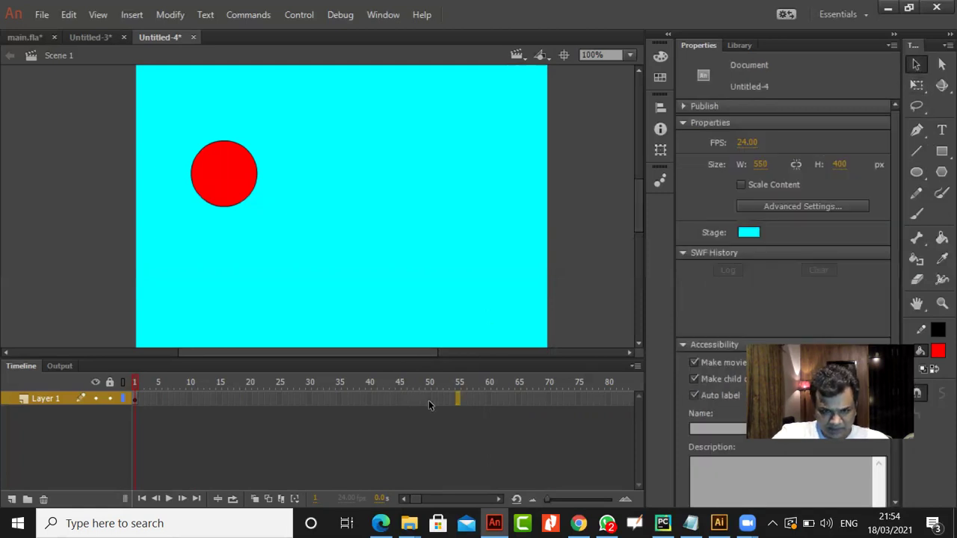
{"action": "left_click", "coordinate": [527, 196]}
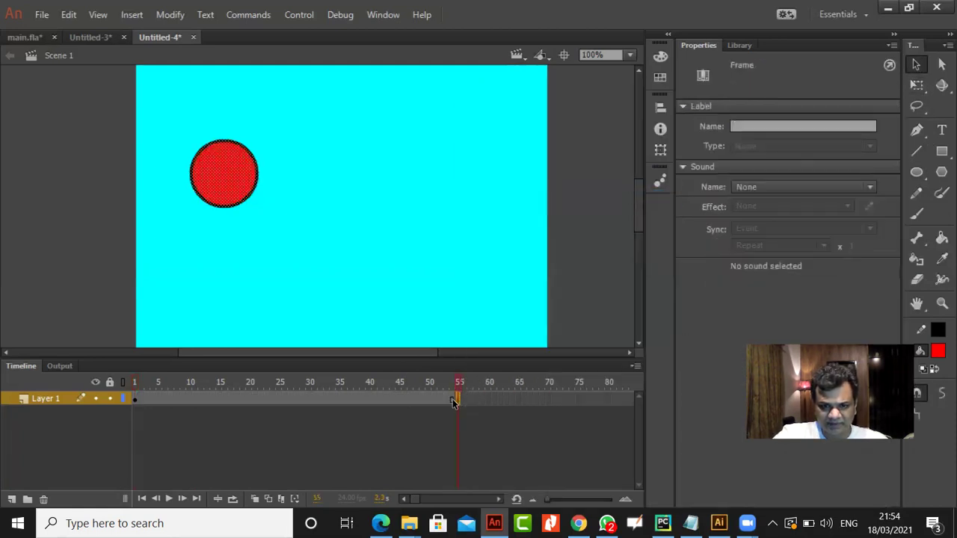
{"action": "right_click", "coordinate": [453, 400]}
{"action": "left_click", "coordinate": [509, 120]}
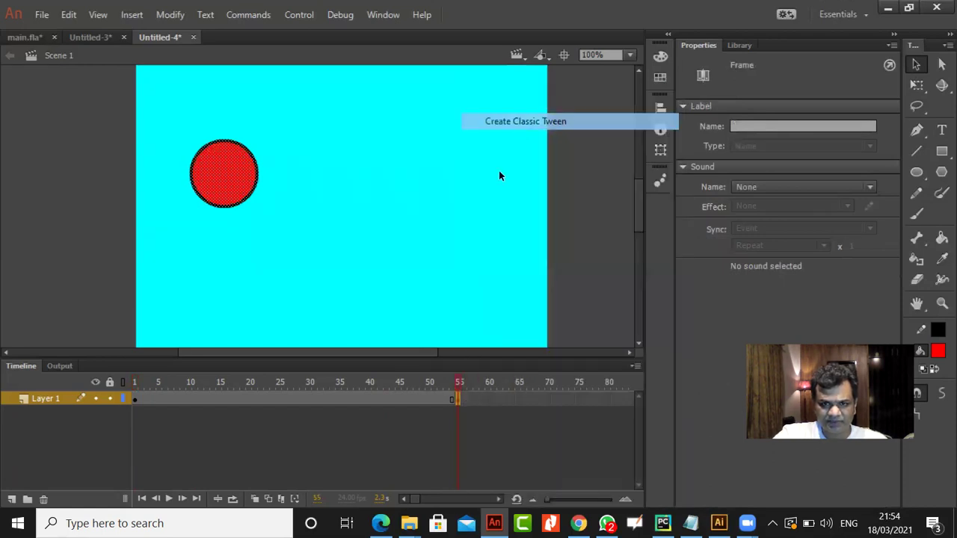
{"action": "right_click", "coordinate": [453, 400]}
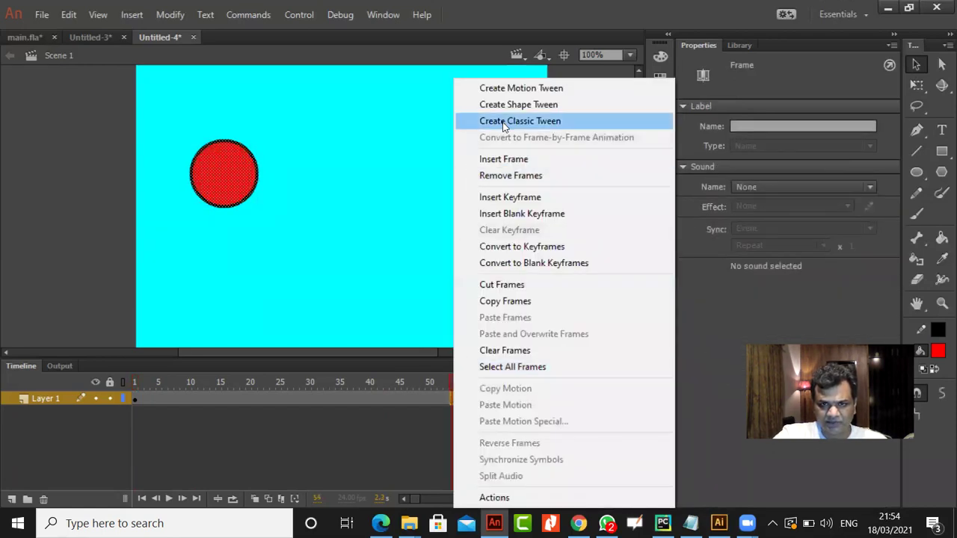
{"action": "left_click", "coordinate": [508, 120]}
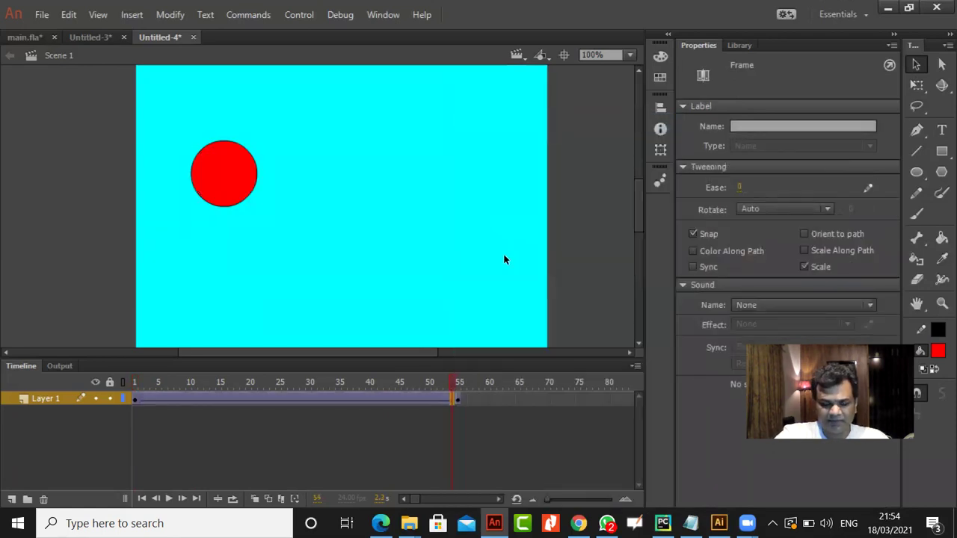
Add a classic motion guide to Layer 1 and draw a wavy pencil path from the circle's centre to the stage's upper-right area
{"action": "left_click", "coordinate": [136, 400]}
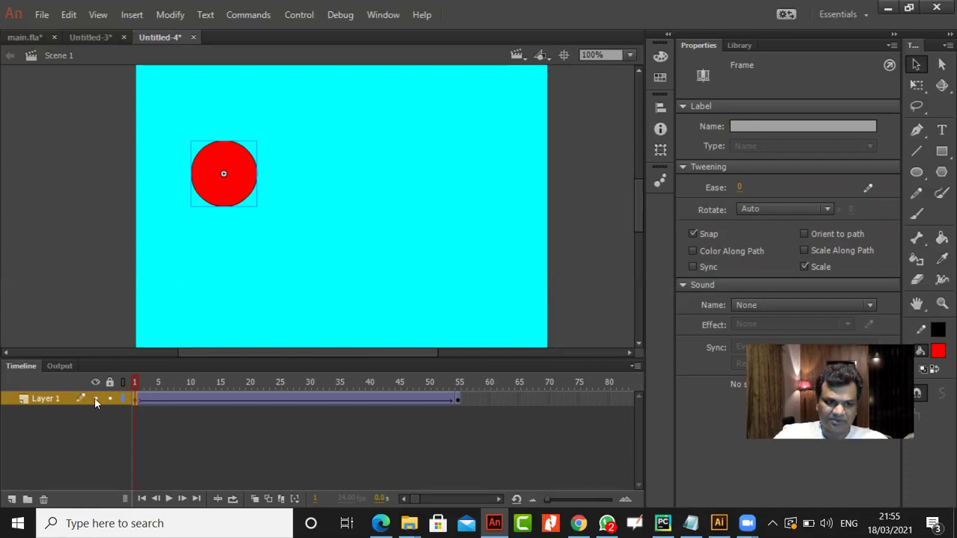
{"action": "right_click", "coordinate": [61, 400]}
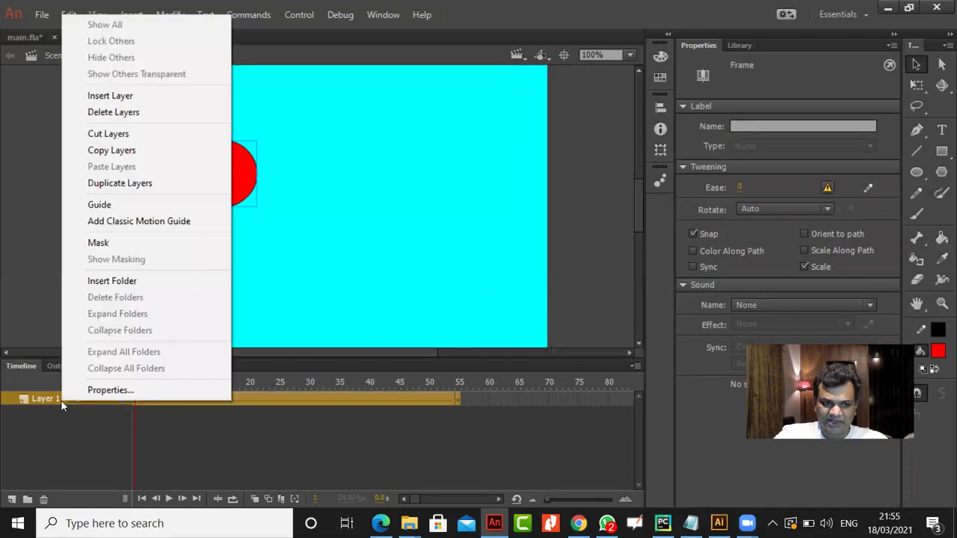
{"action": "left_click", "coordinate": [157, 223]}
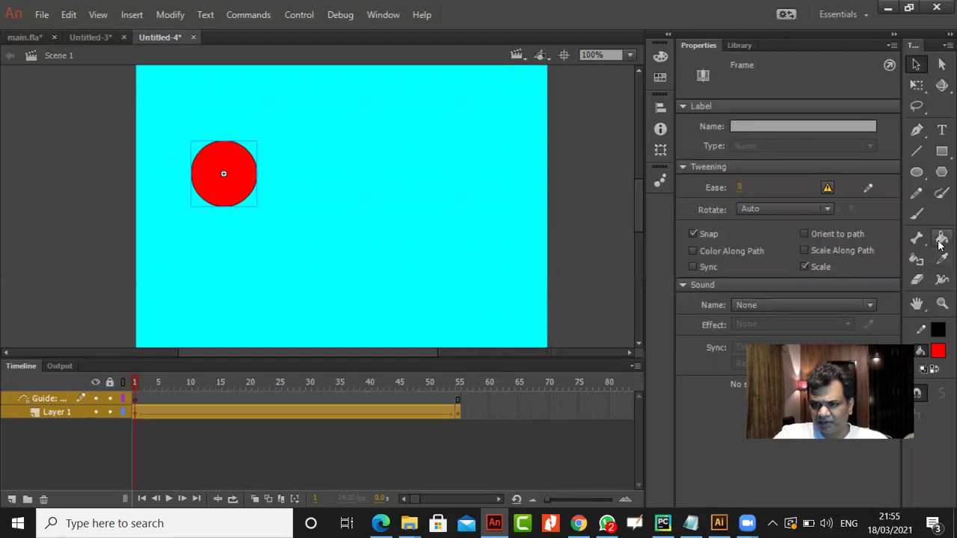
{"action": "left_click", "coordinate": [917, 194]}
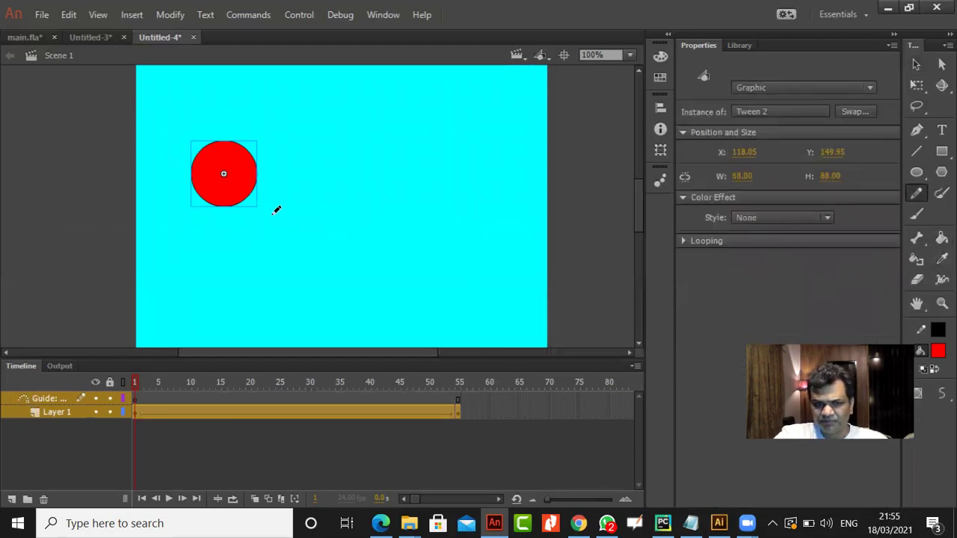
{"action": "mouse_move", "coordinate": [261, 101]}
{"action": "left_mouse_down"}
{"action": "mouse_move", "coordinate": [296, 104]}
{"action": "mouse_move", "coordinate": [337, 133]}
{"action": "mouse_move", "coordinate": [341, 199]}
{"action": "mouse_move", "coordinate": [321, 271]}
{"action": "mouse_move", "coordinate": [330, 305]}
{"action": "mouse_move", "coordinate": [379, 322]}
{"action": "mouse_move", "coordinate": [432, 310]}
{"action": "mouse_move", "coordinate": [453, 282]}
{"action": "mouse_move", "coordinate": [463, 242]}
{"action": "mouse_move", "coordinate": [458, 139]}
{"action": "mouse_move", "coordinate": [482, 101]}
{"action": "mouse_move", "coordinate": [518, 81]}
{"action": "left_mouse_up"}
{"action": "left_click", "coordinate": [915, 66]}
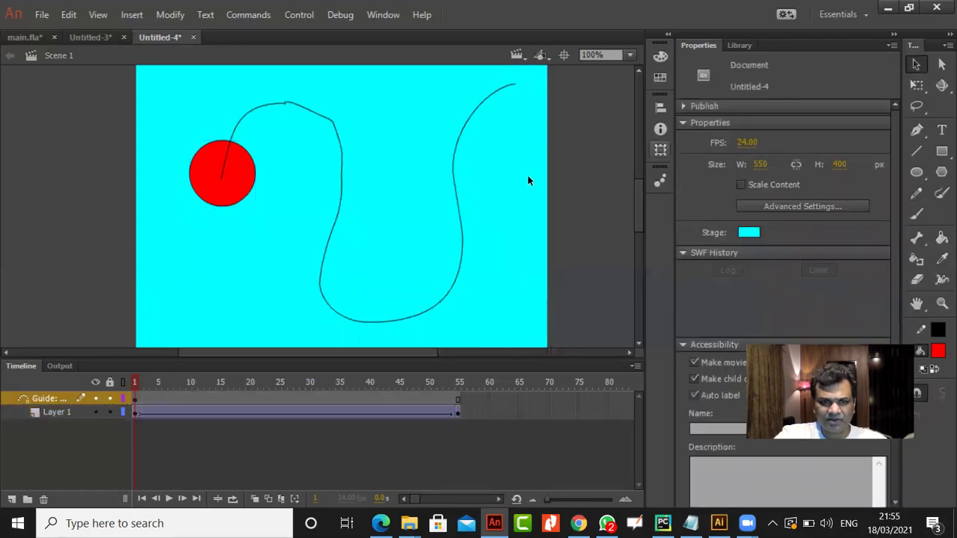
At frame 55 of Layer 1, move the circle onto the far end of the guide path
{"action": "left_click", "coordinate": [139, 412]}
{"action": "key", "text": "shift+period"}
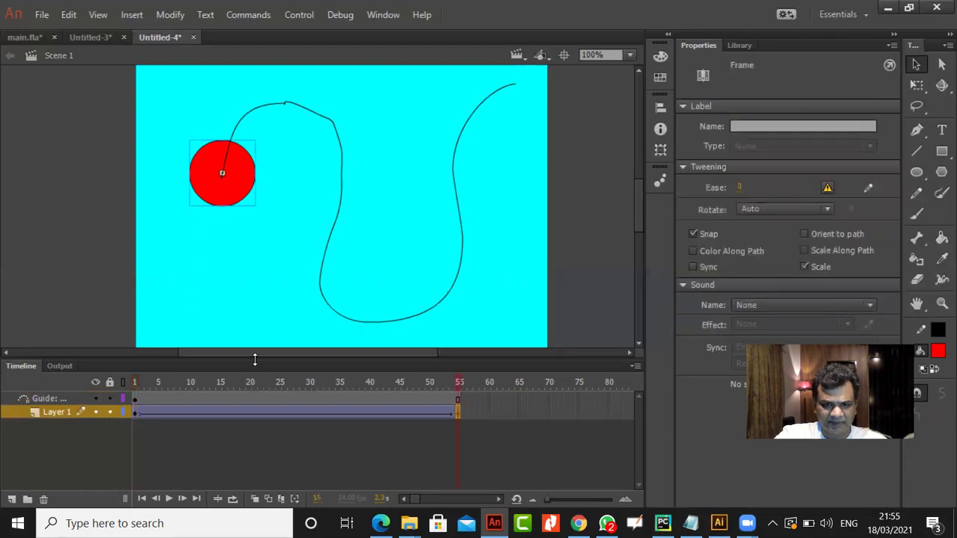
{"action": "left_click_drag", "start_coordinate": [249, 201], "coordinate": [530, 114]}
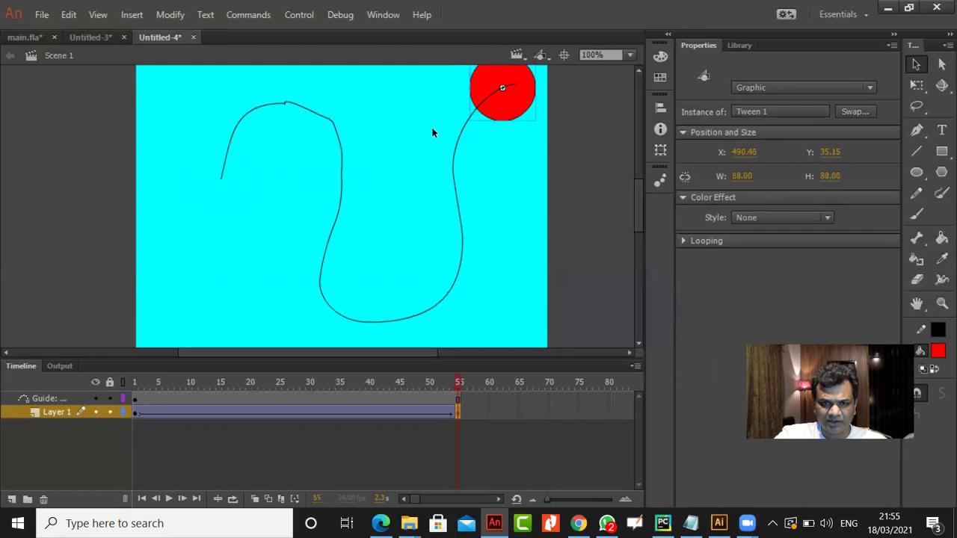
Play the timeline on the stage, then test the movie to preview the guided circle and close the preview
{"action": "left_click", "coordinate": [394, 153]}
{"action": "key", "text": "Return"}
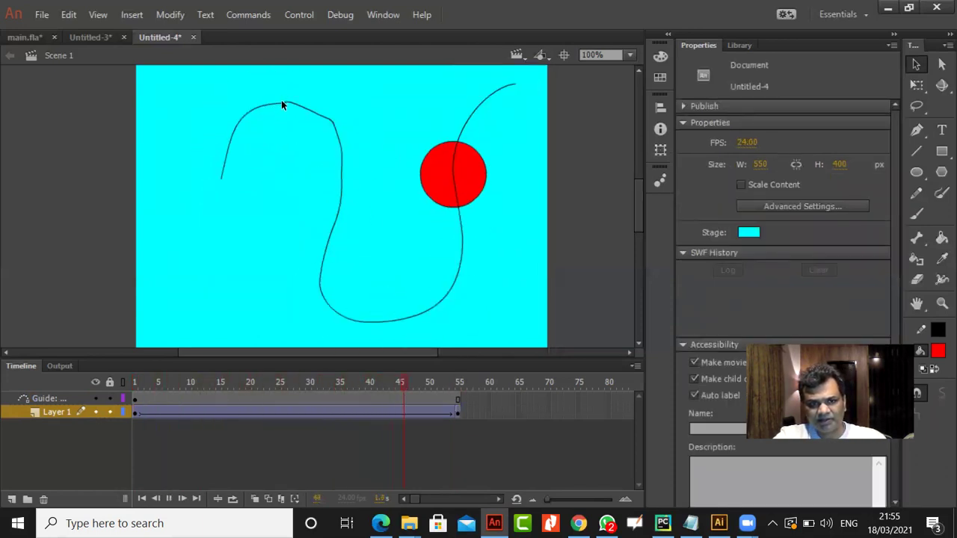
{"action": "key", "text": "ctrl+Return"}
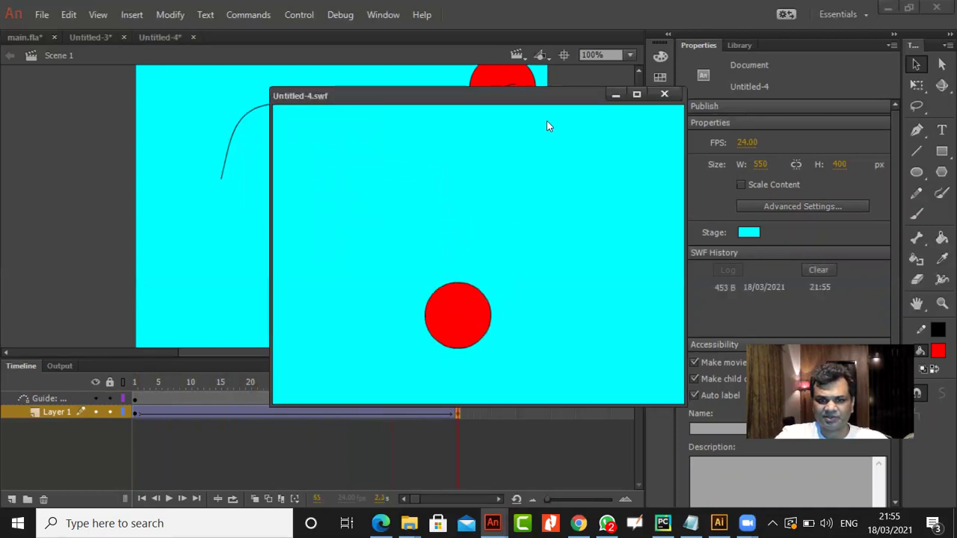
{"action": "left_click", "coordinate": [662, 93]}
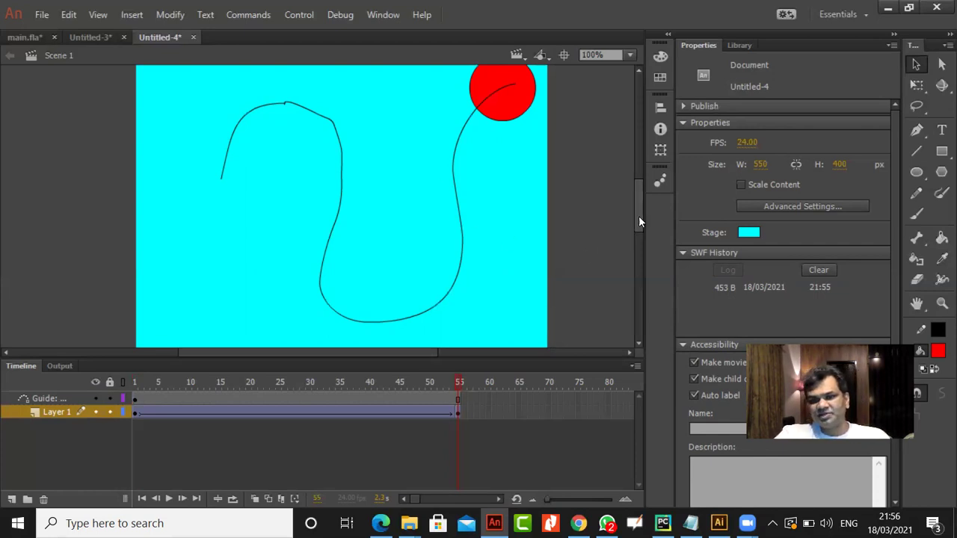
{"action": "scroll", "coordinate": [639, 215], "scroll_direction": "up", "scroll_amount": 1}
{"action": "scroll", "coordinate": [640, 214], "scroll_direction": "down", "scroll_amount": 1}
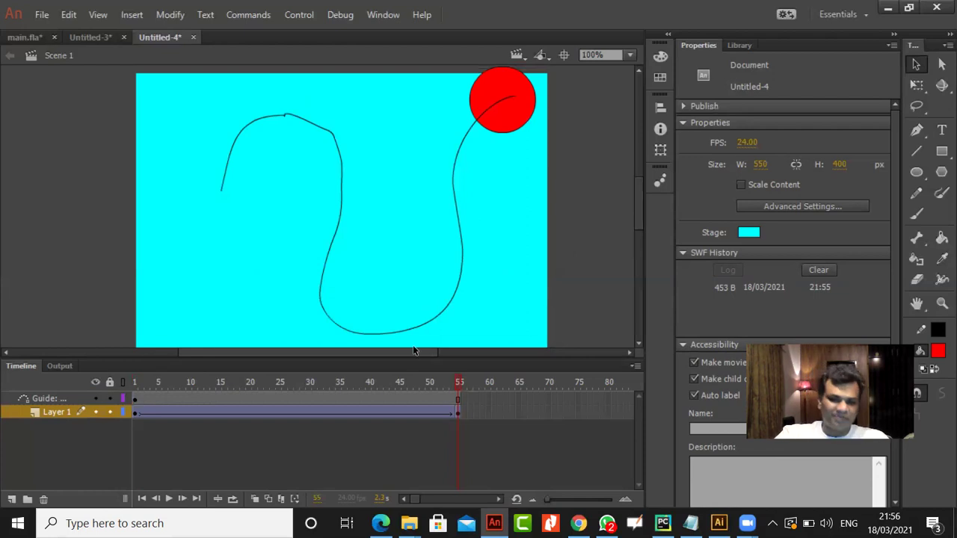
{"action": "left_click_drag", "start_coordinate": [415, 357], "coordinate": [412, 356]}
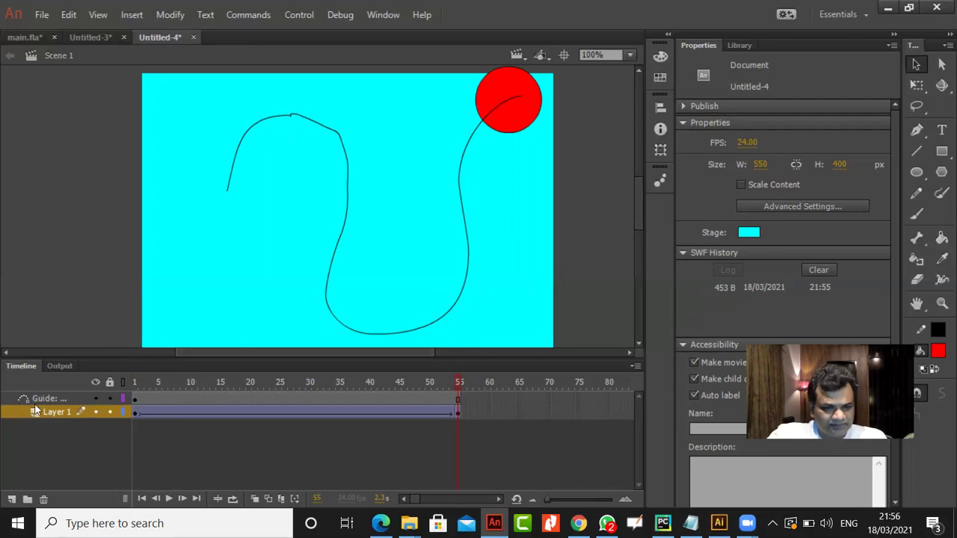
Create a fourth document as a 550 × 400 px ActionScript 3.0 file with a white background at 24 fps
{"action": "left_click", "coordinate": [41, 14]}
{"action": "left_click", "coordinate": [60, 31]}
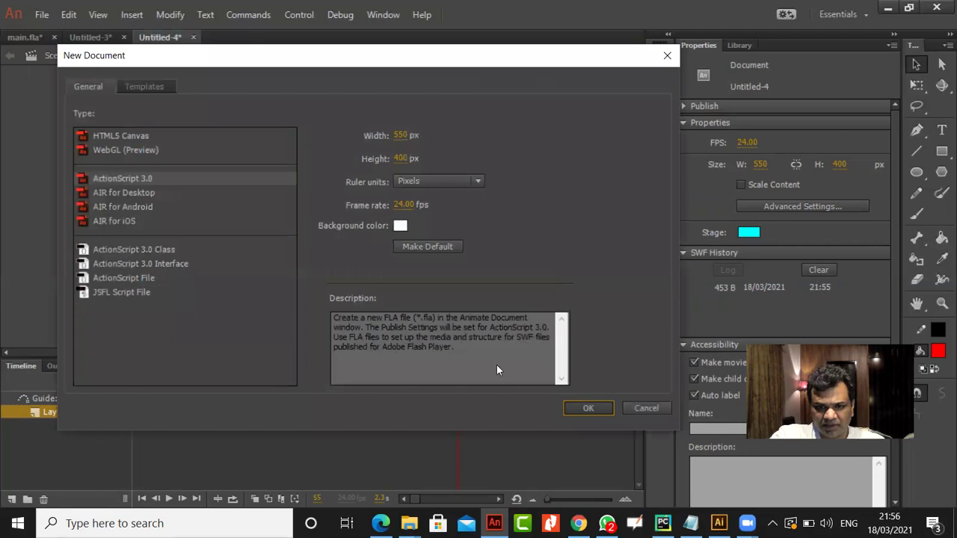
{"action": "left_click", "coordinate": [587, 408]}
Draw a red oval with a black outline, about 94 × 73 px, in the upper-left part of the white stage
{"action": "left_click", "coordinate": [917, 172]}
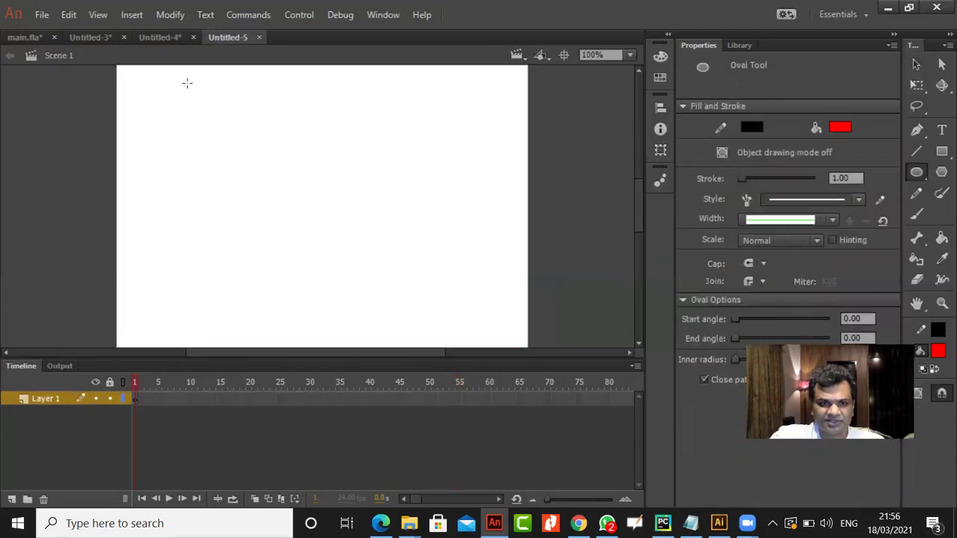
{"action": "left_click_drag", "start_coordinate": [171, 88], "coordinate": [241, 140]}
{"action": "left_click", "coordinate": [920, 65]}
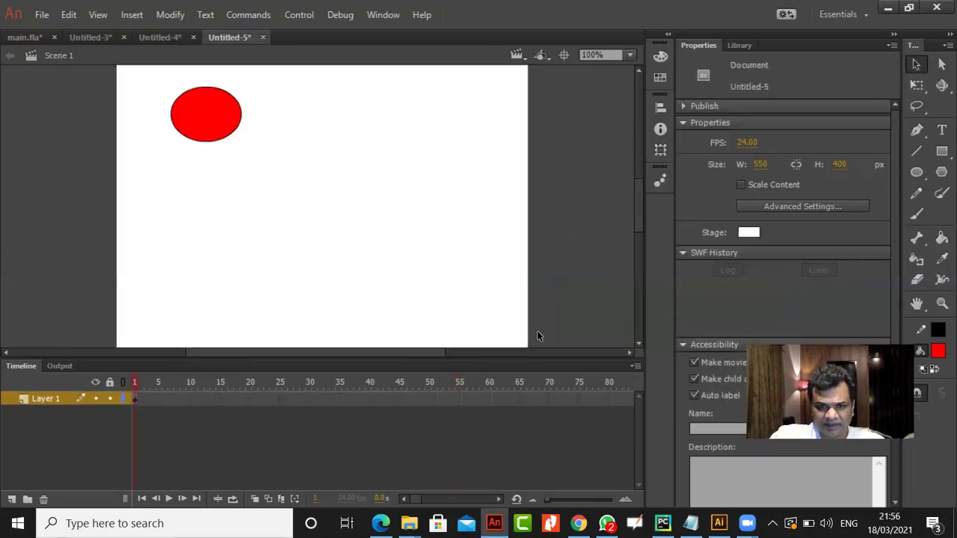
Insert a keyframe at frame 60 of Layer 1 and create a classic tween for the oval between frames 1 and 60
{"action": "right_click", "coordinate": [484, 398]}
{"action": "left_click", "coordinate": [554, 198]}
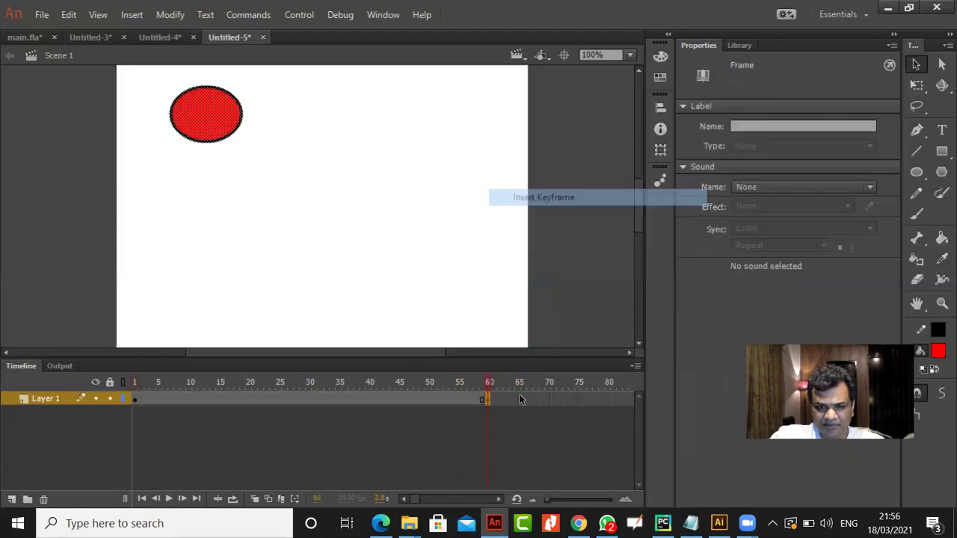
{"action": "right_click", "coordinate": [487, 402]}
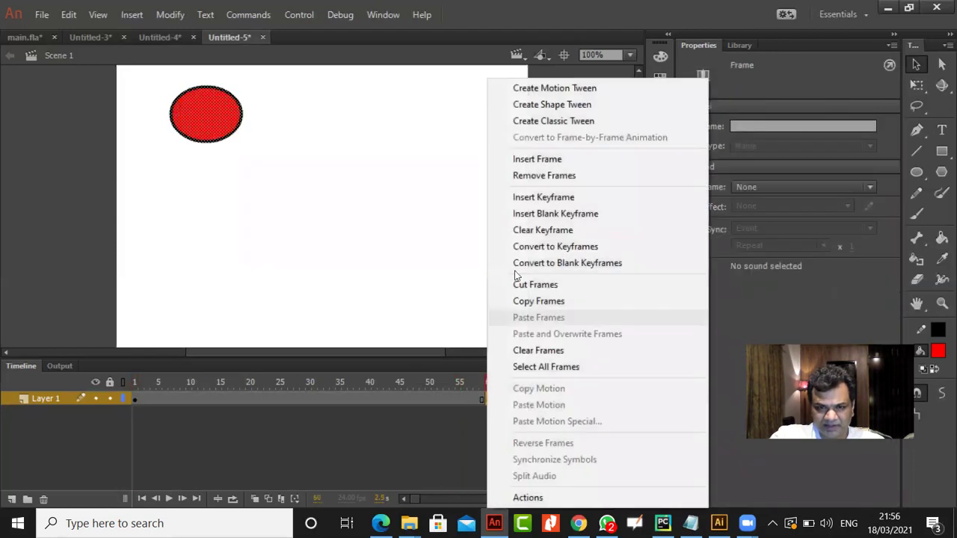
{"action": "left_click", "coordinate": [553, 121]}
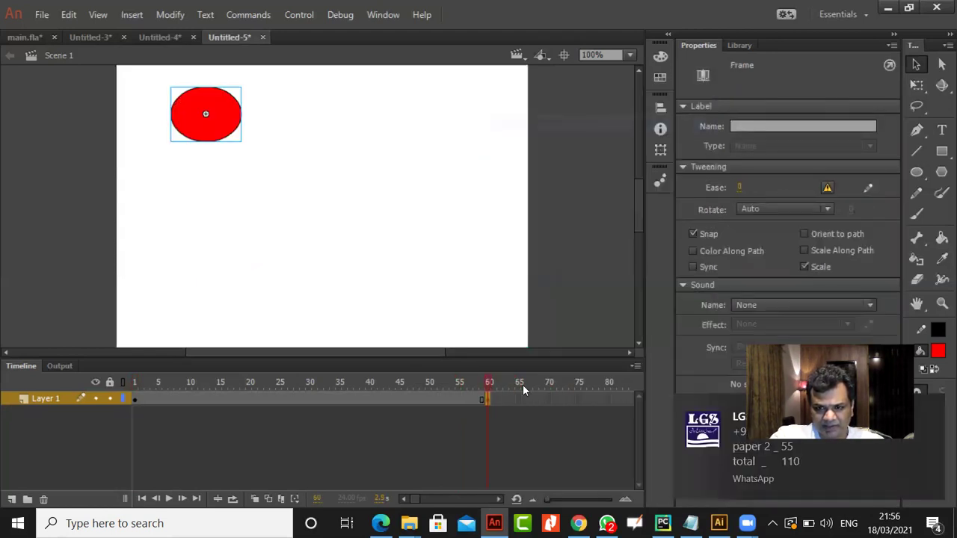
{"action": "right_click", "coordinate": [484, 399]}
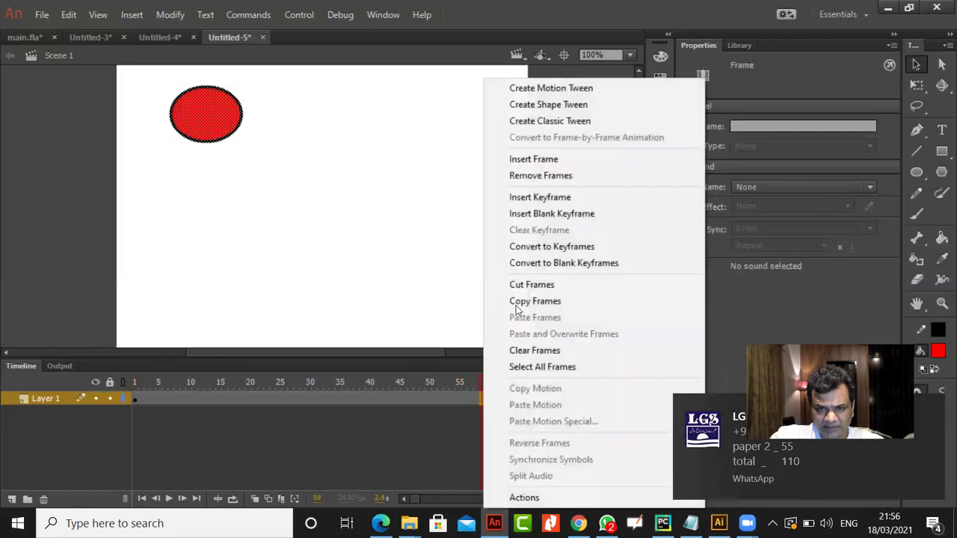
{"action": "left_click", "coordinate": [554, 121]}
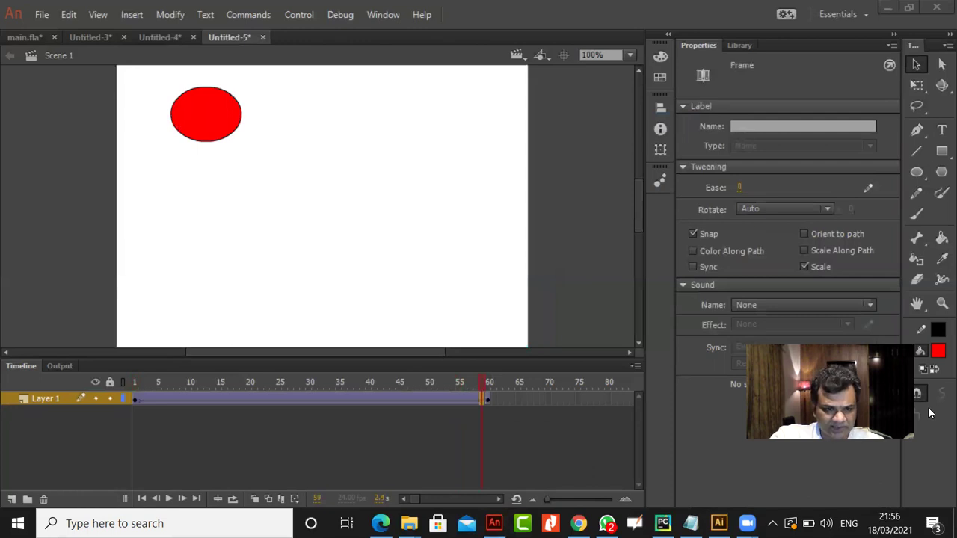
Add a classic motion guide to Layer 1 and draw a long looping pencil path from the oval's centre to the stage's left edge
{"action": "right_click", "coordinate": [50, 397]}
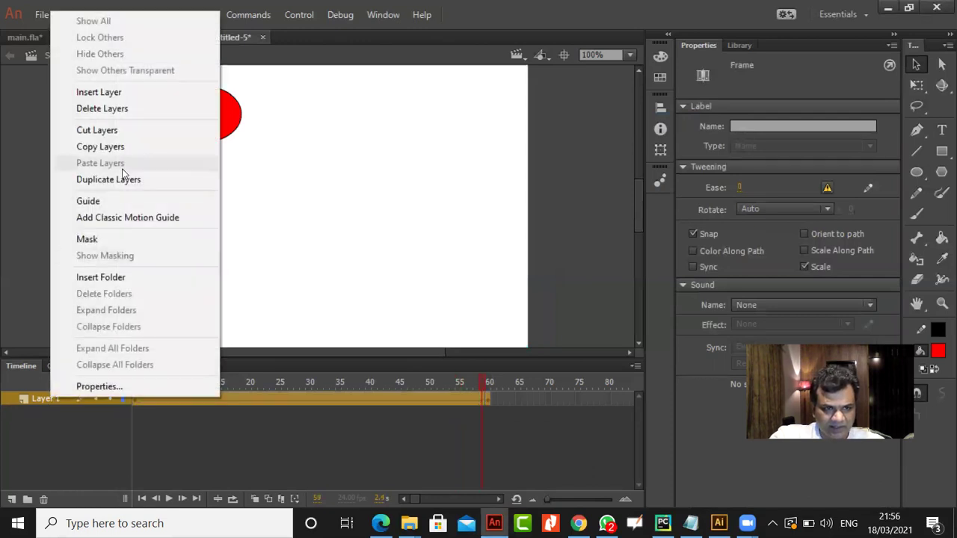
{"action": "left_click", "coordinate": [173, 219]}
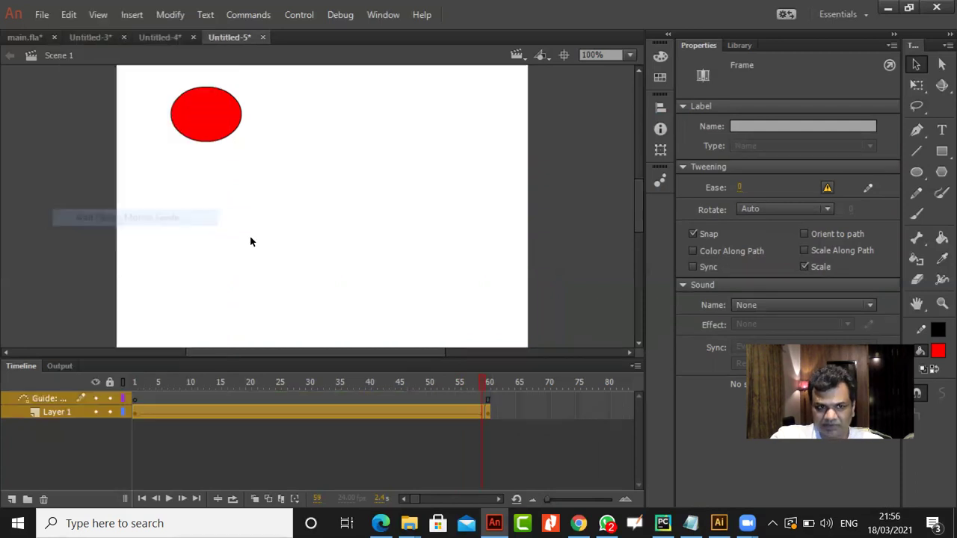
{"action": "left_click", "coordinate": [916, 193]}
{"action": "mouse_move", "coordinate": [208, 124]}
{"action": "left_mouse_down"}
{"action": "mouse_move", "coordinate": [300, 179]}
{"action": "mouse_move", "coordinate": [350, 173]}
{"action": "mouse_move", "coordinate": [424, 184]}
{"action": "mouse_move", "coordinate": [453, 221]}
{"action": "mouse_move", "coordinate": [453, 268]}
{"action": "mouse_move", "coordinate": [400, 307]}
{"action": "mouse_move", "coordinate": [308, 319]}
{"action": "mouse_move", "coordinate": [206, 303]}
{"action": "mouse_move", "coordinate": [184, 234]}
{"action": "mouse_move", "coordinate": [205, 215]}
{"action": "mouse_move", "coordinate": [255, 217]}
{"action": "mouse_move", "coordinate": [299, 266]}
{"action": "mouse_move", "coordinate": [328, 274]}
{"action": "mouse_move", "coordinate": [369, 275]}
{"action": "mouse_move", "coordinate": [387, 230]}
{"action": "mouse_move", "coordinate": [367, 217]}
{"action": "mouse_move", "coordinate": [160, 188]}
{"action": "mouse_move", "coordinate": [135, 164]}
{"action": "mouse_move", "coordinate": [136, 136]}
{"action": "left_mouse_up"}
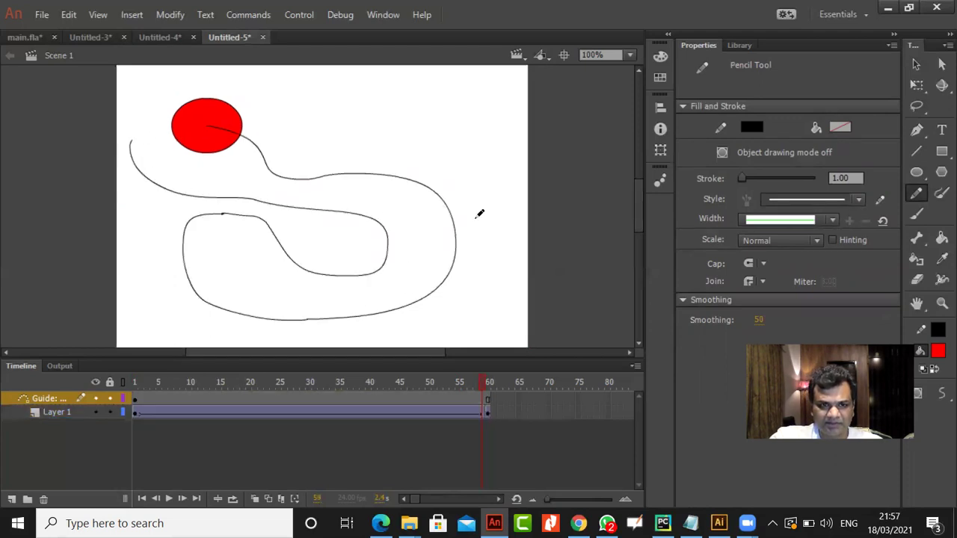
{"action": "left_click", "coordinate": [917, 65]}
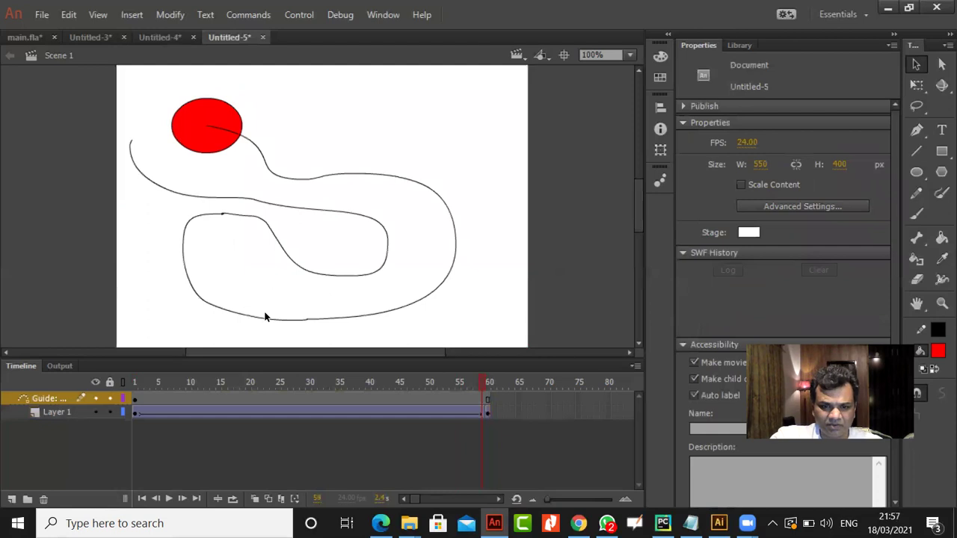
Move the oval at frame 60 onto the guide path's end by the stage's left edge, and preview the movie
{"action": "key", "text": "."}
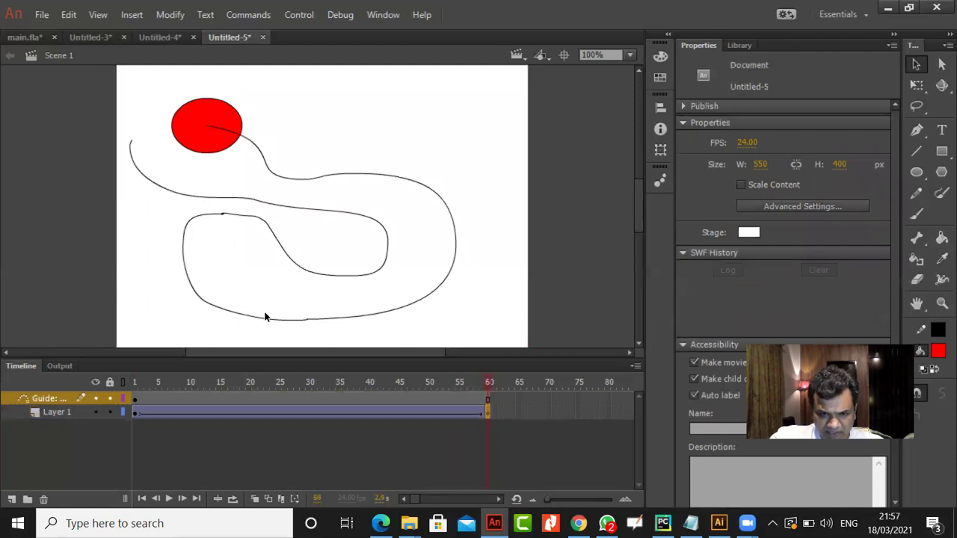
{"action": "left_click_drag", "start_coordinate": [228, 149], "coordinate": [149, 182]}
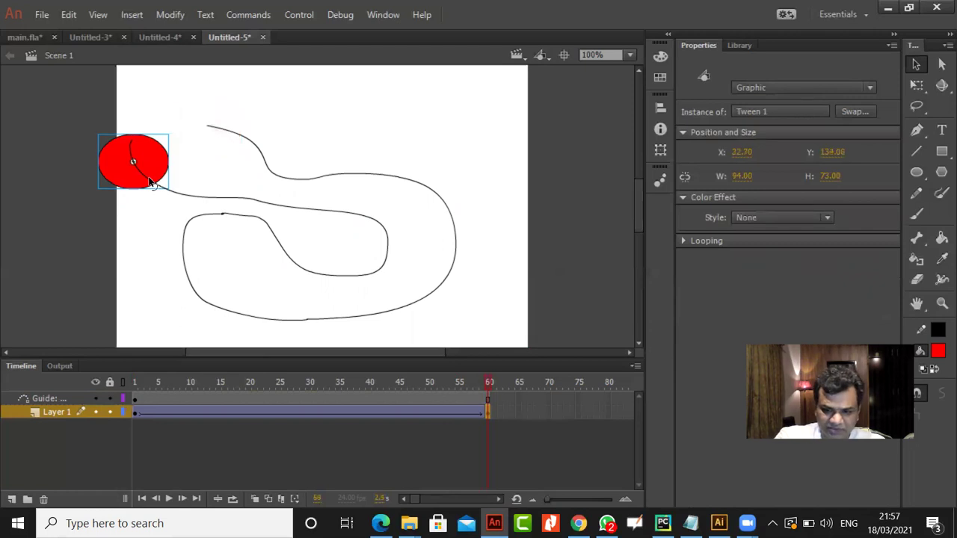
{"action": "key", "text": "ctrl+Return"}
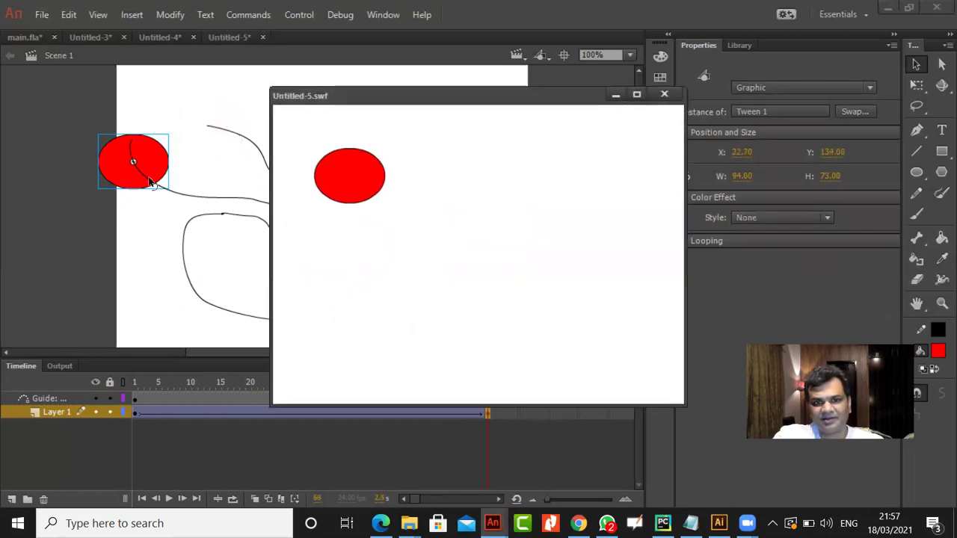
{"action": "left_click", "coordinate": [664, 93]}
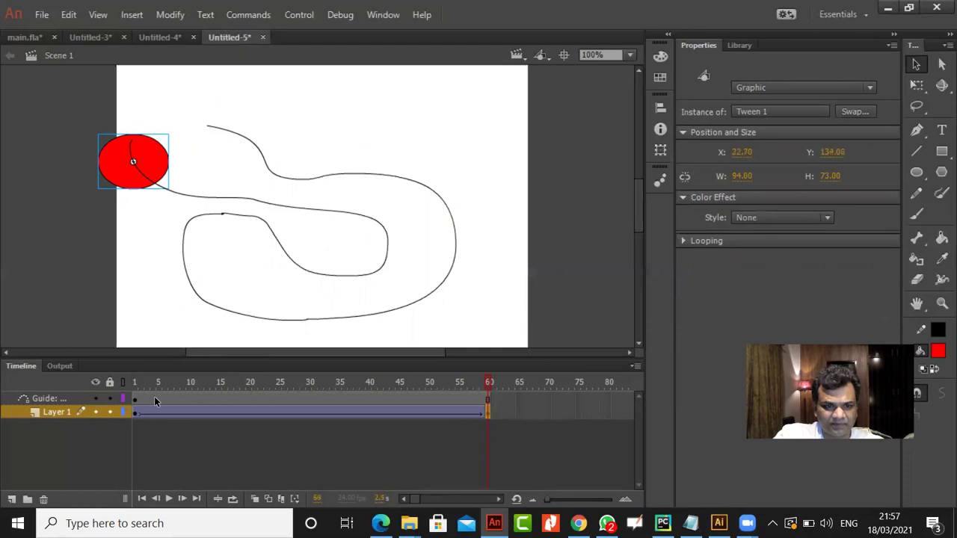
Place the oval at the start of the guide path near the beginning of the timeline and play the animation on the stage
{"action": "left_click", "coordinate": [155, 401]}
{"action": "left_click_drag", "start_coordinate": [213, 153], "coordinate": [241, 155]}
{"action": "left_click", "coordinate": [273, 280]}
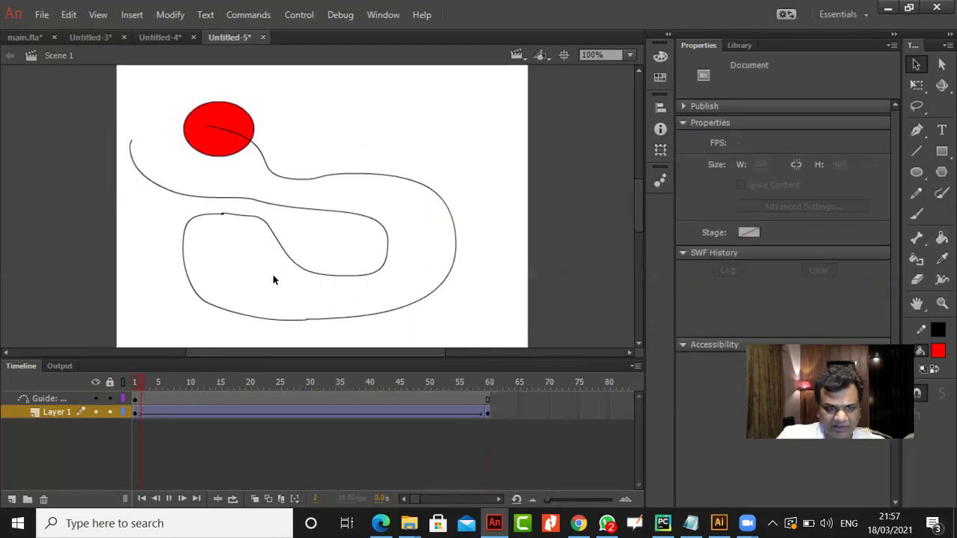
{"action": "key", "text": "Return"}
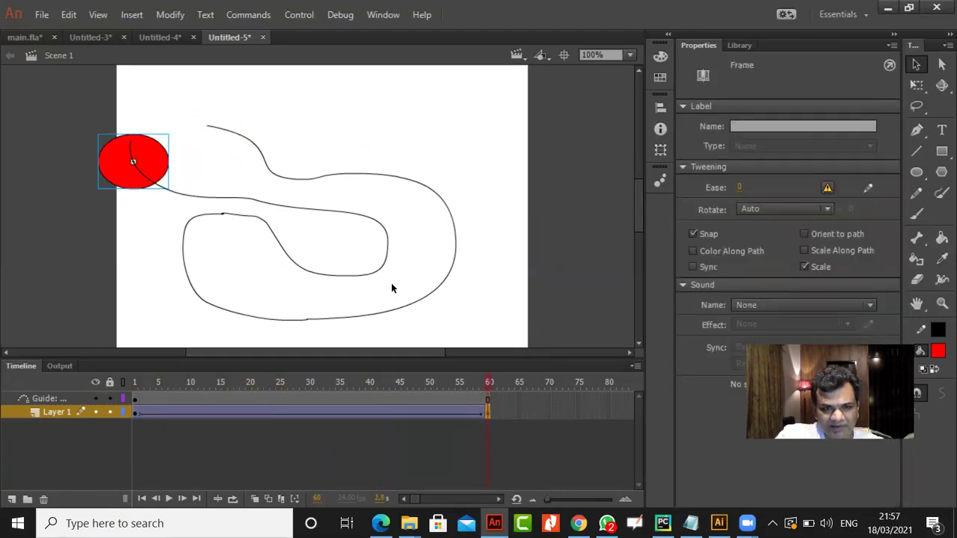
Replace the guide layer with a new classic motion guide on Layer 1 and draw an inward spiral pencil path from the oval's centre
{"action": "left_click", "coordinate": [74, 398]}
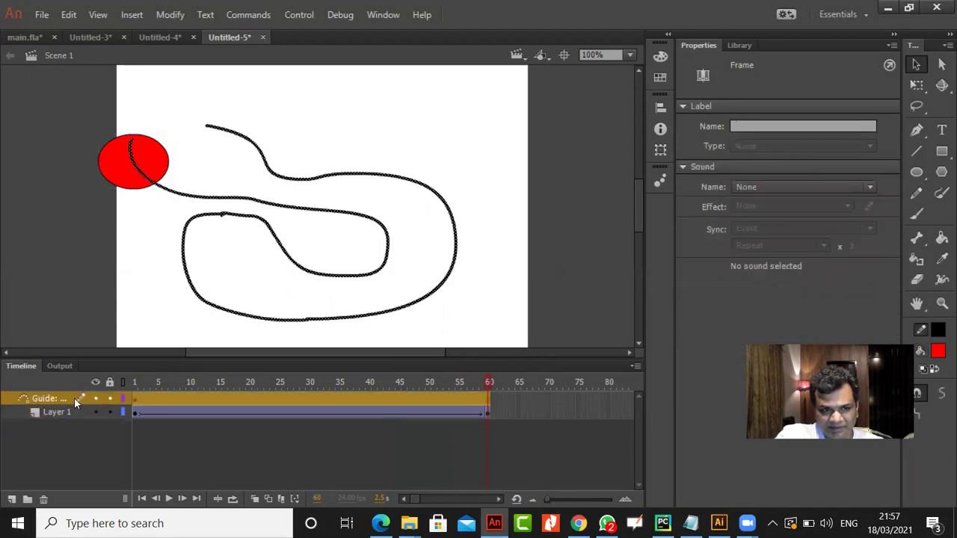
{"action": "right_click", "coordinate": [74, 398]}
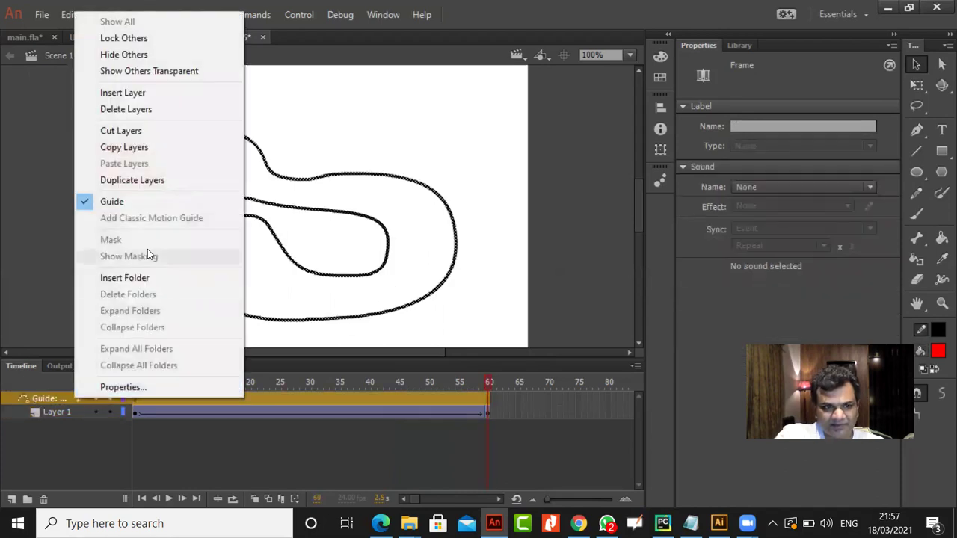
{"action": "left_click", "coordinate": [138, 110]}
{"action": "right_click", "coordinate": [68, 398]}
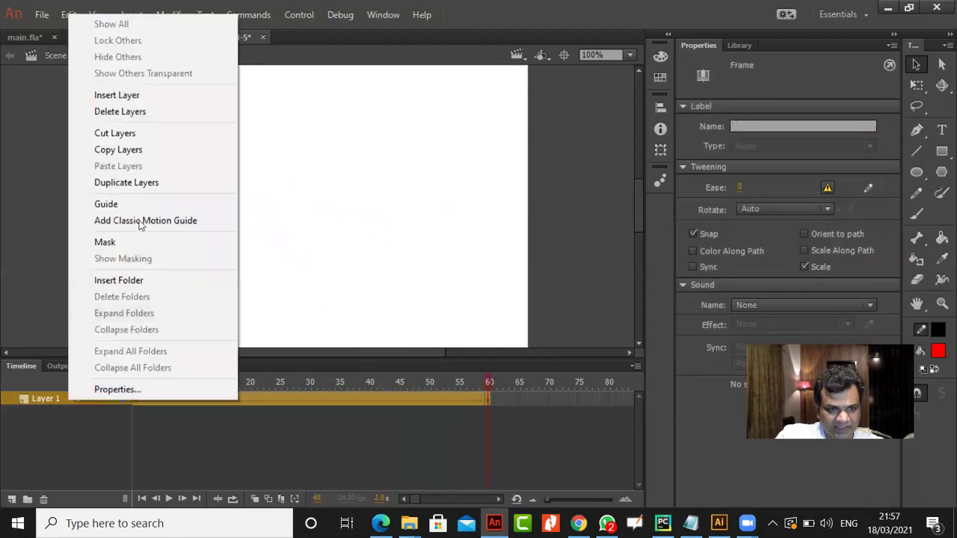
{"action": "left_click", "coordinate": [154, 221]}
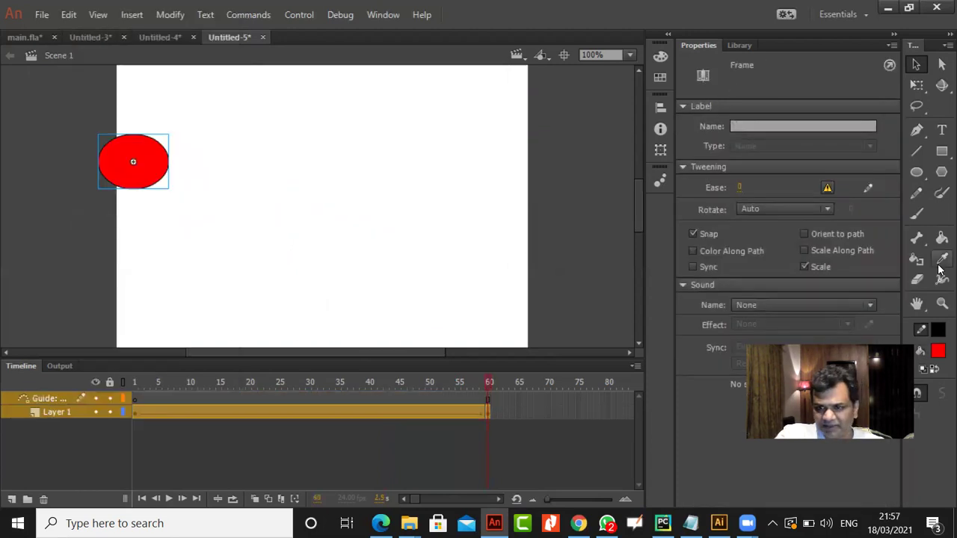
{"action": "left_click", "coordinate": [919, 197]}
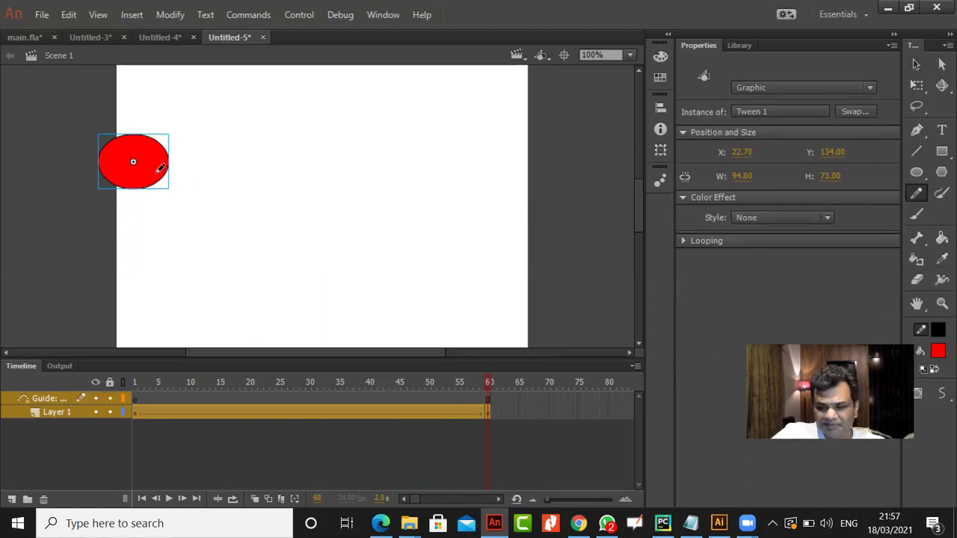
{"action": "mouse_move", "coordinate": [148, 165]}
{"action": "left_mouse_down"}
{"action": "mouse_move", "coordinate": [194, 129]}
{"action": "mouse_move", "coordinate": [265, 122]}
{"action": "mouse_move", "coordinate": [329, 130]}
{"action": "mouse_move", "coordinate": [373, 149]}
{"action": "mouse_move", "coordinate": [411, 221]}
{"action": "mouse_move", "coordinate": [405, 274]}
{"action": "mouse_move", "coordinate": [364, 309]}
{"action": "mouse_move", "coordinate": [309, 322]}
{"action": "mouse_move", "coordinate": [250, 304]}
{"action": "mouse_move", "coordinate": [210, 272]}
{"action": "mouse_move", "coordinate": [198, 219]}
{"action": "mouse_move", "coordinate": [207, 191]}
{"action": "mouse_move", "coordinate": [264, 169]}
{"action": "mouse_move", "coordinate": [311, 182]}
{"action": "mouse_move", "coordinate": [319, 244]}
{"action": "mouse_move", "coordinate": [281, 259]}
{"action": "left_mouse_up"}
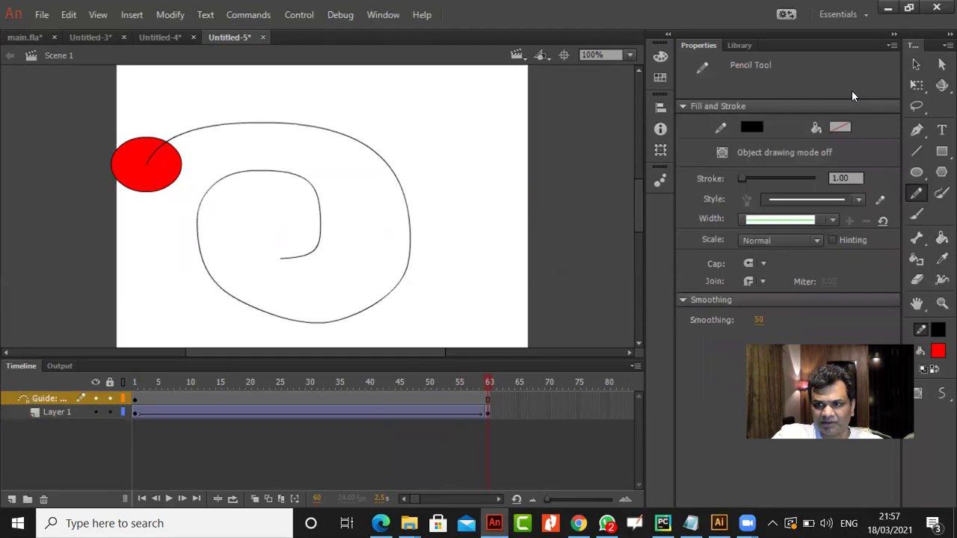
Move the oval at frame 60 onto the spiral path's inner end and play the animation on the stage
{"action": "left_click", "coordinate": [913, 65]}
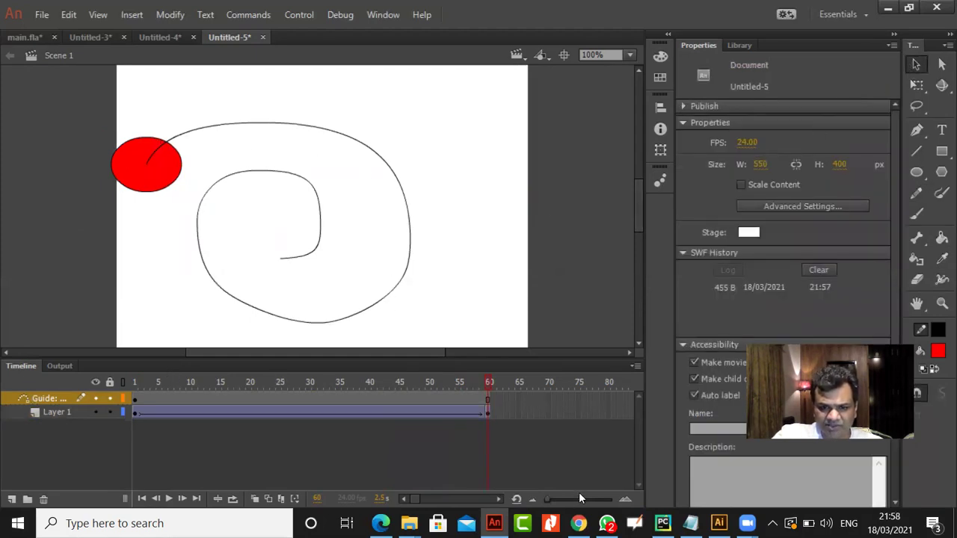
{"action": "left_click", "coordinate": [487, 414]}
{"action": "left_click_drag", "start_coordinate": [180, 193], "coordinate": [308, 277]}
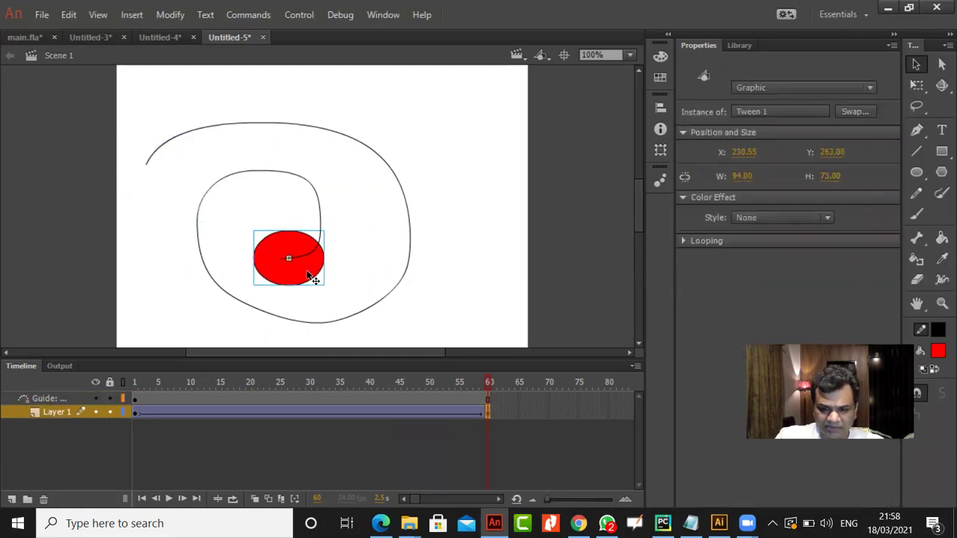
{"action": "key", "text": "Return"}
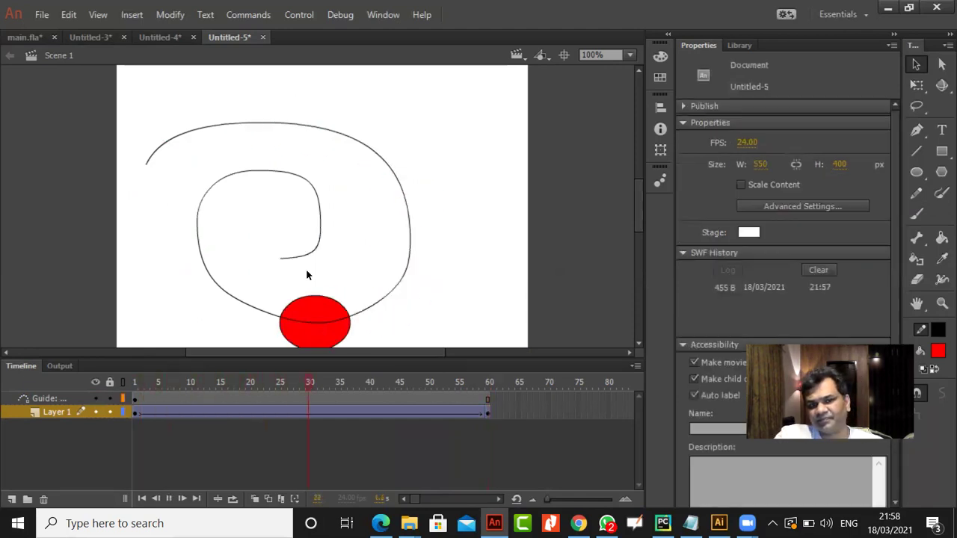
Place the oval at frame 1 on the spiral's outer end, readjust it at frame 60 on the inner end, and preview the movie
{"action": "left_click", "coordinate": [134, 412]}
{"action": "left_click_drag", "start_coordinate": [221, 152], "coordinate": [179, 182]}
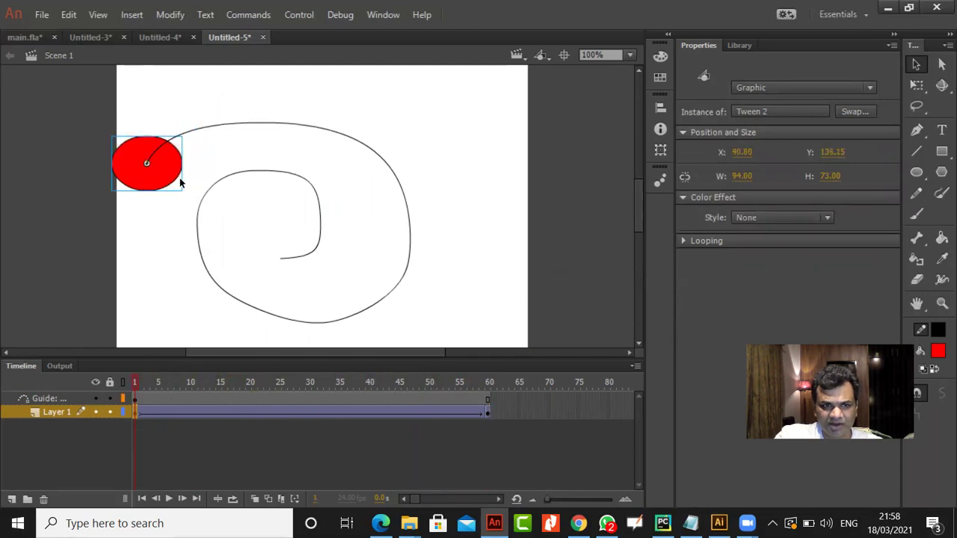
{"action": "left_click", "coordinate": [488, 412]}
{"action": "left_click", "coordinate": [317, 290]}
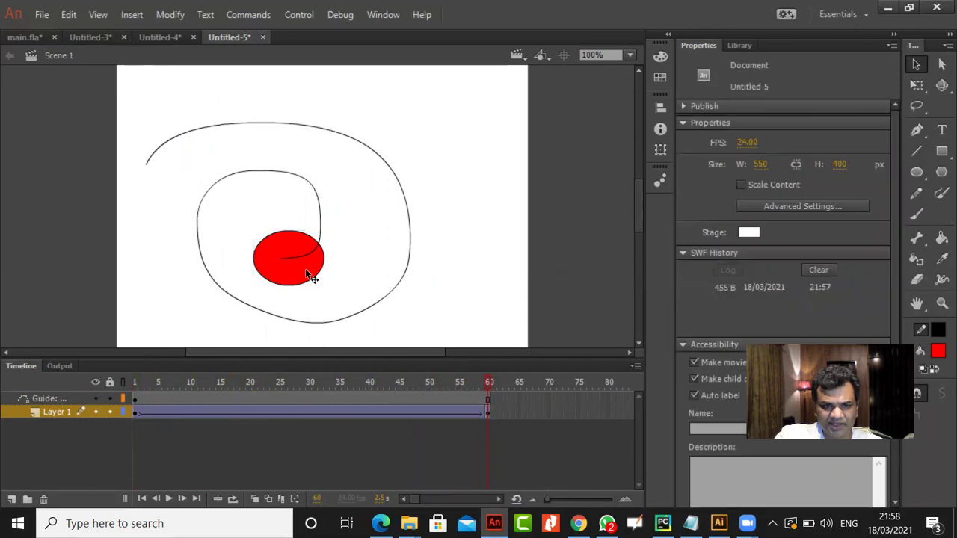
{"action": "left_click", "coordinate": [311, 274]}
{"action": "left_click_drag", "start_coordinate": [303, 263], "coordinate": [300, 282]}
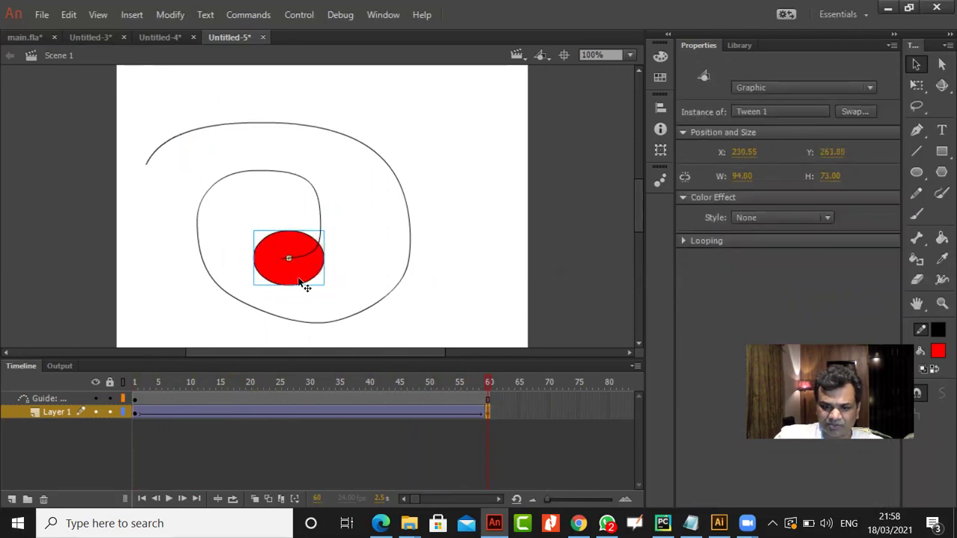
{"action": "key", "text": "ctrl+Return"}
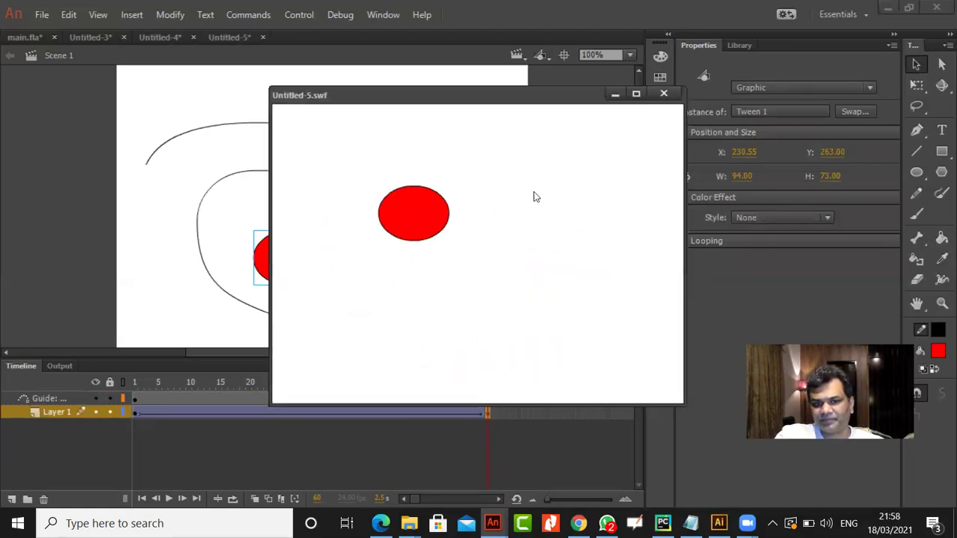
{"action": "key", "text": "ctrl+w"}
Create a new ActionScript 3.0 document of 550 × 400 px at 24 fps
{"action": "left_click", "coordinate": [42, 14]}
{"action": "left_click", "coordinate": [49, 31]}
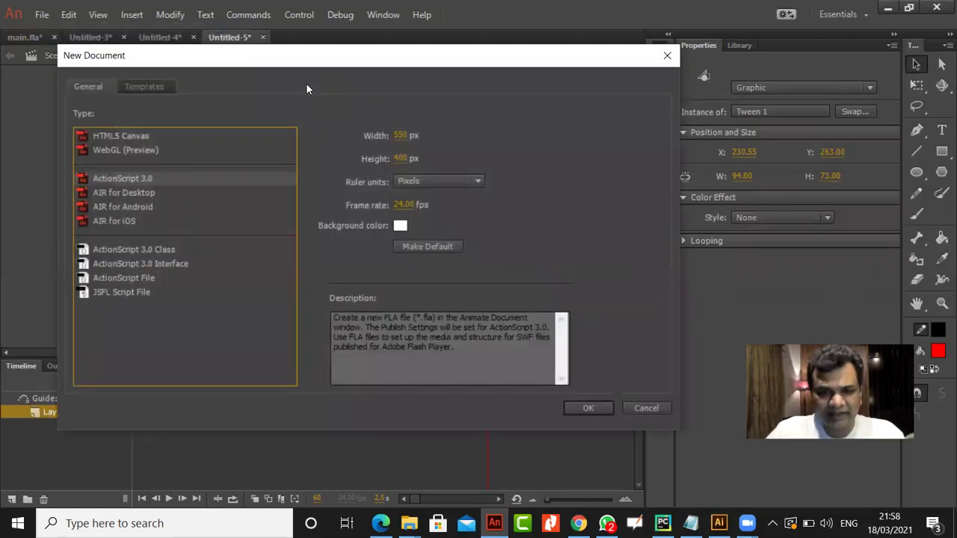
{"action": "left_click", "coordinate": [588, 407]}
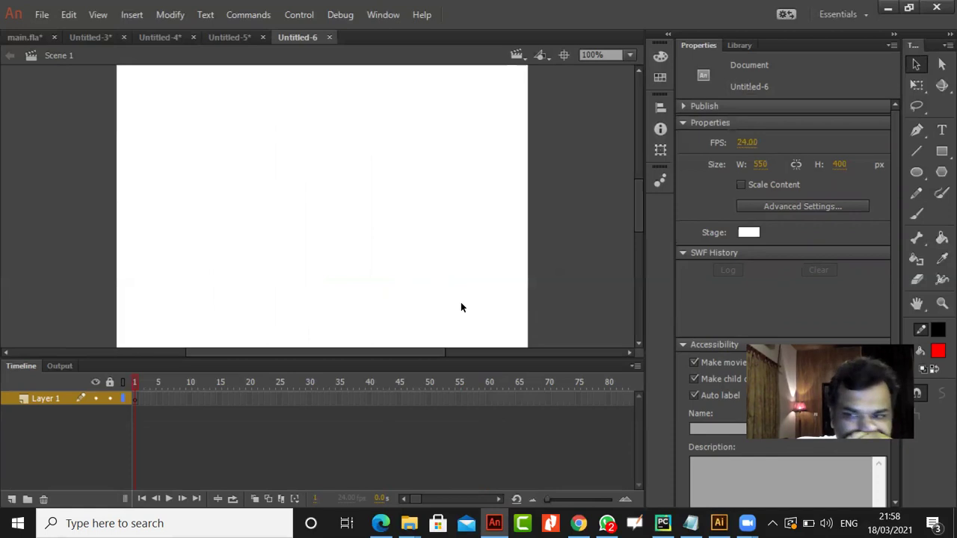
Set the fill colour to black, the stroke colour to white and the stage background to black
{"action": "left_click", "coordinate": [938, 353]}
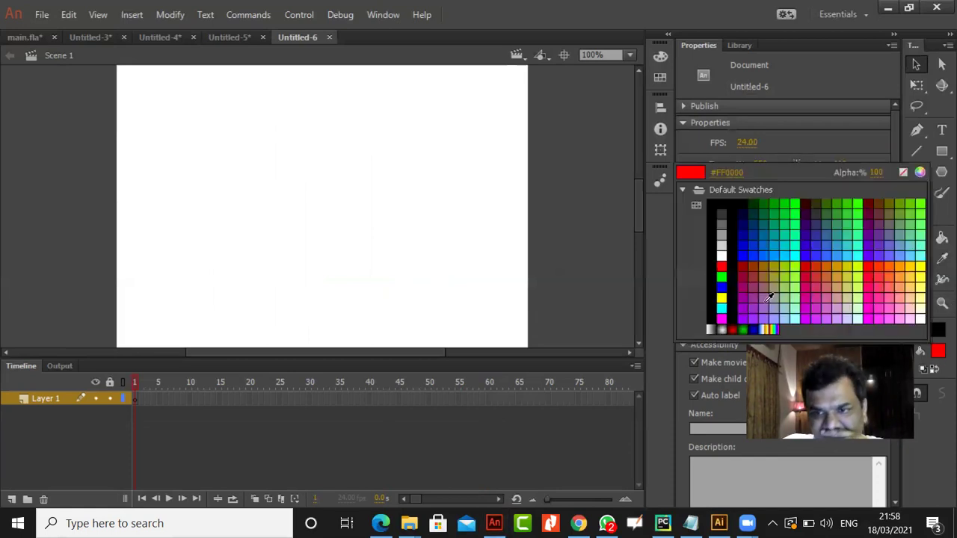
{"action": "left_click", "coordinate": [714, 202]}
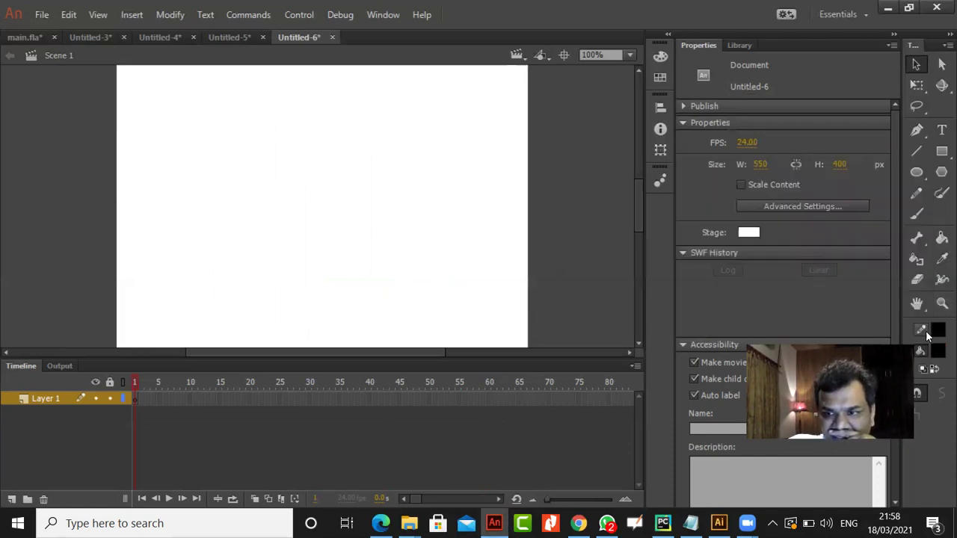
{"action": "left_click", "coordinate": [938, 329]}
{"action": "left_click", "coordinate": [721, 255]}
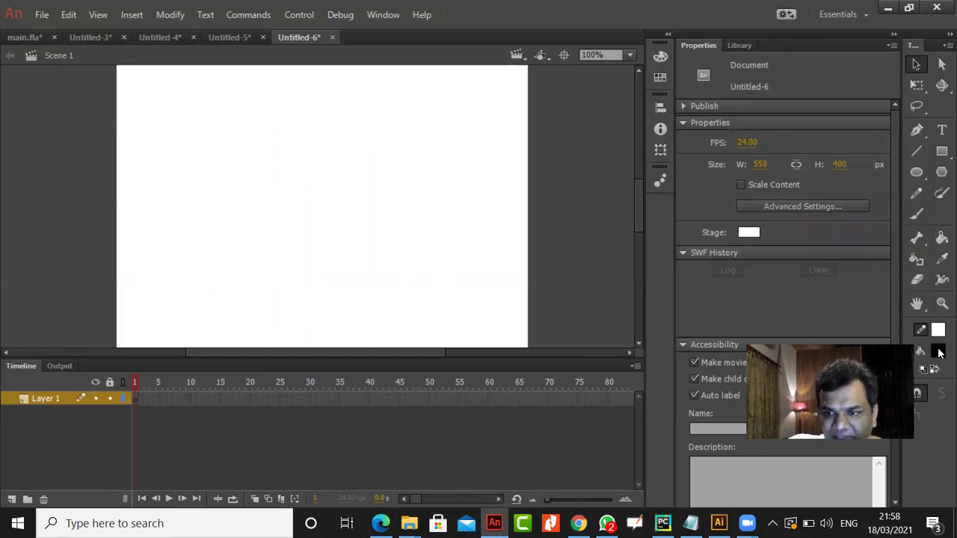
{"action": "left_click", "coordinate": [749, 232]}
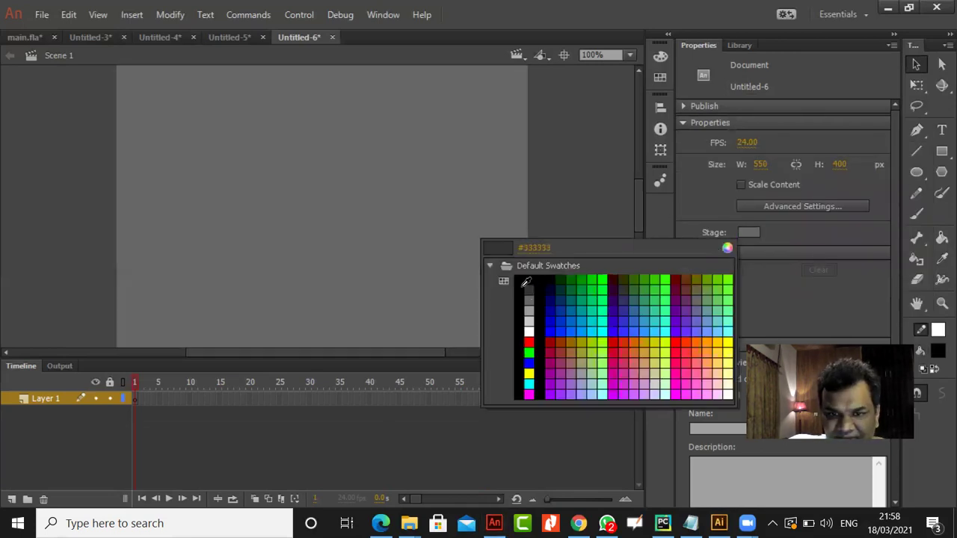
{"action": "left_click", "coordinate": [529, 287]}
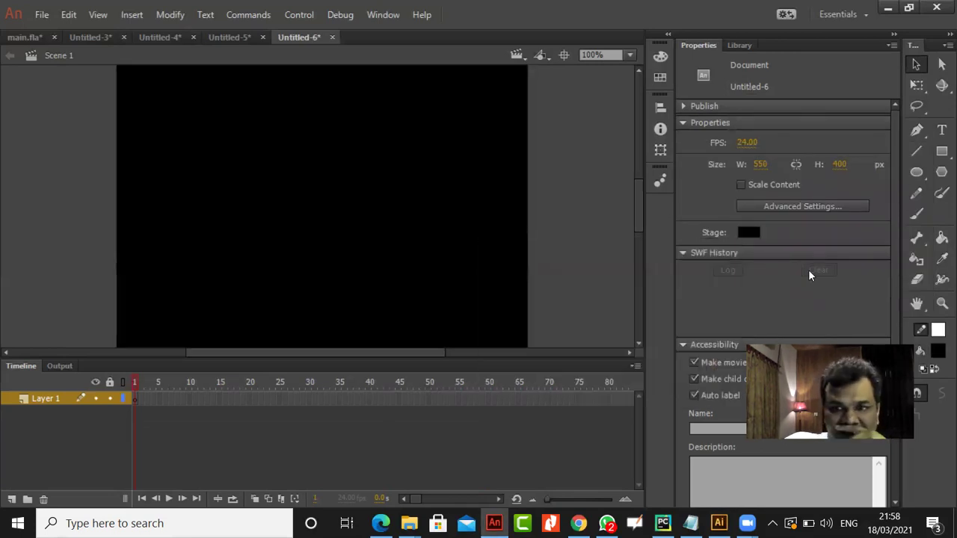
Draw a circle about 76.5 px wide near the stage's upper-left corner and change its fill to red
{"action": "left_click", "coordinate": [916, 172]}
{"action": "left_click_drag", "start_coordinate": [166, 95], "coordinate": [225, 152]}
{"action": "left_click", "coordinate": [916, 64]}
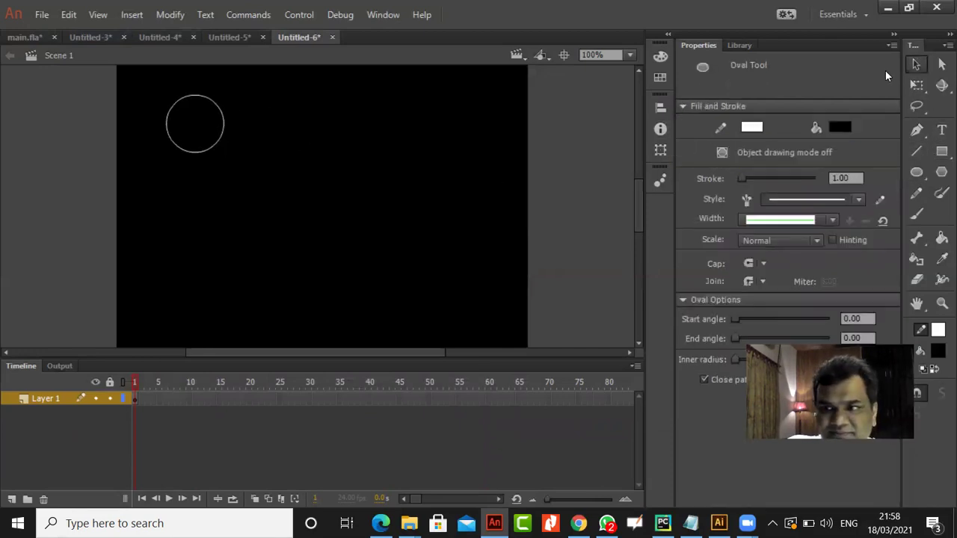
{"action": "left_click_drag", "start_coordinate": [124, 81], "coordinate": [309, 215]}
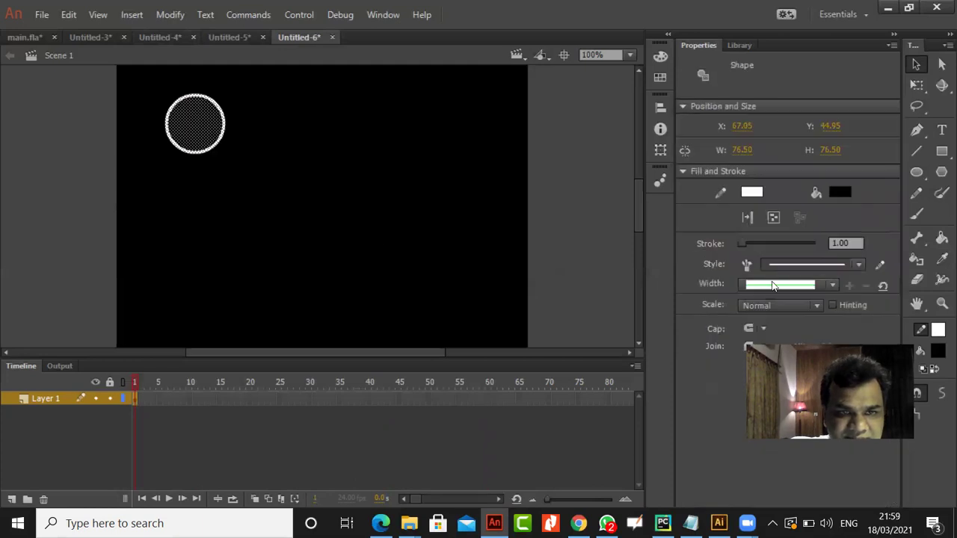
{"action": "left_click", "coordinate": [839, 192]}
{"action": "left_click", "coordinate": [620, 301]}
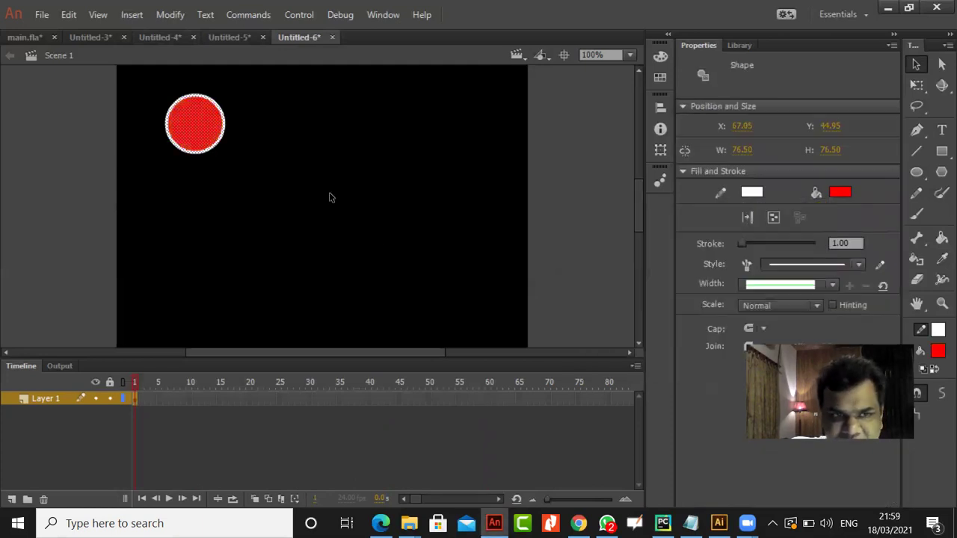
Delete the red circle's white outline
{"action": "left_click", "coordinate": [232, 154]}
{"action": "left_click", "coordinate": [216, 149]}
{"action": "key", "text": "Delete"}
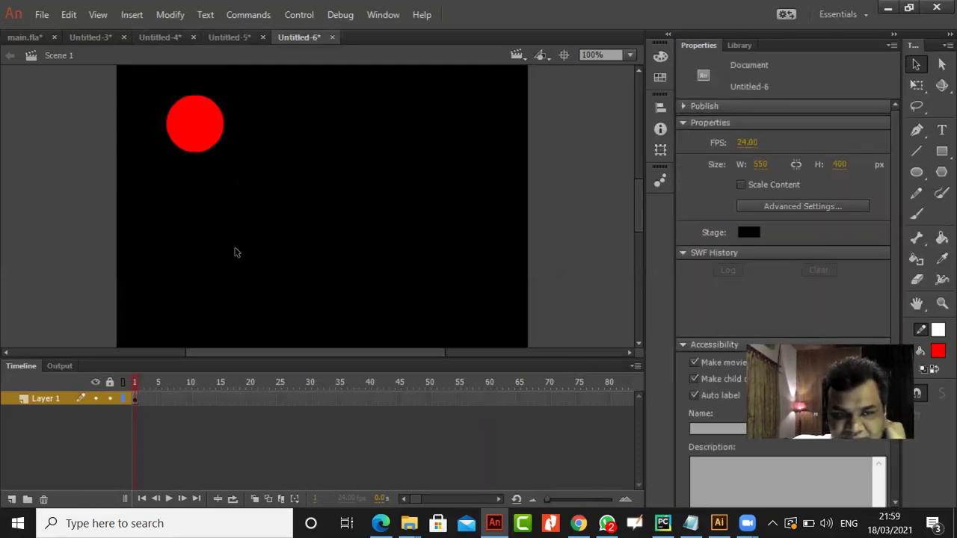
{"action": "left_click_drag", "start_coordinate": [153, 86], "coordinate": [272, 179]}
{"action": "left_click", "coordinate": [340, 199]}
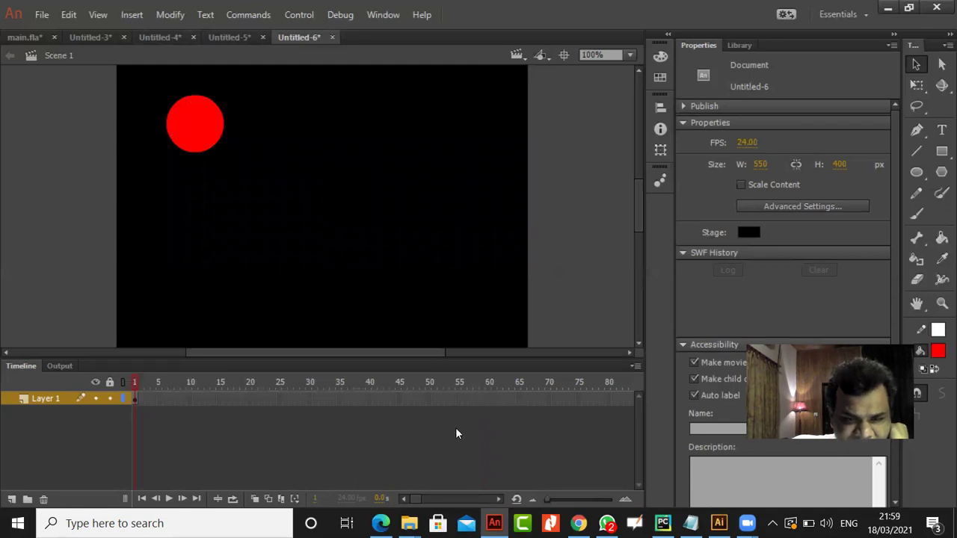
Insert a keyframe at frame 55 of Layer 1 and create a classic tween for the circle between frames 1 and 55
{"action": "right_click", "coordinate": [459, 399]}
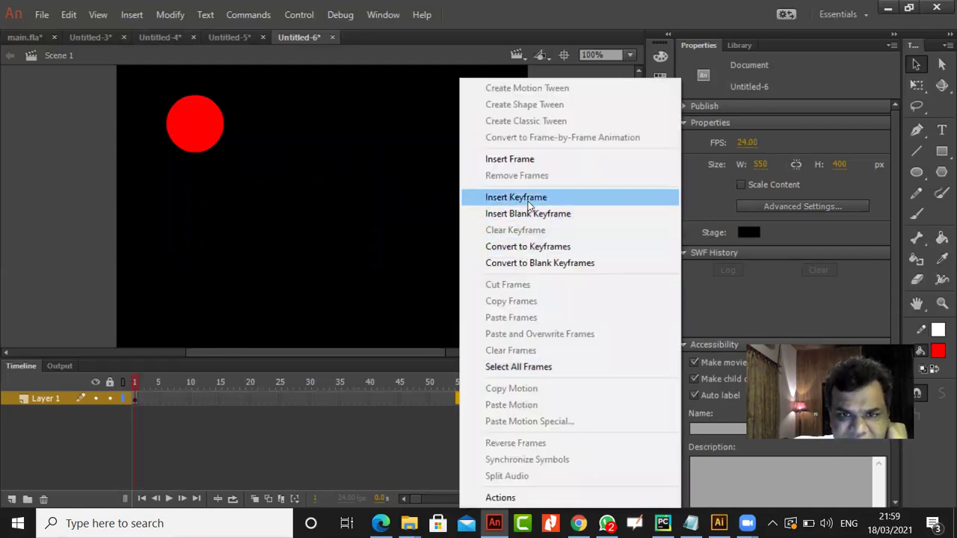
{"action": "left_click", "coordinate": [528, 198]}
{"action": "right_click", "coordinate": [458, 399]}
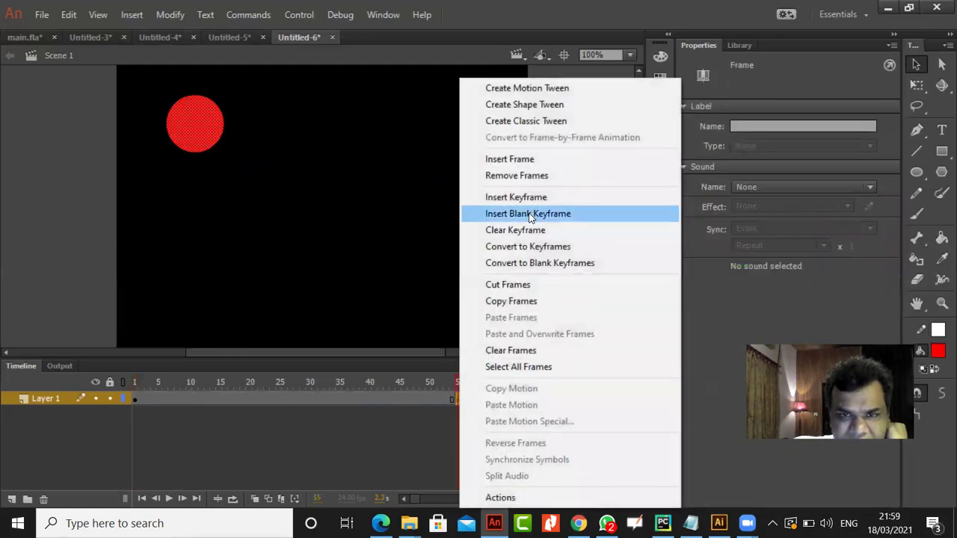
{"action": "left_click", "coordinate": [531, 121]}
{"action": "right_click", "coordinate": [459, 400]}
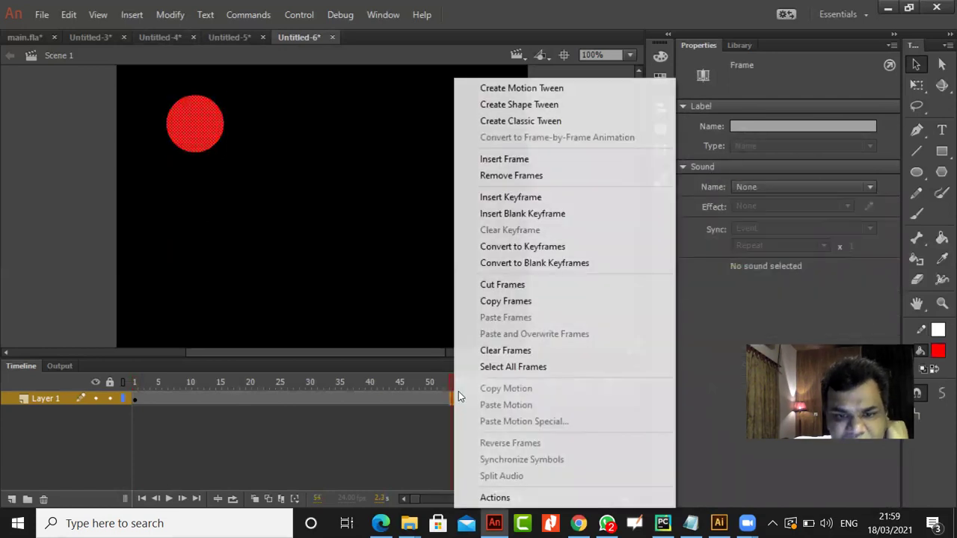
{"action": "left_click", "coordinate": [523, 121]}
{"action": "left_click", "coordinate": [458, 400]}
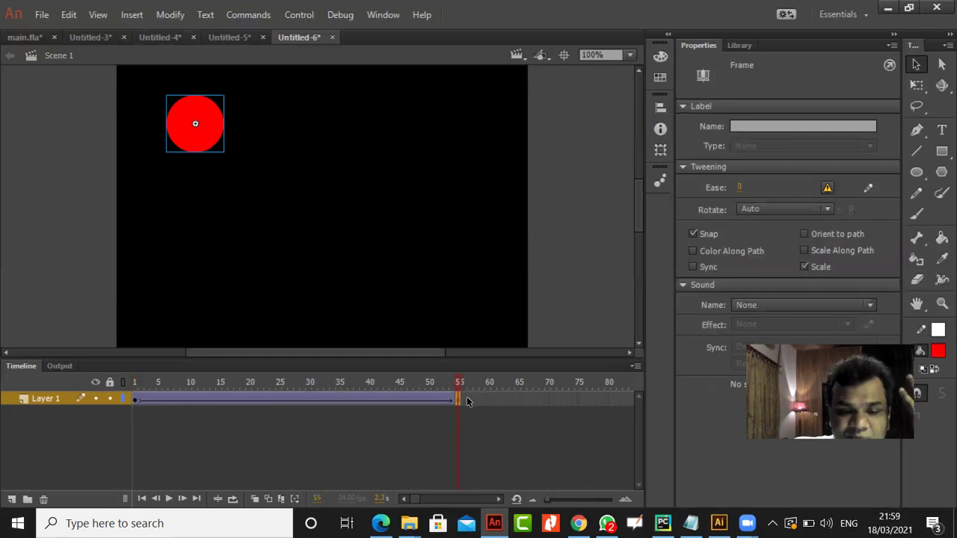
Add a classic motion guide to Layer 1 and draw a large circle about 309 px wide on the guide layer
{"action": "right_click", "coordinate": [40, 396]}
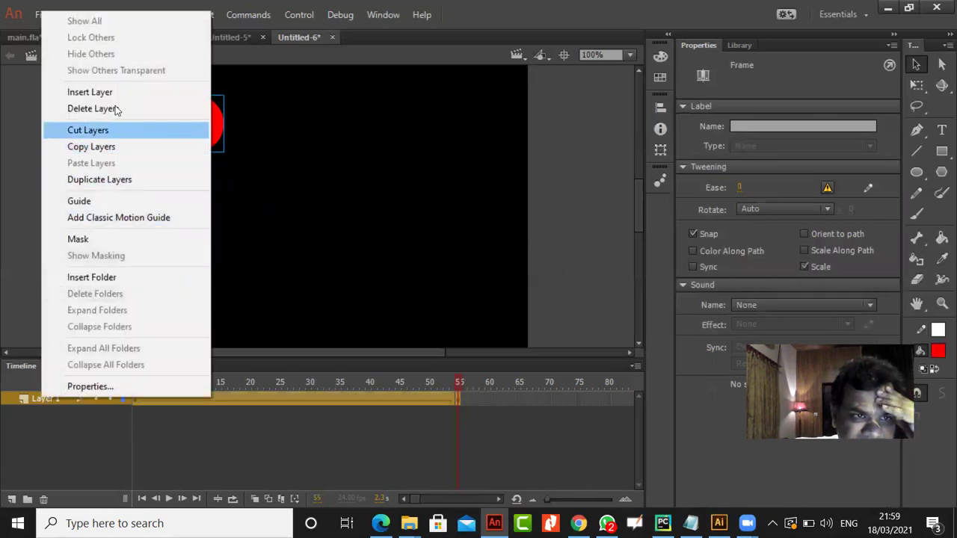
{"action": "left_click", "coordinate": [130, 217]}
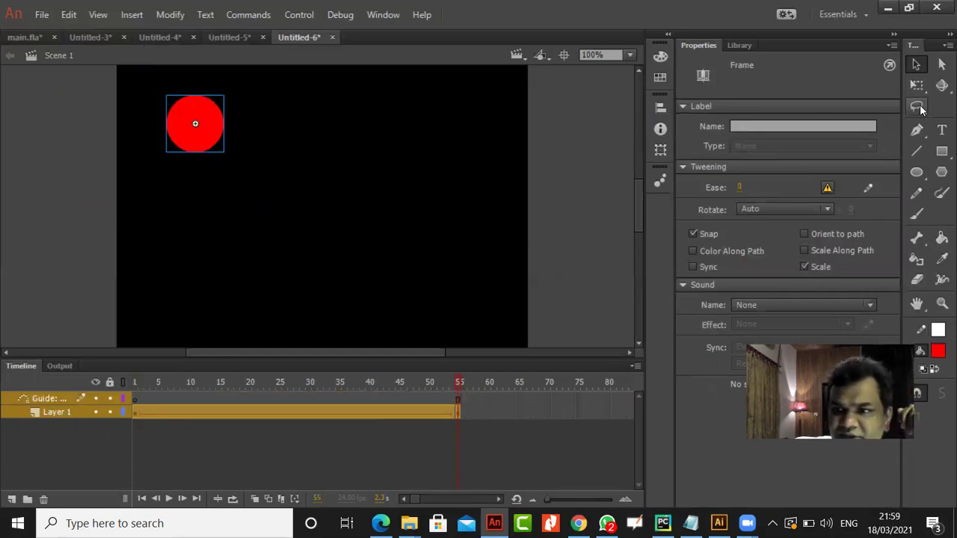
{"action": "left_click", "coordinate": [916, 172]}
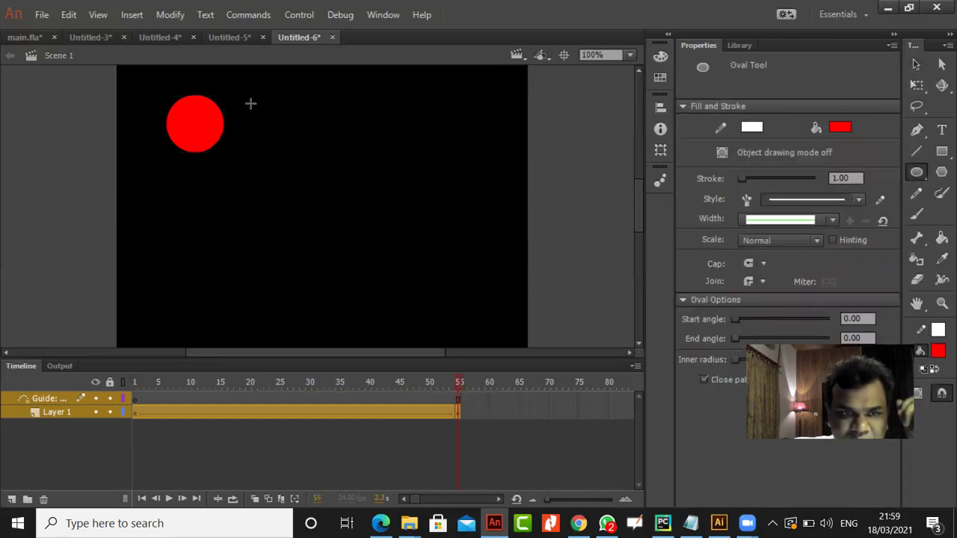
{"action": "left_click_drag", "start_coordinate": [247, 101], "coordinate": [482, 296]}
Move the small circle at frame 55 onto the large circle's upper-left edge and delete the large circle's red fill, keeping its outline
{"action": "left_click", "coordinate": [916, 64]}
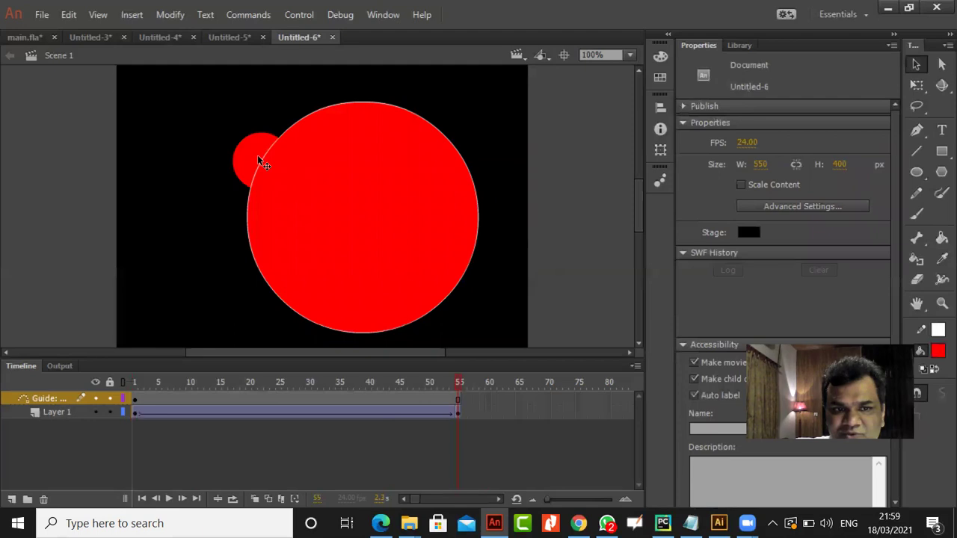
{"action": "left_click", "coordinate": [317, 238]}
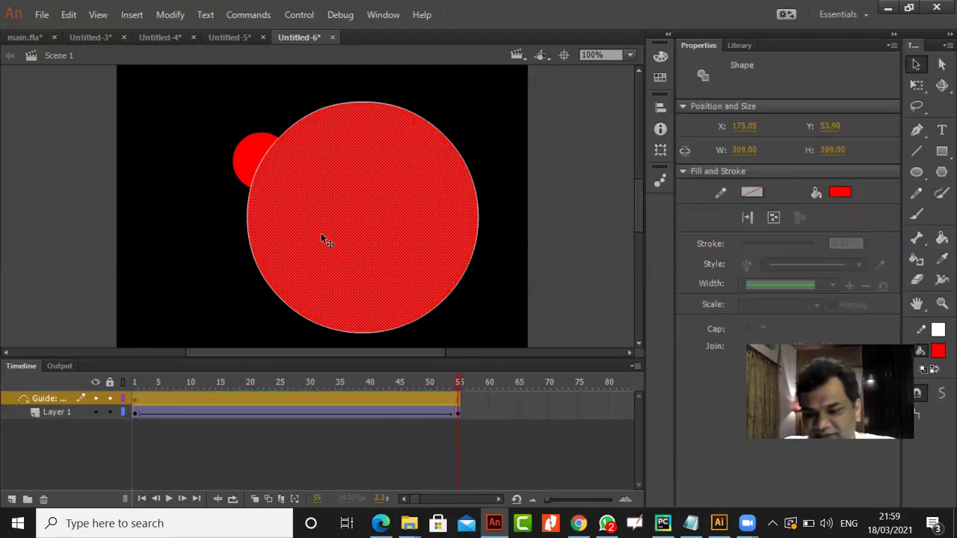
{"action": "key", "text": "Delete"}
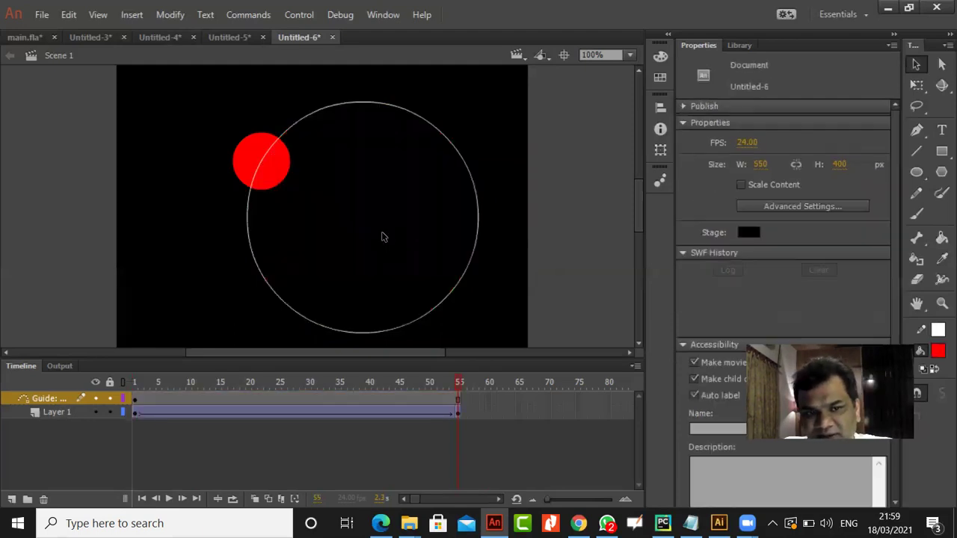
{"action": "left_click", "coordinate": [254, 266]}
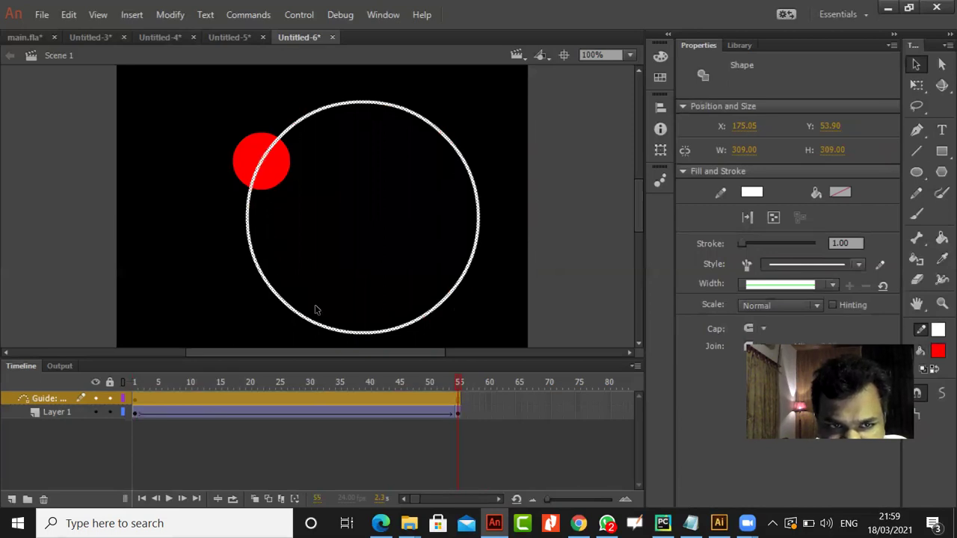
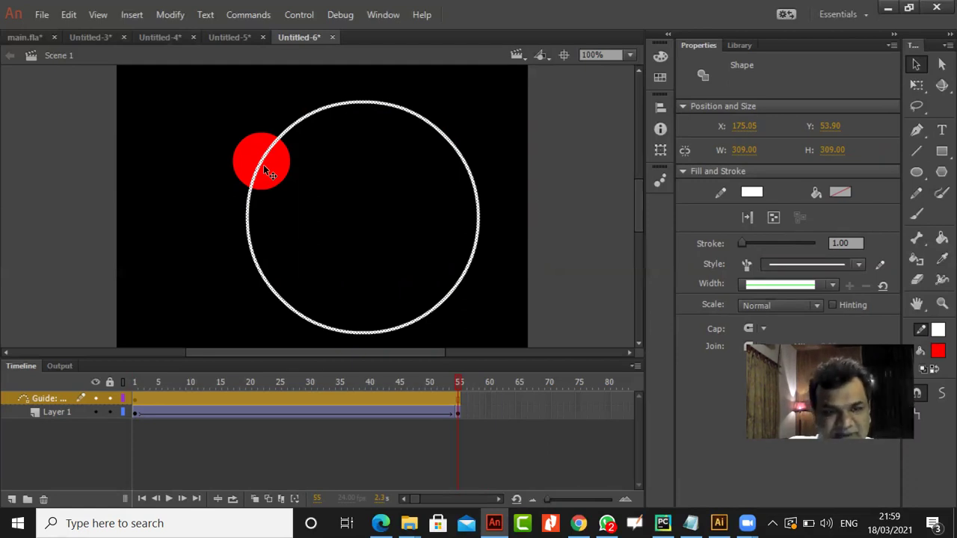
Undo the last guide-circle edits until the motion guide layer is empty again
{"action": "key", "text": "ctrl+z"}
{"action": "key", "text": "ctrl+z"}
{"action": "key", "text": "ctrl+z"}
{"action": "key", "text": "ctrl+z"}
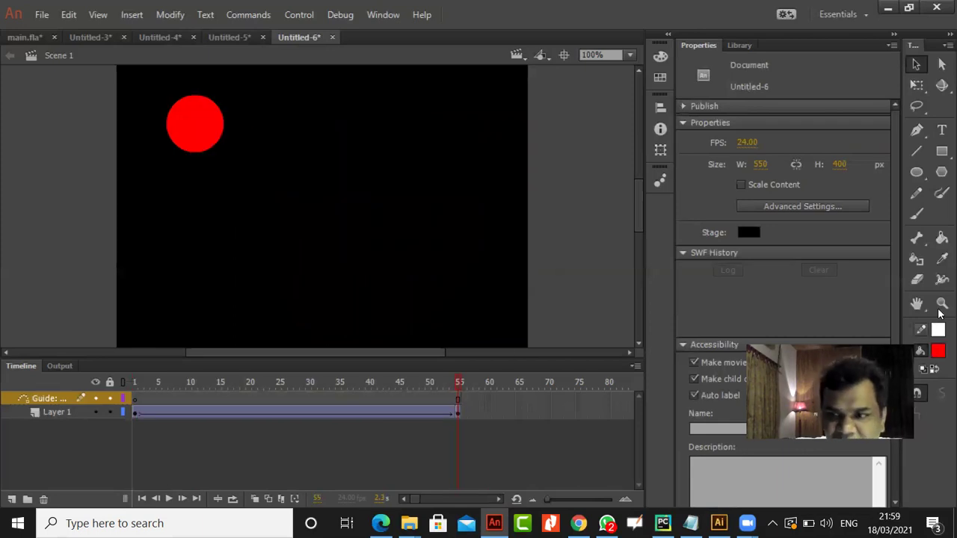
Draw a red-filled circle with a white outline, about 292 px across, on the guide layer with the Oval tool
{"action": "left_click", "coordinate": [916, 172]}
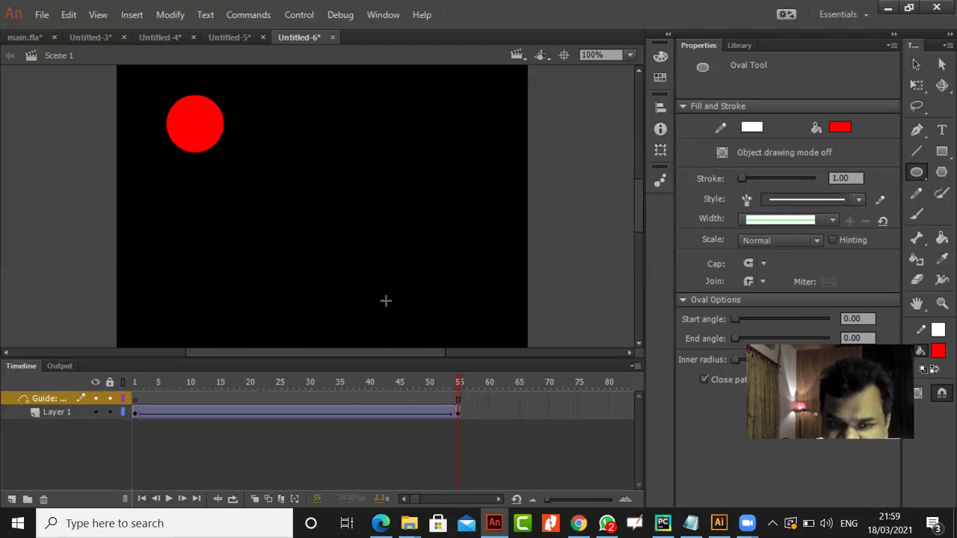
{"action": "left_click_drag", "start_coordinate": [255, 100], "coordinate": [473, 321]}
{"action": "left_click", "coordinate": [917, 64]}
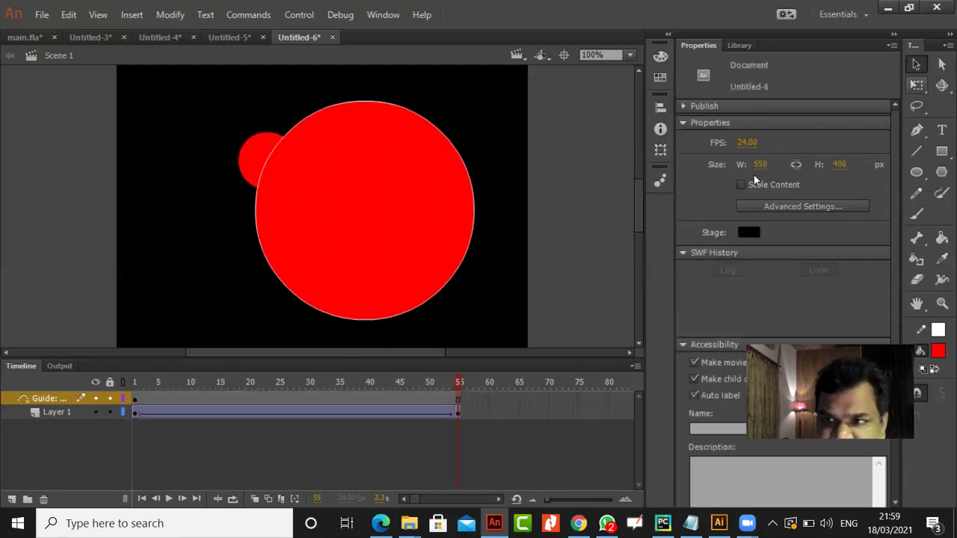
Delete the large circle's red fill, keeping only its white outline as the guide path
{"action": "key", "text": "ctrl+equal"}
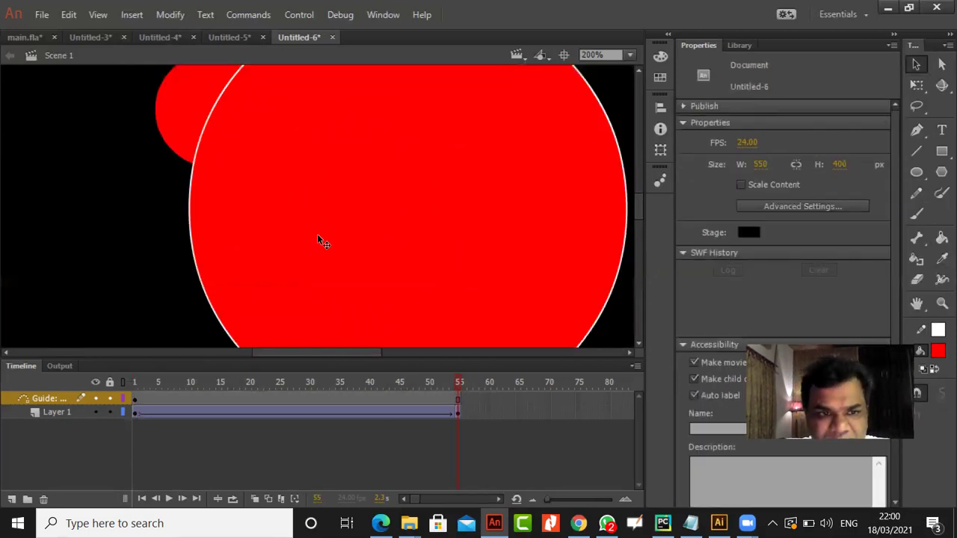
{"action": "key", "text": "ctrl+equal"}
{"action": "left_click", "coordinate": [66, 229]}
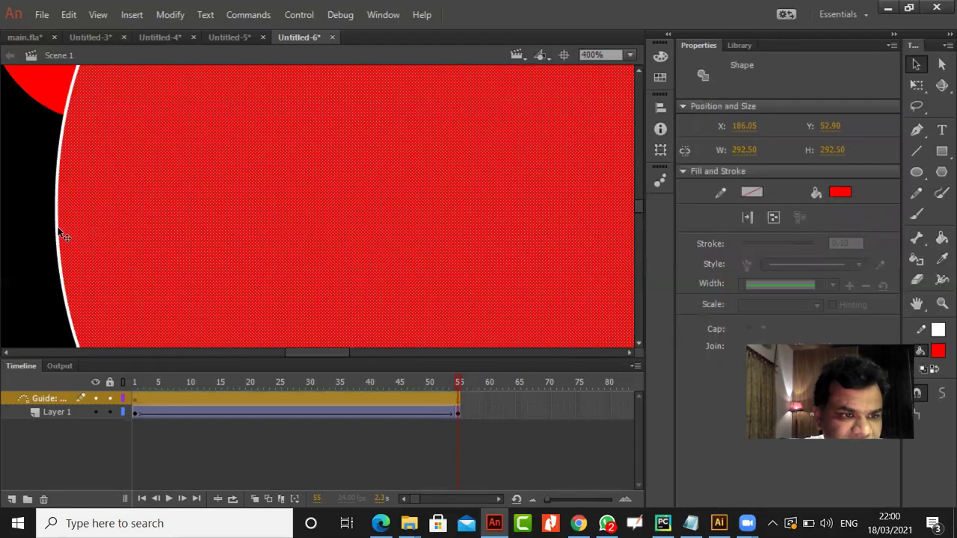
{"action": "left_click", "coordinate": [58, 234]}
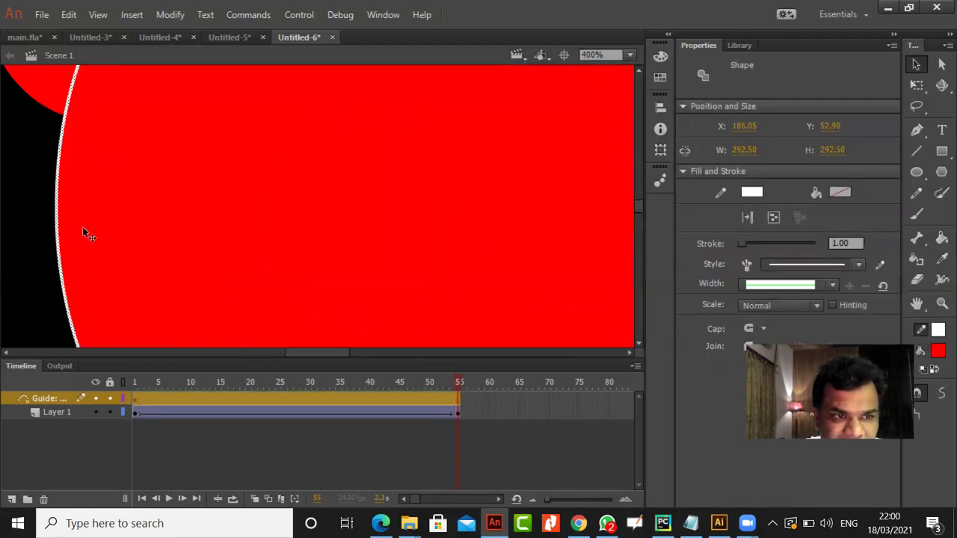
{"action": "left_click", "coordinate": [84, 231]}
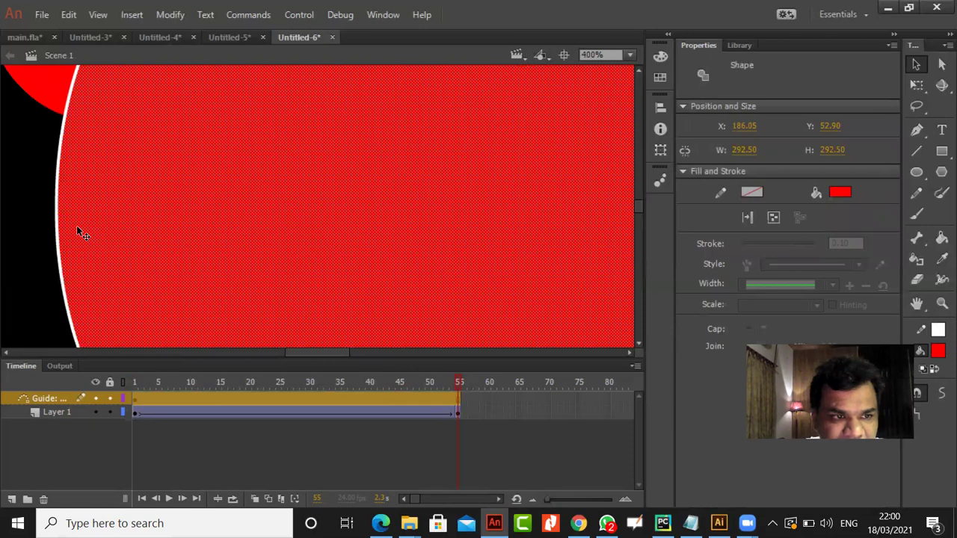
{"action": "key", "text": "ctrl+minus"}
{"action": "key", "text": "ctrl+minus"}
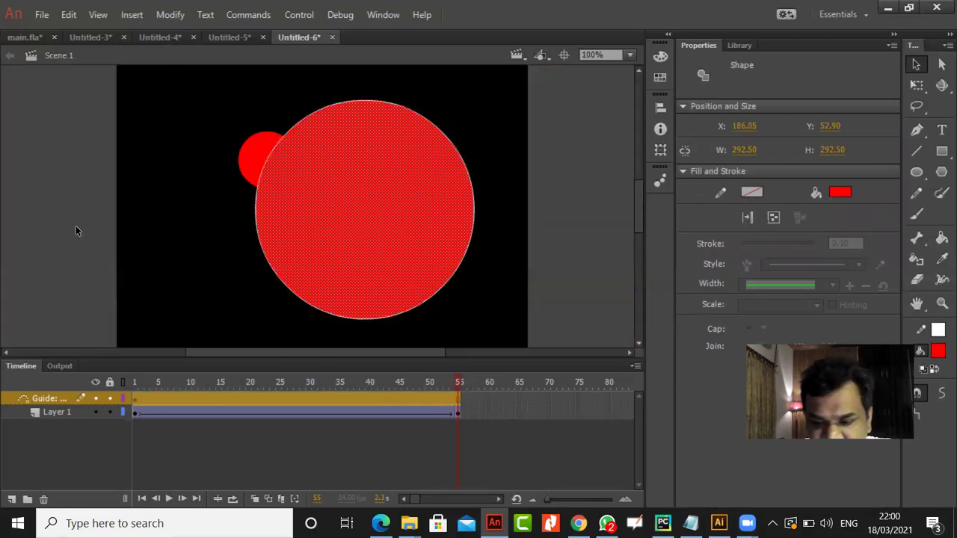
{"action": "key", "text": "Delete"}
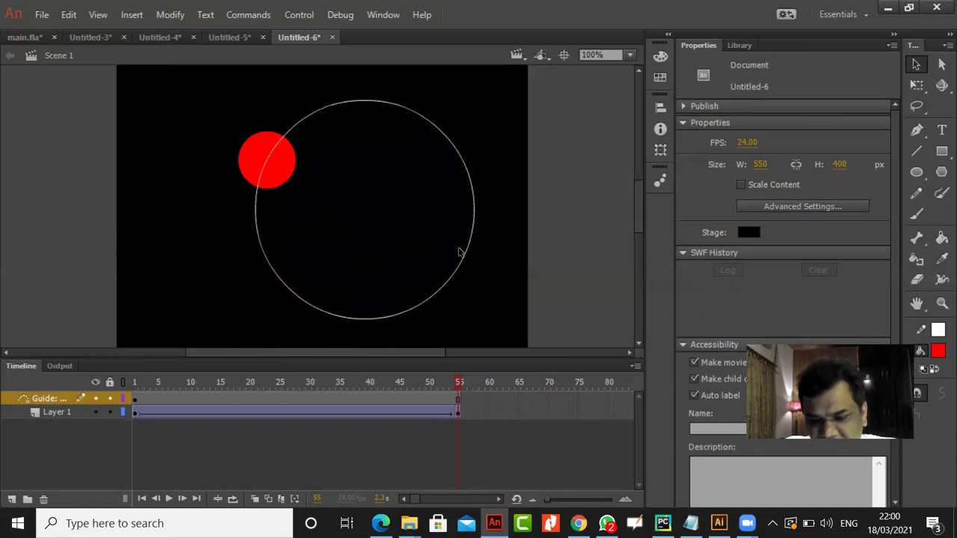
Cut a small gap about 2.6 px wide out of the circle outline near its top
{"action": "key", "text": "ctrl+equal"}
{"action": "key", "text": "ctrl+equal"}
{"action": "key", "text": "ctrl+equal"}
{"action": "scroll", "coordinate": [459, 253], "scroll_direction": "down", "scroll_amount": 6}
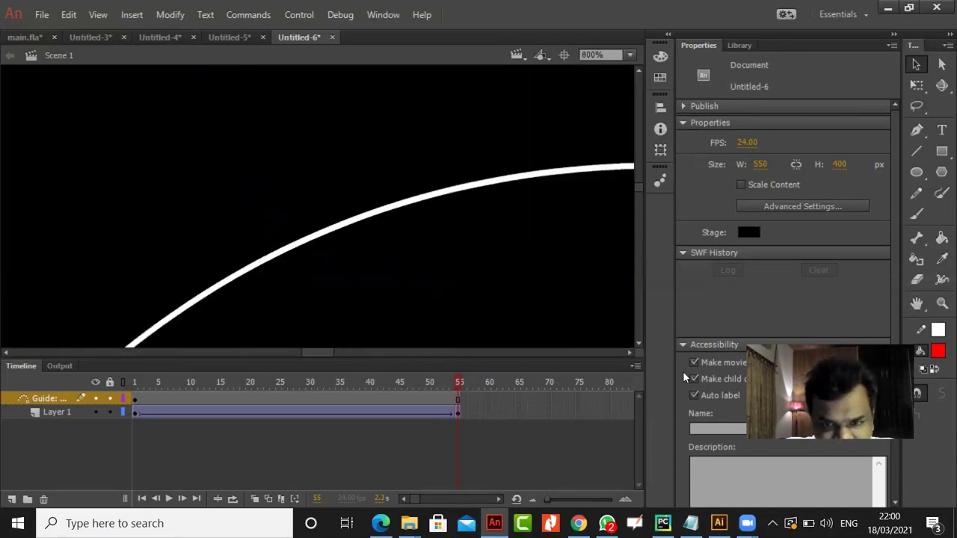
{"action": "left_click", "coordinate": [628, 352]}
{"action": "left_click", "coordinate": [628, 353]}
{"action": "mouse_move", "coordinate": [286, 131]}
{"action": "left_mouse_down"}
{"action": "mouse_move", "coordinate": [313, 192]}
{"action": "mouse_move", "coordinate": [302, 223]}
{"action": "left_mouse_up"}
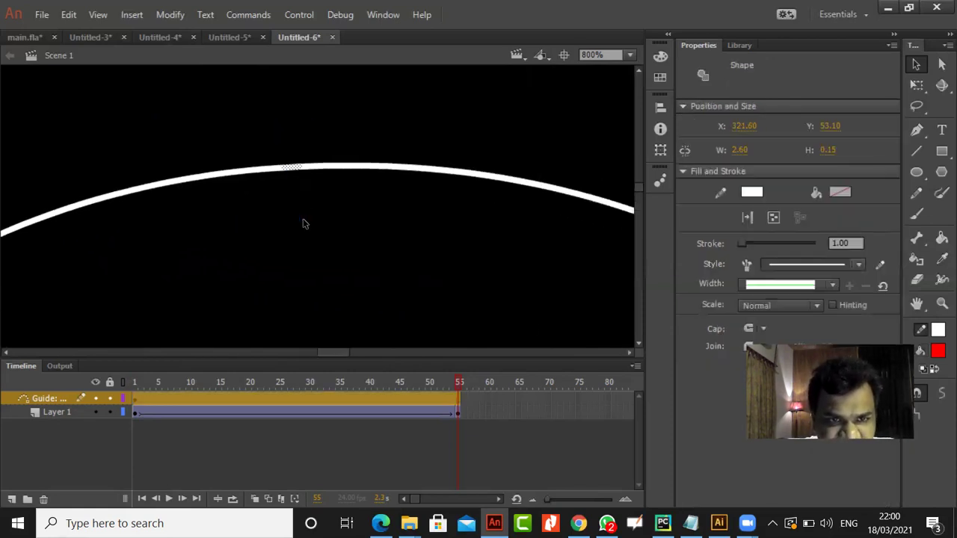
{"action": "key", "text": "Delete"}
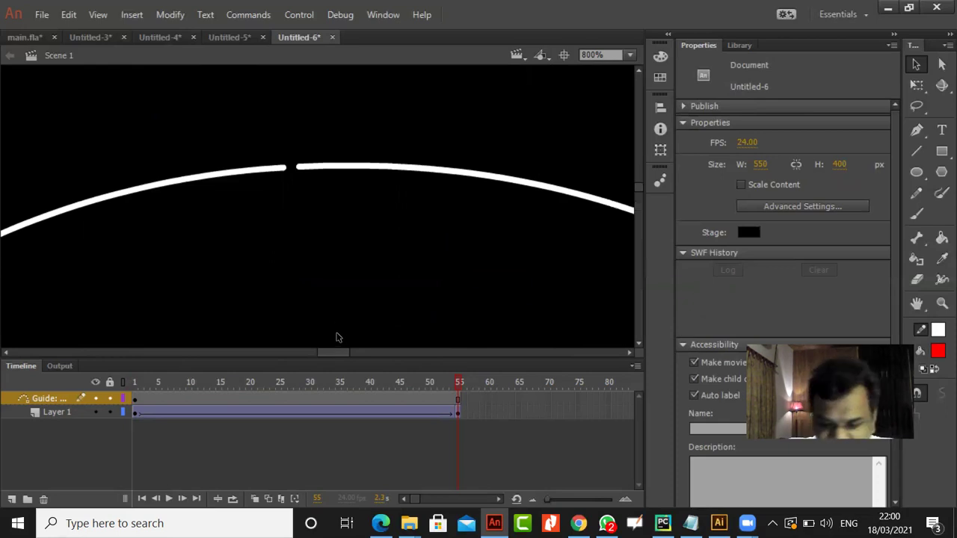
Snap the red ball in frame 55 onto the guide path just right of the gap, at about X 333, Y 53
{"action": "key", "text": "ctrl+minus"}
{"action": "key", "text": "ctrl+minus"}
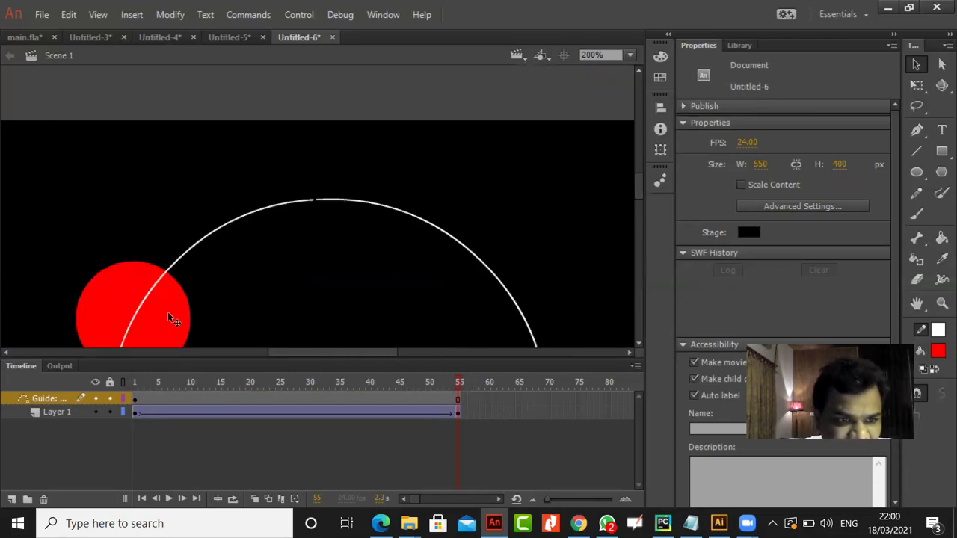
{"action": "left_click_drag", "start_coordinate": [163, 331], "coordinate": [329, 207]}
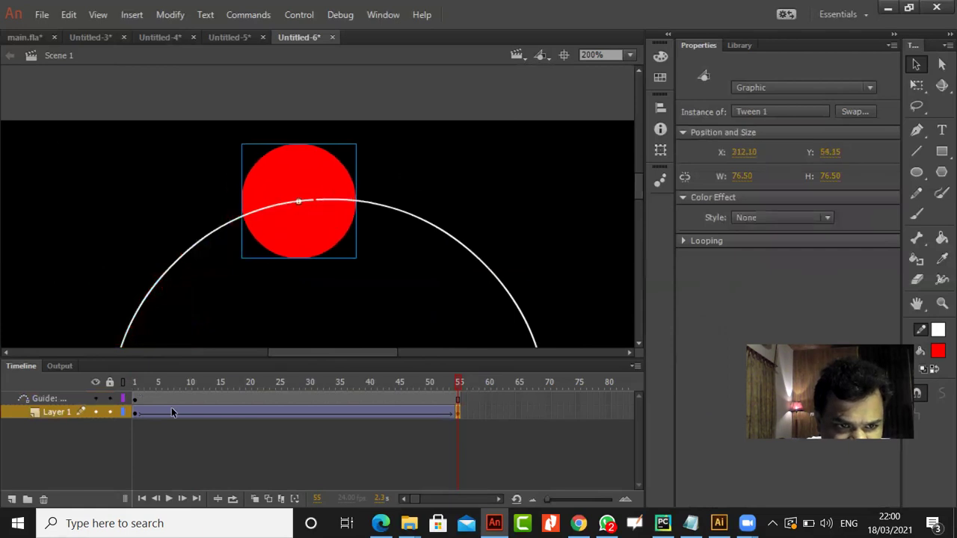
{"action": "left_click", "coordinate": [455, 409]}
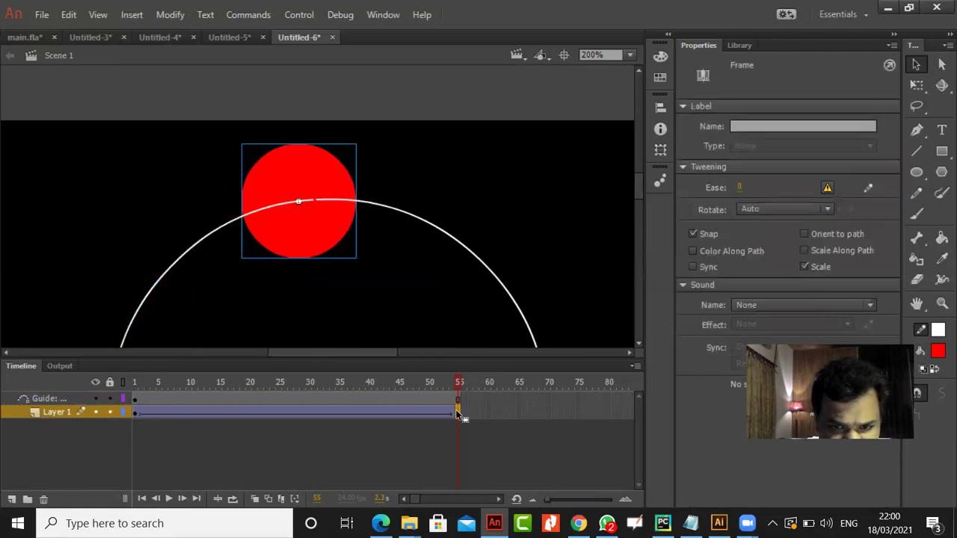
{"action": "left_click", "coordinate": [136, 415]}
{"action": "left_click_drag", "start_coordinate": [171, 332], "coordinate": [337, 218]}
{"action": "left_click", "coordinate": [457, 412]}
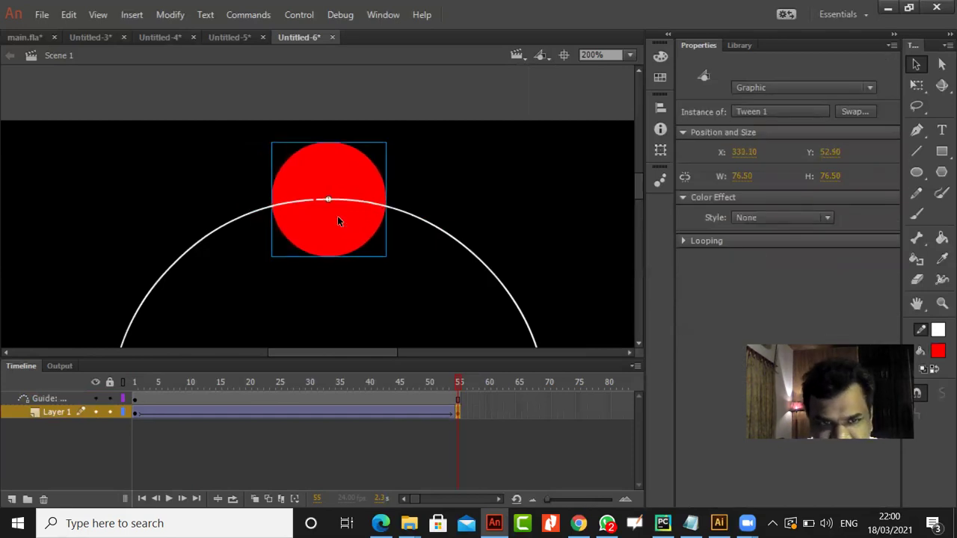
Play the timeline and adjust the red ball's position in frame 1 along the guide path near the gap
{"action": "key", "text": "Return"}
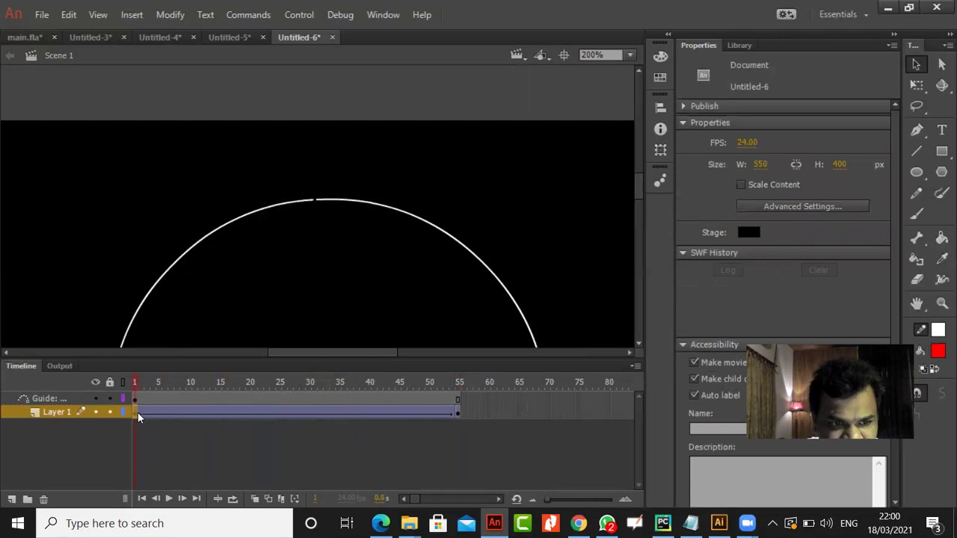
{"action": "left_click", "coordinate": [135, 412]}
{"action": "key", "text": "Right"}
{"action": "key", "text": "Right"}
{"action": "key", "text": "Right"}
Nudge the red ball in frame 55 left along the guide path toward the gap, to X 326.80
{"action": "left_click", "coordinate": [457, 413]}
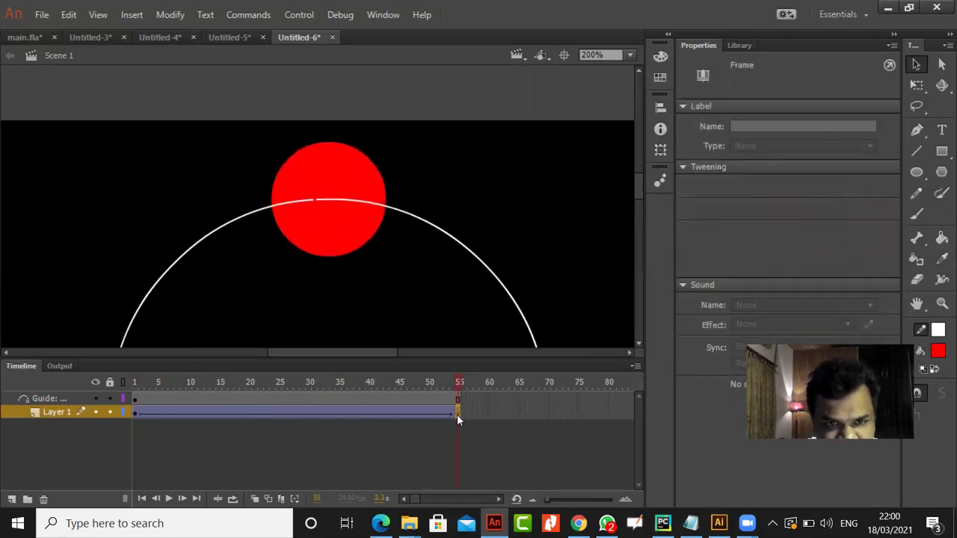
{"action": "key", "text": "Left"}
{"action": "key", "text": "Left"}
{"action": "key", "text": "Left"}
{"action": "key", "text": "Left"}
{"action": "key", "text": "Left"}
{"action": "key", "text": "Left"}
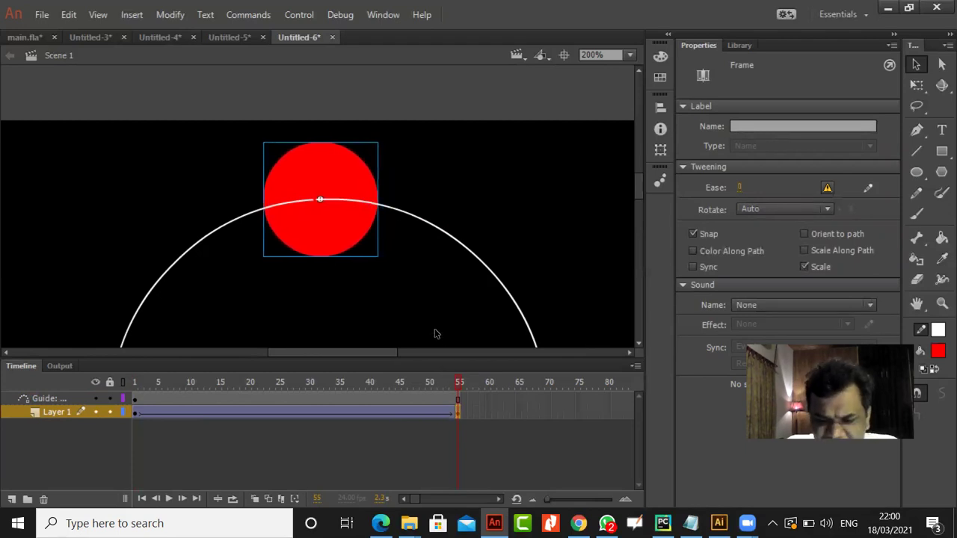
Test the movie to check the ball's motion along the circle, and close the preview
{"action": "key", "text": "ctrl+Return"}
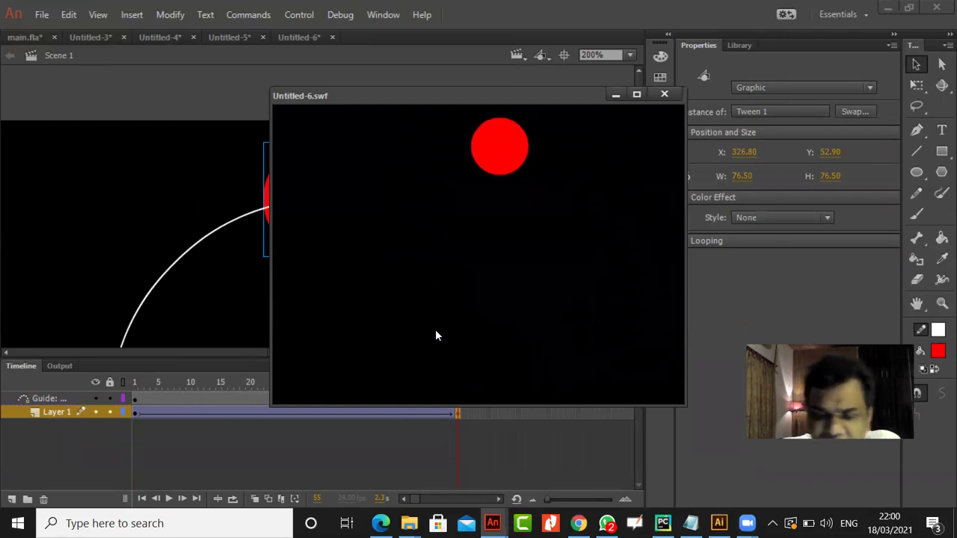
{"action": "left_click", "coordinate": [664, 95]}
{"action": "key", "text": "ctrl+1"}
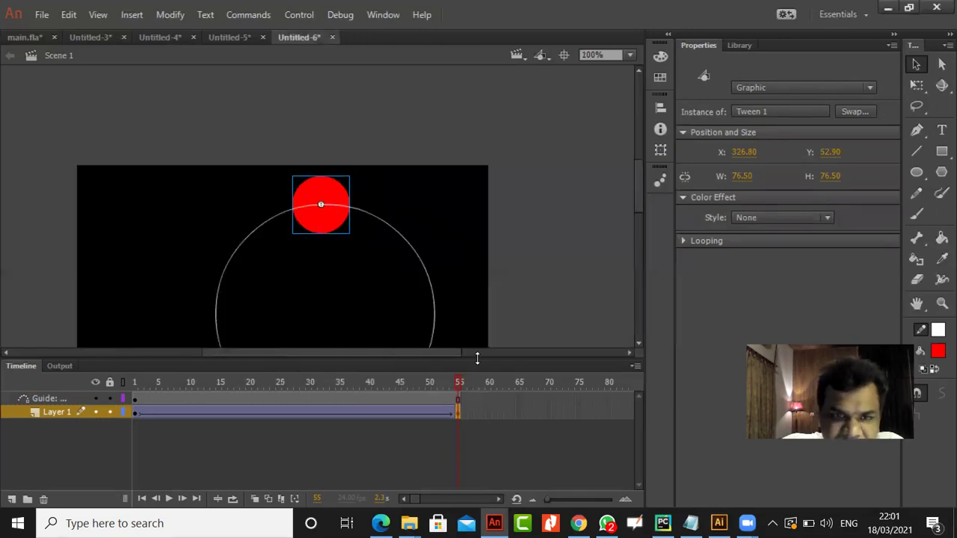
Squash the circular guide path into an oval about 187 px high with Free Transform and tilt it counterclockwise
{"action": "scroll", "coordinate": [427, 278], "scroll_direction": "down", "scroll_amount": 3}
{"action": "scroll", "coordinate": [426, 271], "scroll_direction": "up", "scroll_amount": 3}
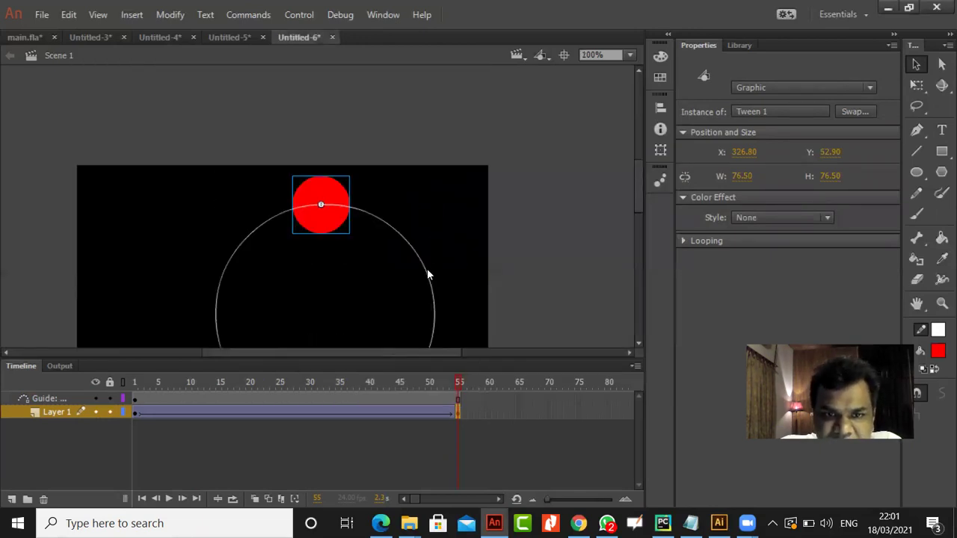
{"action": "scroll", "coordinate": [432, 276], "scroll_direction": "down", "scroll_amount": 2}
{"action": "left_click", "coordinate": [433, 261]}
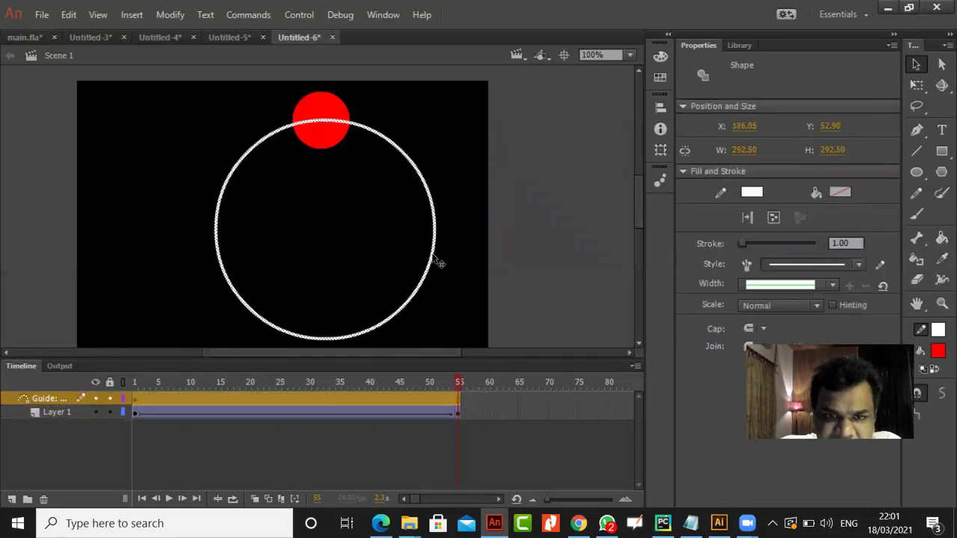
{"action": "left_click", "coordinate": [917, 85]}
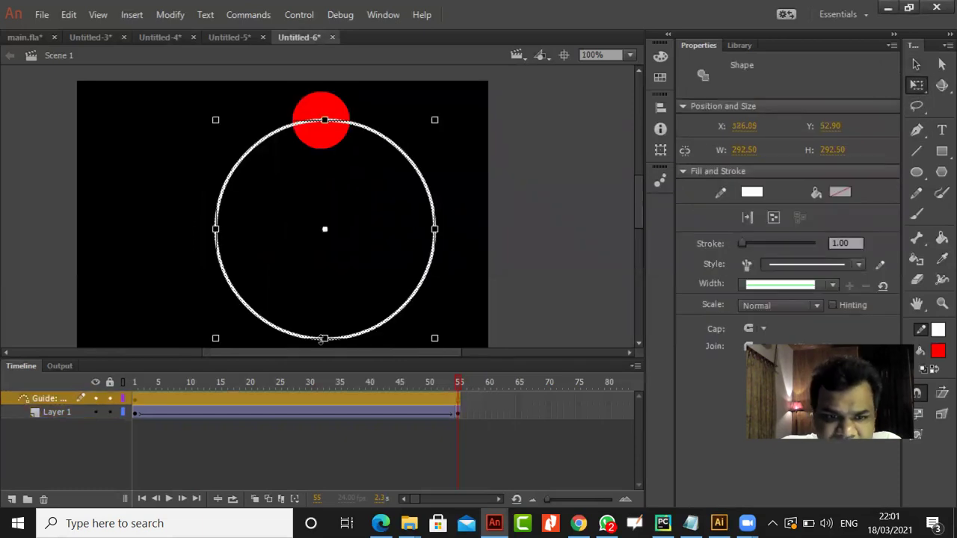
{"action": "left_click_drag", "start_coordinate": [325, 317], "coordinate": [325, 297]}
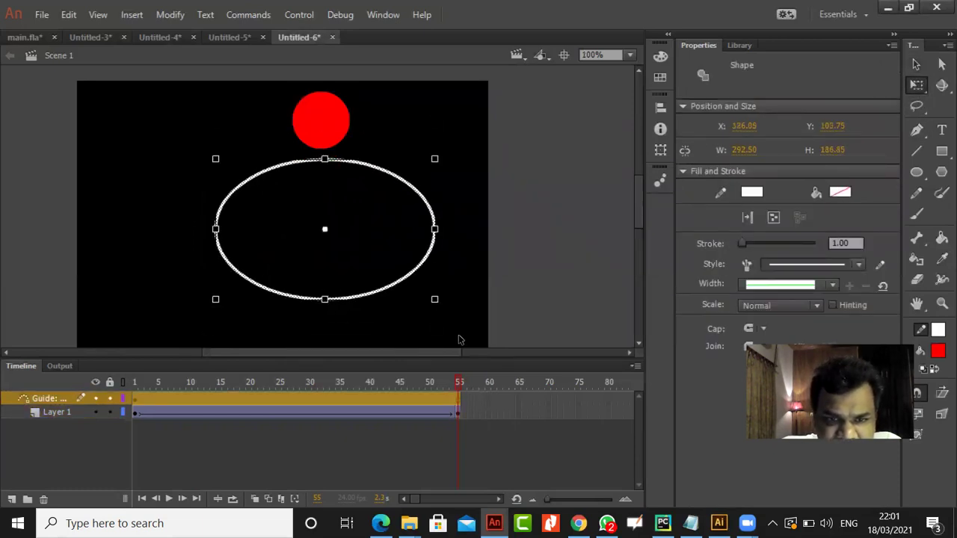
{"action": "left_click_drag", "start_coordinate": [441, 310], "coordinate": [478, 288]}
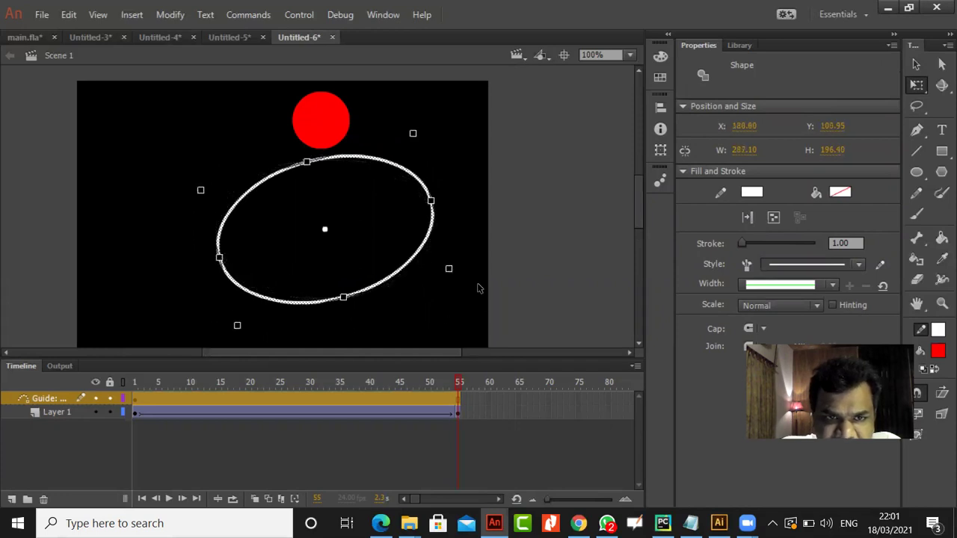
{"action": "left_click", "coordinate": [916, 64]}
{"action": "left_click", "coordinate": [574, 199]}
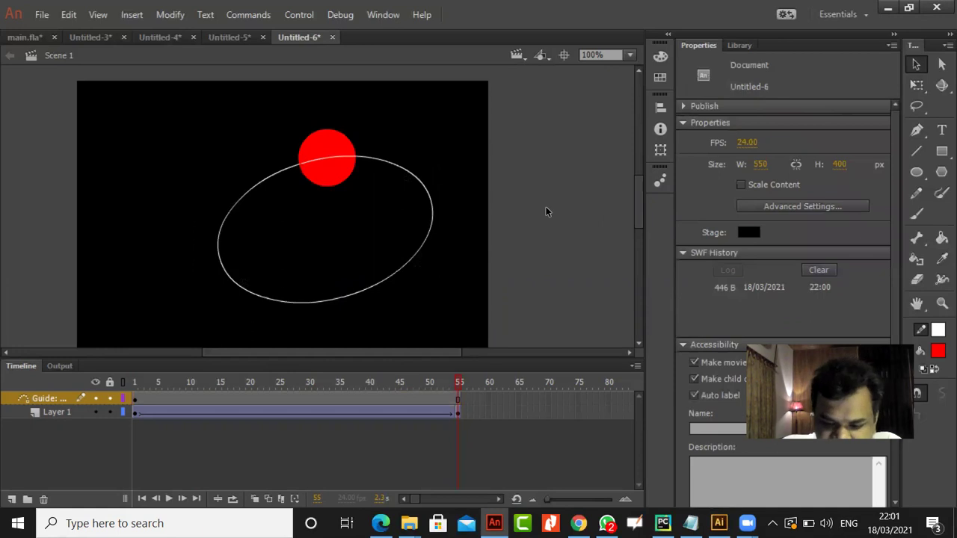
Test the movie with the tilted oval path and close the preview
{"action": "key", "text": "ctrl+Return"}
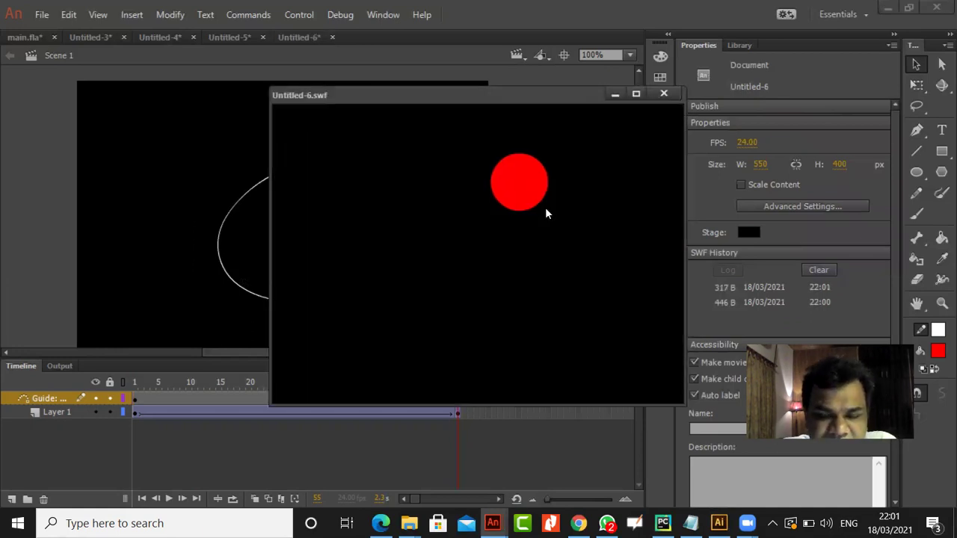
{"action": "left_click", "coordinate": [664, 93]}
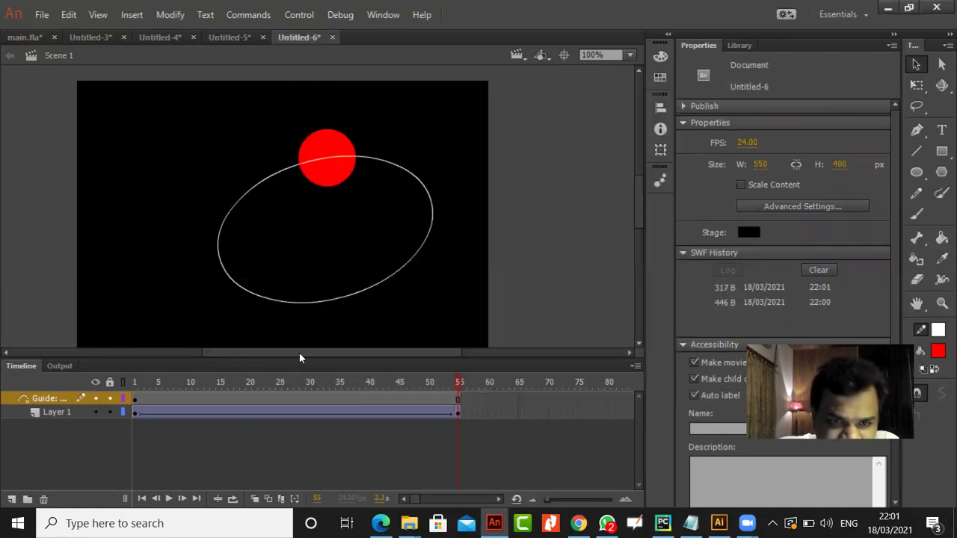
Nudge the red ball in frame 1 left along the oval guide path up to the right end of the gap
{"action": "left_click", "coordinate": [135, 411]}
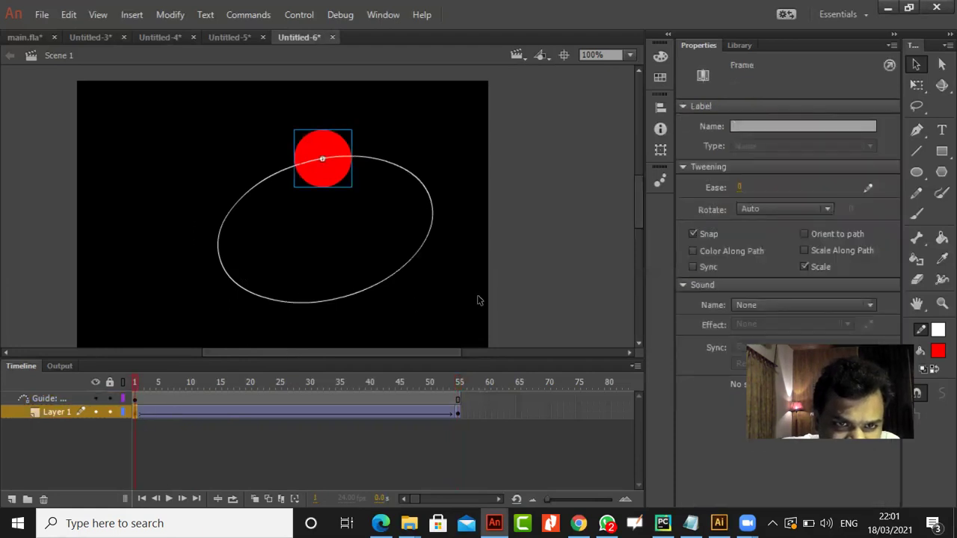
{"action": "key", "text": "ctrl+4"}
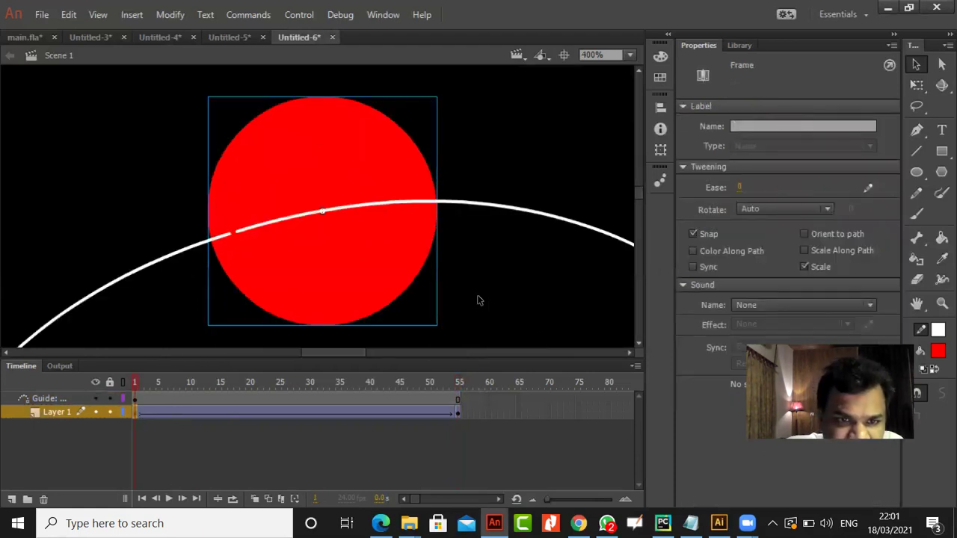
{"action": "key", "text": "Left"}
{"action": "key", "text": "Left"}
{"action": "key", "text": "Left"}
{"action": "key", "text": "Left"}
{"action": "key", "text": "Left"}
{"action": "key", "text": "Left"}
{"action": "key", "text": "Left"}
{"action": "key", "text": "Left"}
{"action": "key", "text": "Left"}
{"action": "key", "text": "Left"}
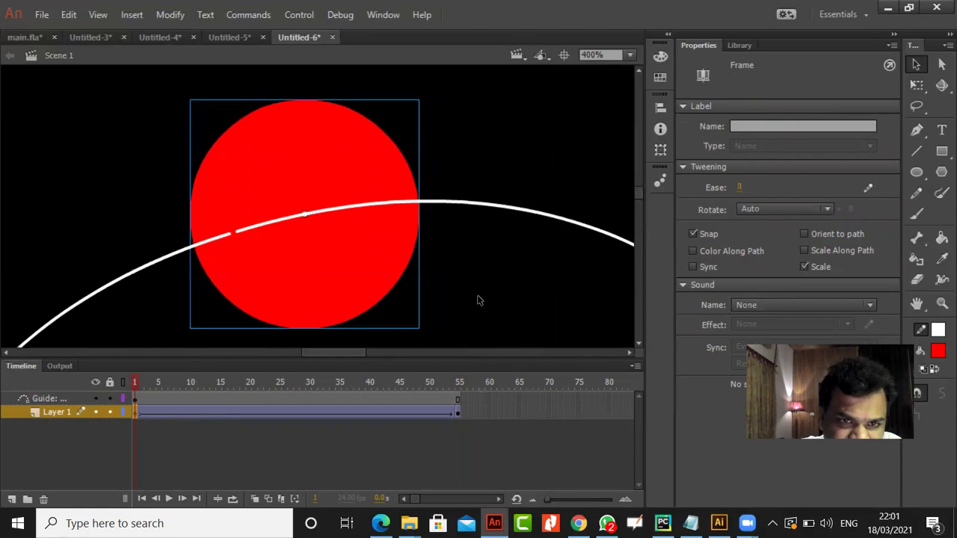
{"action": "key", "text": "Left"}
{"action": "key", "text": "Left"}
{"action": "key", "text": "Left"}
{"action": "key", "text": "Left"}
{"action": "key", "text": "Left"}
{"action": "key", "text": "Left"}
{"action": "key", "text": "Left"}
{"action": "key", "text": "Left"}
{"action": "key", "text": "Left"}
{"action": "key", "text": "Left"}
{"action": "key", "text": "Left"}
{"action": "key", "text": "Left"}
{"action": "key", "text": "Left"}
{"action": "key", "text": "Left"}
{"action": "key", "text": "Left"}
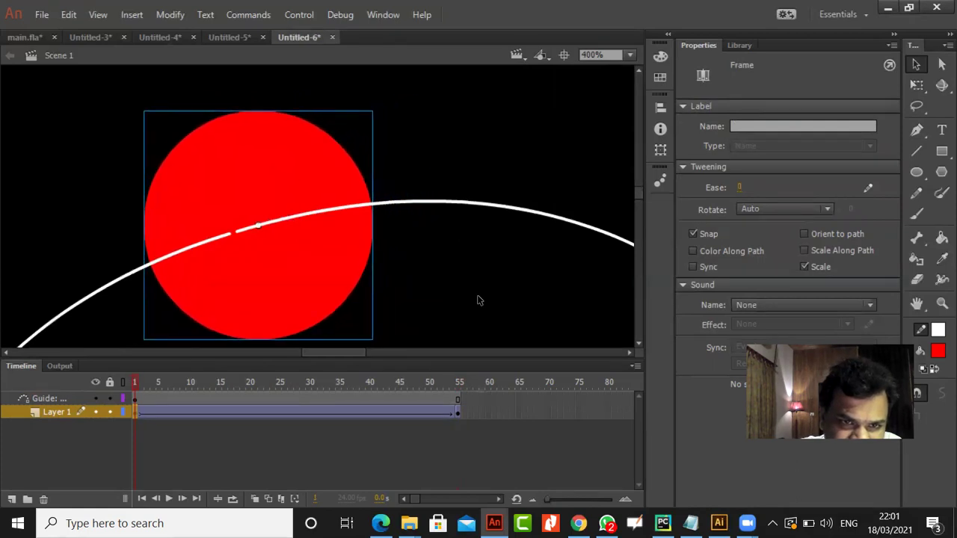
{"action": "key", "text": "Left"}
{"action": "key", "text": "Left"}
{"action": "key", "text": "Left"}
{"action": "key", "text": "Left"}
{"action": "key", "text": "Left"}
{"action": "key", "text": "Left"}
{"action": "key", "text": "Left"}
{"action": "key", "text": "Left"}
{"action": "key", "text": "Left"}
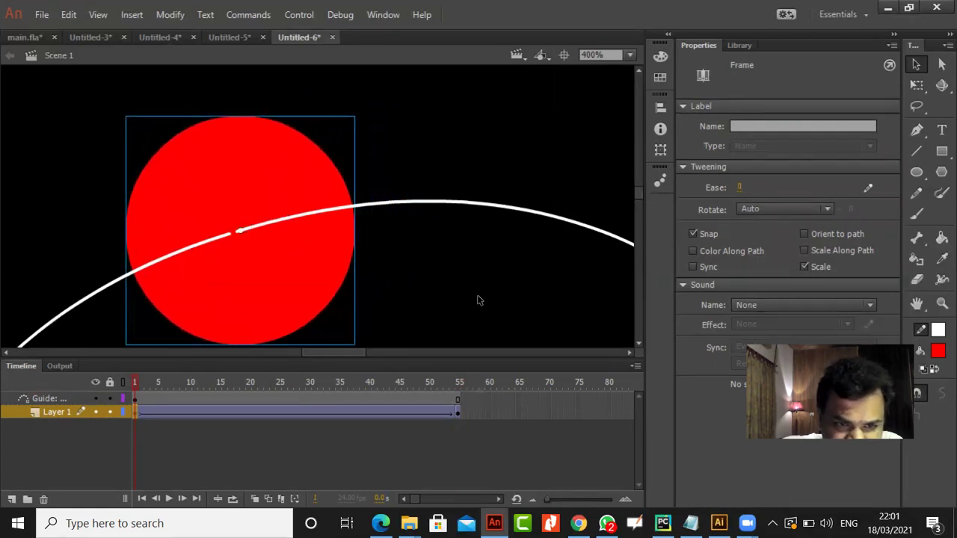
Move the red ball in frame 55 along the oval guide path onto the left end of the gap
{"action": "left_click", "coordinate": [459, 412]}
{"action": "left_click_drag", "start_coordinate": [389, 275], "coordinate": [236, 298]}
{"action": "key", "text": "Right"}
{"action": "key", "text": "Right"}
{"action": "key", "text": "Right"}
{"action": "key", "text": "Right"}
{"action": "key", "text": "Right"}
{"action": "key", "text": "Right"}
{"action": "key", "text": "Right"}
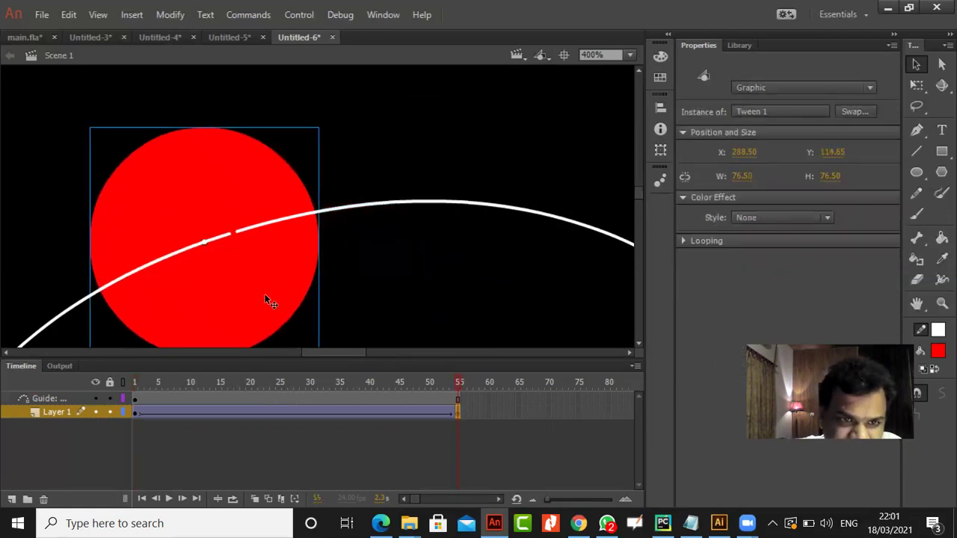
{"action": "key", "text": "Right"}
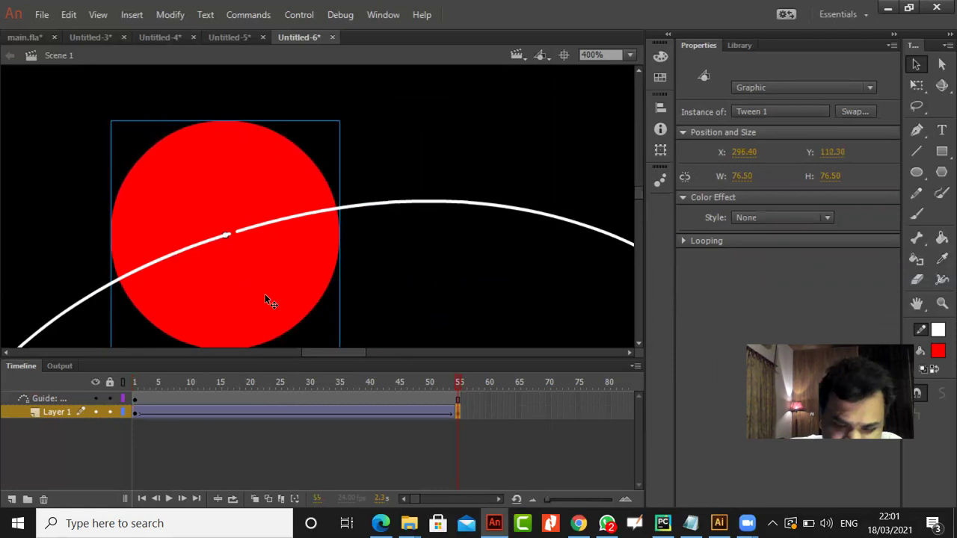
Test the movie to check the ball's full orbit around the oval, and close the preview
{"action": "key", "text": "ctrl+Return"}
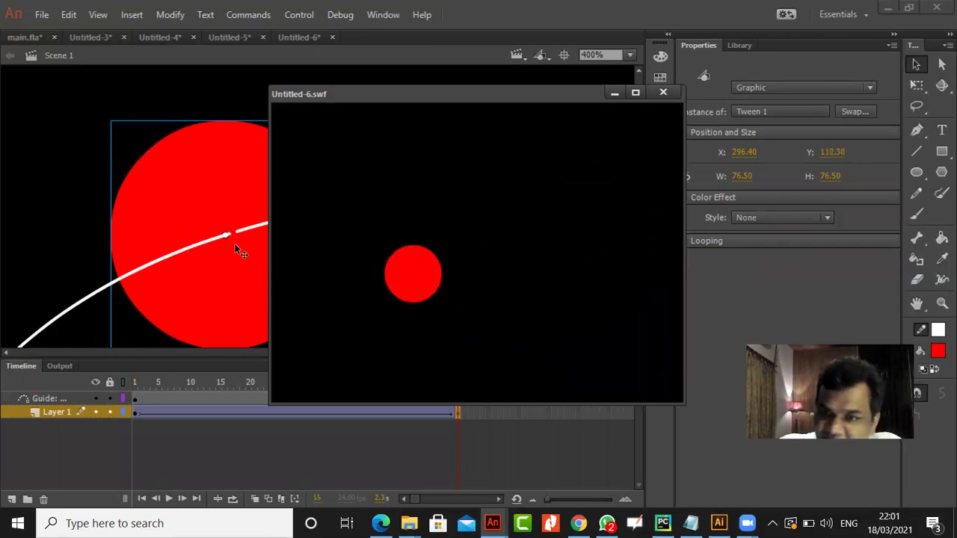
{"action": "left_click", "coordinate": [663, 93]}
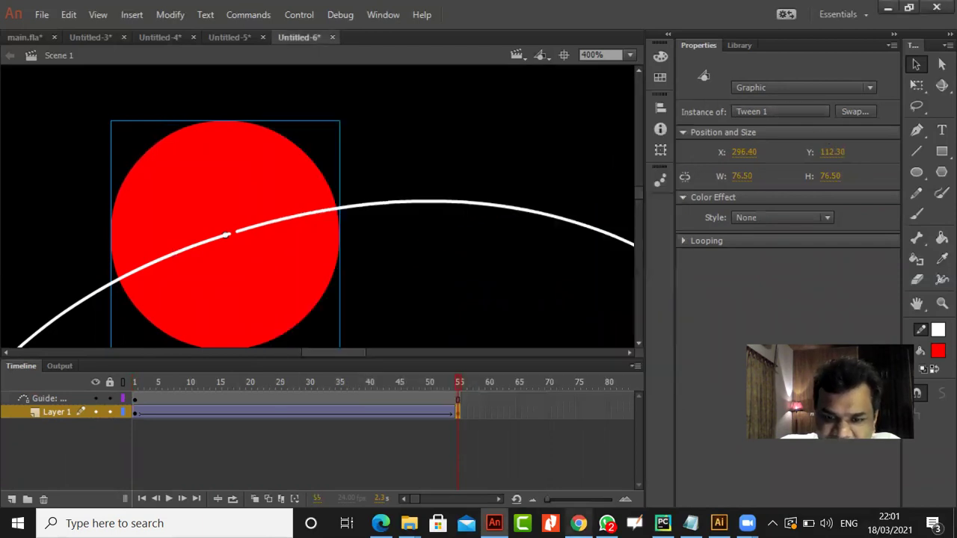
Switch to Chrome and search Google Images for "galaxy" in a new tab
{"action": "left_click", "coordinate": [588, 478]}
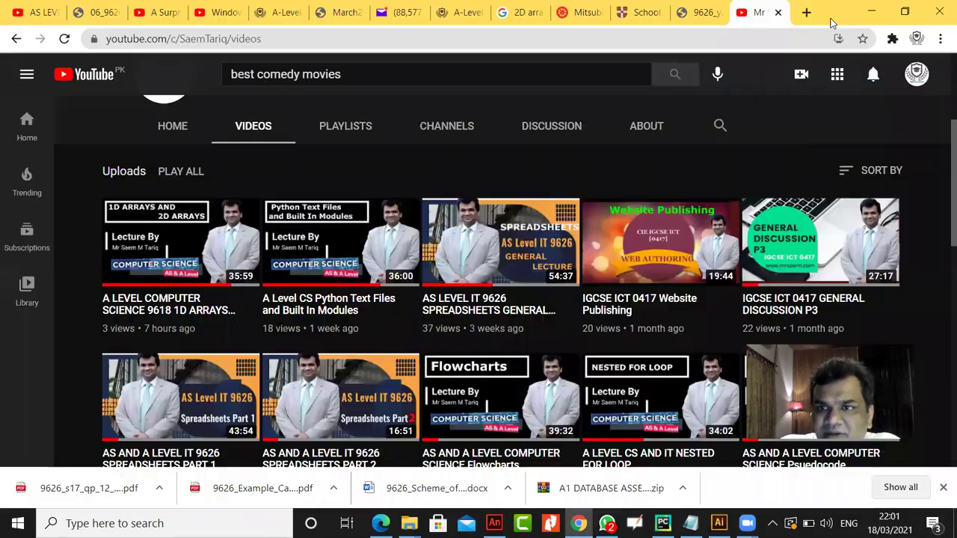
{"action": "left_click", "coordinate": [806, 12]}
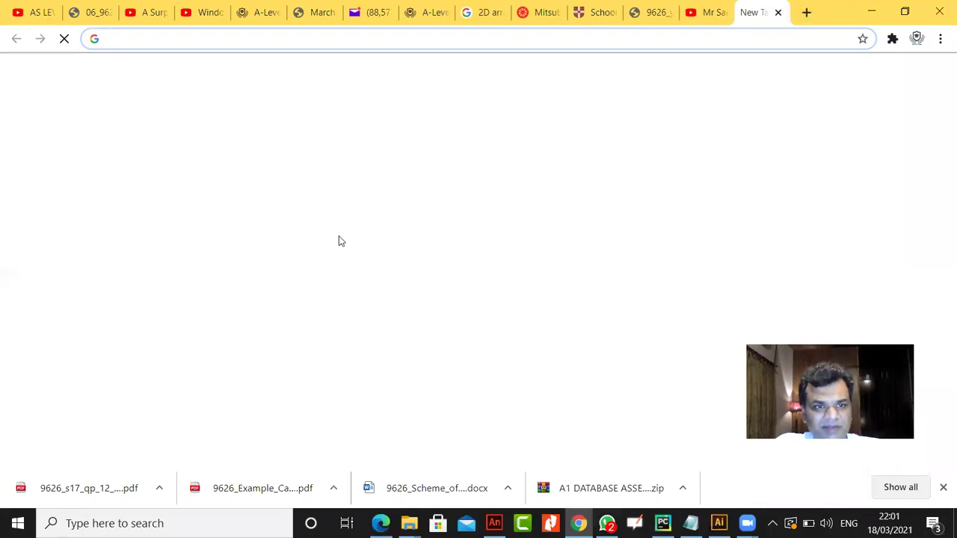
{"action": "left_click", "coordinate": [359, 286]}
{"action": "type", "text": "G"}
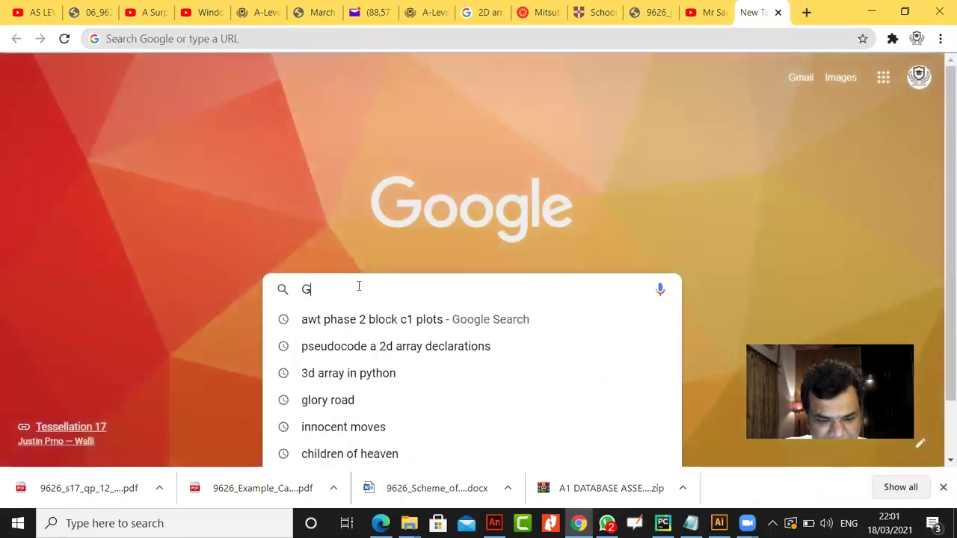
{"action": "type", "text": "alax"}
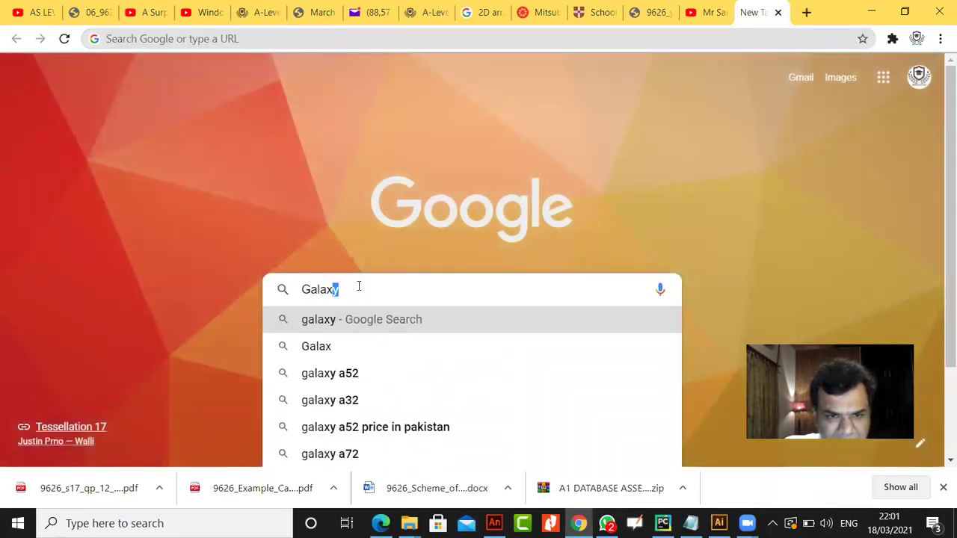
{"action": "left_click", "coordinate": [365, 322]}
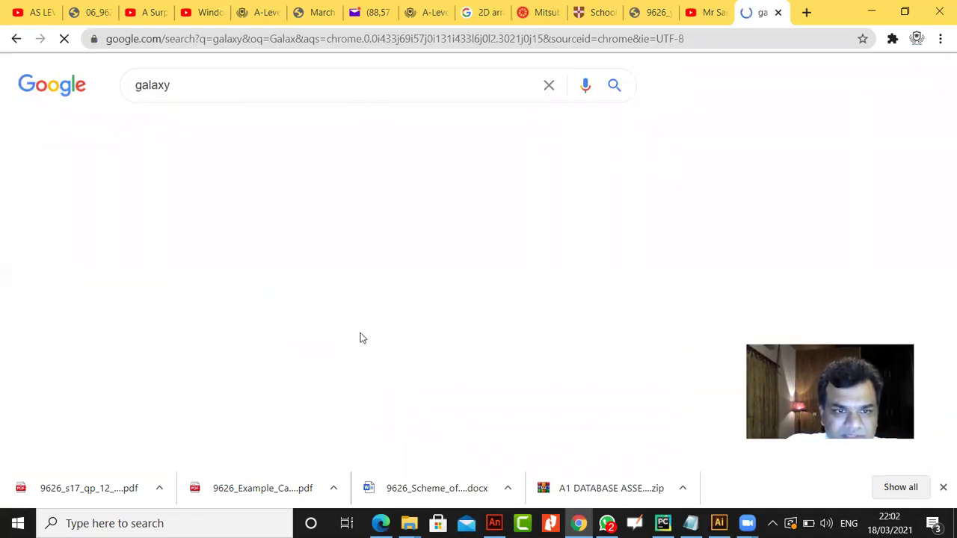
{"action": "left_click", "coordinate": [207, 127]}
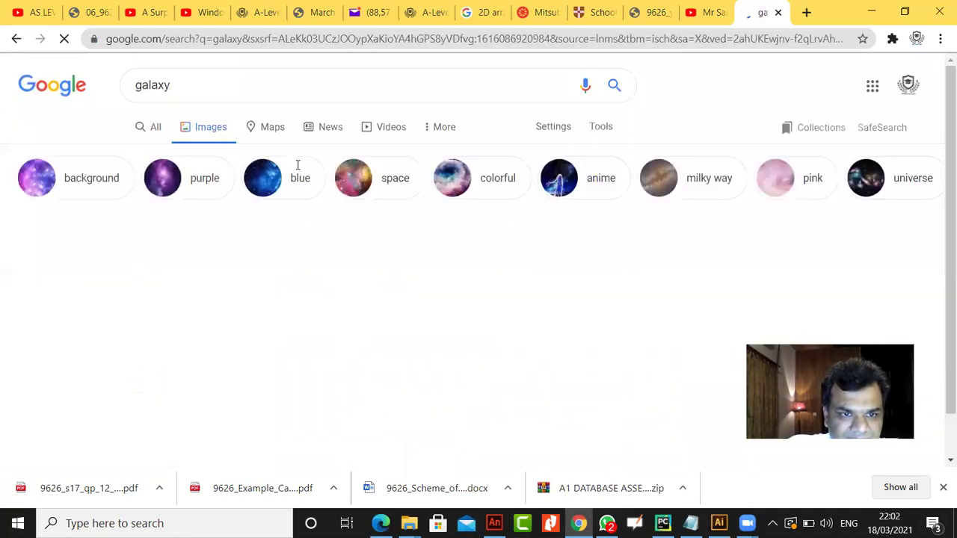
Open the "Primordial galaxy formed much faster" image result and copy its 696 × 392 picture
{"action": "left_click", "coordinate": [432, 216]}
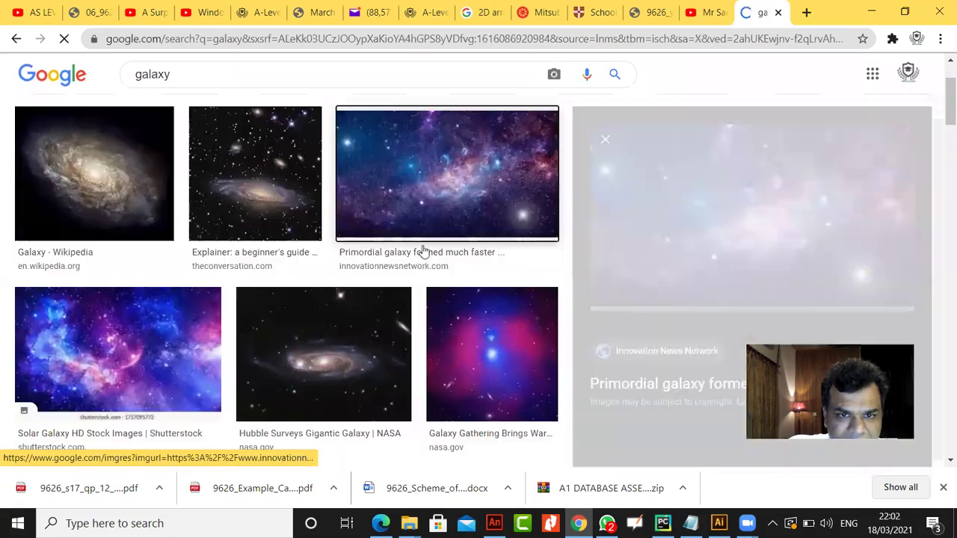
{"action": "right_click", "coordinate": [705, 200]}
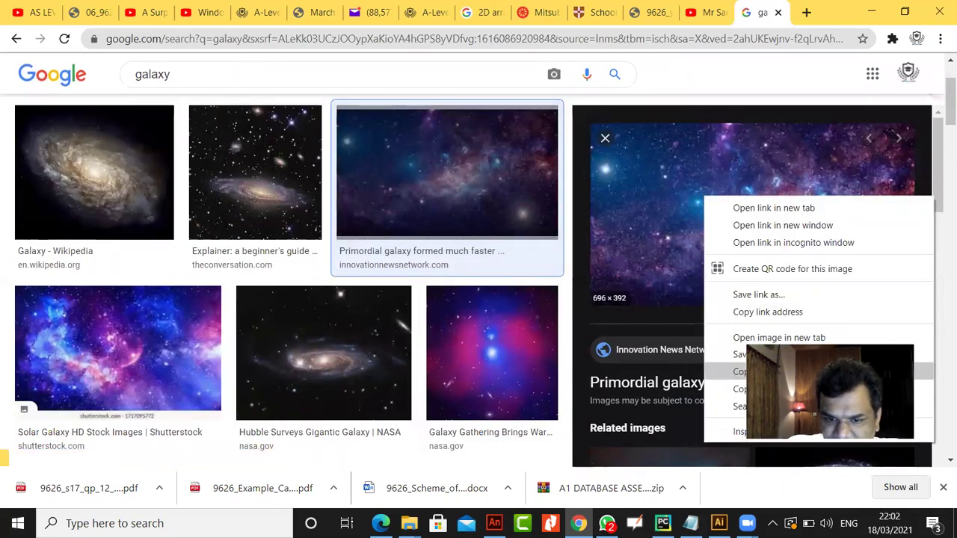
{"action": "left_click", "coordinate": [830, 372]}
Switch back to Adobe Animate, add a new layer below Layer 1, and paste the galaxy image there at X 0, Y 0
{"action": "left_click", "coordinate": [495, 525]}
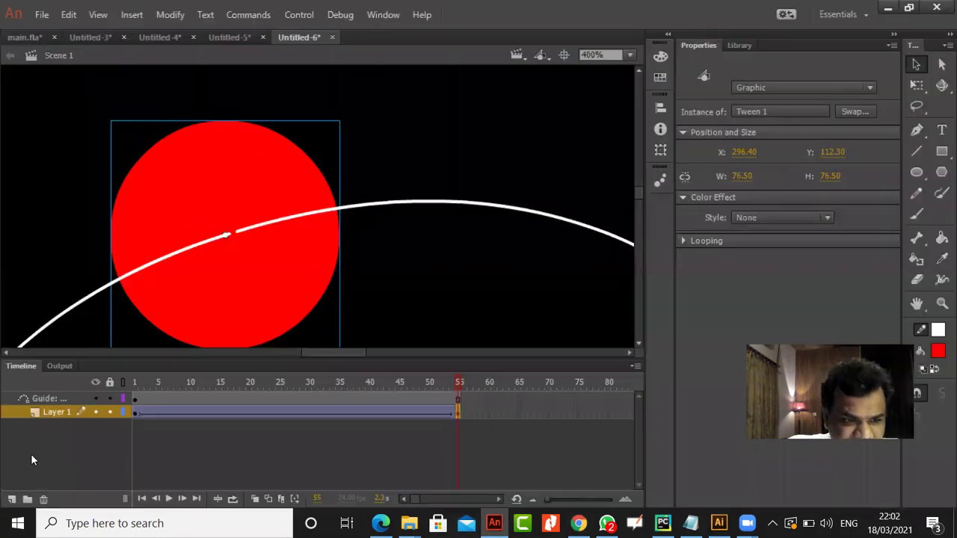
{"action": "left_click", "coordinate": [13, 499]}
{"action": "left_click_drag", "start_coordinate": [60, 414], "coordinate": [64, 433]}
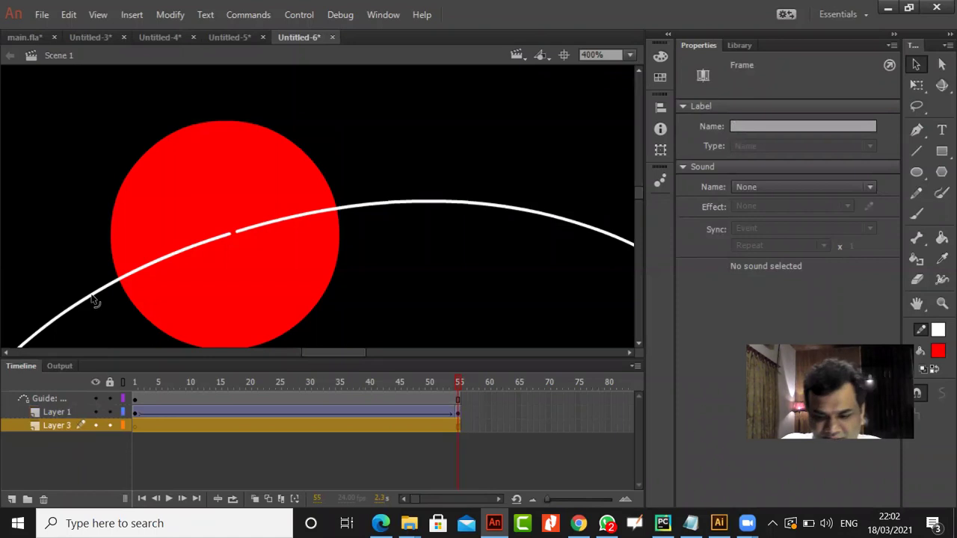
{"action": "key", "text": "ctrl+minus"}
{"action": "key", "text": "ctrl+minus"}
{"action": "left_click", "coordinate": [548, 244]}
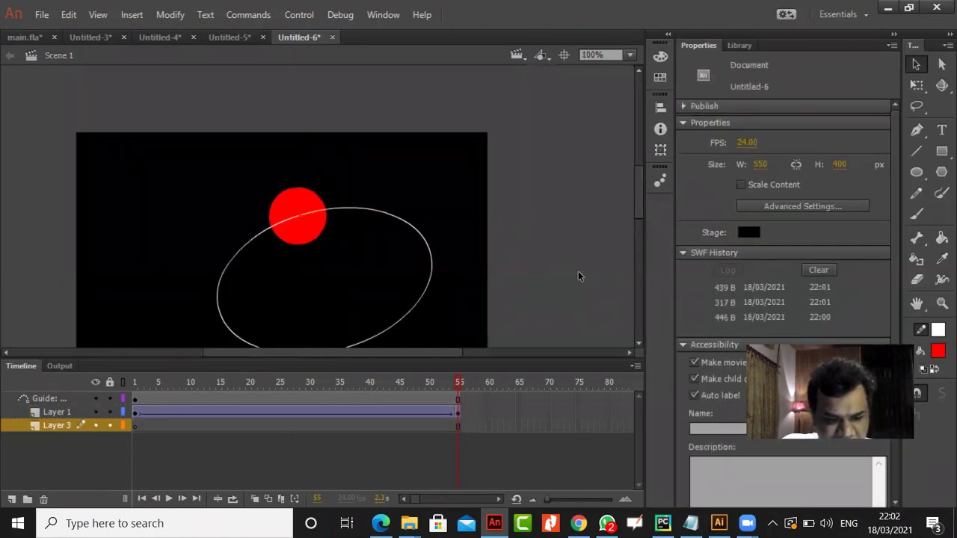
{"action": "key", "text": "ctrl+v"}
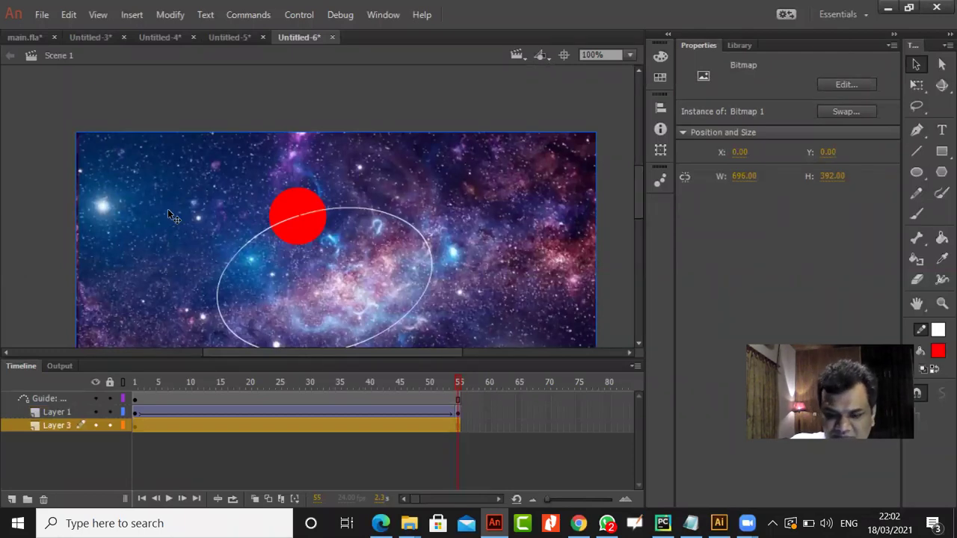
Test the movie with the galaxy background behind the ball, and close the preview
{"action": "key", "text": "ctrl+Return"}
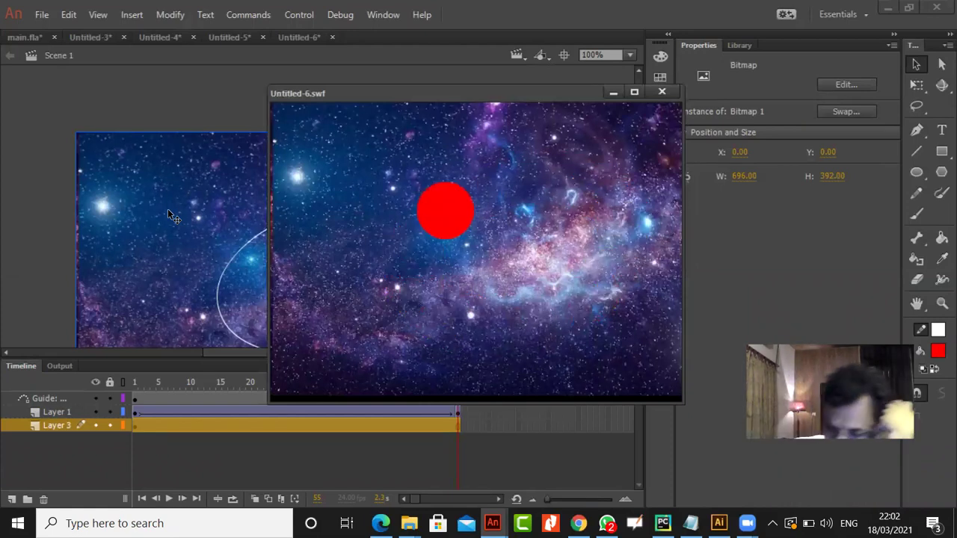
{"action": "left_click", "coordinate": [662, 91]}
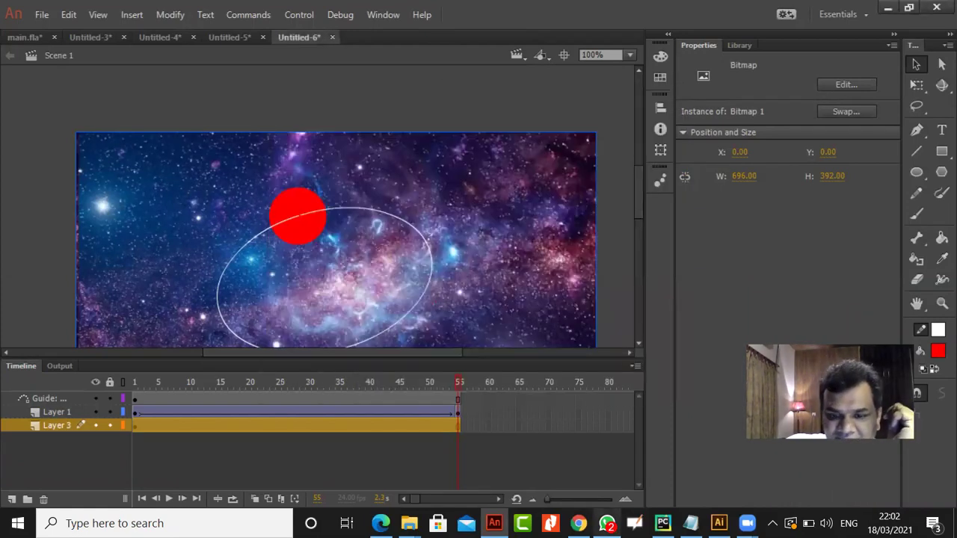
Return to Chrome and search Google Images for "earth"
{"action": "mouse_move", "coordinate": [607, 524]}
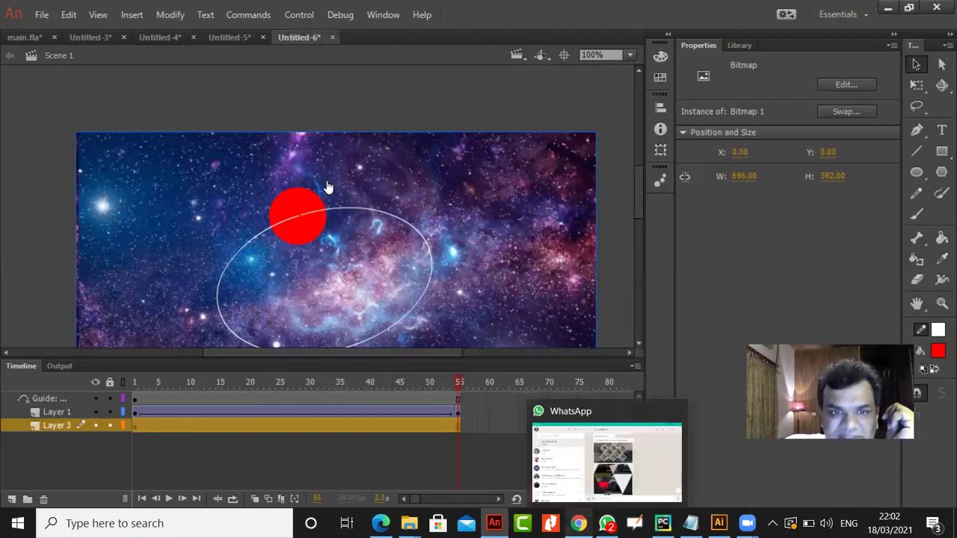
{"action": "key", "text": "alt+Tab"}
{"action": "left_click_drag", "start_coordinate": [186, 73], "coordinate": [120, 74]}
{"action": "type", "text": "earth"}
{"action": "key", "text": "Return"}
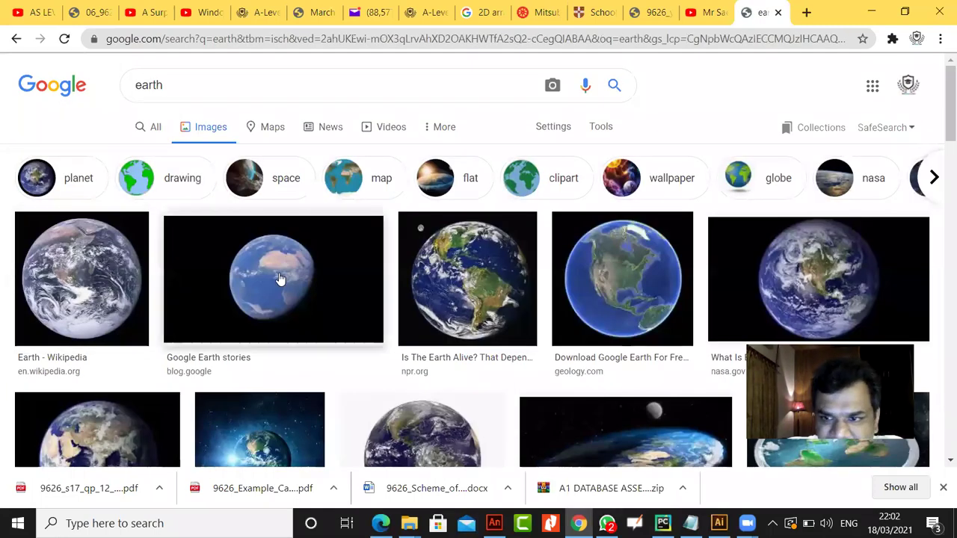
Open the npr.org "Is The Earth Alive?" image result and copy its 800 × 772 picture
{"action": "scroll", "coordinate": [283, 275], "scroll_direction": "down", "scroll_amount": 1}
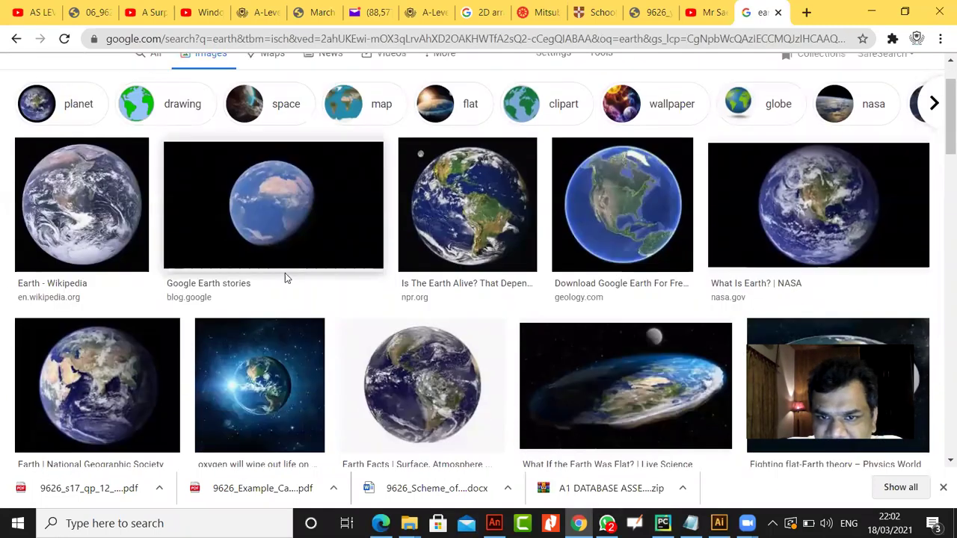
{"action": "left_click", "coordinate": [484, 205]}
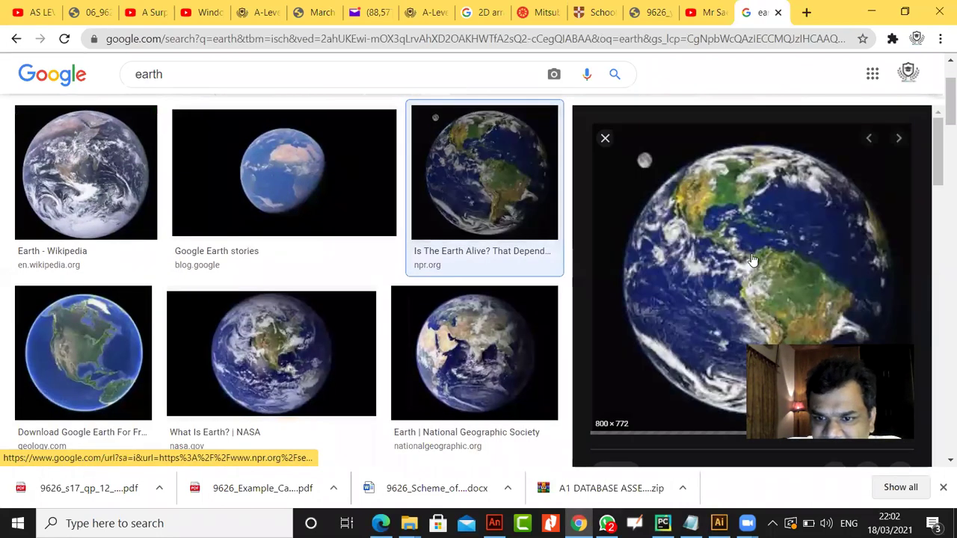
{"action": "right_click", "coordinate": [722, 243]}
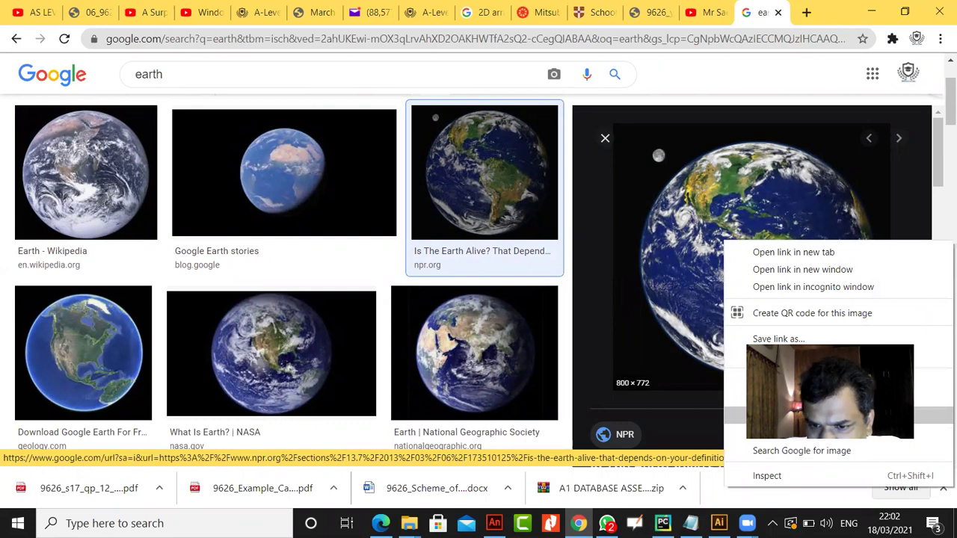
{"action": "left_click", "coordinate": [822, 416]}
Switch back to Adobe Animate and delete the oval guide layer and the red ball's Layer 1
{"action": "left_click", "coordinate": [494, 523]}
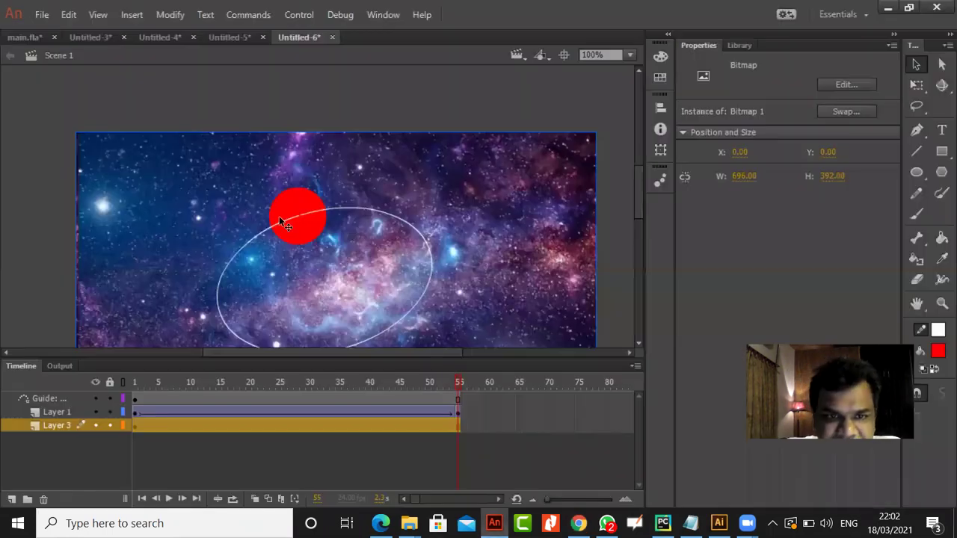
{"action": "left_click", "coordinate": [309, 233]}
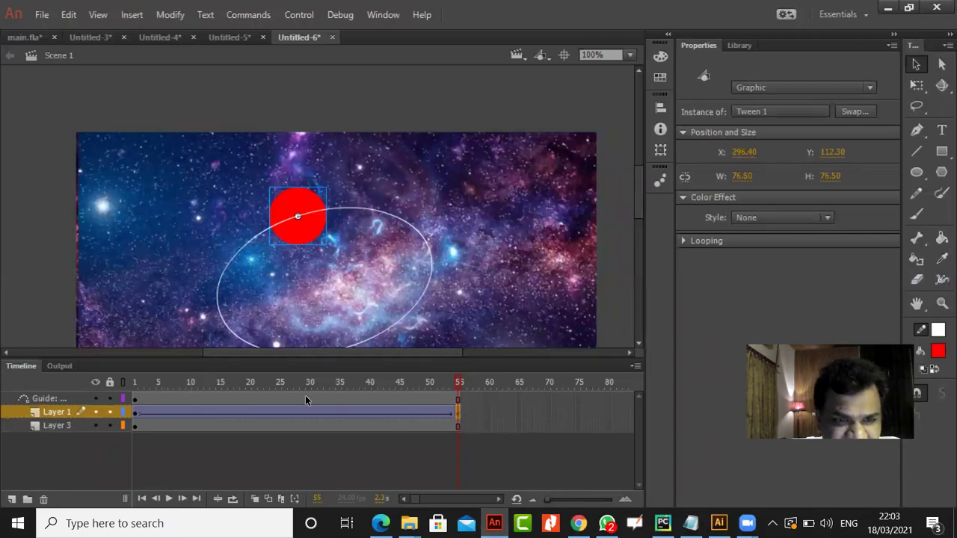
{"action": "left_click", "coordinate": [60, 399]}
{"action": "right_click", "coordinate": [62, 398]}
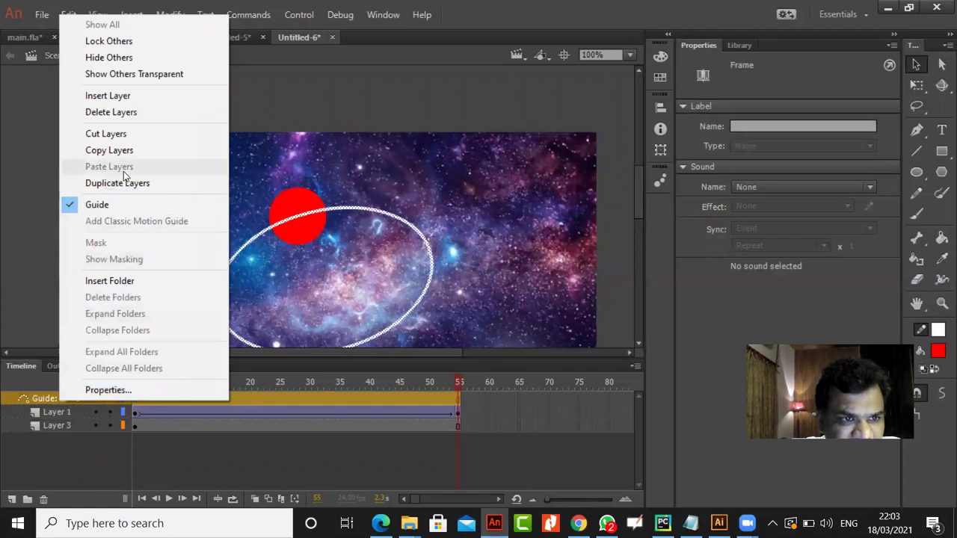
{"action": "left_click", "coordinate": [116, 112]}
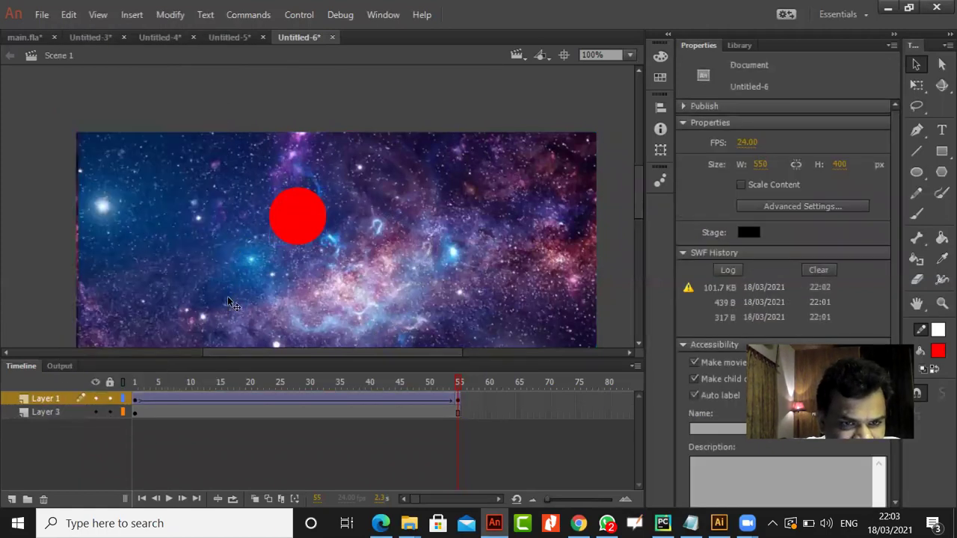
{"action": "left_click", "coordinate": [232, 303]}
{"action": "left_click", "coordinate": [307, 218]}
{"action": "right_click", "coordinate": [71, 399]}
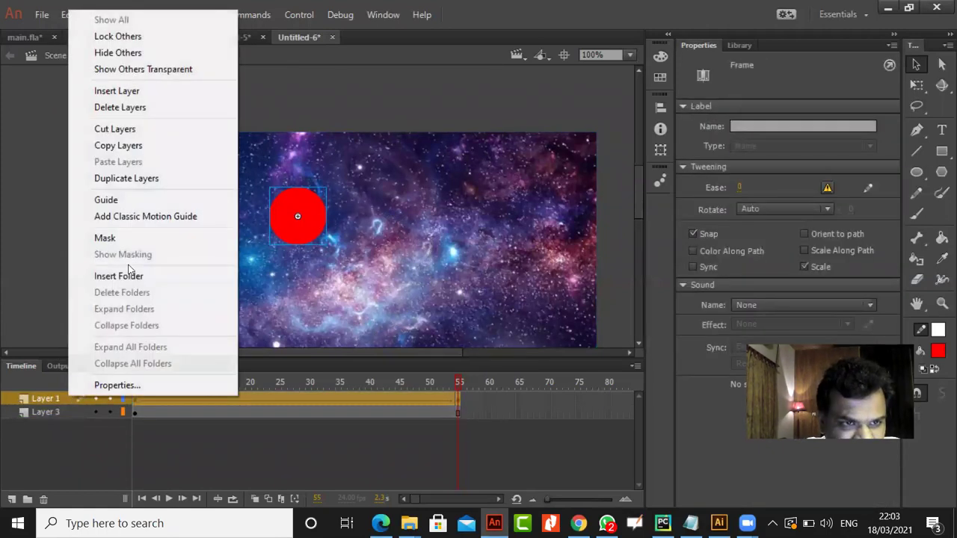
{"action": "left_click", "coordinate": [119, 107]}
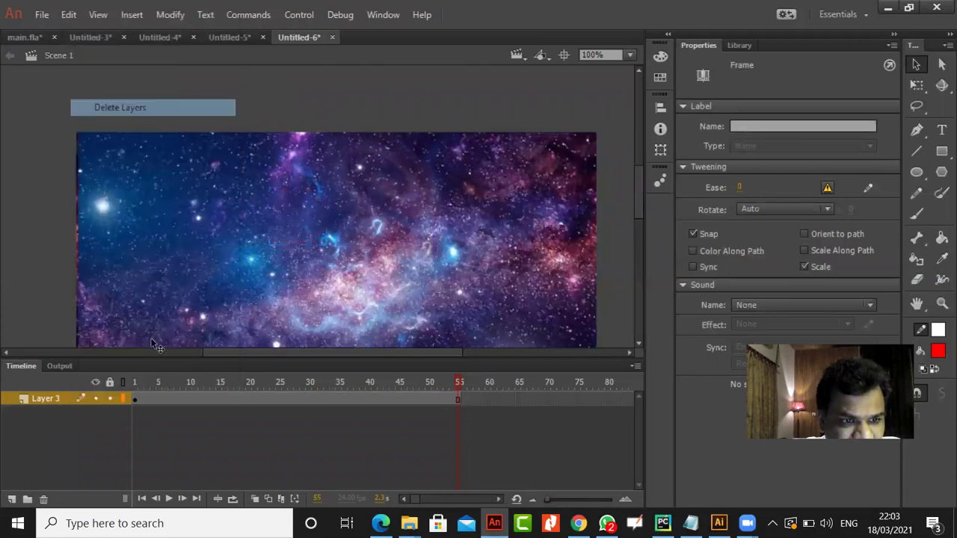
Lock the galaxy background on Layer 3 and check that it can no longer be selected
{"action": "left_click", "coordinate": [159, 277]}
{"action": "left_click", "coordinate": [109, 399]}
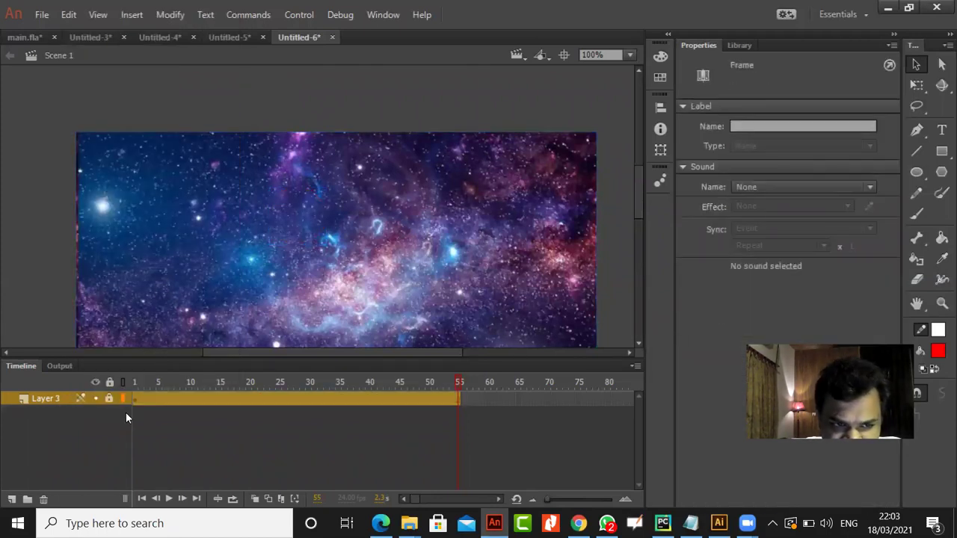
{"action": "left_click", "coordinate": [179, 167]}
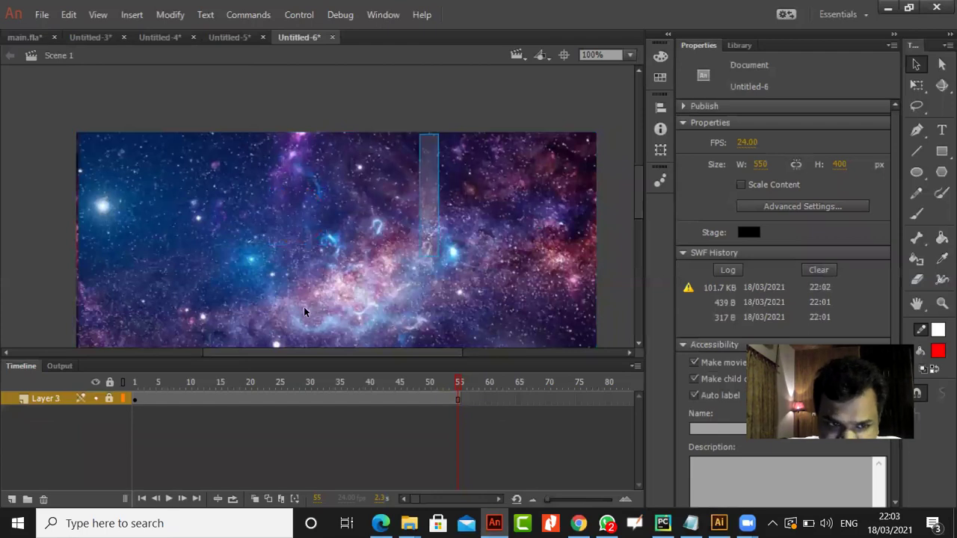
Paste the Earth image in place on a new layer above the galaxy and scale it down to about 204 × 197 px
{"action": "left_click", "coordinate": [11, 499]}
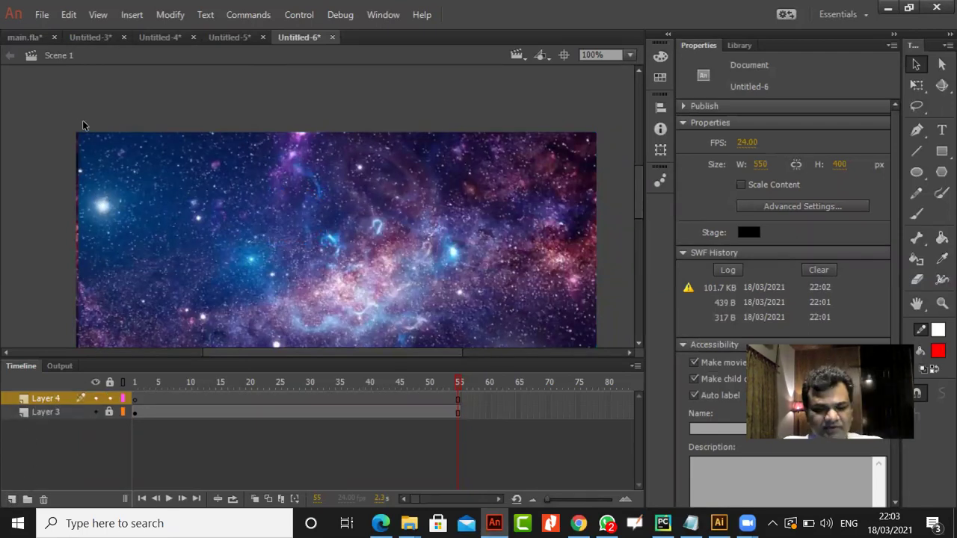
{"action": "key", "text": "ctrl+shift+v"}
{"action": "left_click", "coordinate": [916, 86]}
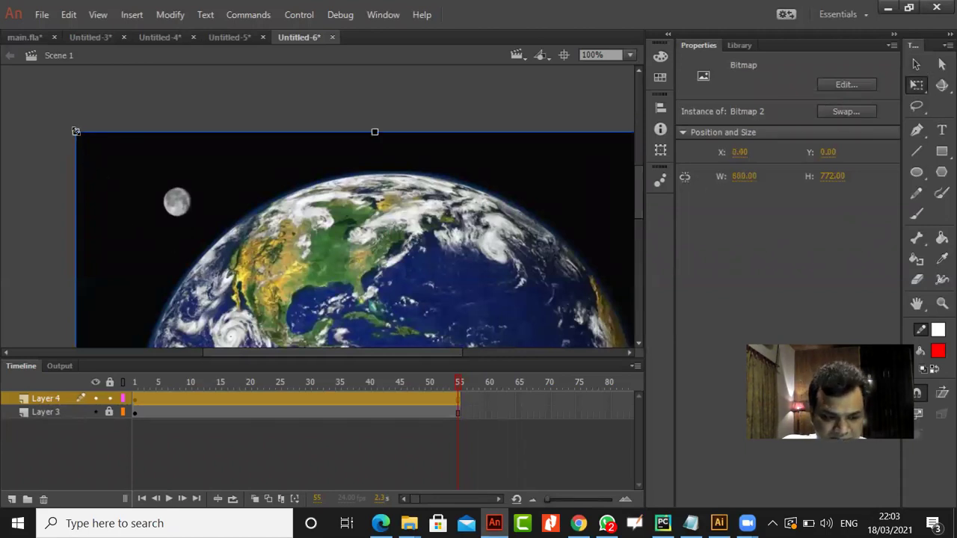
{"action": "left_click_drag", "start_coordinate": [75, 131], "coordinate": [256, 306]}
{"action": "left_click_drag", "start_coordinate": [348, 329], "coordinate": [288, 166]}
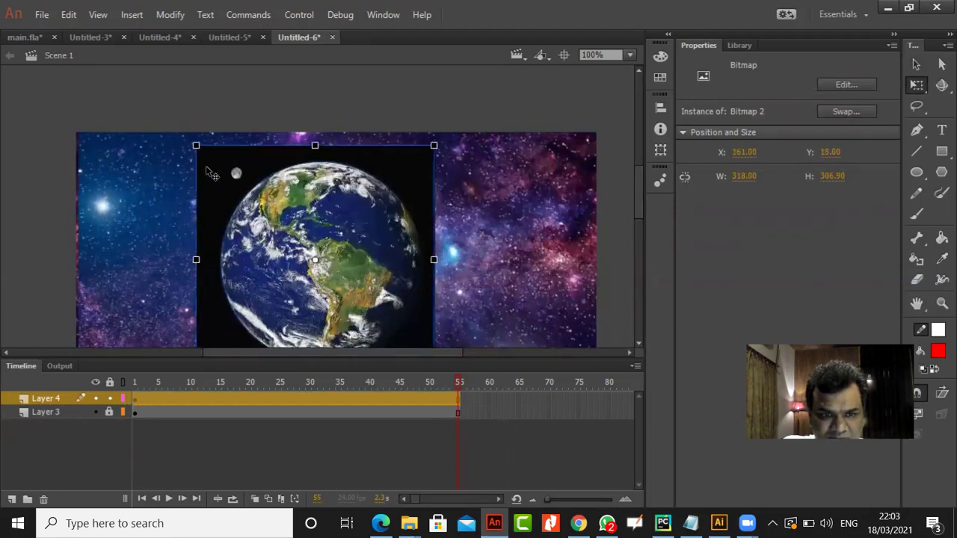
{"action": "left_click_drag", "start_coordinate": [194, 144], "coordinate": [228, 188]}
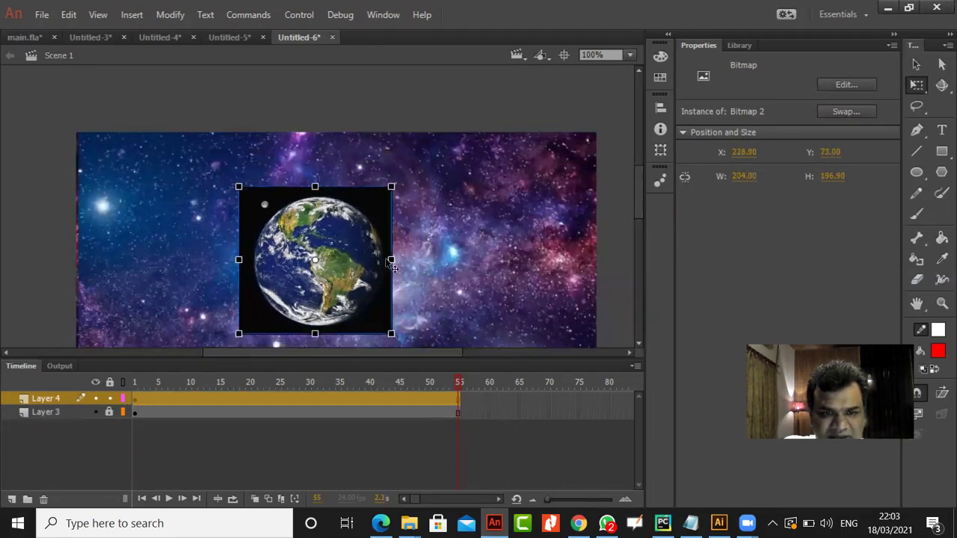
Move the Earth image to about X 293, Y 38 and break it apart into a shape
{"action": "left_click_drag", "start_coordinate": [393, 265], "coordinate": [447, 237]}
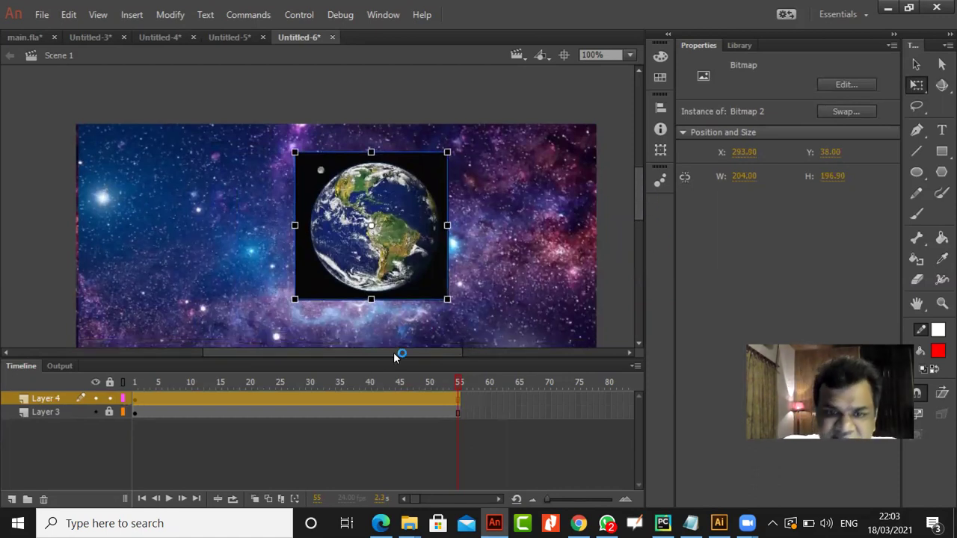
{"action": "left_click_drag", "start_coordinate": [390, 354], "coordinate": [374, 360]}
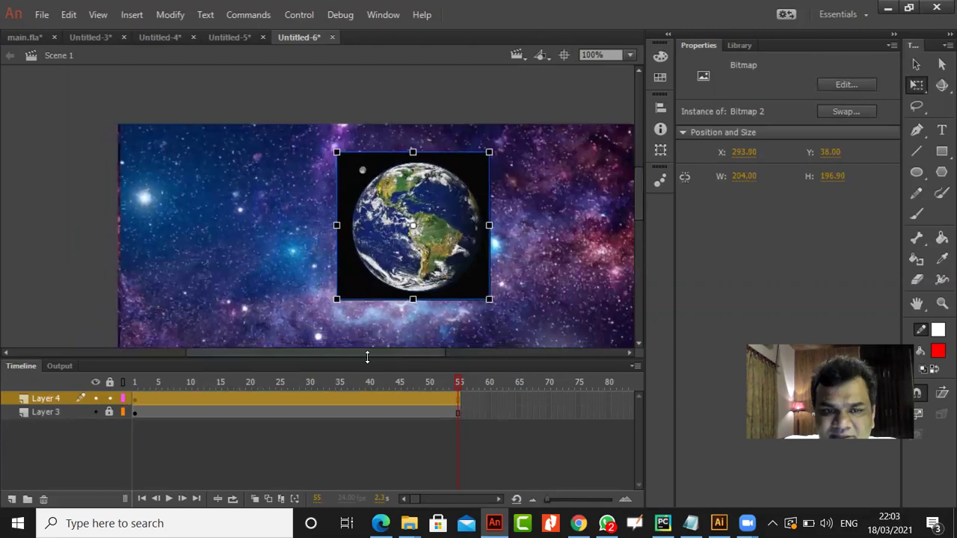
{"action": "left_click", "coordinate": [100, 214]}
{"action": "left_click", "coordinate": [367, 216]}
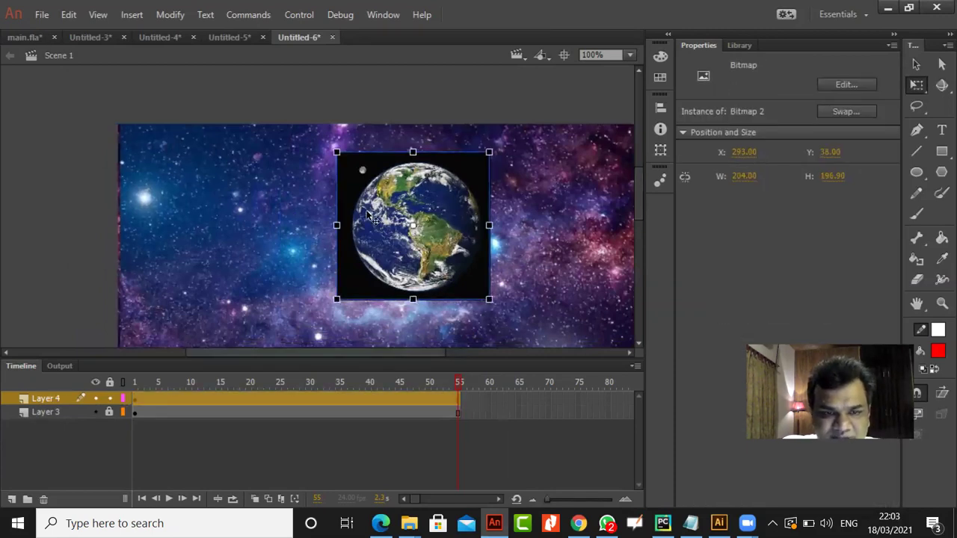
{"action": "key", "text": "ctrl+b"}
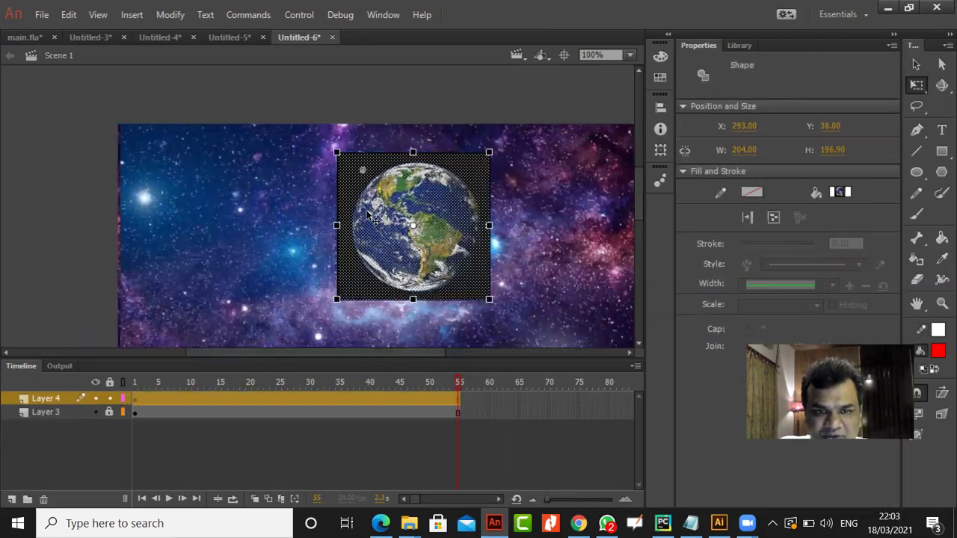
{"action": "left_click", "coordinate": [345, 133]}
{"action": "left_click", "coordinate": [370, 200]}
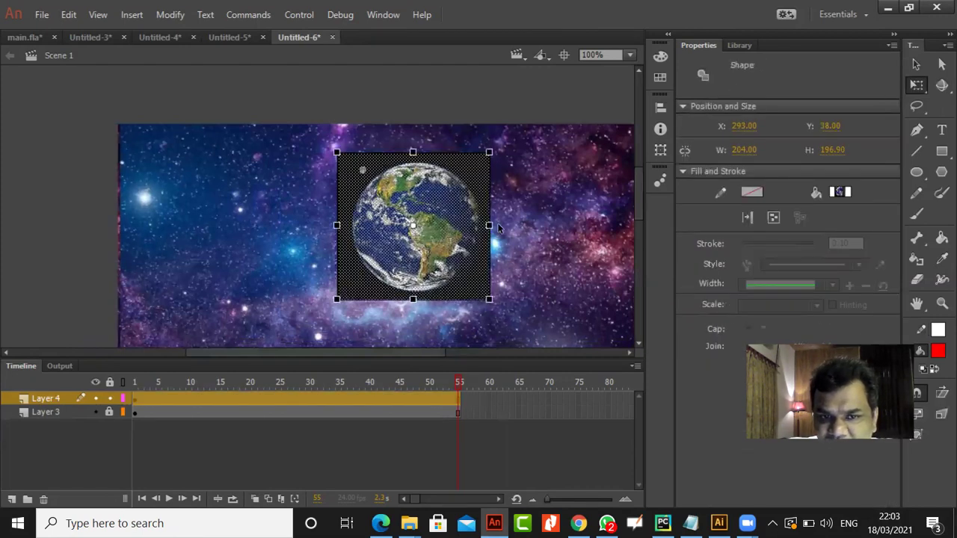
Draw a circle about 180 × 180 px beside the Earth and delete its red fill, keeping the white outline
{"action": "left_click", "coordinate": [916, 171]}
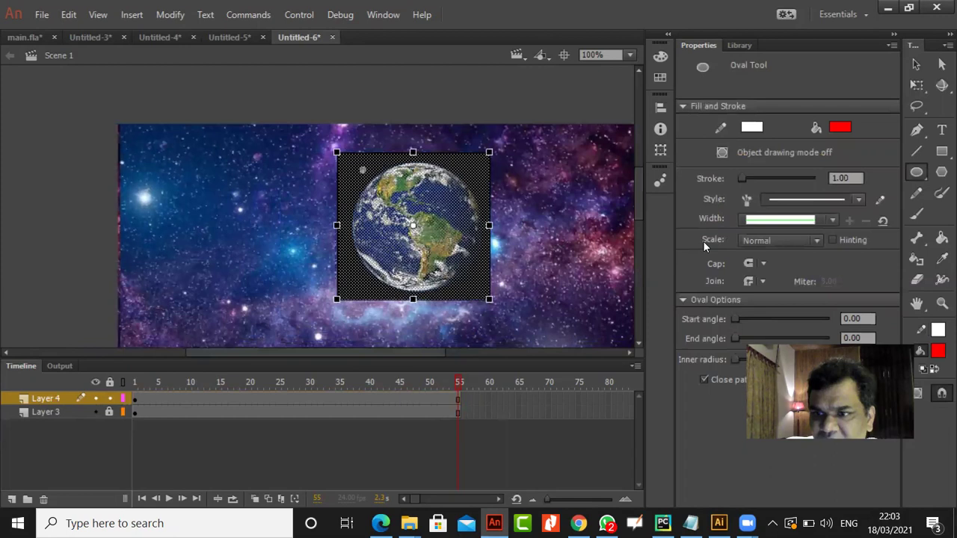
{"action": "left_click_drag", "start_coordinate": [142, 142], "coordinate": [278, 279]}
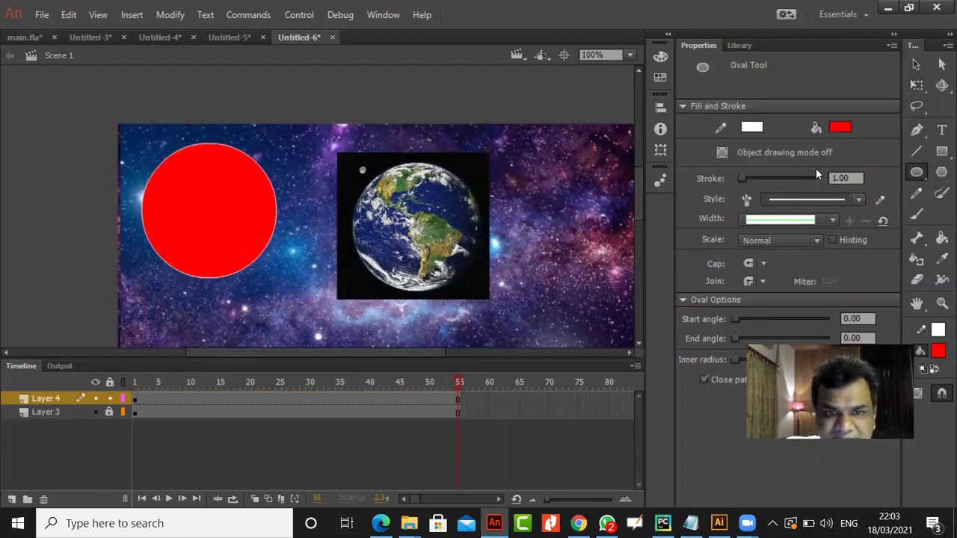
{"action": "left_click", "coordinate": [917, 66]}
{"action": "left_click", "coordinate": [245, 227]}
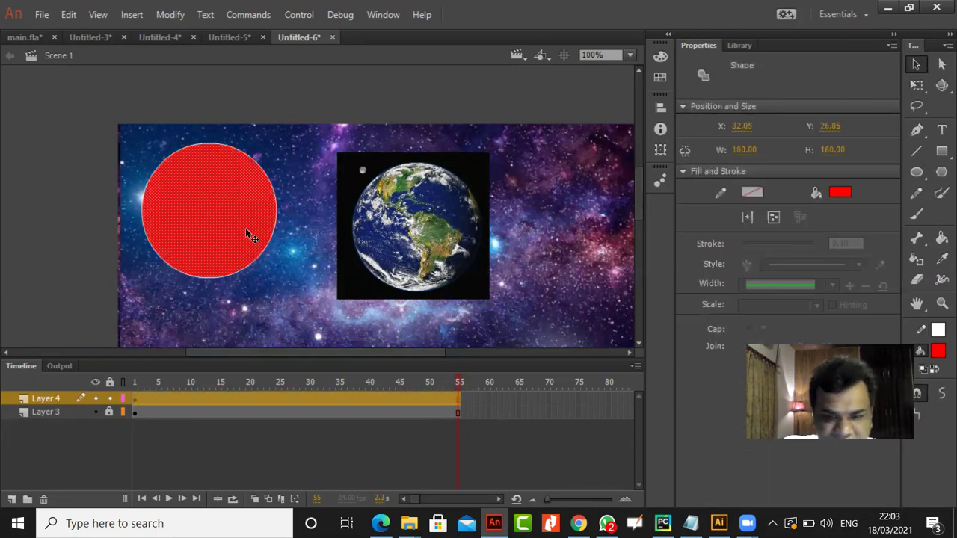
{"action": "key", "text": "Delete"}
Move the white circle outline over the Earth, to about X 309, Y 45
{"action": "left_click", "coordinate": [268, 239]}
{"action": "left_click_drag", "start_coordinate": [268, 239], "coordinate": [479, 260]}
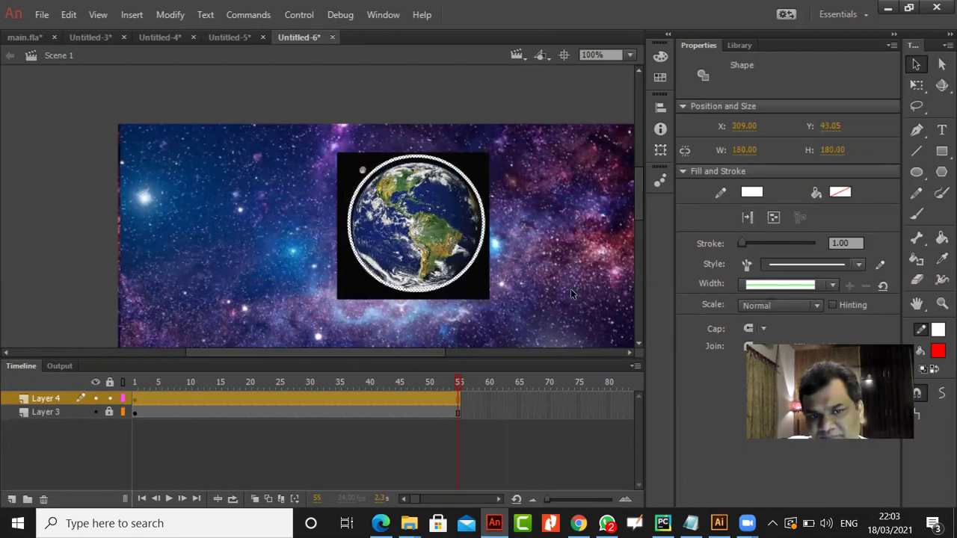
{"action": "key", "text": "Down"}
{"action": "key", "text": "Down"}
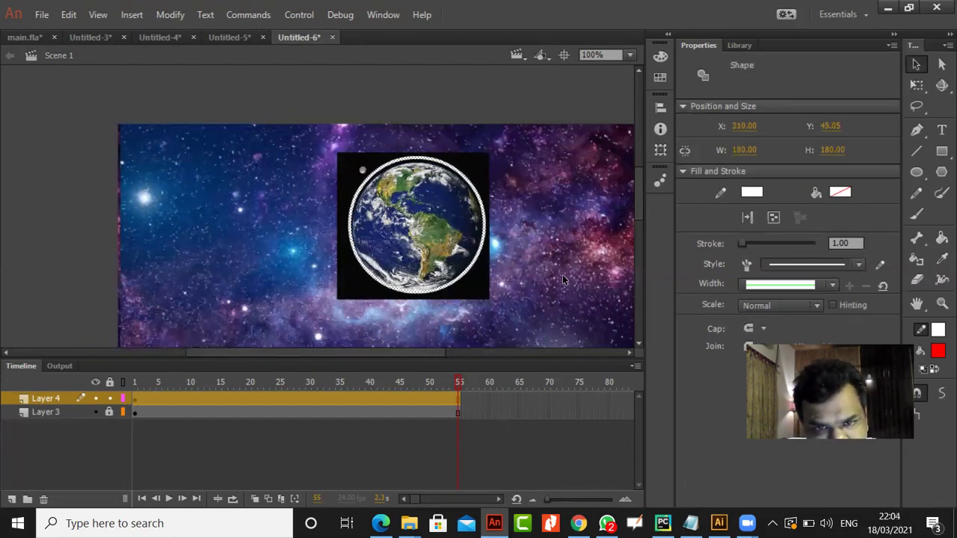
Scale the circle outline to about 162 × 162 px and nudge it to about X 316, Y 56 to fit the Earth
{"action": "left_click", "coordinate": [917, 85]}
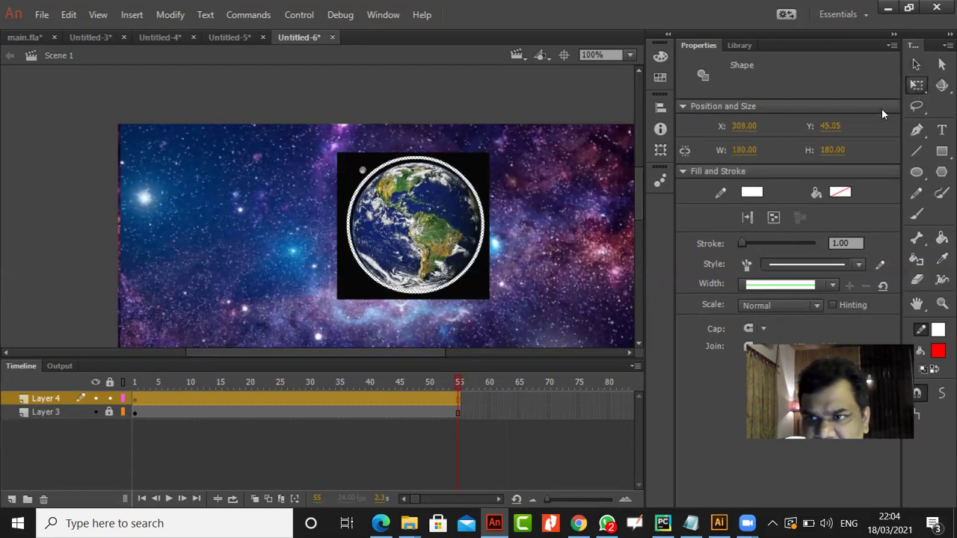
{"action": "left_click_drag", "start_coordinate": [482, 293], "coordinate": [475, 288]}
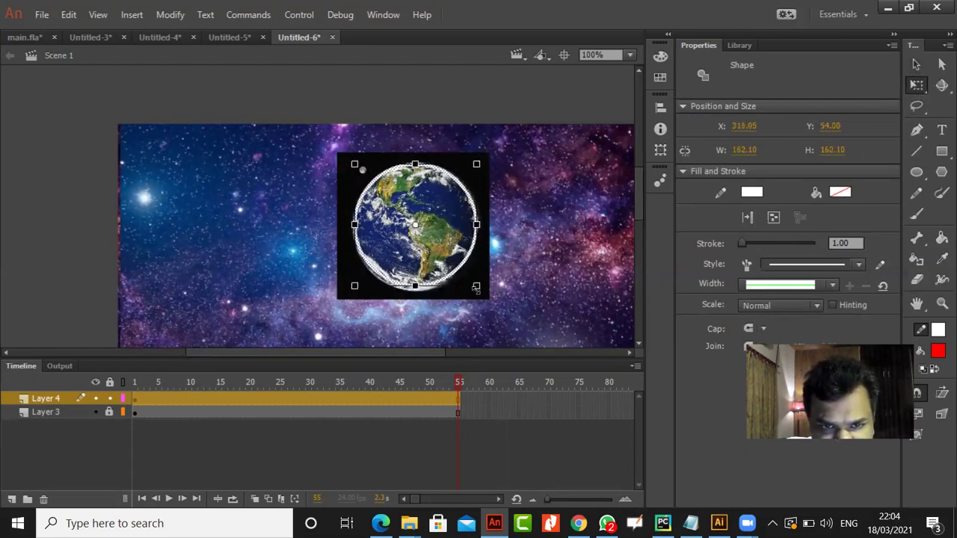
{"action": "key", "text": "Left"}
{"action": "key", "text": "Left"}
{"action": "key", "text": "Left"}
{"action": "key", "text": "Down"}
{"action": "key", "text": "Down"}
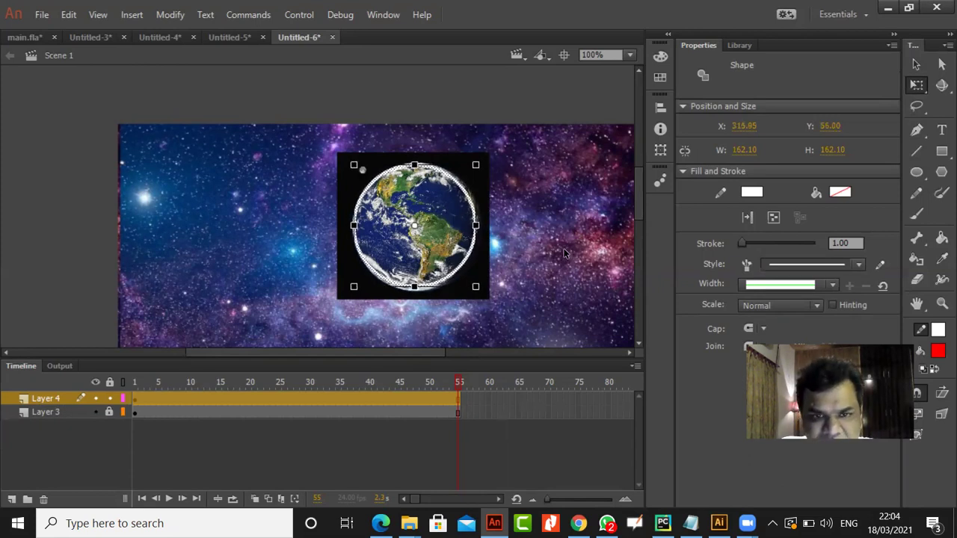
Delete the black area surrounding the Earth and the white circle outline used to cut it out
{"action": "left_click", "coordinate": [524, 245]}
{"action": "left_click", "coordinate": [459, 282]}
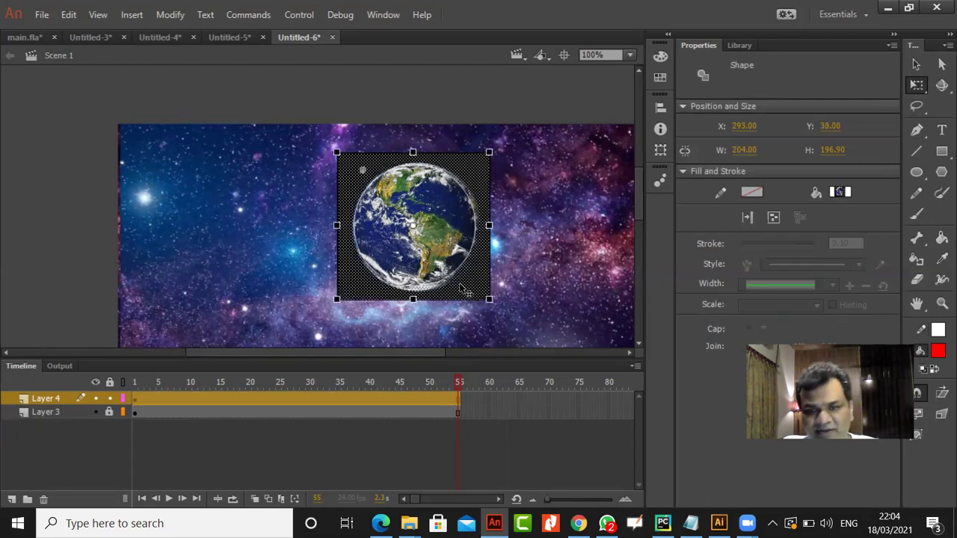
{"action": "left_click", "coordinate": [461, 283]}
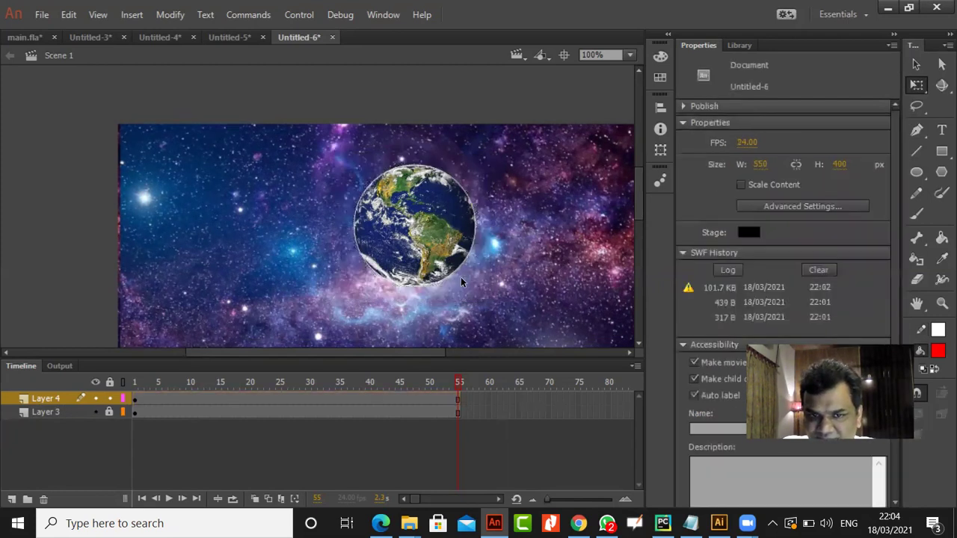
{"action": "left_click", "coordinate": [459, 265]}
{"action": "left_click", "coordinate": [462, 270]}
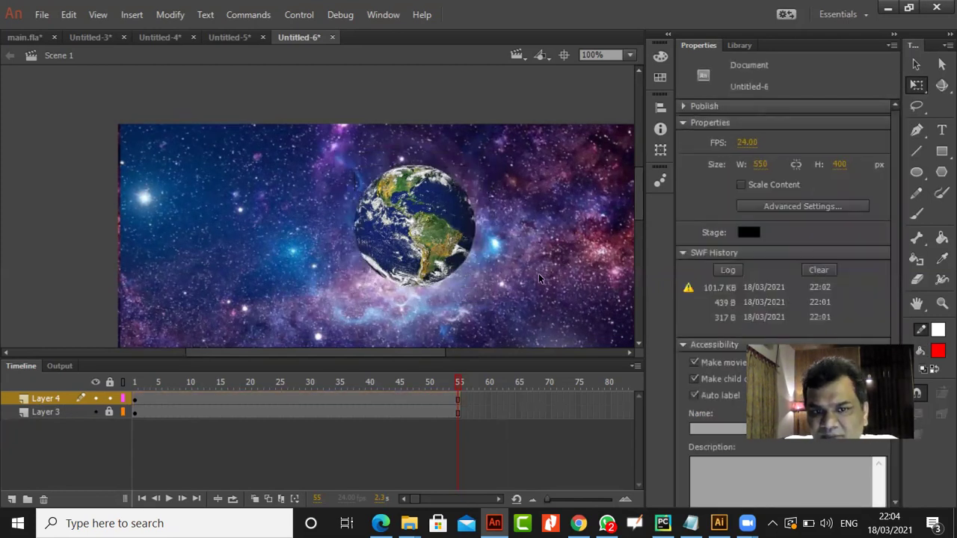
Move the Earth towards the galaxy's blue left part and scale it down to about 66 × 66 px
{"action": "key", "text": "v"}
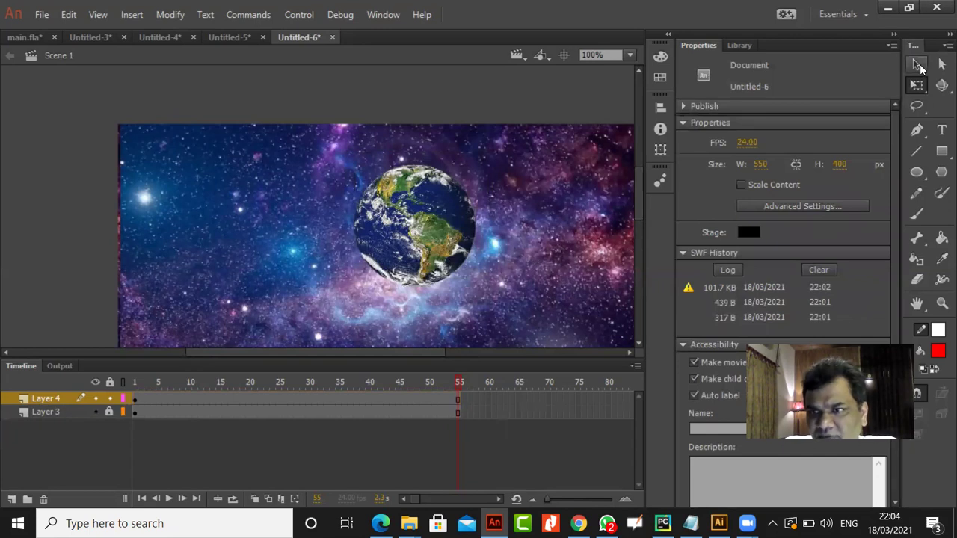
{"action": "left_click_drag", "start_coordinate": [436, 273], "coordinate": [264, 244]}
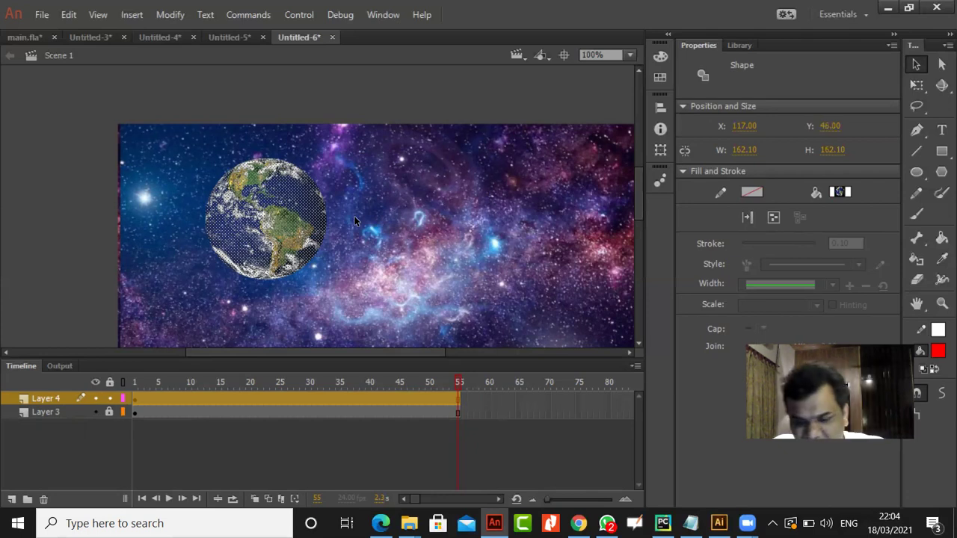
{"action": "key", "text": "ctrl+minus"}
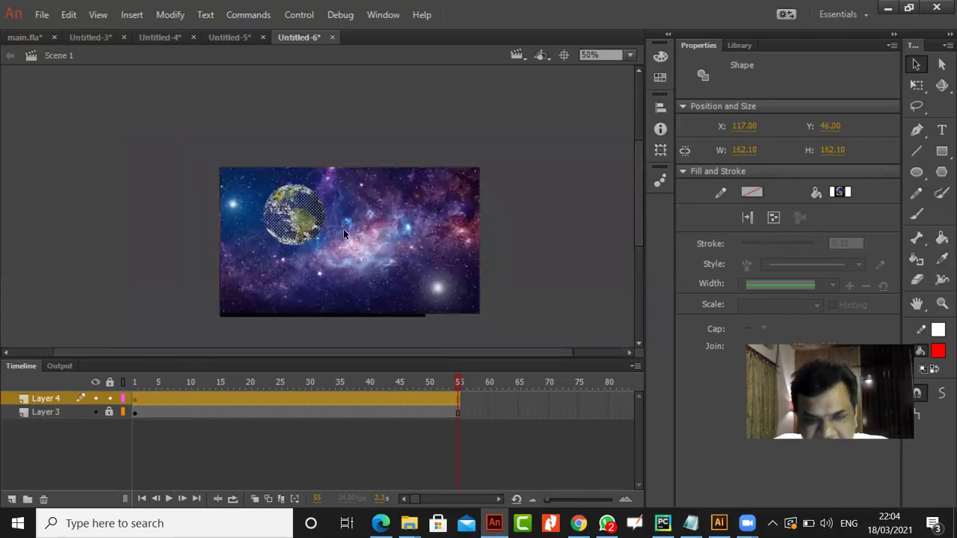
{"action": "key", "text": "ctrl+equal"}
{"action": "left_click", "coordinate": [917, 85]}
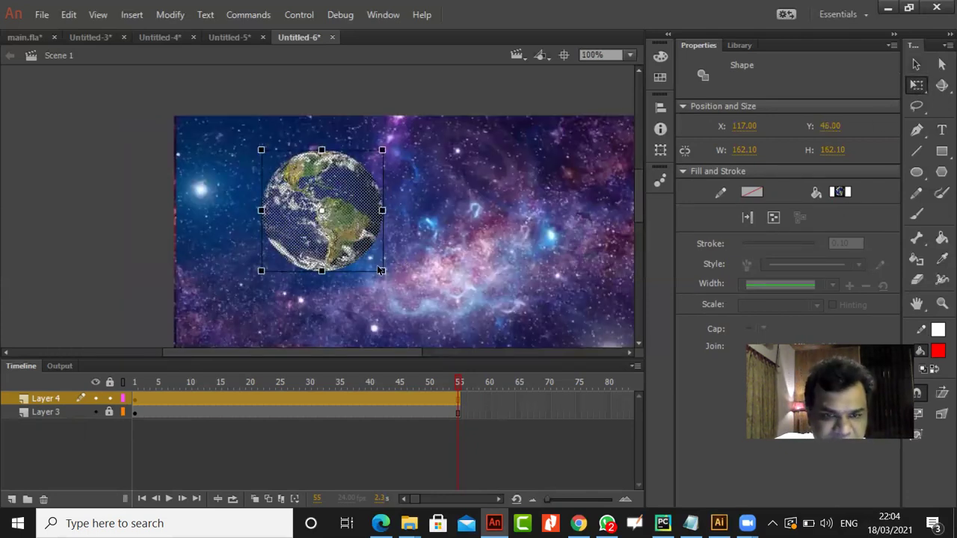
{"action": "left_click_drag", "start_coordinate": [382, 270], "coordinate": [346, 235]}
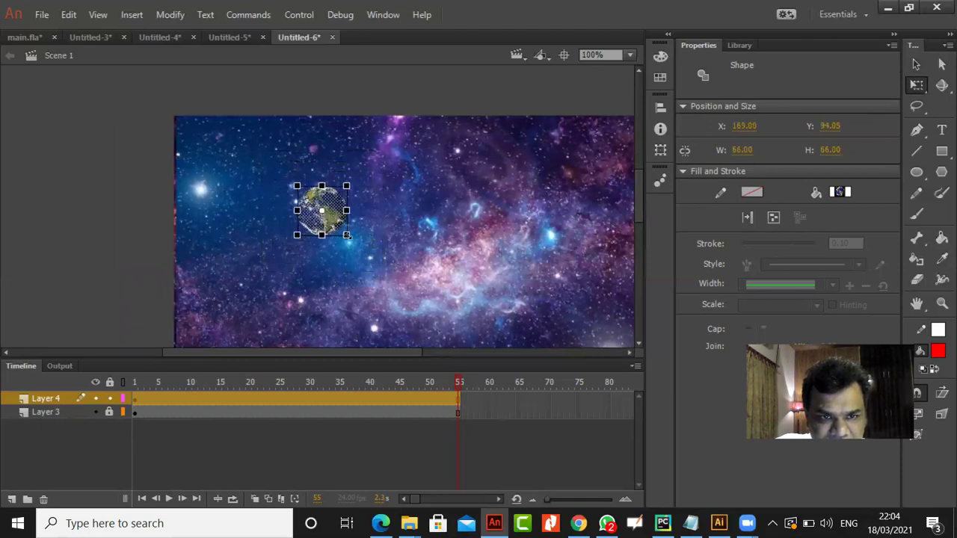
{"action": "left_click", "coordinate": [916, 64]}
{"action": "left_click_drag", "start_coordinate": [393, 355], "coordinate": [422, 359]}
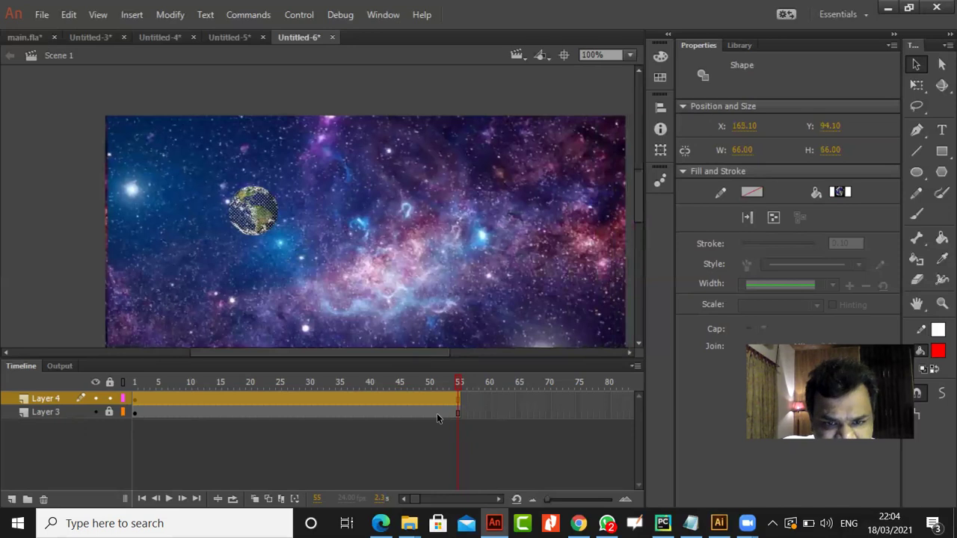
Insert a keyframe at frame 55 of the Earth layer and create a classic tween from frame 1
{"action": "left_click", "coordinate": [456, 400]}
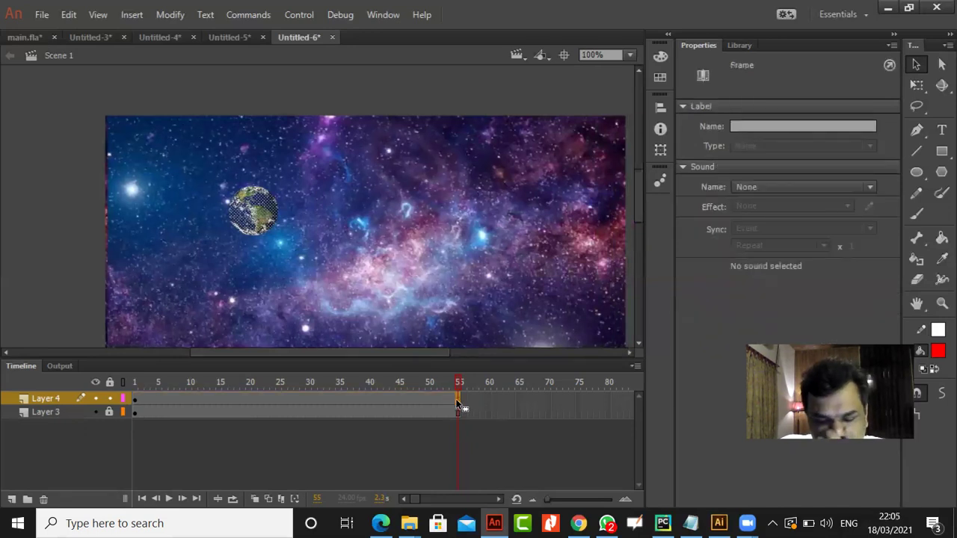
{"action": "right_click", "coordinate": [456, 400]}
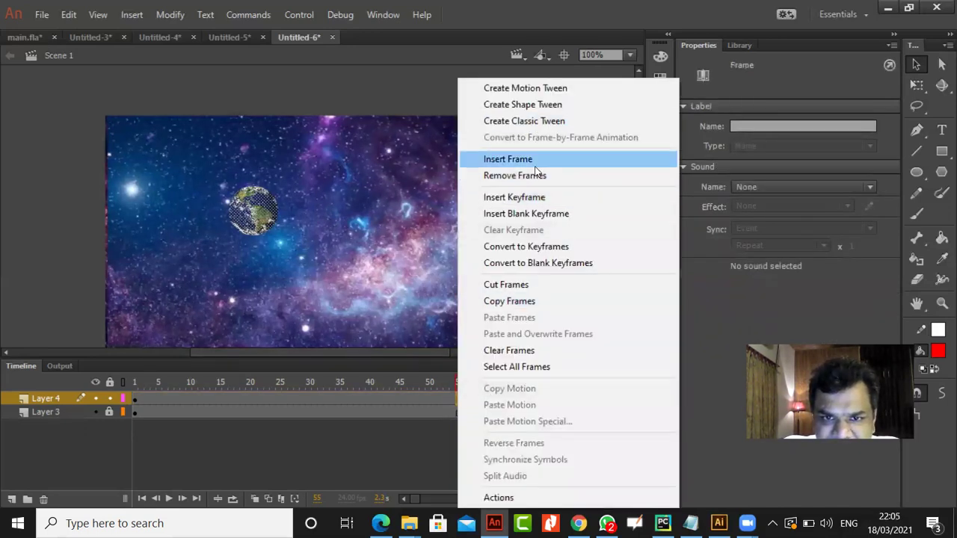
{"action": "left_click", "coordinate": [535, 198]}
{"action": "right_click", "coordinate": [453, 400]}
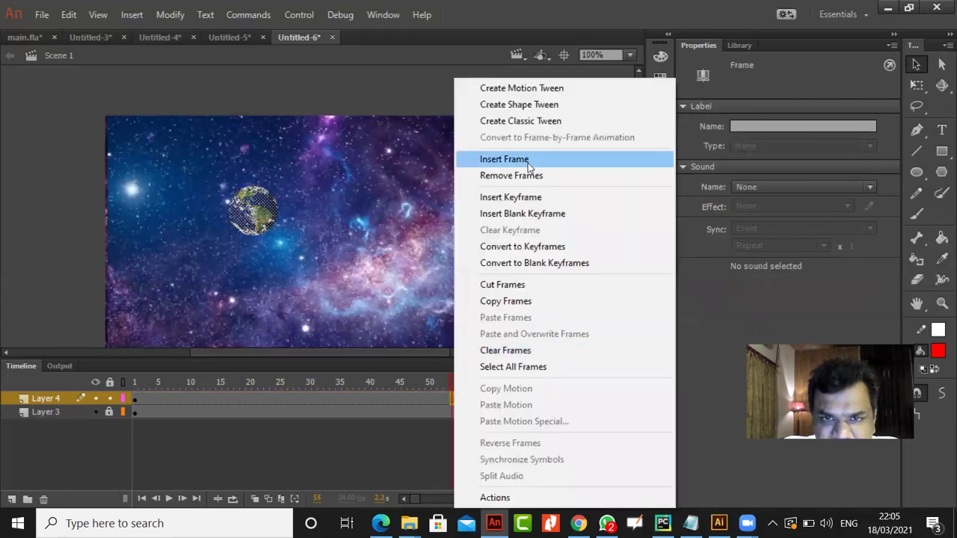
{"action": "left_click", "coordinate": [528, 125]}
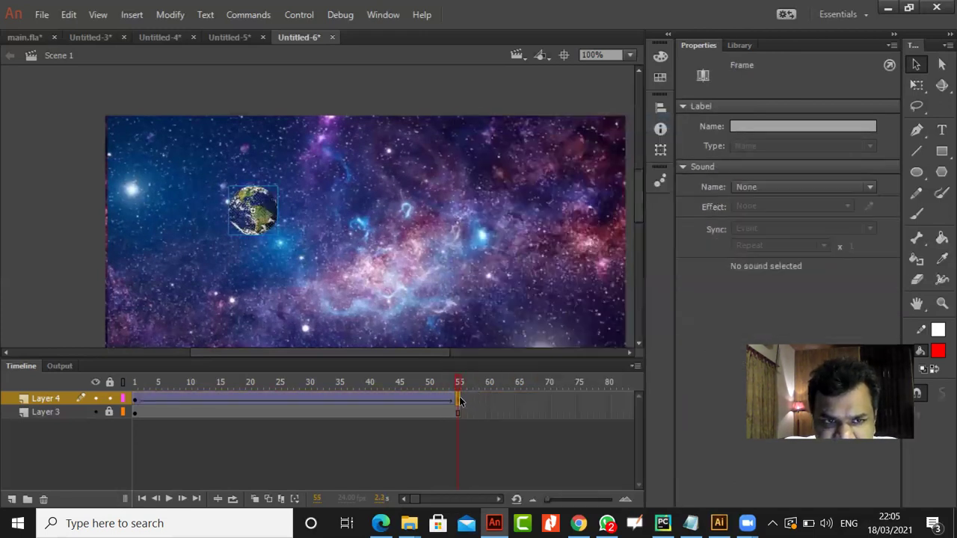
{"action": "right_click", "coordinate": [458, 401]}
{"action": "left_click", "coordinate": [517, 121]}
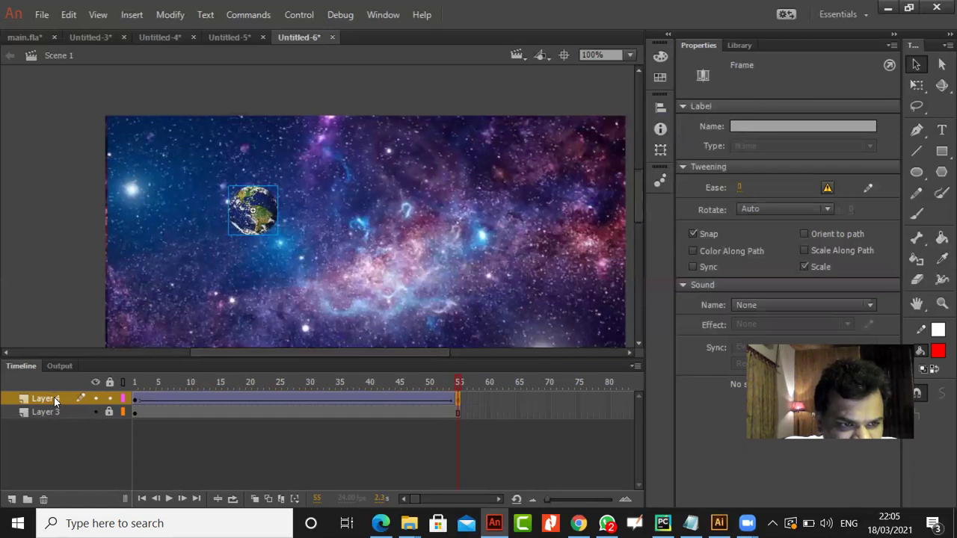
Add a classic motion guide to Layer 4 with an unfilled oval about 358 × 239 px and a small gap at its top
{"action": "right_click", "coordinate": [53, 397]}
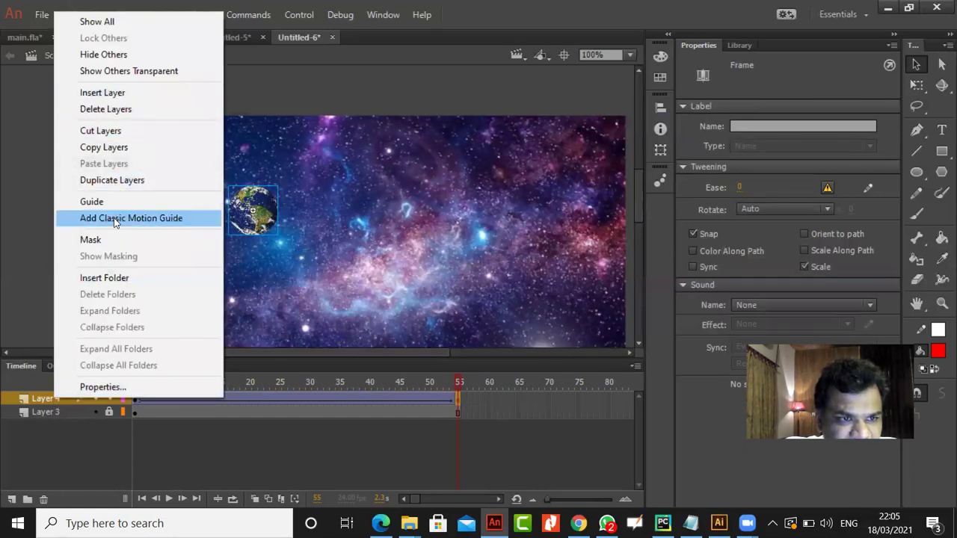
{"action": "left_click", "coordinate": [126, 218]}
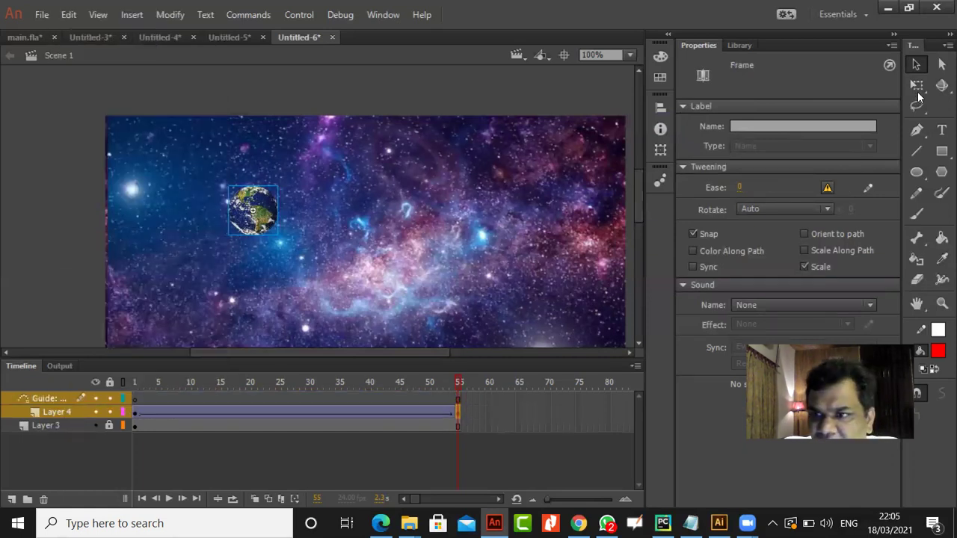
{"action": "left_click", "coordinate": [917, 171]}
{"action": "mouse_move", "coordinate": [248, 144]}
{"action": "left_mouse_down"}
{"action": "mouse_move", "coordinate": [433, 252]}
{"action": "mouse_move", "coordinate": [519, 338]}
{"action": "mouse_move", "coordinate": [516, 324]}
{"action": "left_mouse_up"}
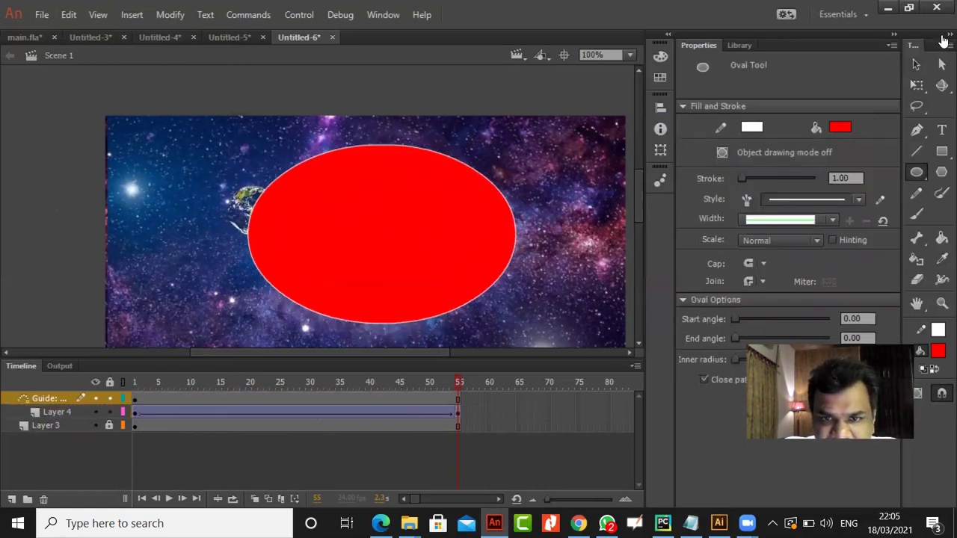
{"action": "left_click", "coordinate": [916, 65]}
{"action": "left_click", "coordinate": [424, 220]}
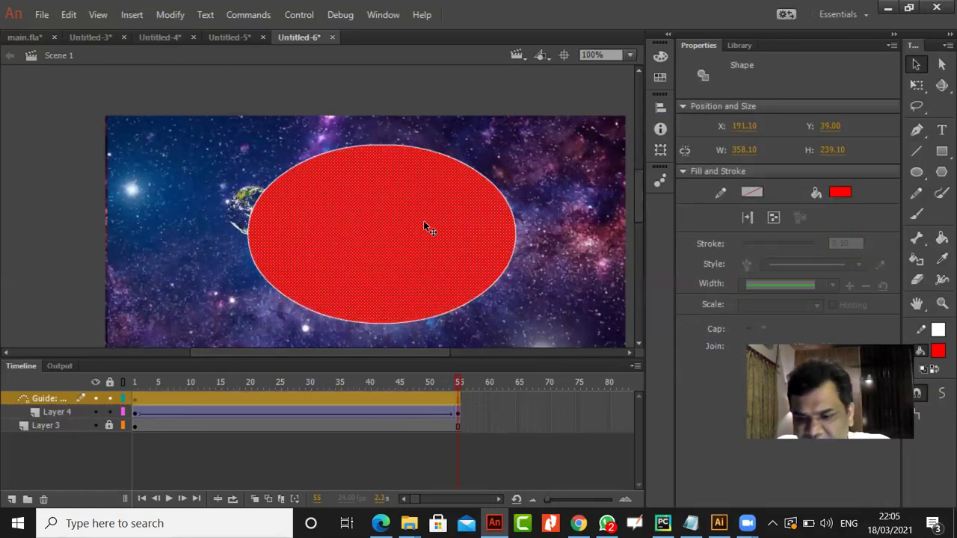
{"action": "key", "text": "Delete"}
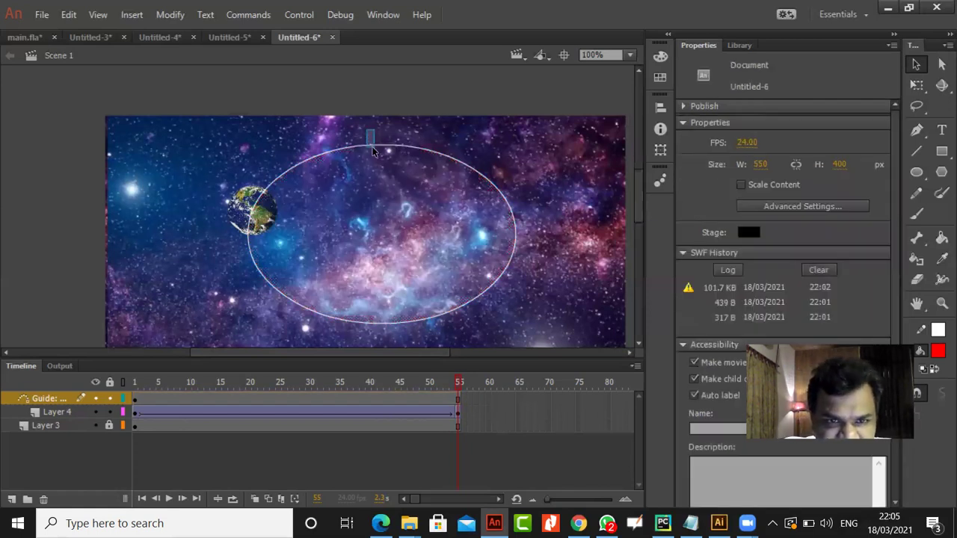
{"action": "left_click", "coordinate": [372, 147]}
{"action": "left_click", "coordinate": [371, 155]}
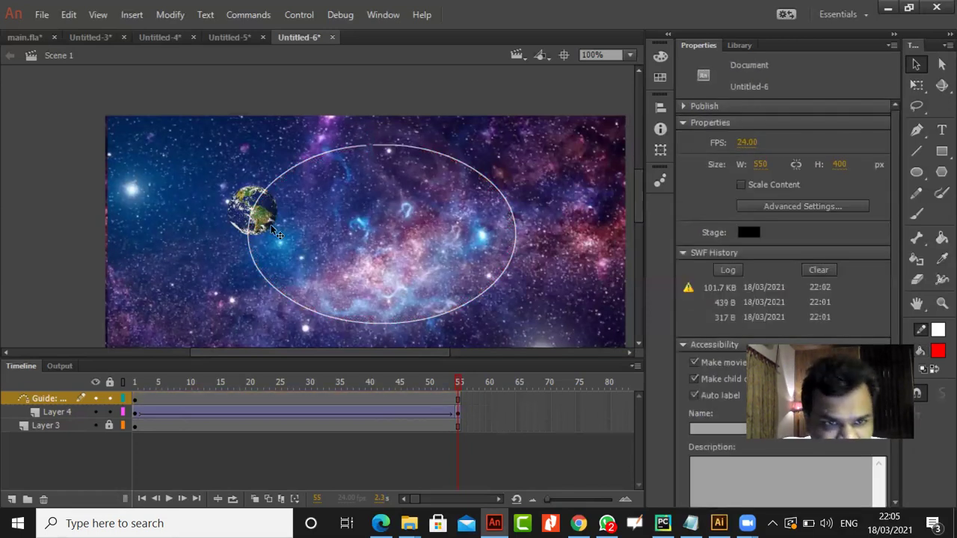
Snap the Earth to the left end of the oval's gap at frame 1 and to the right end at frame 55
{"action": "left_click", "coordinate": [134, 412]}
{"action": "left_click_drag", "start_coordinate": [266, 231], "coordinate": [374, 161]}
{"action": "left_click_drag", "start_coordinate": [367, 167], "coordinate": [369, 166]}
{"action": "left_click", "coordinate": [457, 414]}
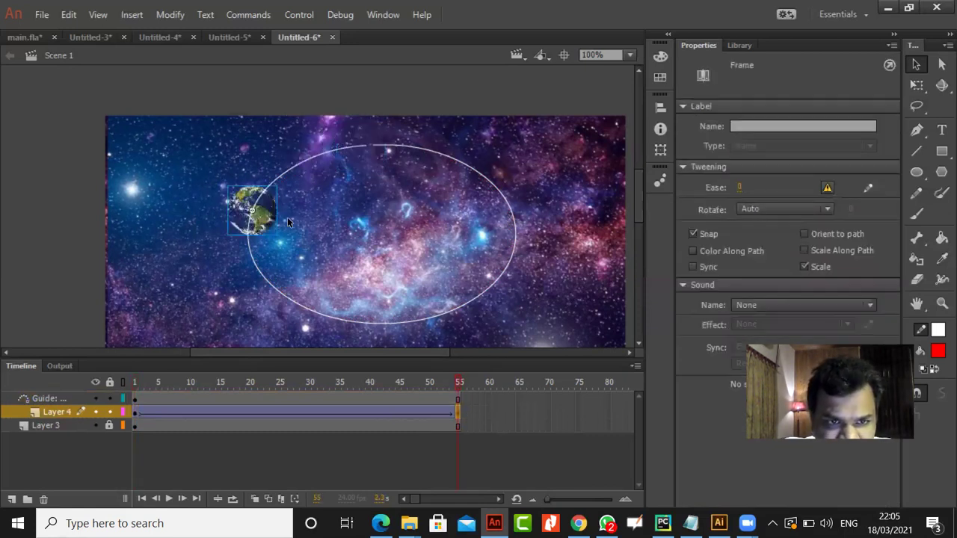
{"action": "left_click_drag", "start_coordinate": [263, 222], "coordinate": [385, 158]}
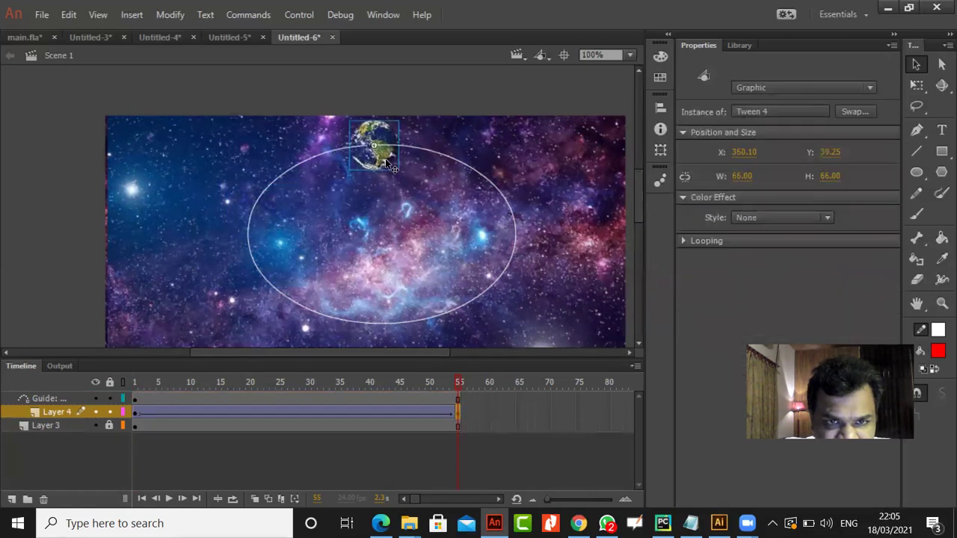
Rotate the oval motion guide slightly counterclockwise and move it lower over the galaxy's bright core, to about X 165, Y 82
{"action": "left_click", "coordinate": [476, 298]}
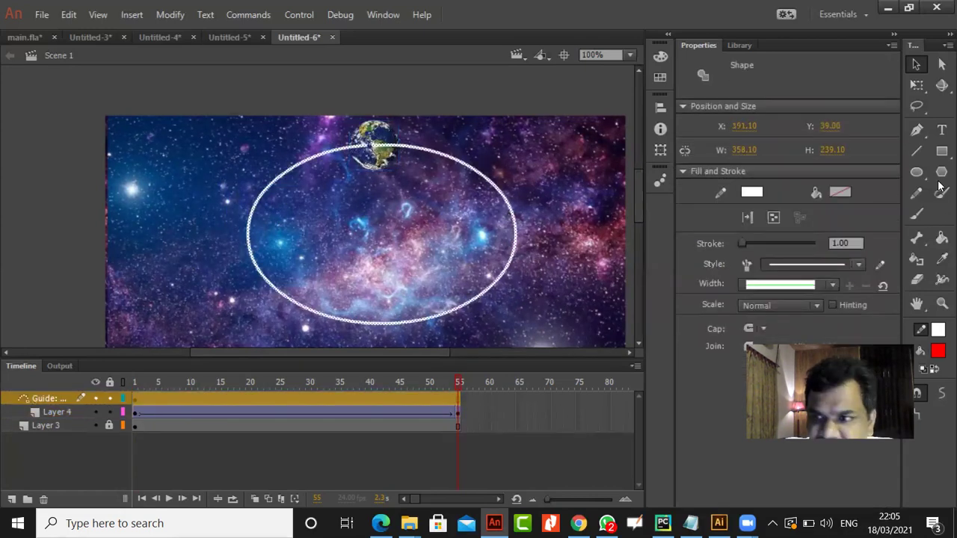
{"action": "left_click", "coordinate": [918, 87]}
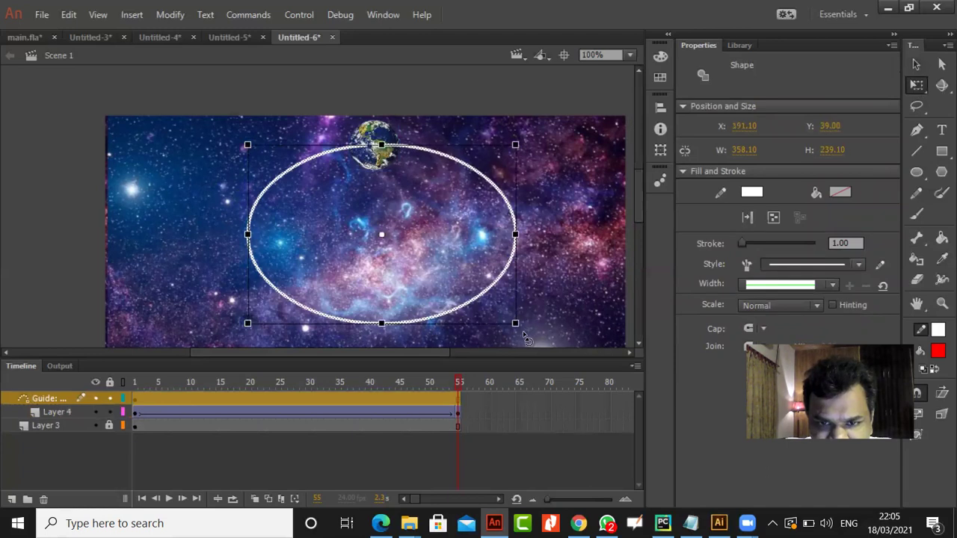
{"action": "left_click_drag", "start_coordinate": [526, 336], "coordinate": [548, 309]}
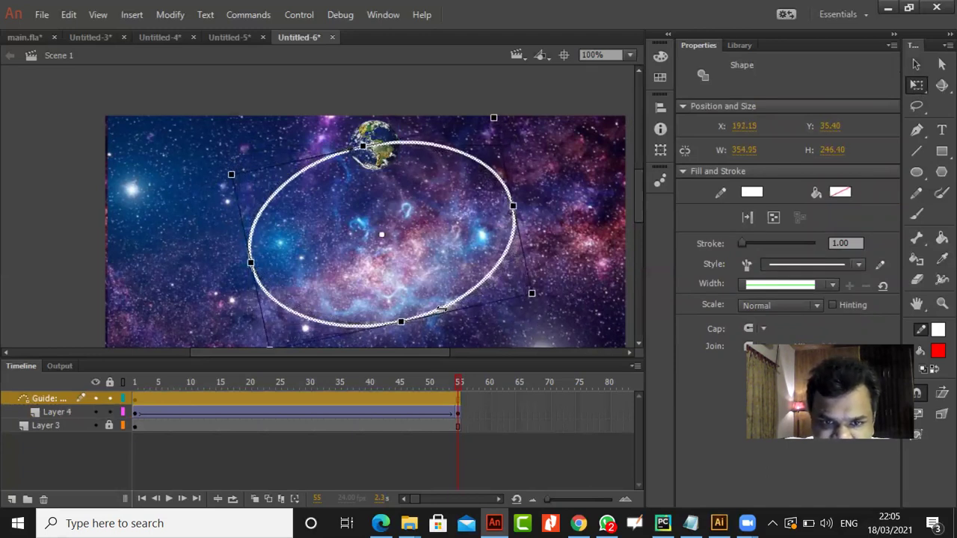
{"action": "scroll", "coordinate": [642, 232], "scroll_direction": "down", "scroll_amount": 2}
{"action": "left_click_drag", "start_coordinate": [475, 267], "coordinate": [447, 314]}
{"action": "left_click", "coordinate": [916, 65]}
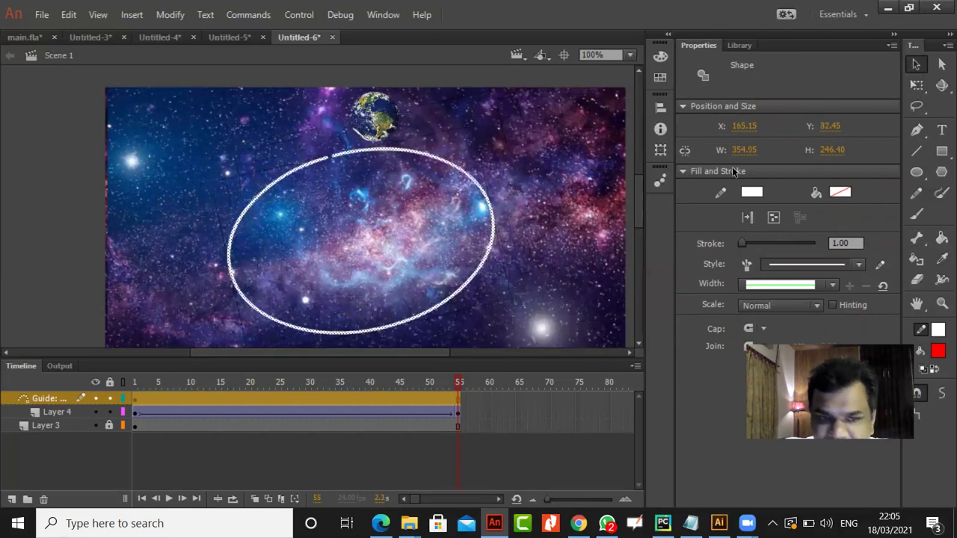
Reposition the Earth at frame 1 of Layer 4 onto the left end of the rotated oval's gap
{"action": "left_click", "coordinate": [137, 413]}
{"action": "key", "text": "shift+Left"}
{"action": "key", "text": "shift+Left"}
{"action": "key", "text": "shift+Left"}
{"action": "key", "text": "shift+Left"}
{"action": "key", "text": "shift+Left"}
{"action": "key", "text": "shift+Left"}
{"action": "key", "text": "shift+Left"}
{"action": "key", "text": "shift+Right"}
{"action": "key", "text": "shift+Right"}
{"action": "key", "text": "Right"}
{"action": "key", "text": "Right"}
{"action": "key", "text": "Right"}
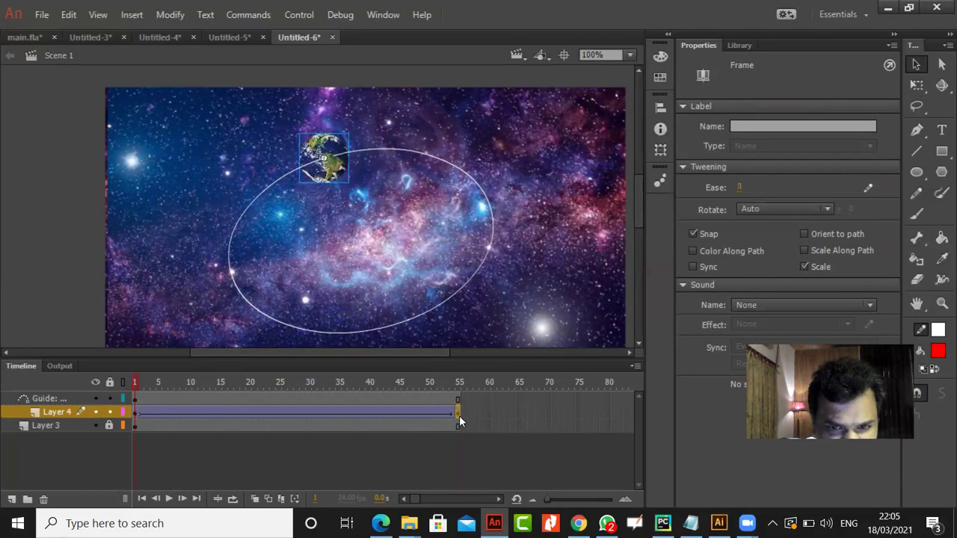
Reposition the Earth at frame 55 of Layer 4 onto the right end of the rotated oval's gap
{"action": "left_click", "coordinate": [459, 421]}
{"action": "key", "text": "shift+Left"}
{"action": "key", "text": "shift+Left"}
{"action": "key", "text": "shift+Left"}
{"action": "key", "text": "shift+Left"}
{"action": "key", "text": "shift+Left"}
{"action": "key", "text": "shift+Left"}
{"action": "key", "text": "shift+Left"}
{"action": "key", "text": "Left"}
{"action": "key", "text": "Left"}
{"action": "key", "text": "Left"}
{"action": "key", "text": "Left"}
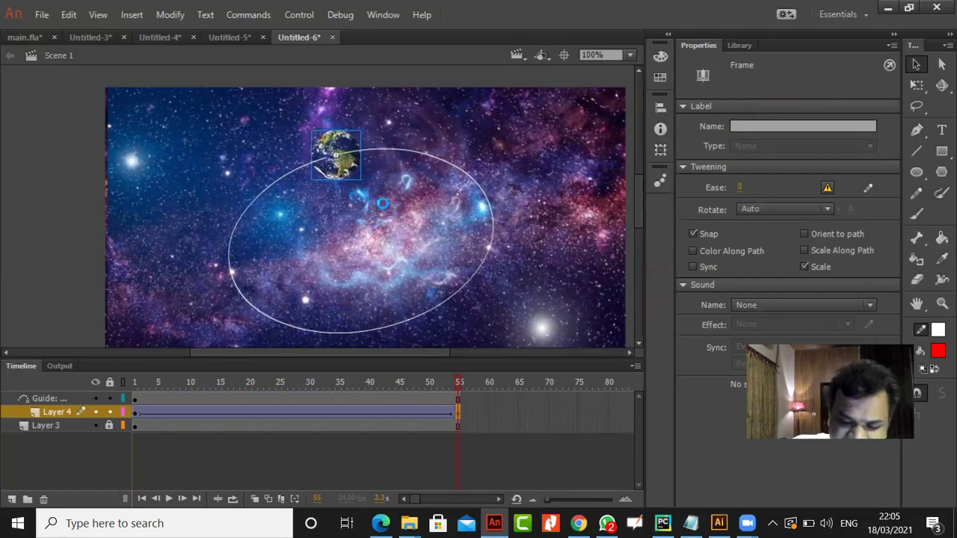
Test the movie to watch the Earth travel along the rotated oval, and close the preview
{"action": "key", "text": "ctrl+Return"}
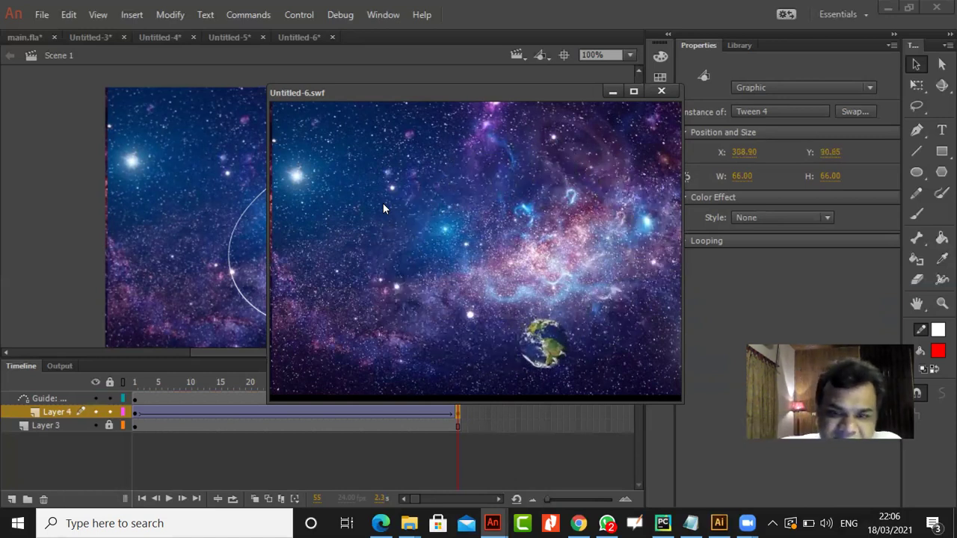
{"action": "left_click", "coordinate": [661, 92]}
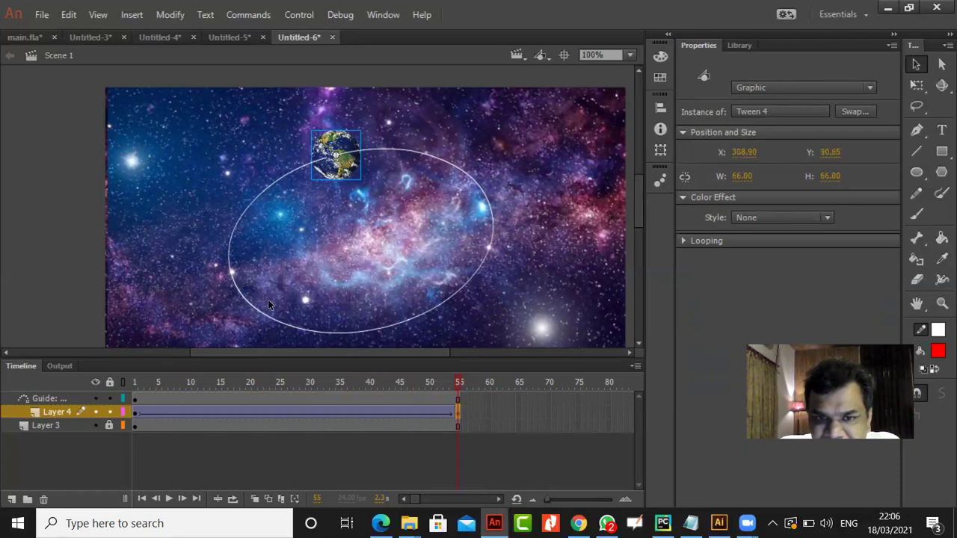
{"action": "left_click", "coordinate": [427, 311]}
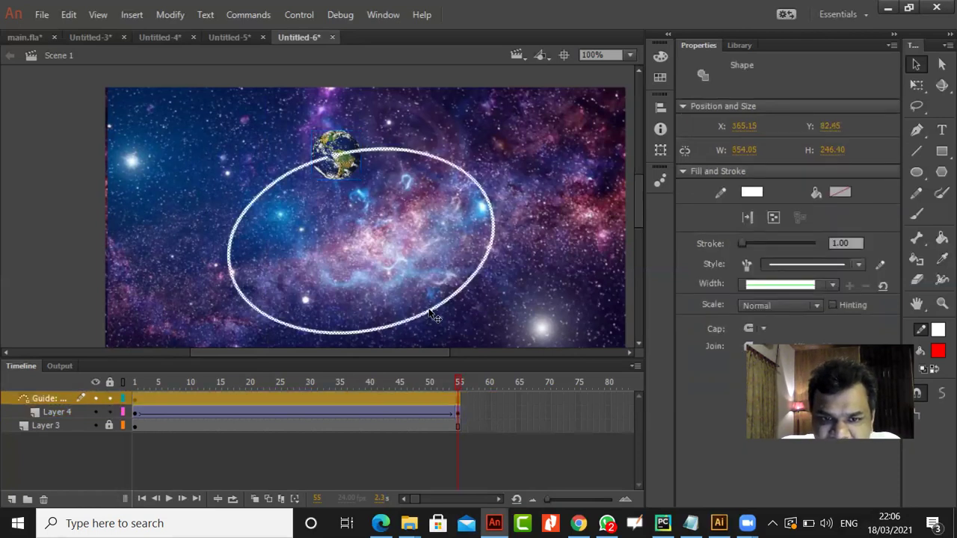
{"action": "right_click", "coordinate": [428, 312]}
{"action": "left_click", "coordinate": [340, 206]}
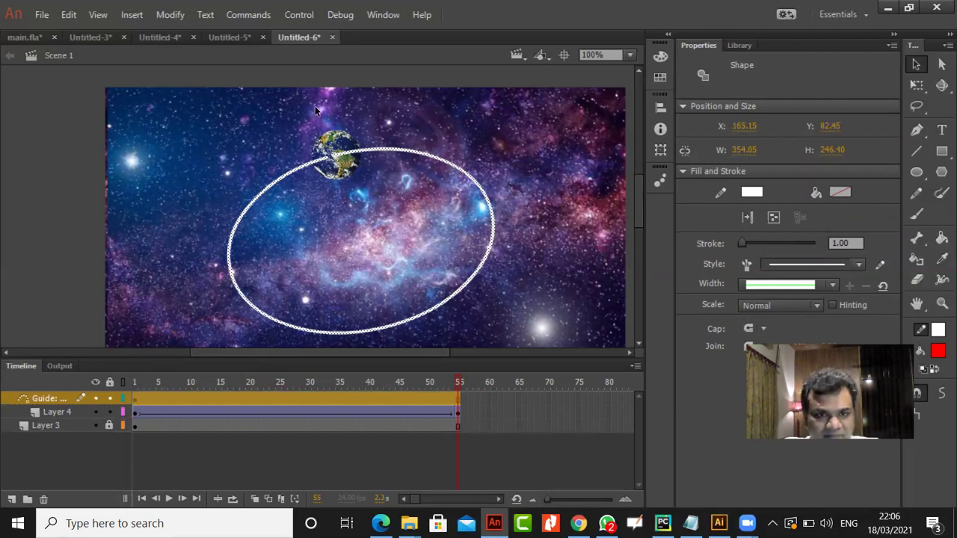
Create a new blank document with the default 550 × 400 px stage
{"action": "left_click", "coordinate": [39, 15]}
{"action": "left_click", "coordinate": [49, 31]}
{"action": "left_click", "coordinate": [586, 406]}
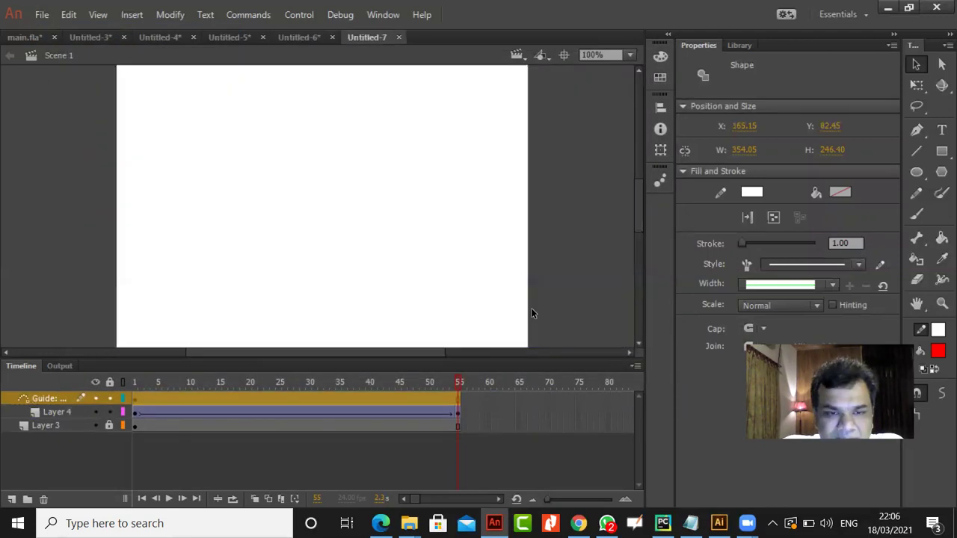
{"action": "left_click_drag", "start_coordinate": [427, 354], "coordinate": [415, 353]}
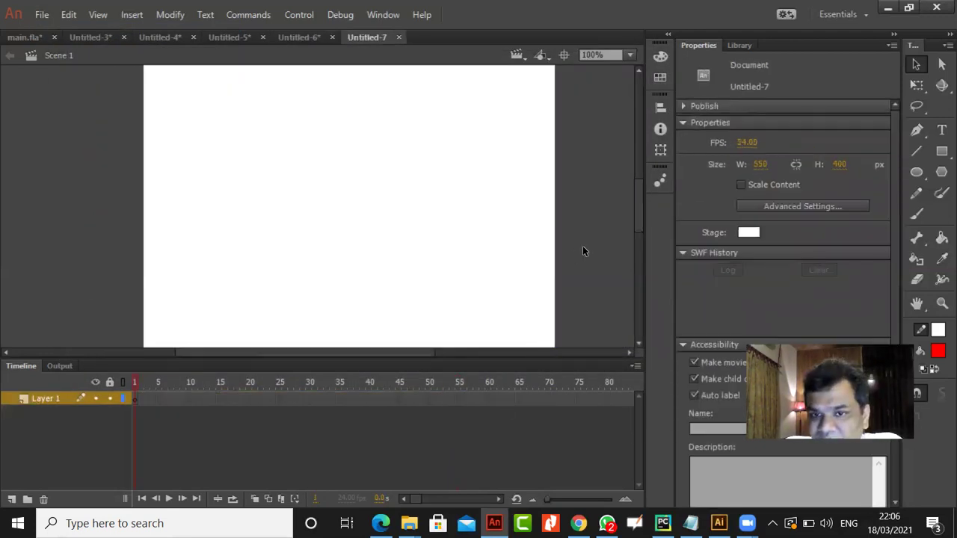
{"action": "left_click_drag", "start_coordinate": [641, 217], "coordinate": [641, 211]}
Add the static text "Text" near the middle of the stage and break it apart into separate letters
{"action": "key", "text": "t"}
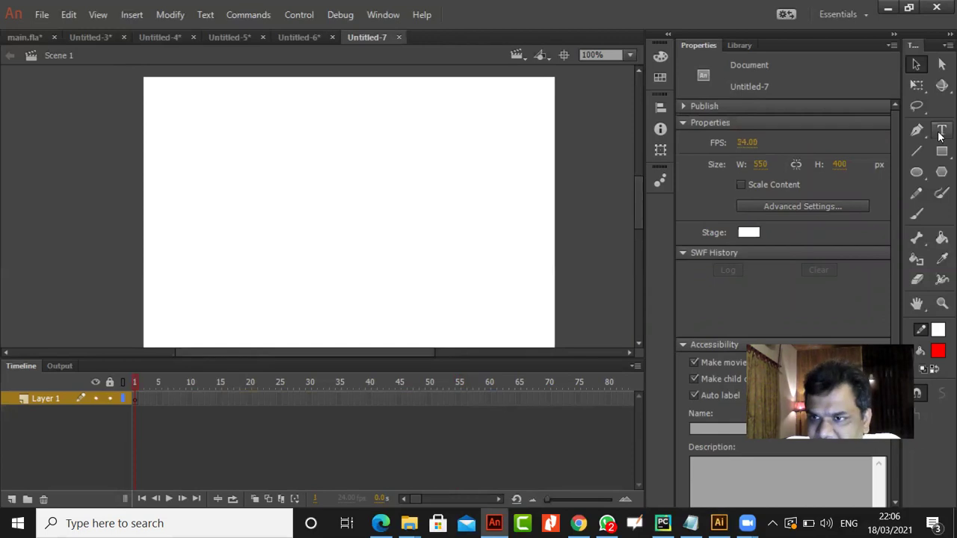
{"action": "left_click", "coordinate": [287, 217]}
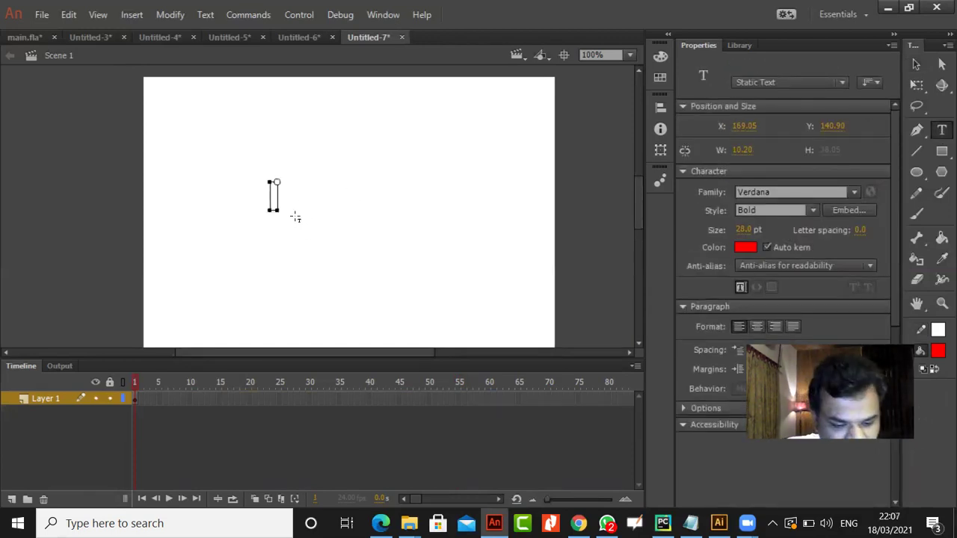
{"action": "type", "text": "Text"}
{"action": "left_click", "coordinate": [917, 64]}
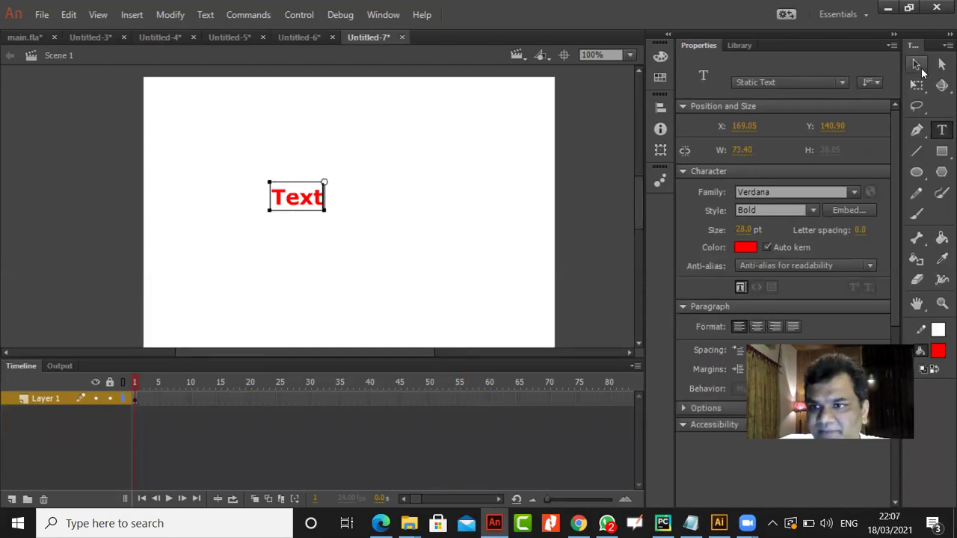
{"action": "key", "text": "ctrl+="}
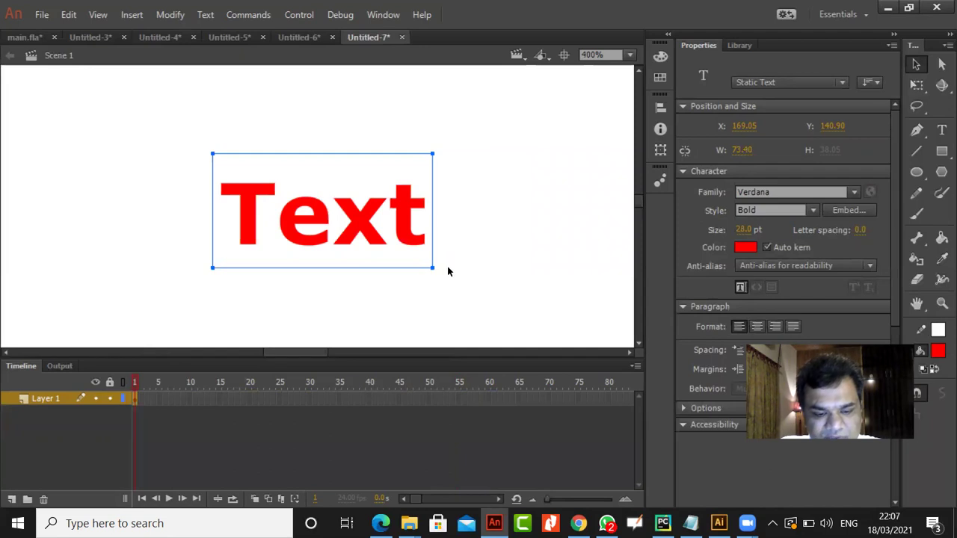
{"action": "key", "text": "ctrl+b"}
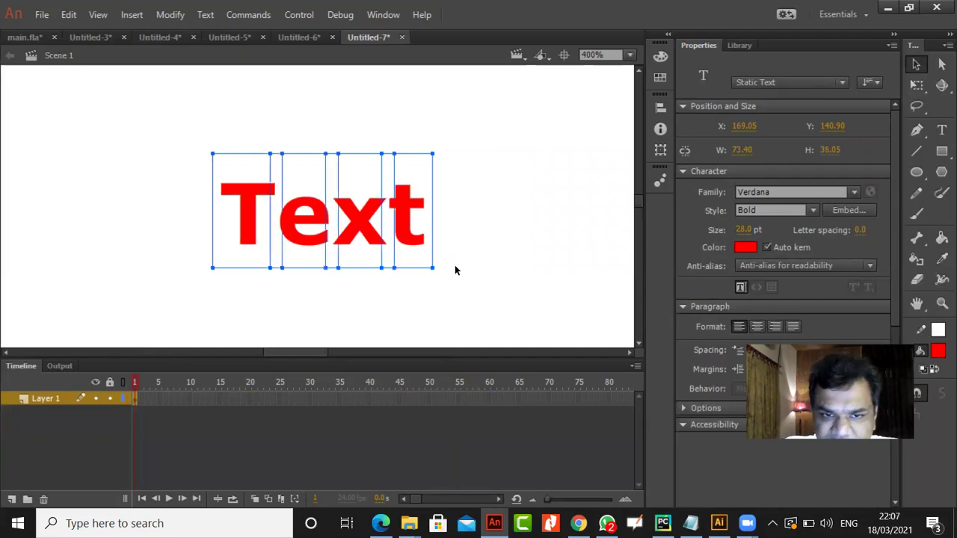
Move the separated letters t, x, e and T individually to scattered positions around the word
{"action": "left_click", "coordinate": [450, 269]}
{"action": "left_click_drag", "start_coordinate": [417, 249], "coordinate": [436, 284]}
{"action": "left_click_drag", "start_coordinate": [374, 235], "coordinate": [381, 190]}
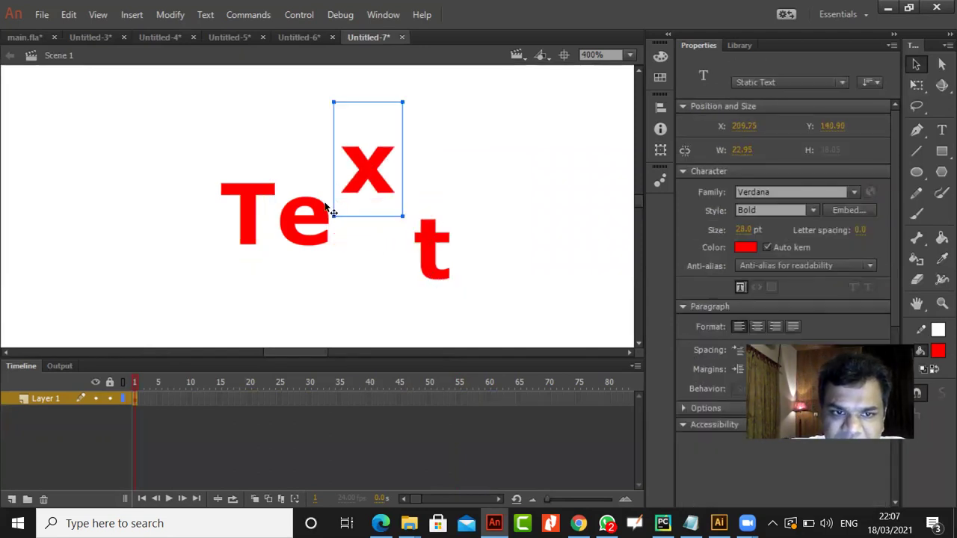
{"action": "left_click_drag", "start_coordinate": [329, 214], "coordinate": [322, 274]}
{"action": "left_click_drag", "start_coordinate": [235, 220], "coordinate": [166, 199]}
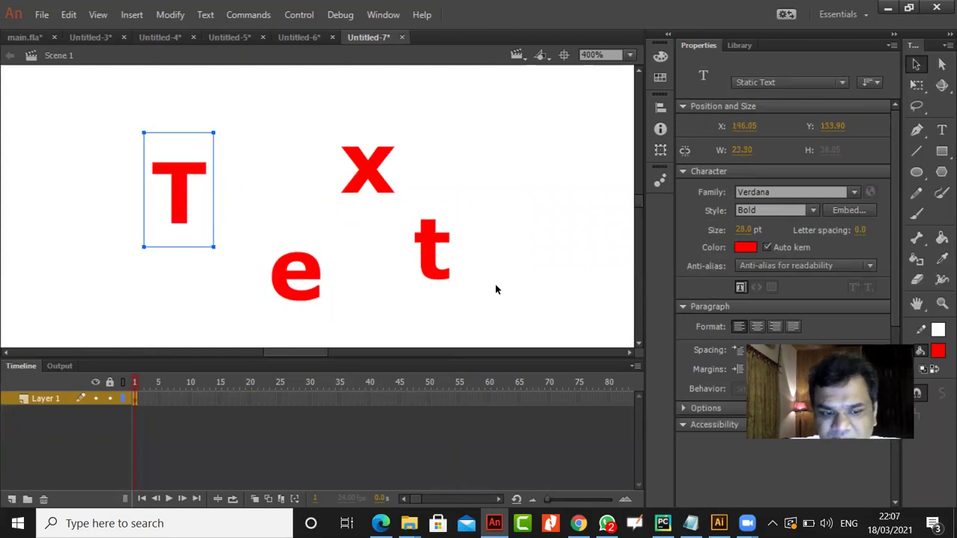
Undo the individual moves of all four letters
{"action": "key", "text": "ctrl+z"}
{"action": "key", "text": "ctrl+z"}
{"action": "key", "text": "ctrl+z"}
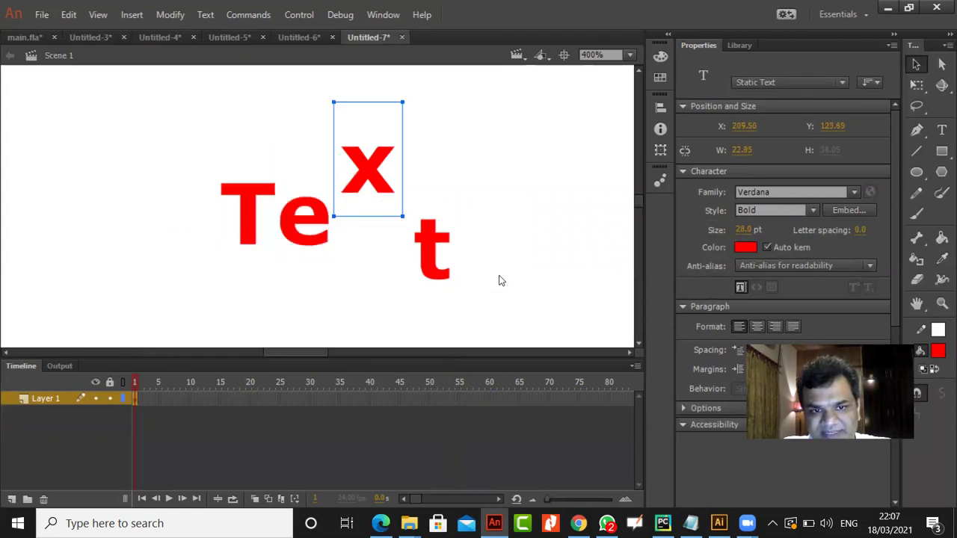
{"action": "key", "text": "ctrl+z"}
{"action": "key", "text": "ctrl+z"}
Break all four letters of the word apart into editable vector shapes and deselect them
{"action": "left_click_drag", "start_coordinate": [123, 125], "coordinate": [588, 305]}
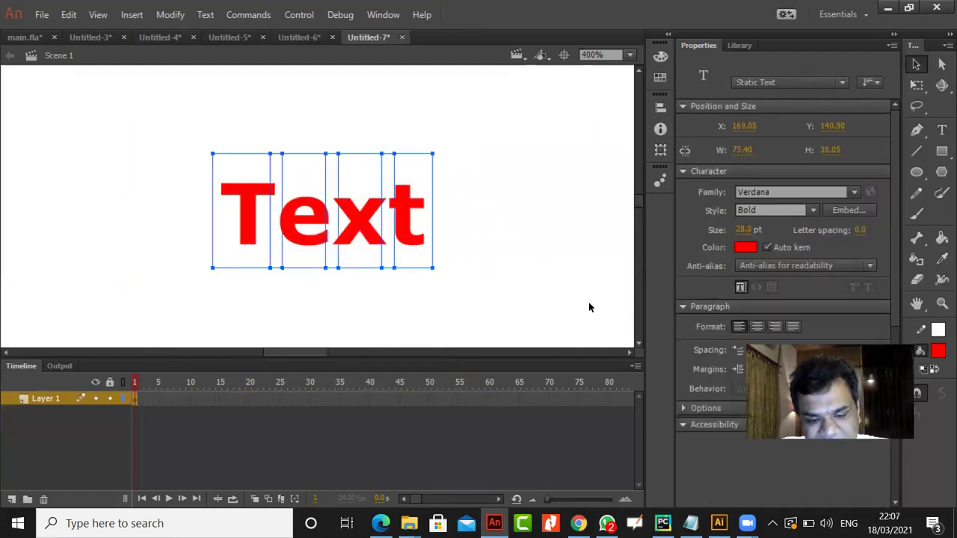
{"action": "key", "text": "ctrl+b"}
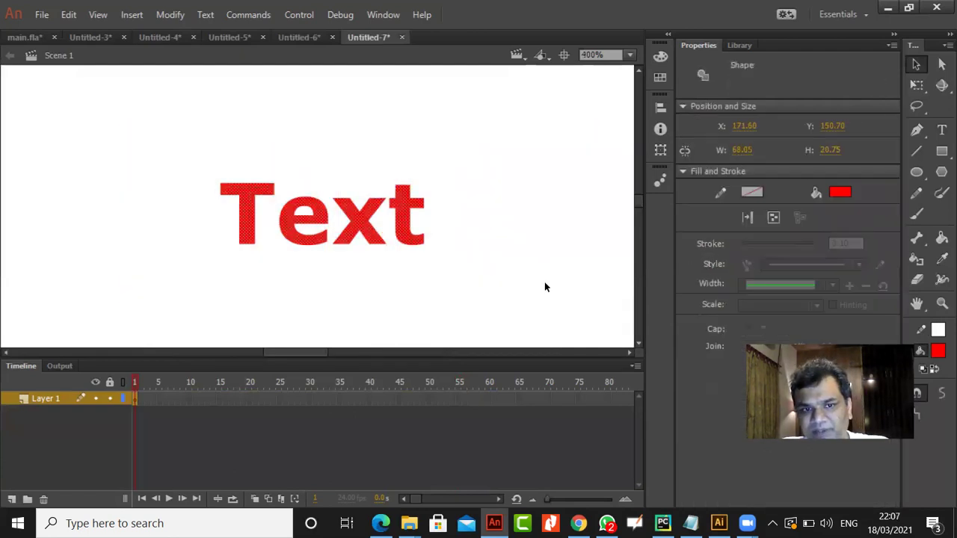
{"action": "left_click", "coordinate": [482, 267]}
Distort the letter shapes by pulling edges and corners of the t, x, e and T outward into long spikes
{"action": "left_click_drag", "start_coordinate": [403, 190], "coordinate": [401, 127]}
{"action": "left_click_drag", "start_coordinate": [343, 242], "coordinate": [333, 321]}
{"action": "left_click_drag", "start_coordinate": [292, 247], "coordinate": [267, 295]}
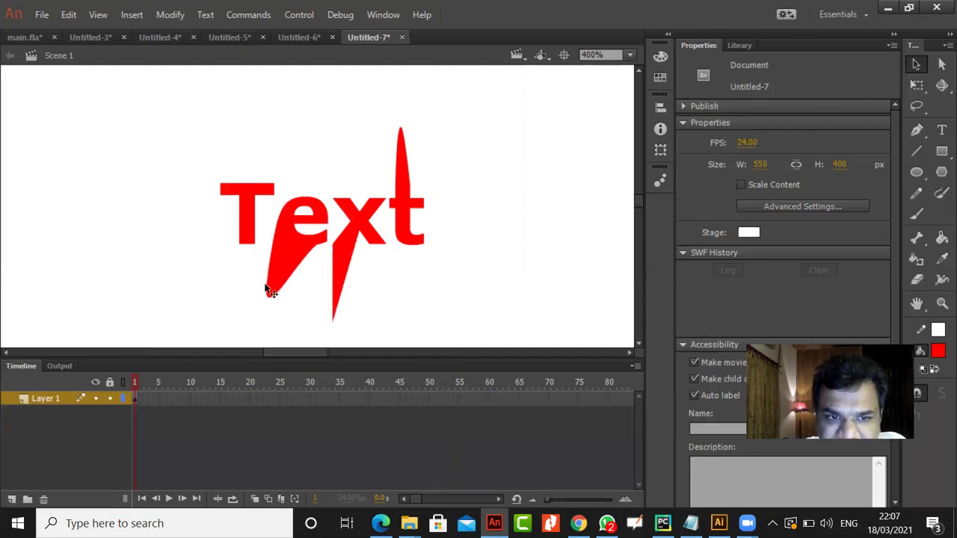
{"action": "left_click_drag", "start_coordinate": [243, 245], "coordinate": [230, 288]}
{"action": "left_click_drag", "start_coordinate": [239, 184], "coordinate": [260, 120]}
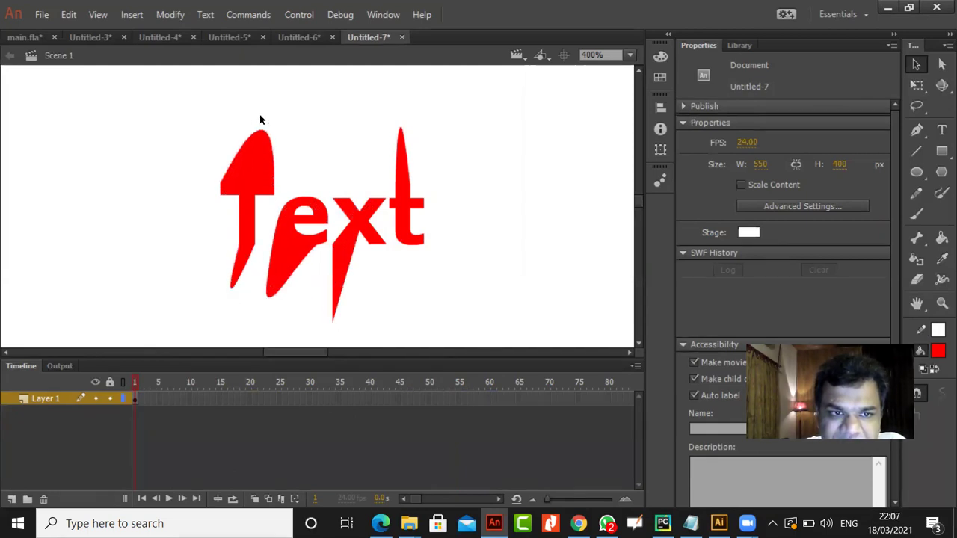
{"action": "left_click_drag", "start_coordinate": [221, 198], "coordinate": [111, 252]}
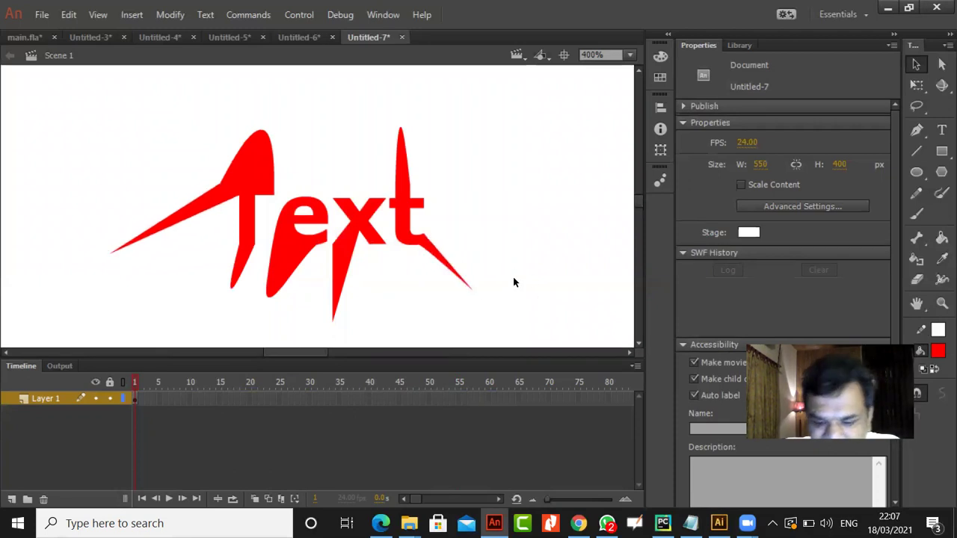
Examine the edge quality of the distorted vector letters at high magnification and return to a view of the whole word
{"action": "key", "text": "ctrl+equal"}
{"action": "key", "text": "ctrl+equal"}
{"action": "key", "text": "ctrl+equal"}
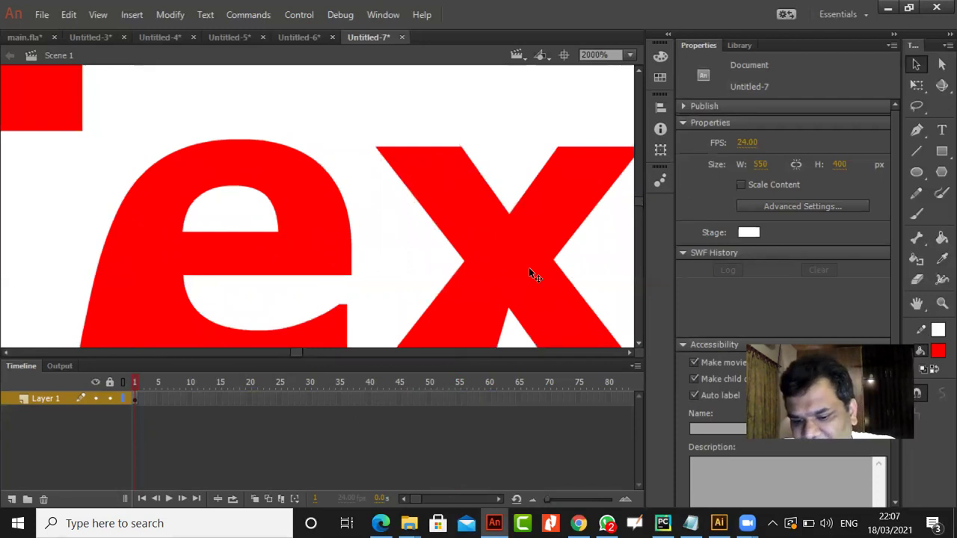
{"action": "key", "text": "ctrl+minus"}
{"action": "key", "text": "ctrl+minus"}
{"action": "key", "text": "ctrl+minus"}
{"action": "key", "text": "ctrl+minus"}
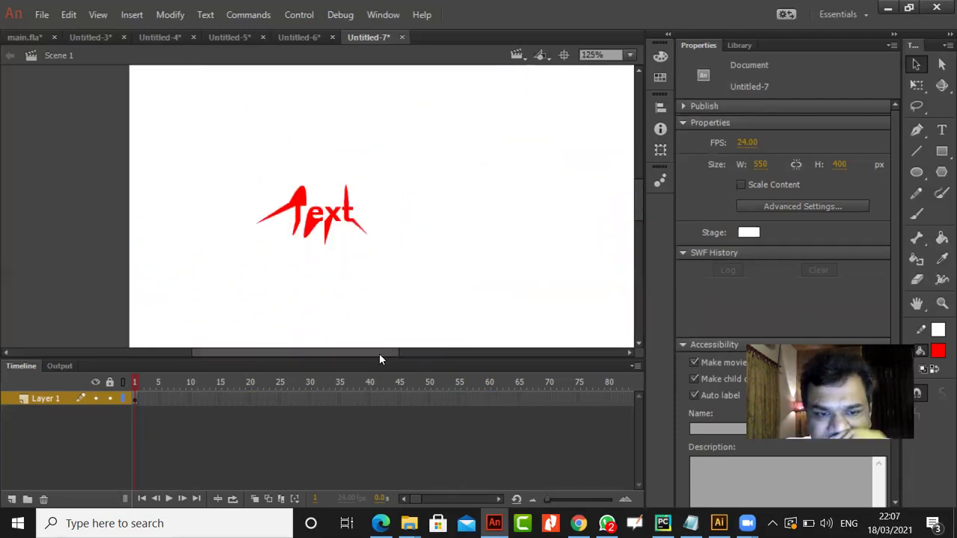
{"action": "scroll", "coordinate": [379, 354], "scroll_direction": "left", "scroll_amount": 1}
Export the distorted text as an SVG image named Untitled-7 to the Desktop
{"action": "left_click", "coordinate": [42, 15]}
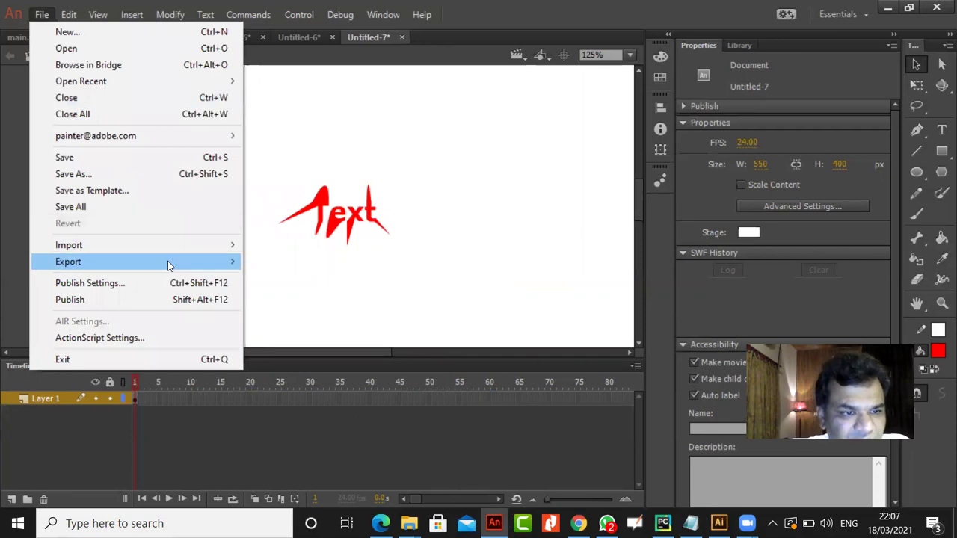
{"action": "mouse_move", "coordinate": [167, 260]}
{"action": "left_click", "coordinate": [294, 262]}
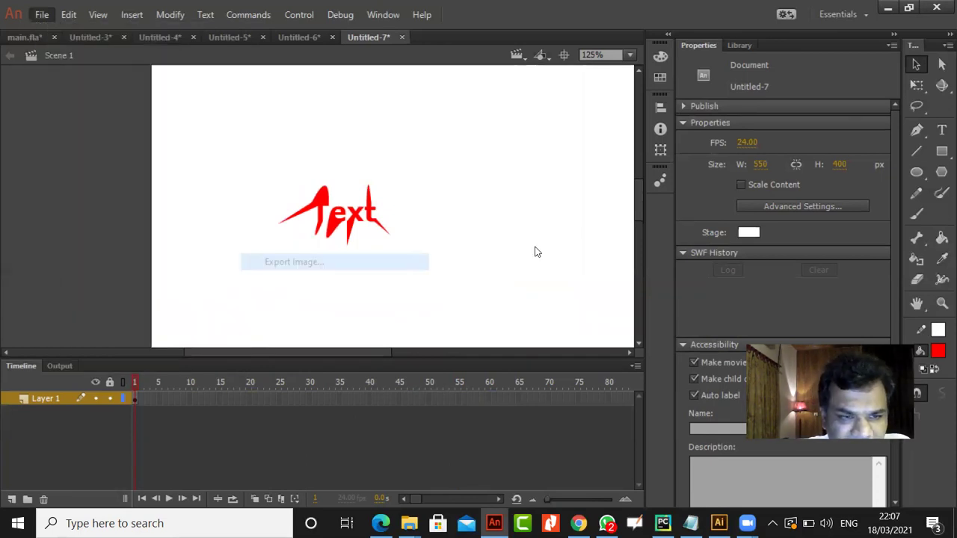
{"action": "left_click", "coordinate": [243, 425]}
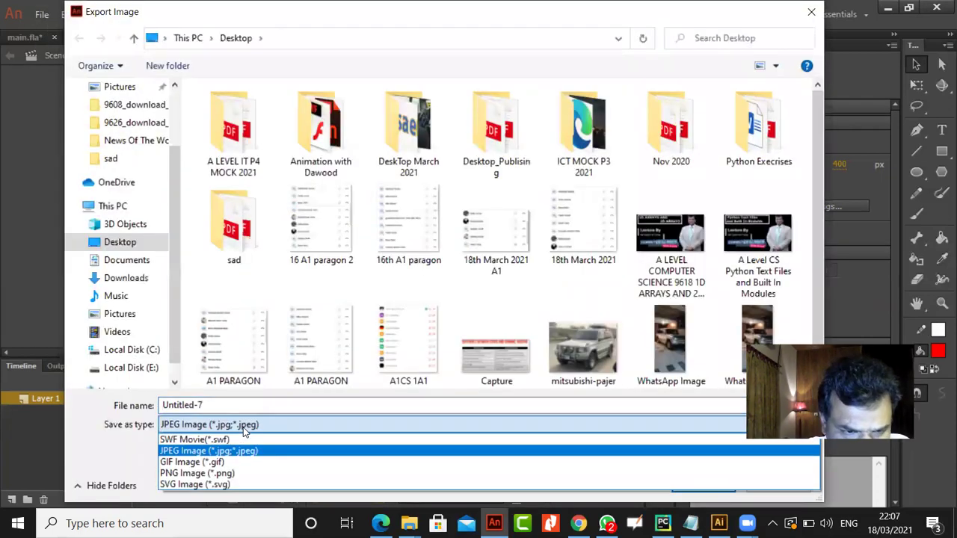
{"action": "left_click", "coordinate": [241, 485]}
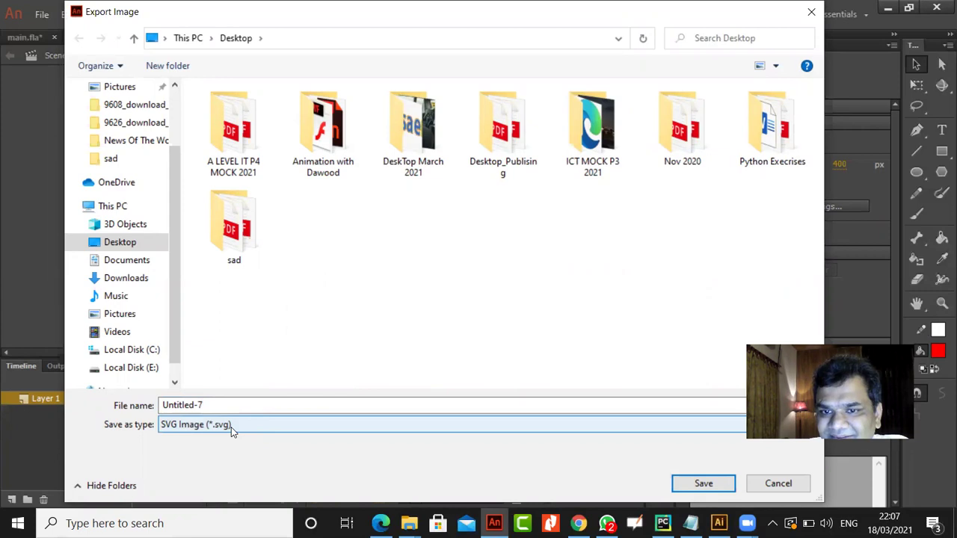
{"action": "left_click_drag", "start_coordinate": [622, 11], "coordinate": [563, 10]}
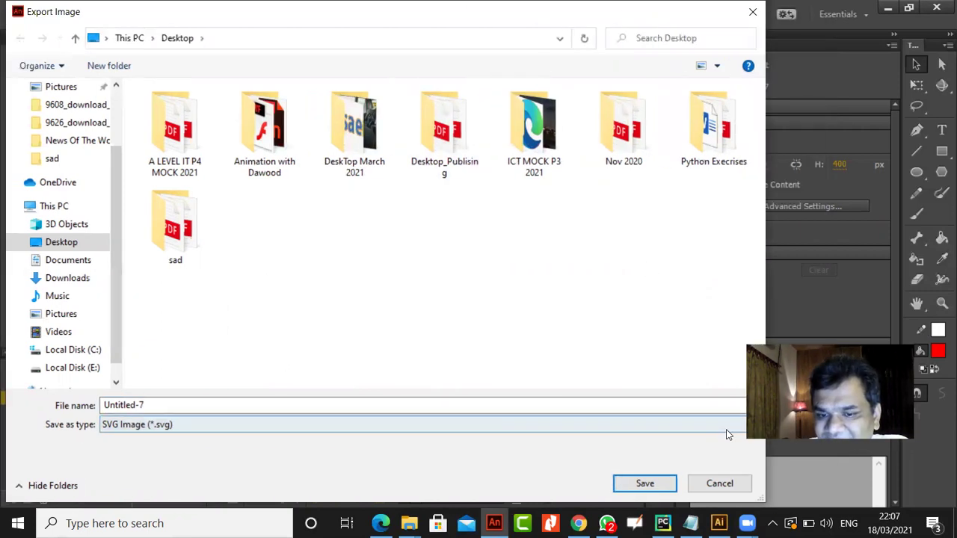
{"action": "key", "text": "Return"}
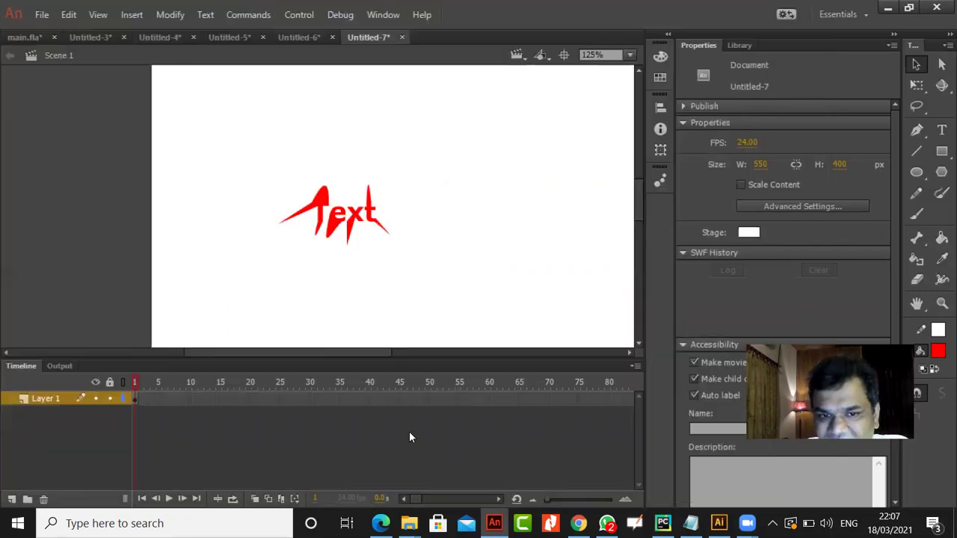
Cut off the rounded upper tip of the distorted T so that its top edge is flat
{"action": "key", "text": "ctrl+equal"}
{"action": "key", "text": "ctrl+equal"}
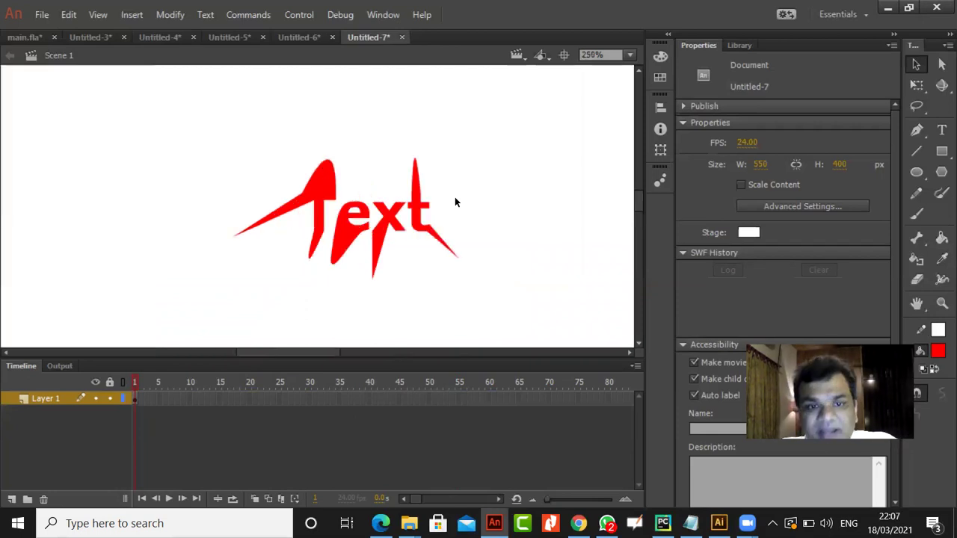
{"action": "mouse_move", "coordinate": [279, 87]}
{"action": "left_mouse_down"}
{"action": "mouse_move", "coordinate": [354, 124]}
{"action": "mouse_move", "coordinate": [437, 146]}
{"action": "left_mouse_up"}
{"action": "key", "text": "Delete"}
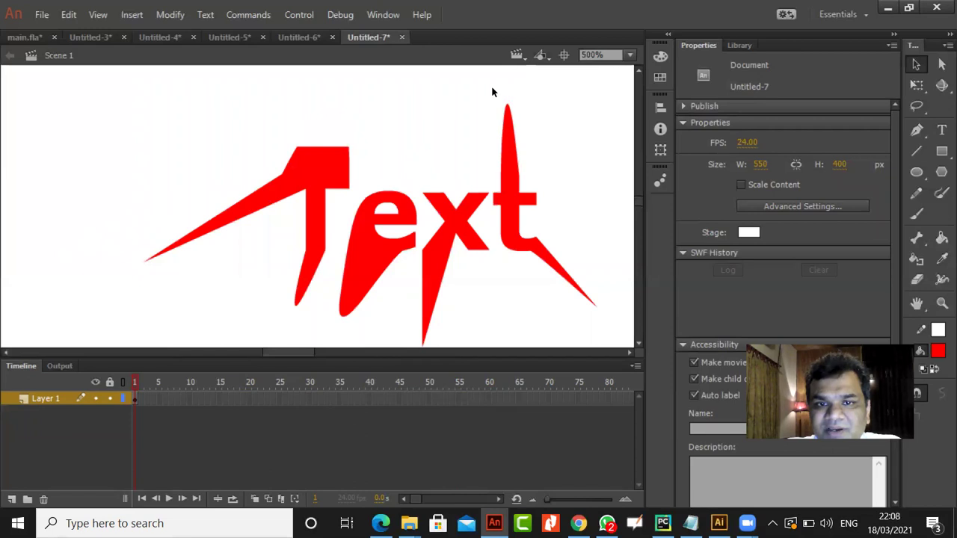
Cut off the rounded tip of the t's upper spike and colour the new topmost section blue (#0033FF)
{"action": "left_click_drag", "start_coordinate": [491, 89], "coordinate": [537, 138]}
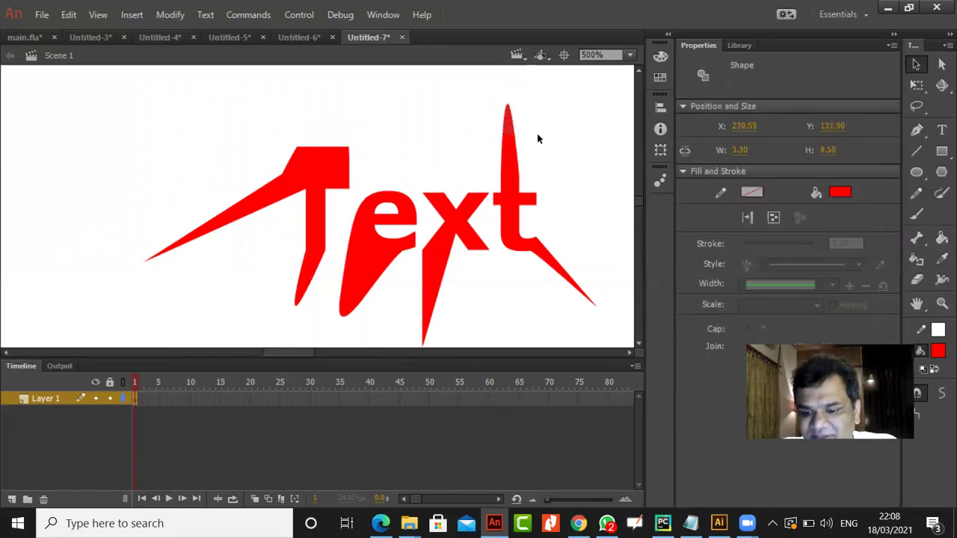
{"action": "key", "text": "Delete"}
{"action": "left_click_drag", "start_coordinate": [483, 116], "coordinate": [528, 156]}
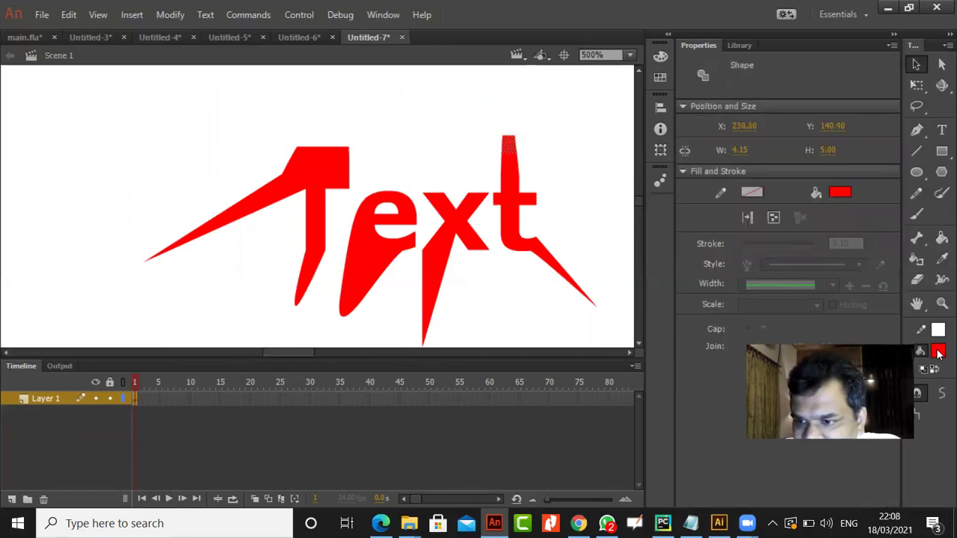
{"action": "left_click", "coordinate": [935, 333]}
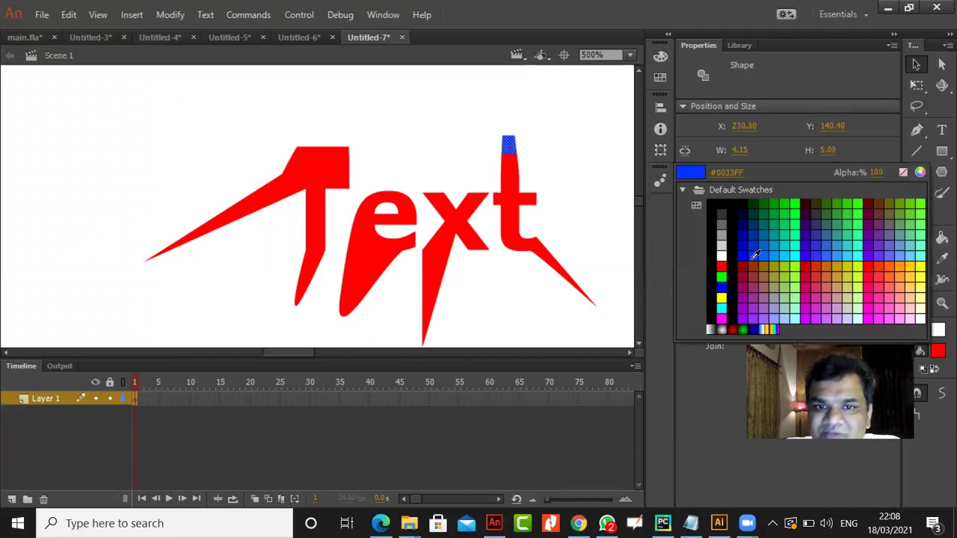
{"action": "left_click", "coordinate": [755, 255]}
{"action": "left_click", "coordinate": [594, 266]}
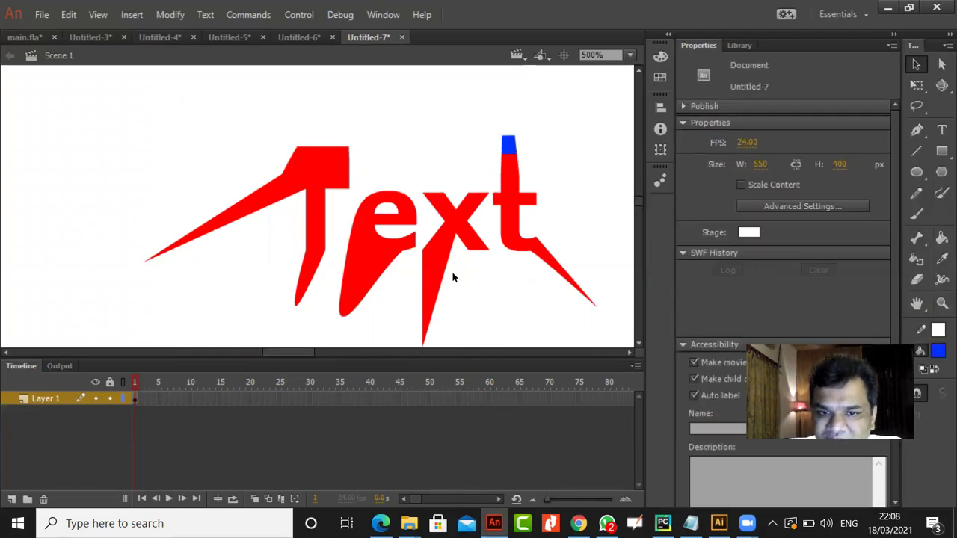
Fill a horizontal band across the e's downward spike with the black-and-white linear gradient
{"action": "left_click_drag", "start_coordinate": [331, 259], "coordinate": [401, 278]}
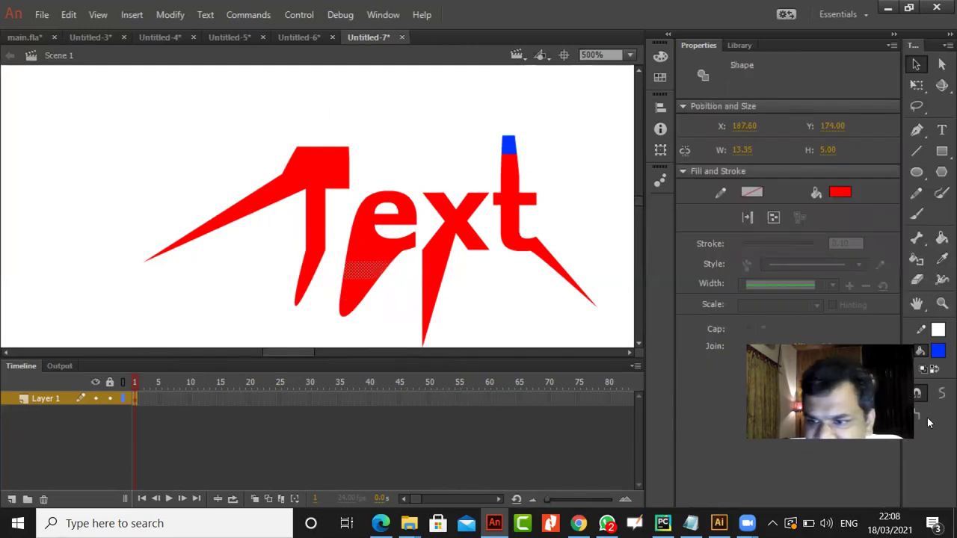
{"action": "left_click", "coordinate": [937, 351]}
{"action": "left_click", "coordinate": [709, 330]}
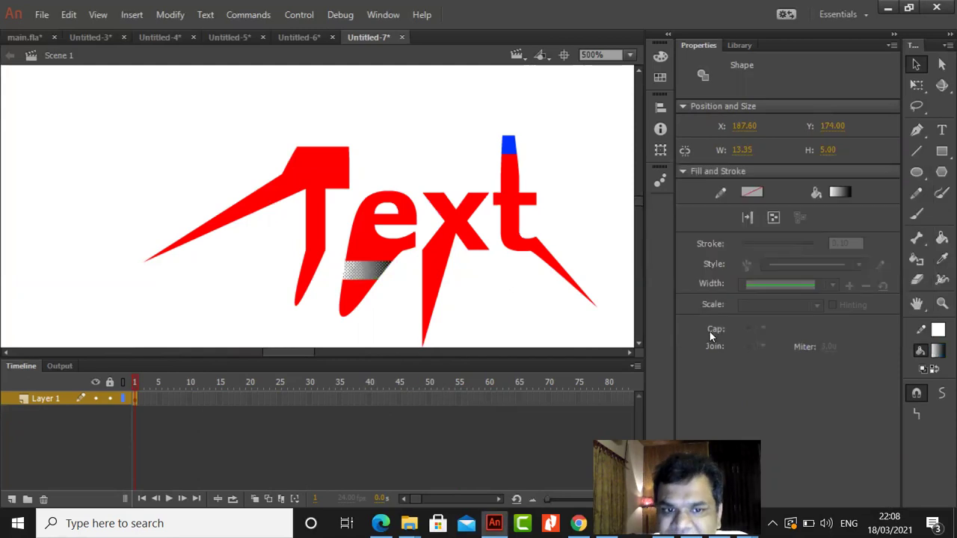
{"action": "left_click", "coordinate": [483, 312]}
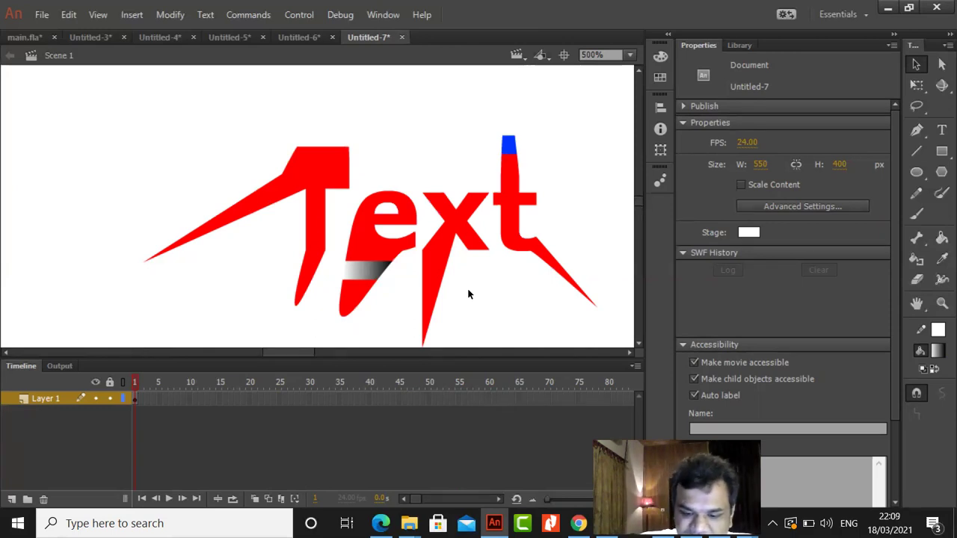
Try to animate the distorted text with a classic tween ending at a new keyframe at frame 46
{"action": "key", "text": "ctrl+minus"}
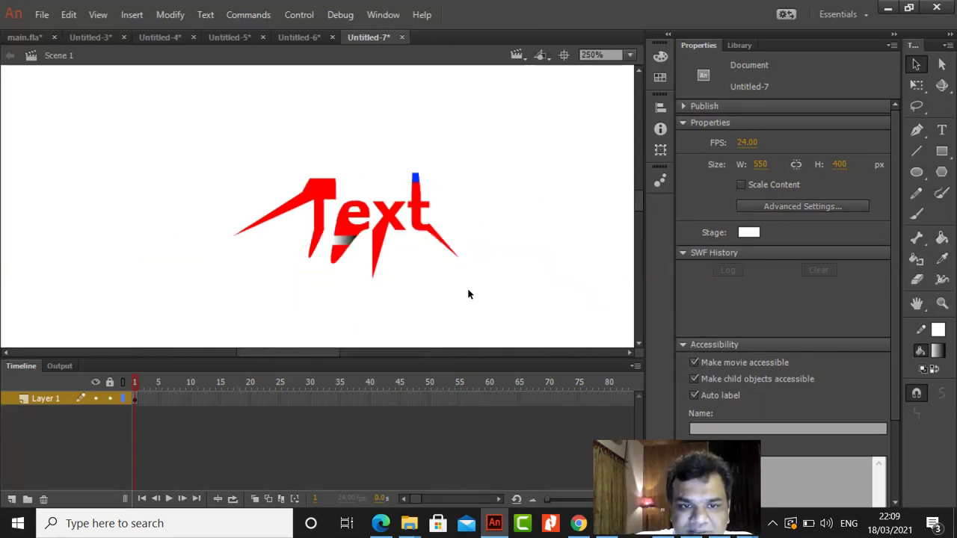
{"action": "mouse_move", "coordinate": [336, 352]}
{"action": "left_mouse_down"}
{"action": "mouse_move", "coordinate": [352, 354]}
{"action": "mouse_move", "coordinate": [333, 352]}
{"action": "left_mouse_up"}
{"action": "left_click_drag", "start_coordinate": [186, 146], "coordinate": [536, 342]}
{"action": "left_click", "coordinate": [484, 296]}
{"action": "right_click", "coordinate": [401, 397]}
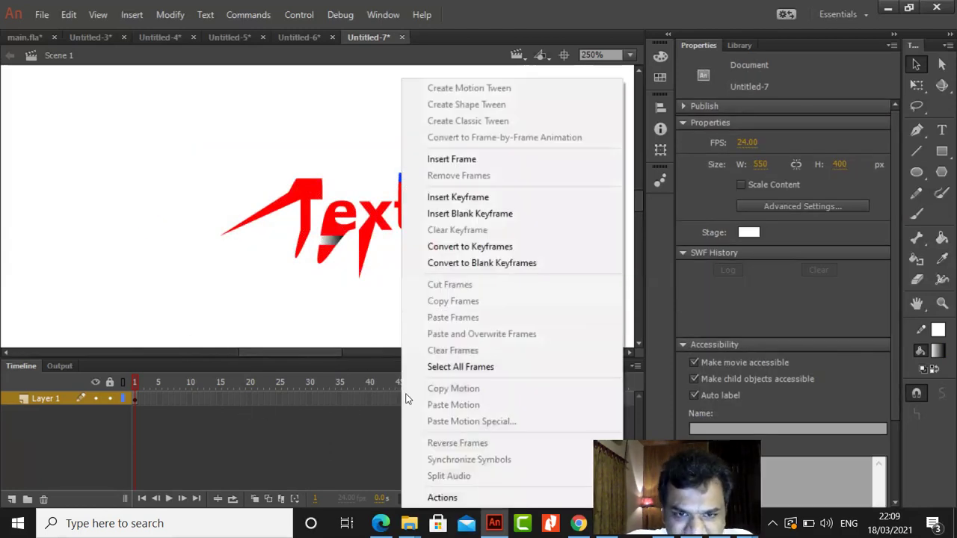
{"action": "left_click", "coordinate": [464, 197]}
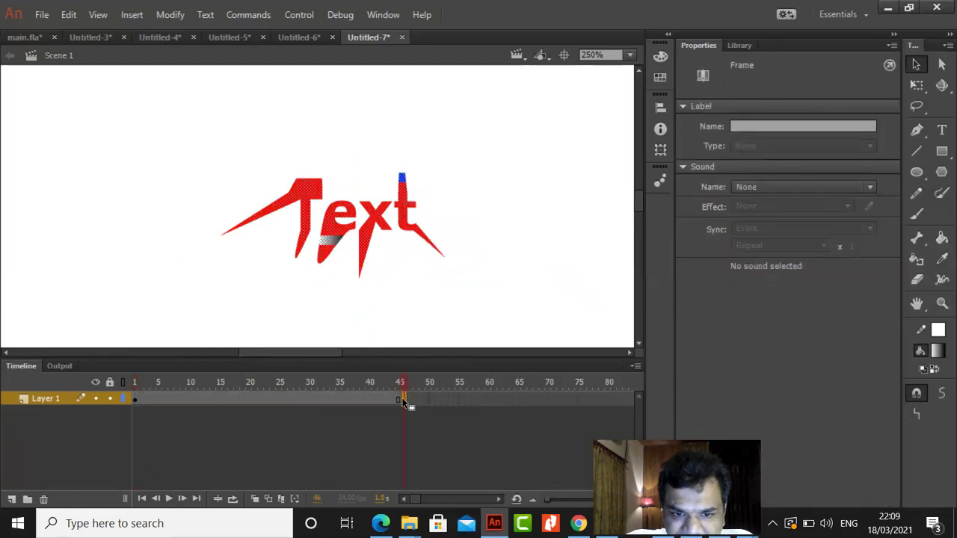
{"action": "right_click", "coordinate": [401, 402]}
{"action": "left_click", "coordinate": [486, 123]}
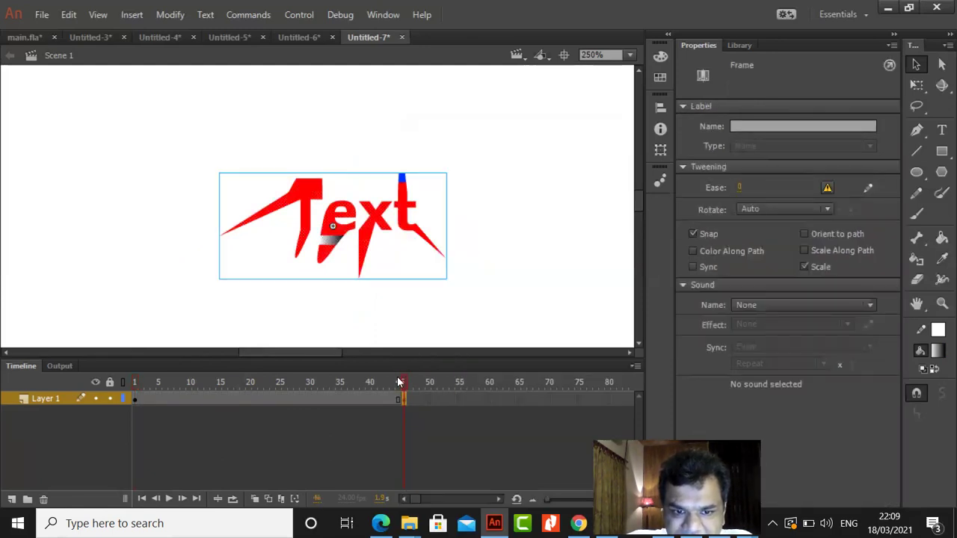
{"action": "right_click", "coordinate": [399, 402]}
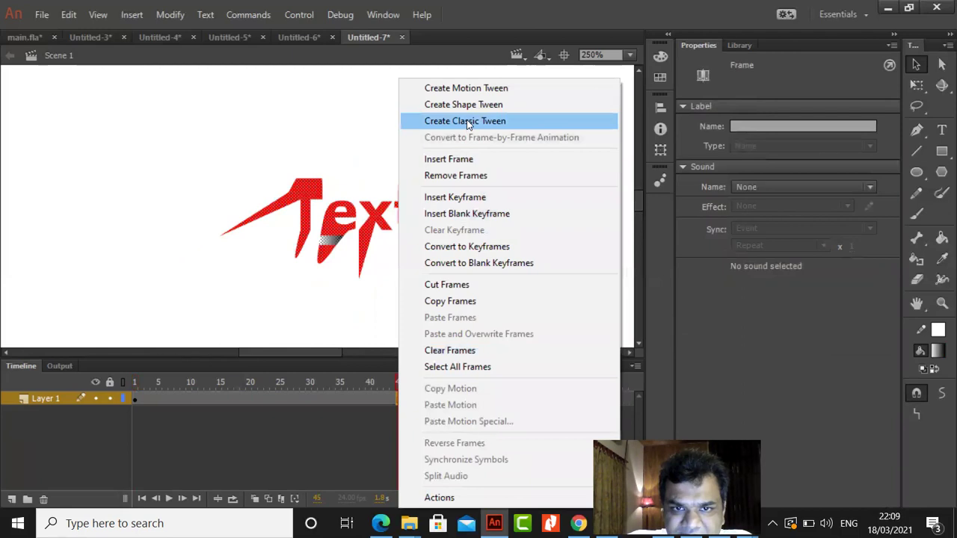
{"action": "left_click", "coordinate": [467, 120]}
{"action": "key", "text": "ctrl+z"}
Insert a keyframe at frame 46 and create a shape tween from frame 1 to it
{"action": "left_click", "coordinate": [402, 403]}
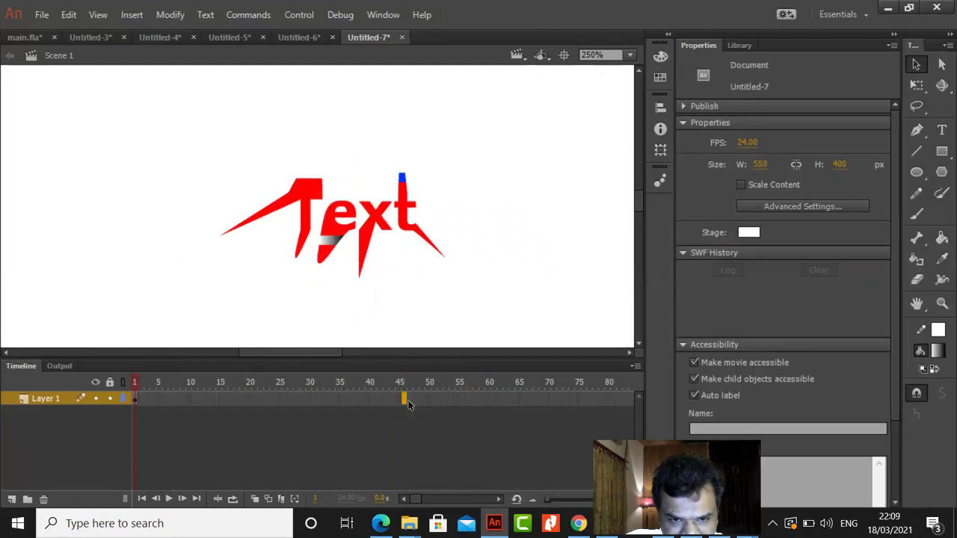
{"action": "right_click", "coordinate": [409, 403]}
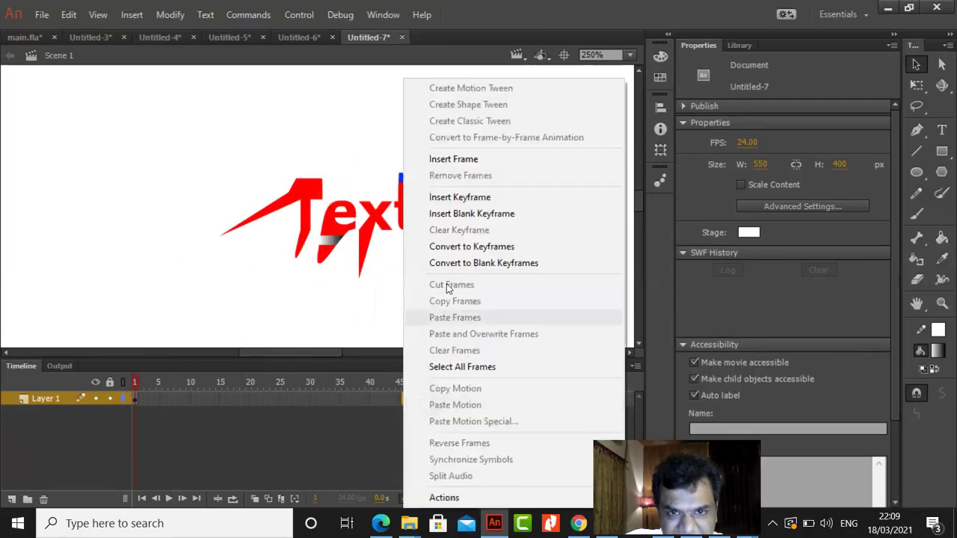
{"action": "left_click", "coordinate": [464, 199]}
{"action": "right_click", "coordinate": [398, 404]}
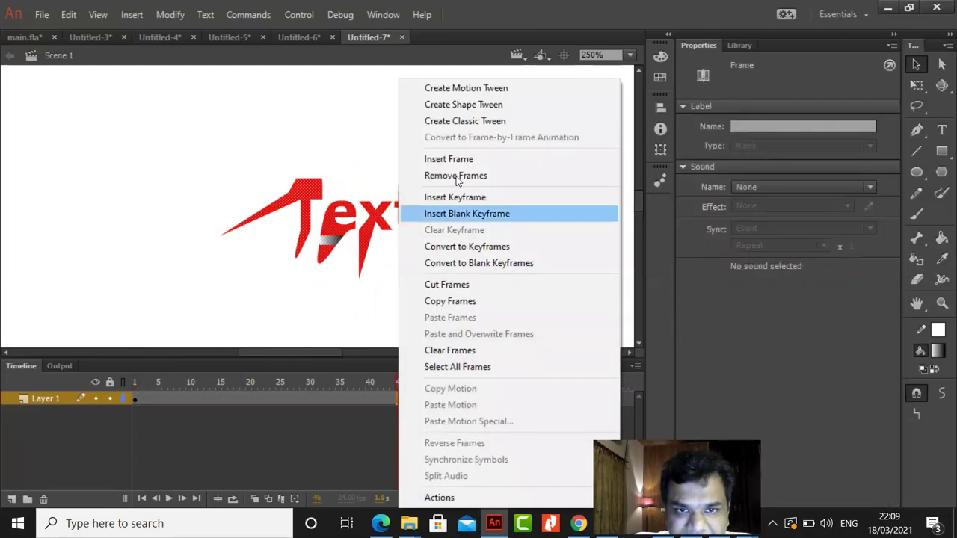
{"action": "left_click", "coordinate": [464, 104]}
{"action": "right_click", "coordinate": [402, 397]}
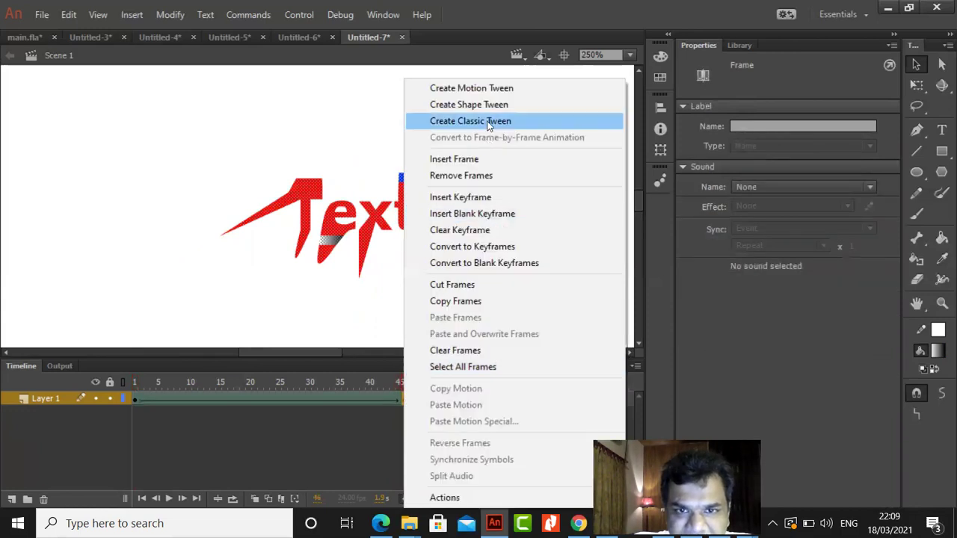
{"action": "left_click", "coordinate": [485, 105]}
{"action": "left_click", "coordinate": [495, 187]}
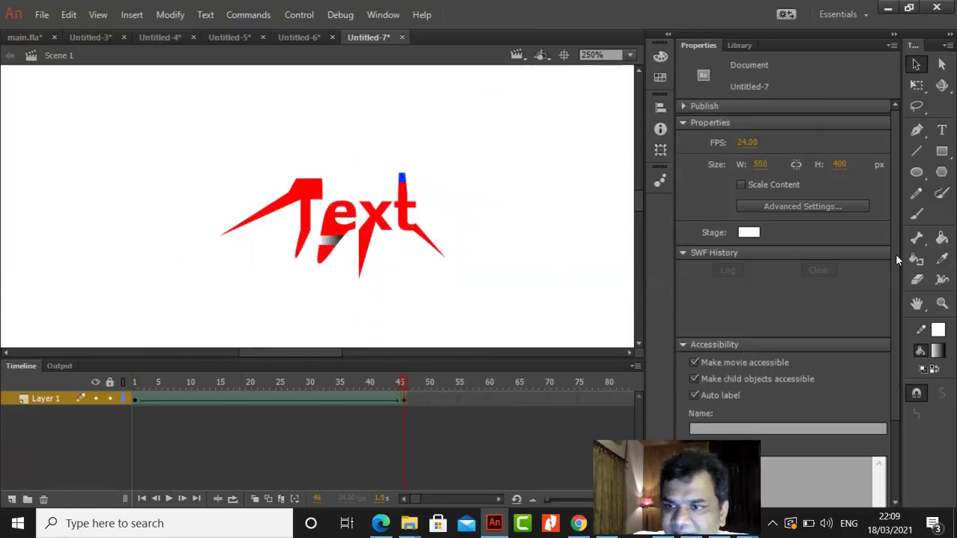
Replace the distorted text at frame 46 with a long, thin gradient-filled rectangle and preview the morph as a test movie
{"action": "left_click", "coordinate": [407, 399]}
{"action": "left_click_drag", "start_coordinate": [187, 112], "coordinate": [531, 295]}
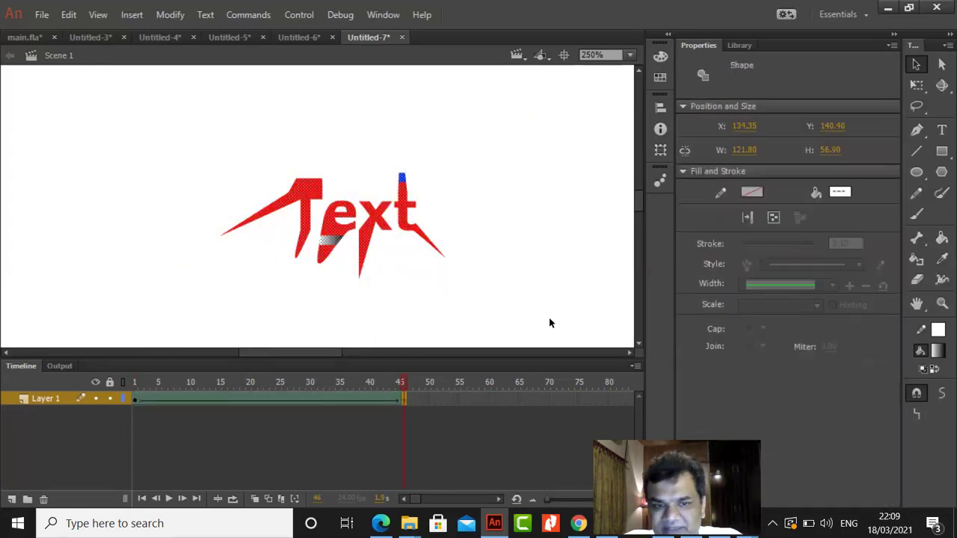
{"action": "key", "text": "Delete"}
{"action": "left_click", "coordinate": [917, 172]}
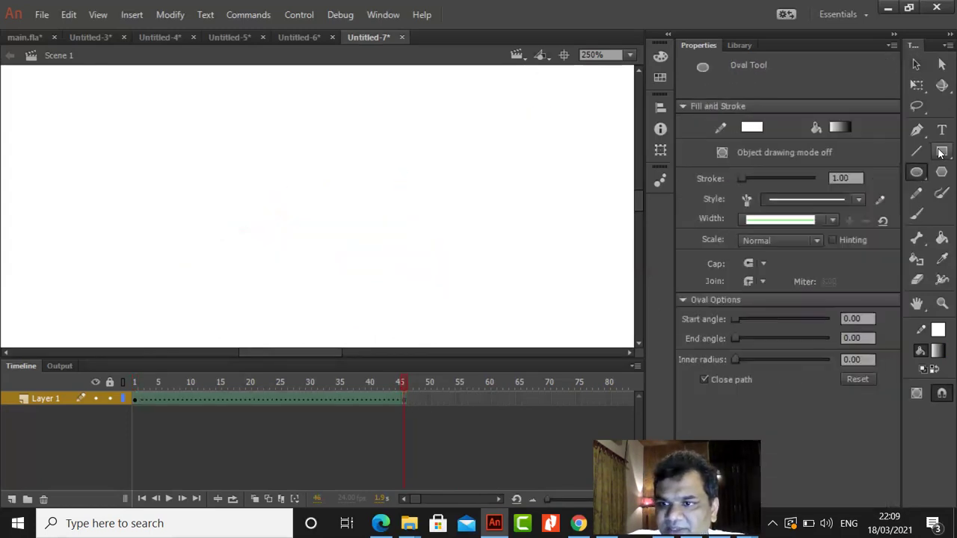
{"action": "left_click", "coordinate": [941, 152]}
{"action": "left_click_drag", "start_coordinate": [222, 175], "coordinate": [510, 202]}
{"action": "left_click", "coordinate": [916, 65]}
{"action": "left_click_drag", "start_coordinate": [216, 137], "coordinate": [574, 253]}
{"action": "left_click", "coordinate": [377, 252]}
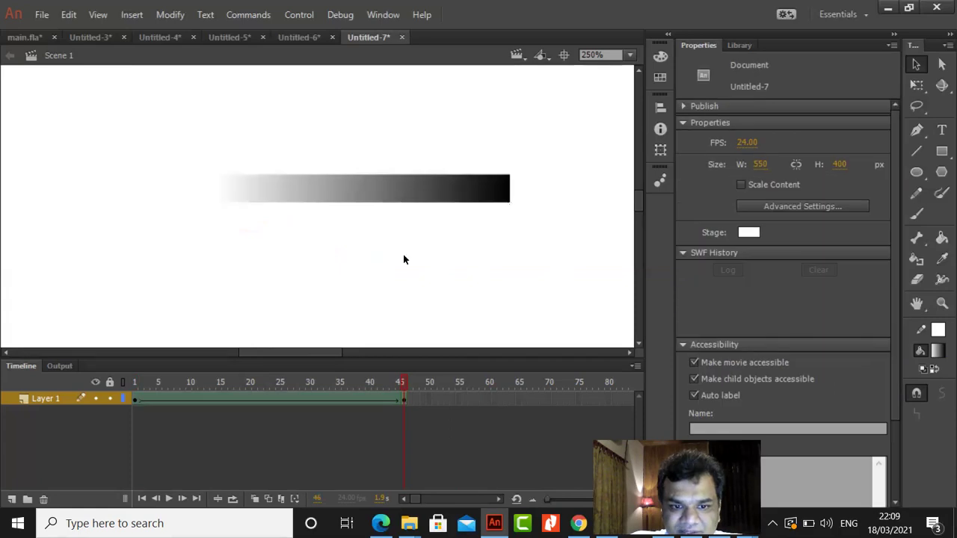
{"action": "key", "text": "ctrl+Return"}
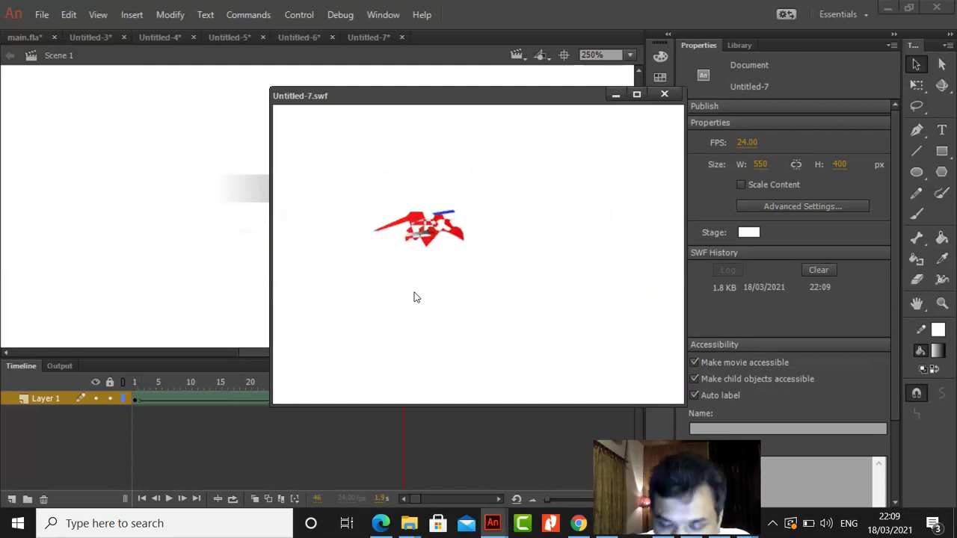
{"action": "left_click", "coordinate": [664, 94]}
Create a new document and add the static text "Shape" near the middle of the stage
{"action": "left_click", "coordinate": [42, 15]}
{"action": "left_click", "coordinate": [48, 32]}
{"action": "left_click", "coordinate": [589, 407]}
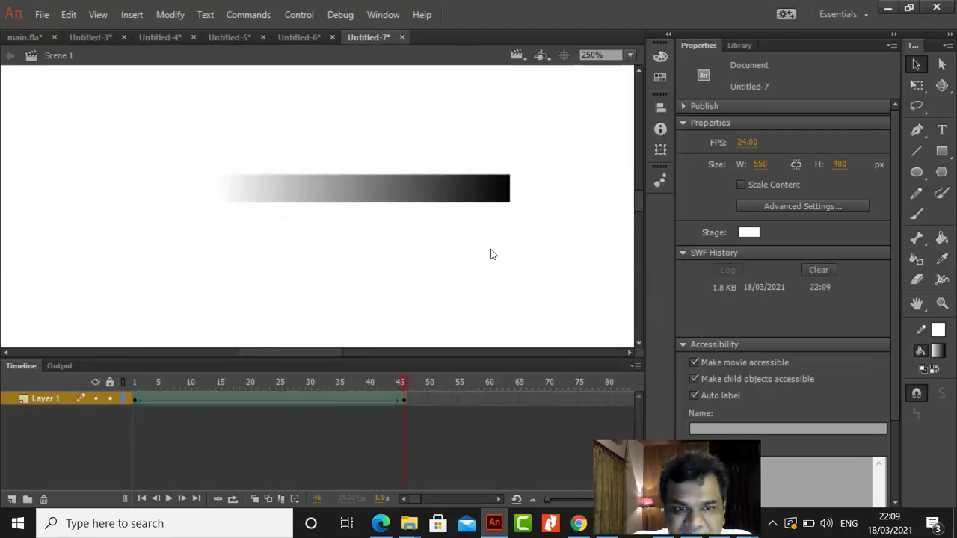
{"action": "left_click", "coordinate": [245, 175]}
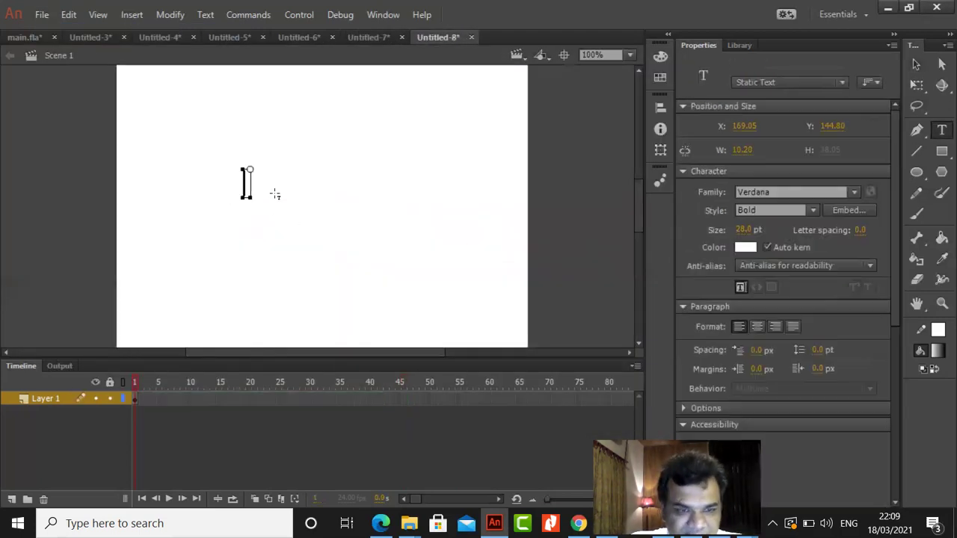
{"action": "type", "text": "Shape"}
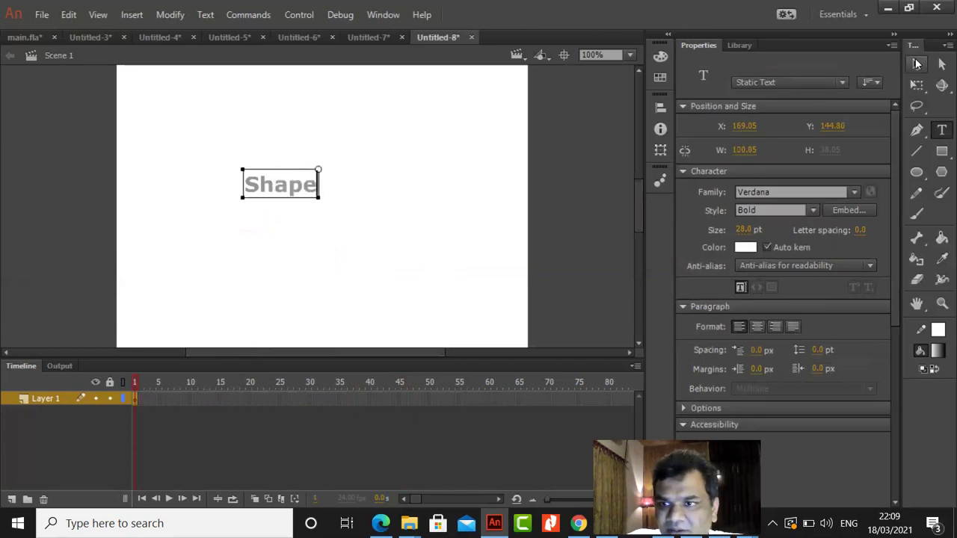
Colour the whole word "Shape" blue
{"action": "left_click", "coordinate": [917, 65]}
{"action": "double_click", "coordinate": [262, 190]}
{"action": "key", "text": "ctrl+a"}
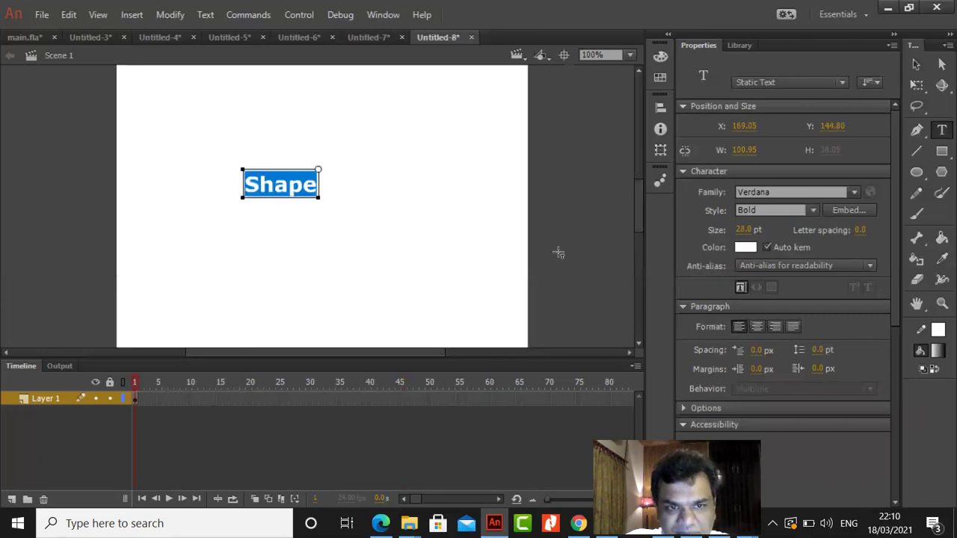
{"action": "left_click", "coordinate": [935, 355]}
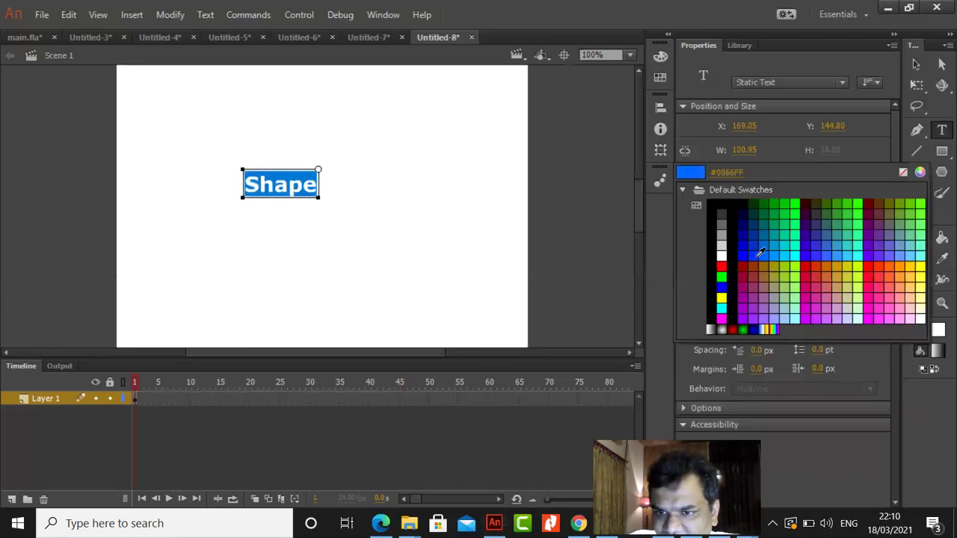
{"action": "left_click", "coordinate": [747, 258]}
{"action": "left_click", "coordinate": [918, 65]}
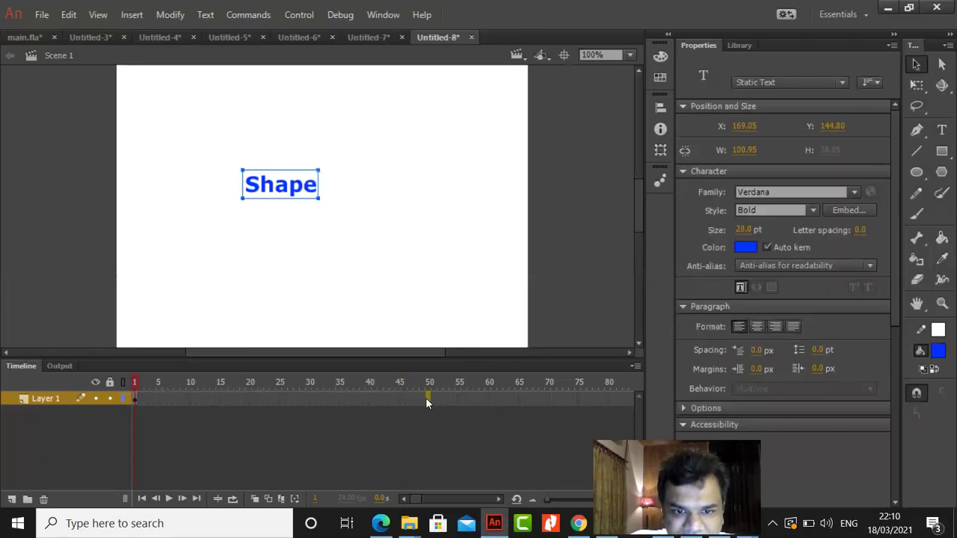
Break the "Shape" text apart twice so that it turns into editable vector shapes
{"action": "right_click", "coordinate": [425, 397]}
{"action": "left_click", "coordinate": [258, 202]}
{"action": "left_click", "coordinate": [272, 184]}
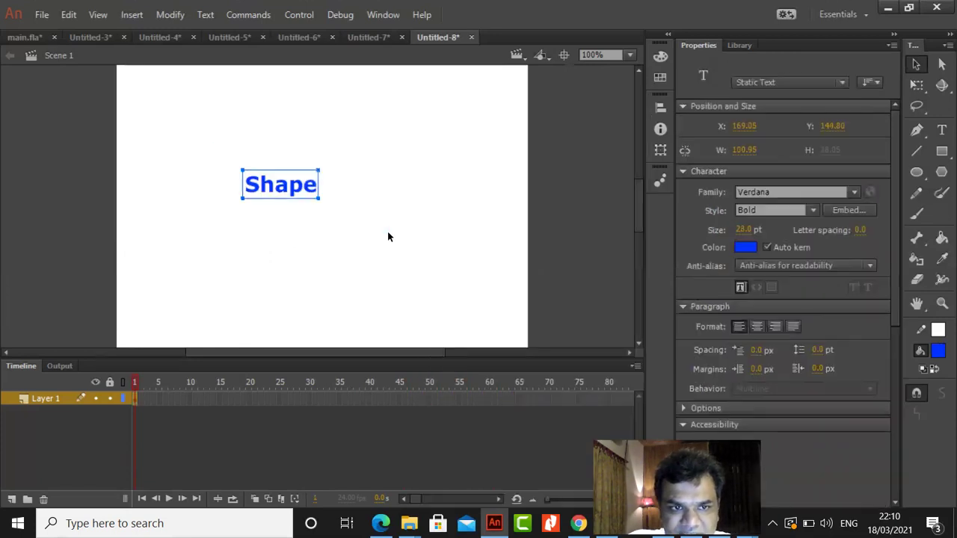
{"action": "key", "text": "ctrl+b"}
{"action": "key", "text": "ctrl+b"}
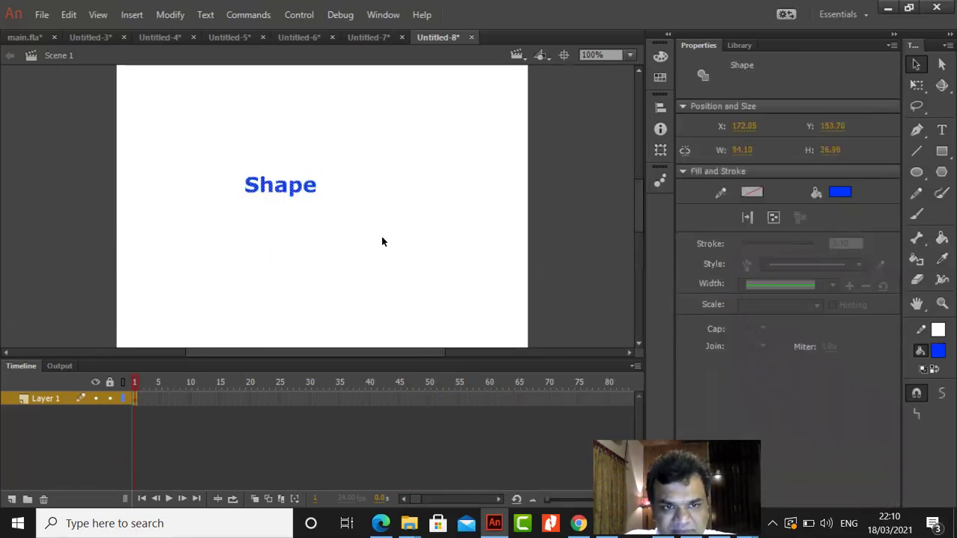
Insert a keyframe at frame 51 and create a shape tween from frame 1 to it
{"action": "right_click", "coordinate": [434, 398]}
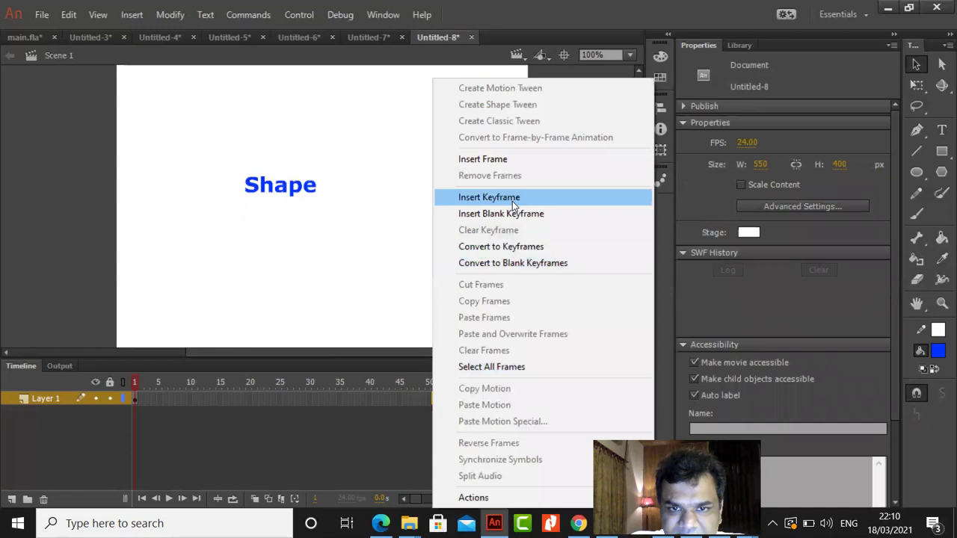
{"action": "left_click", "coordinate": [510, 196]}
{"action": "right_click", "coordinate": [435, 399]}
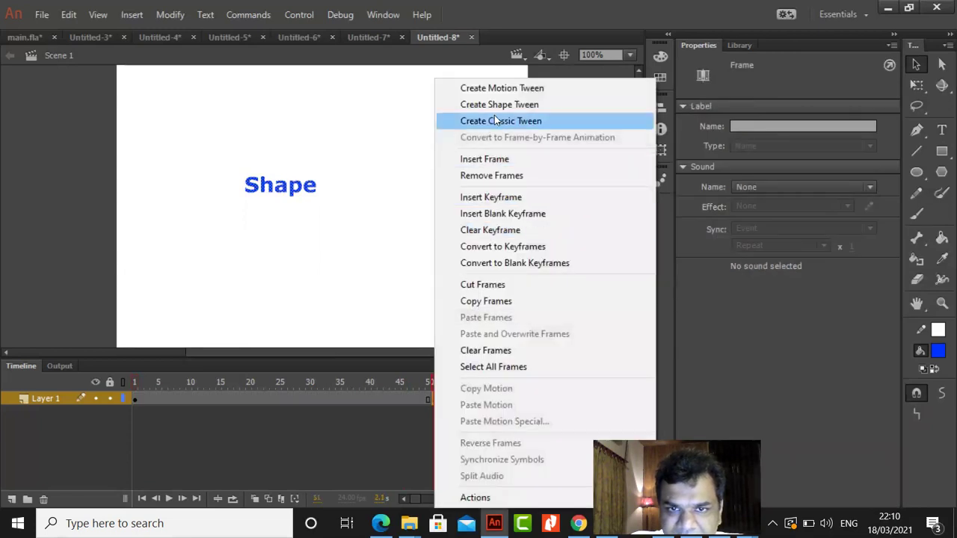
{"action": "left_click", "coordinate": [474, 176]}
{"action": "right_click", "coordinate": [428, 398]}
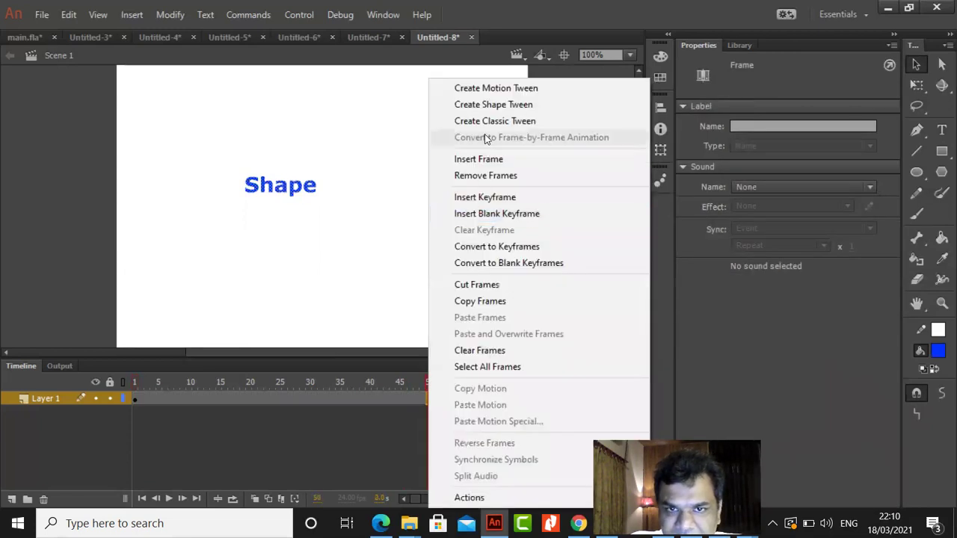
{"action": "left_click", "coordinate": [490, 106]}
Replace the "Shape" word at frame 51 with the static text "Tweening", placed near the middle of the stage
{"action": "left_click", "coordinate": [432, 400]}
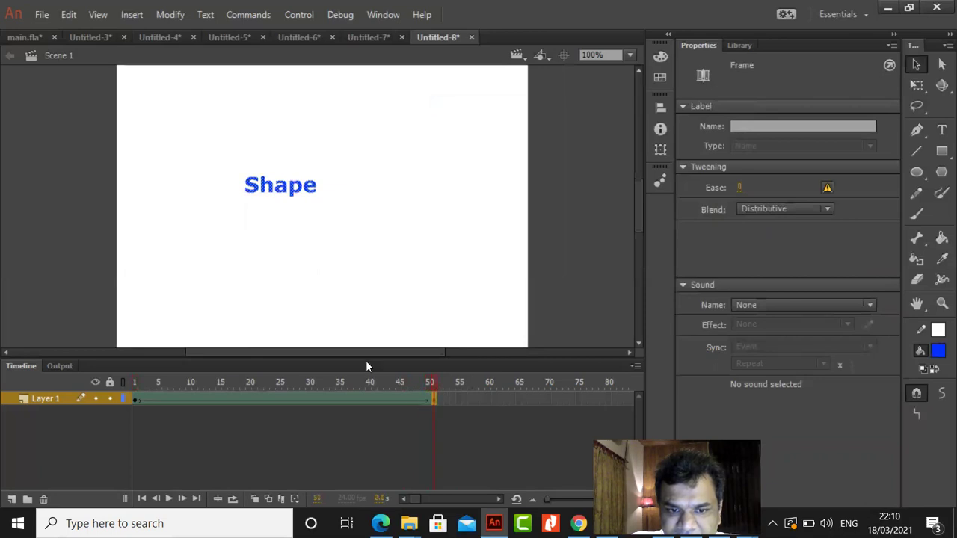
{"action": "key", "text": "Delete"}
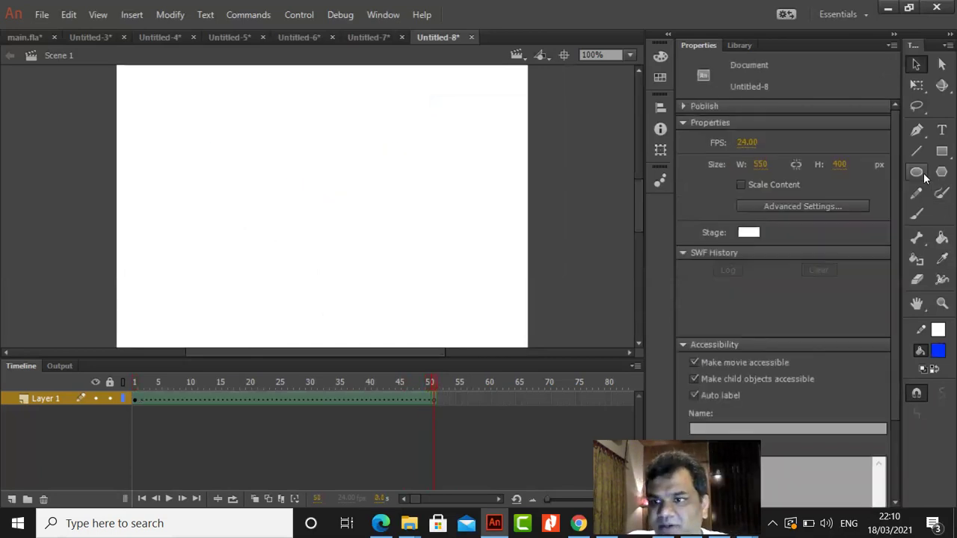
{"action": "left_click", "coordinate": [941, 129]}
{"action": "left_click", "coordinate": [220, 198]}
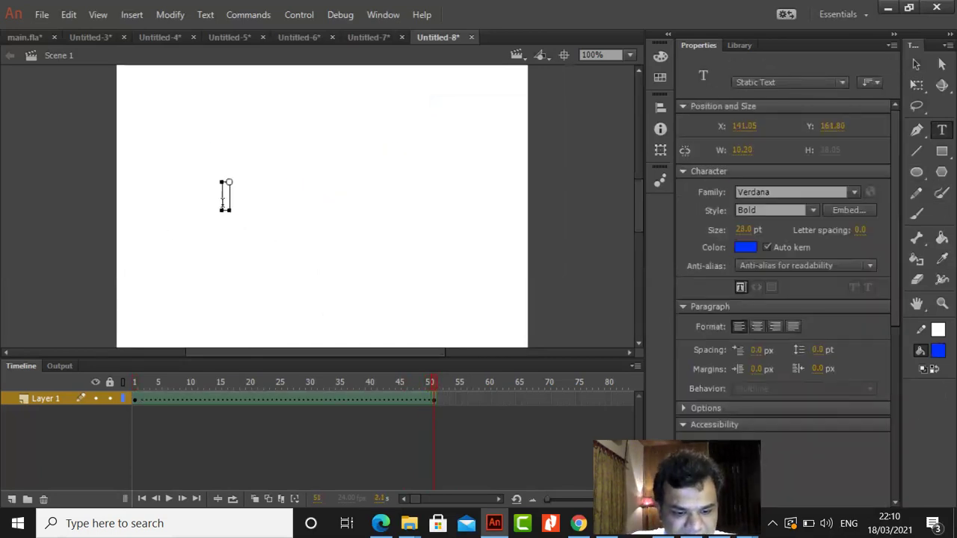
{"action": "type", "text": "Tweening"}
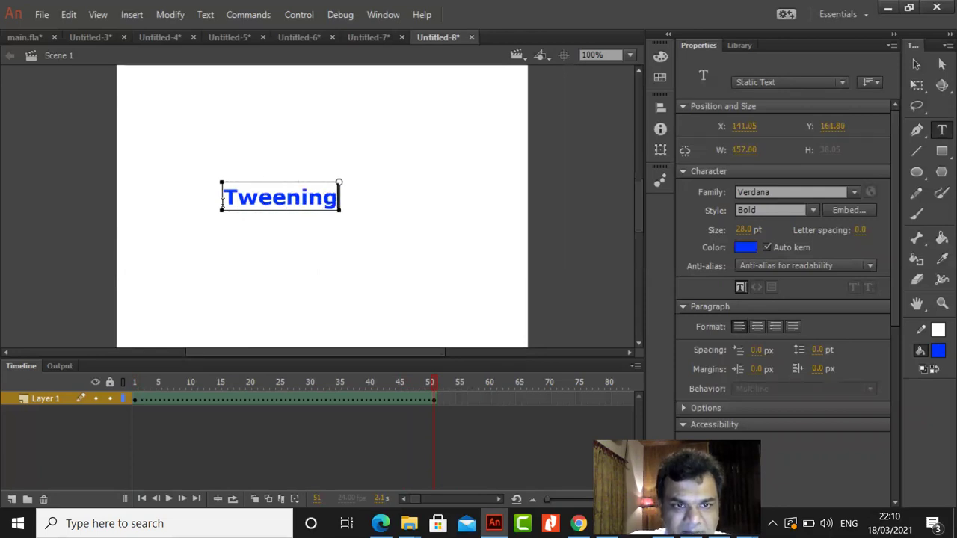
{"action": "left_click", "coordinate": [916, 64]}
{"action": "left_click_drag", "start_coordinate": [329, 203], "coordinate": [369, 204]}
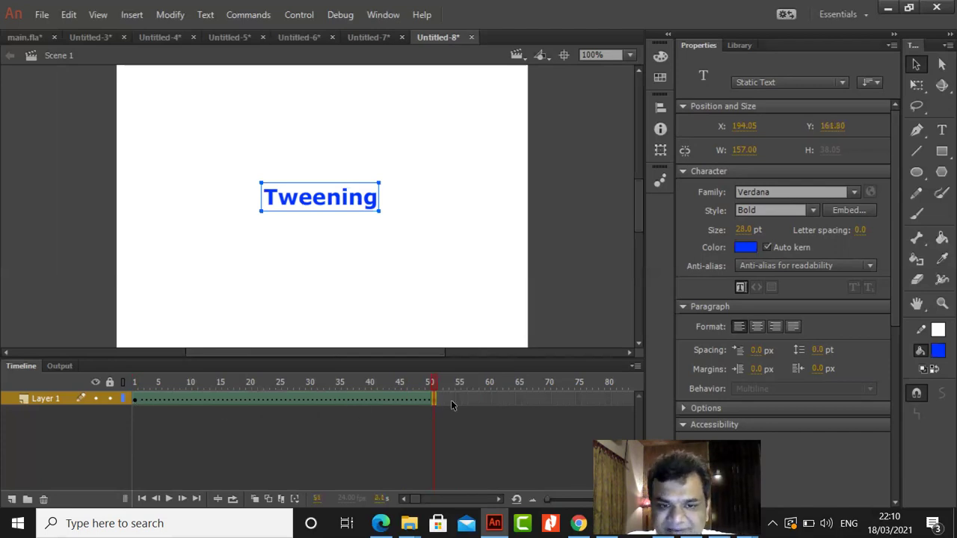
Break the "Tweening" text apart twice into vector shapes and test the movie
{"action": "key", "text": "ctrl+b"}
{"action": "key", "text": "ctrl+b"}
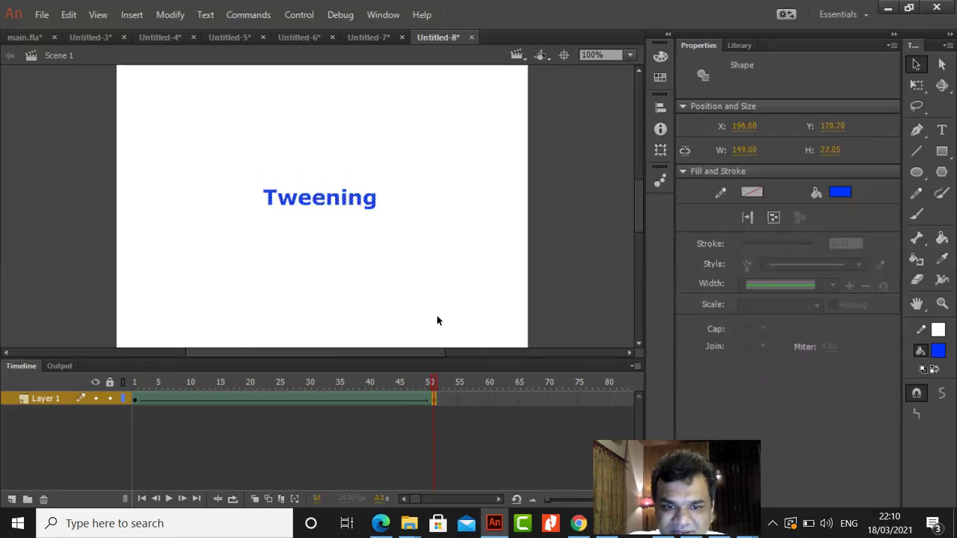
{"action": "left_click", "coordinate": [432, 278]}
{"action": "left_click_drag", "start_coordinate": [237, 166], "coordinate": [512, 258]}
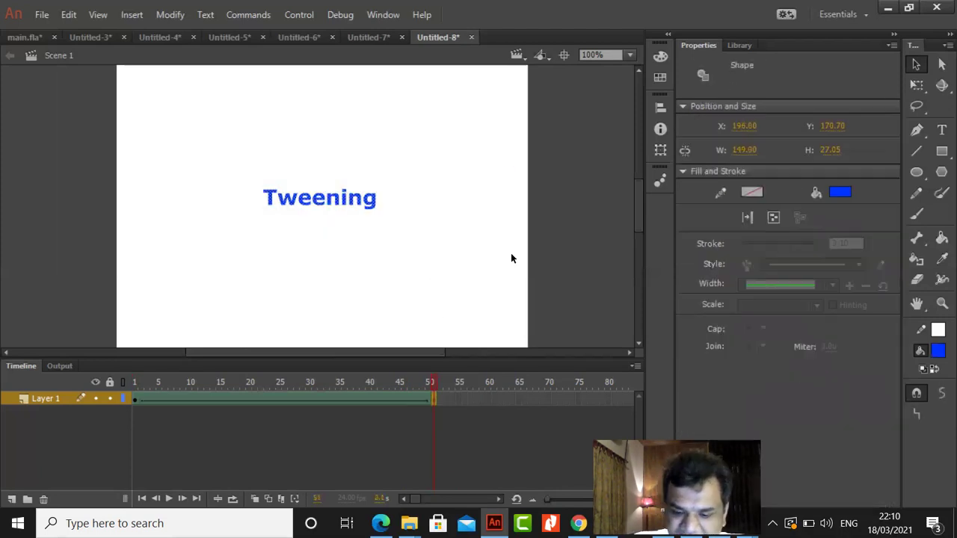
{"action": "key", "text": "ctrl+Return"}
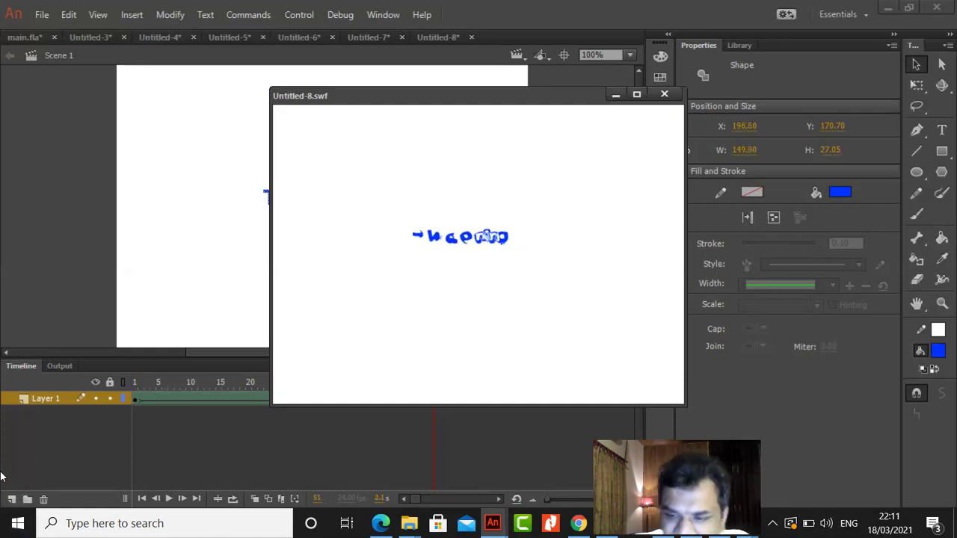
{"action": "left_click", "coordinate": [662, 93]}
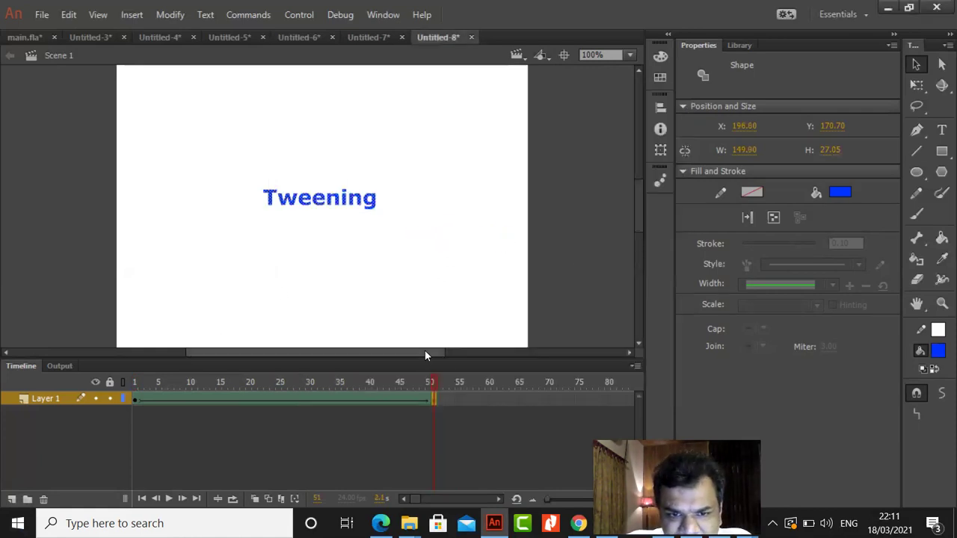
Move the "Tweening" shapes slightly lower on the stage at frame 51
{"action": "scroll", "coordinate": [424, 349], "scroll_direction": "left", "scroll_amount": 1}
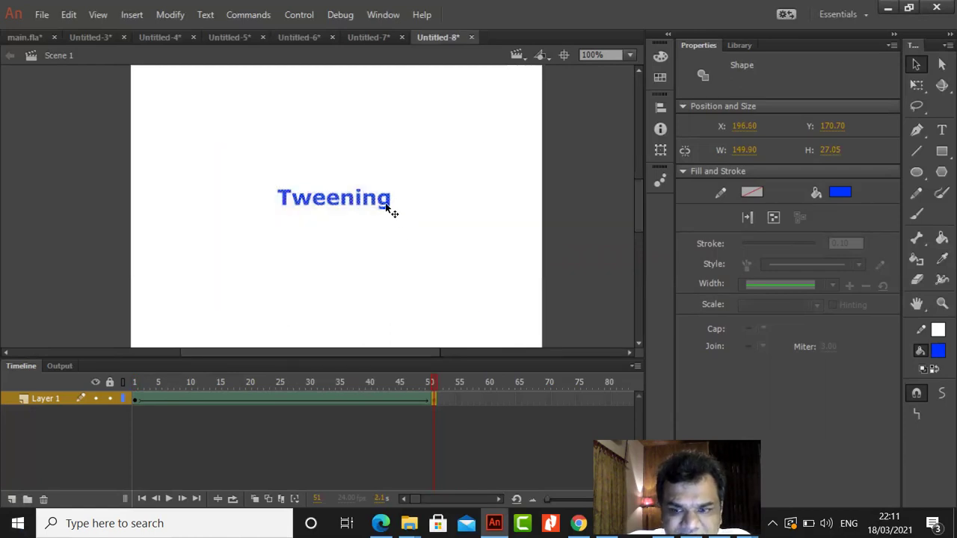
{"action": "left_click_drag", "start_coordinate": [388, 212], "coordinate": [390, 237]}
{"action": "left_click", "coordinate": [529, 255]}
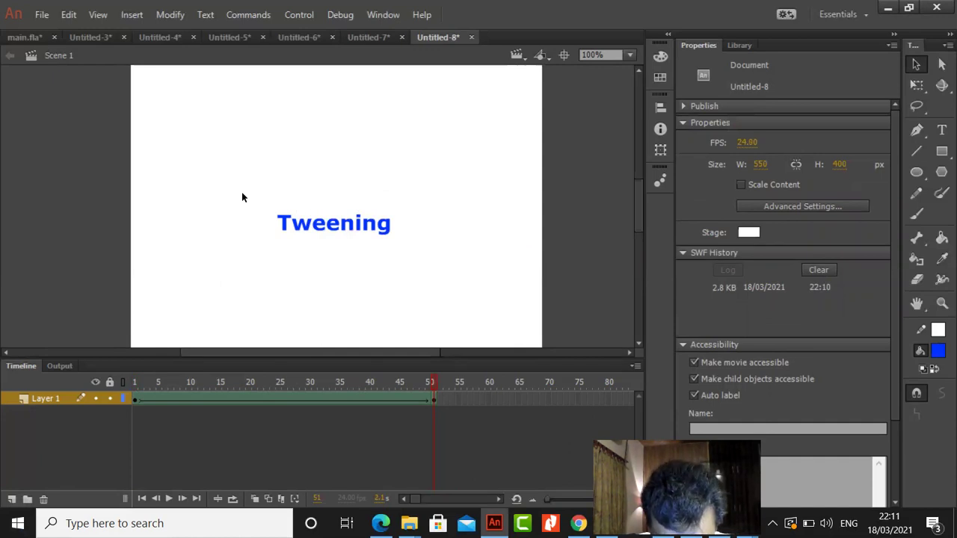
Create a new ActionScript 3.0 document and import the "Python Lecture 03" image onto the stage
{"action": "left_click", "coordinate": [42, 14]}
{"action": "left_click", "coordinate": [48, 33]}
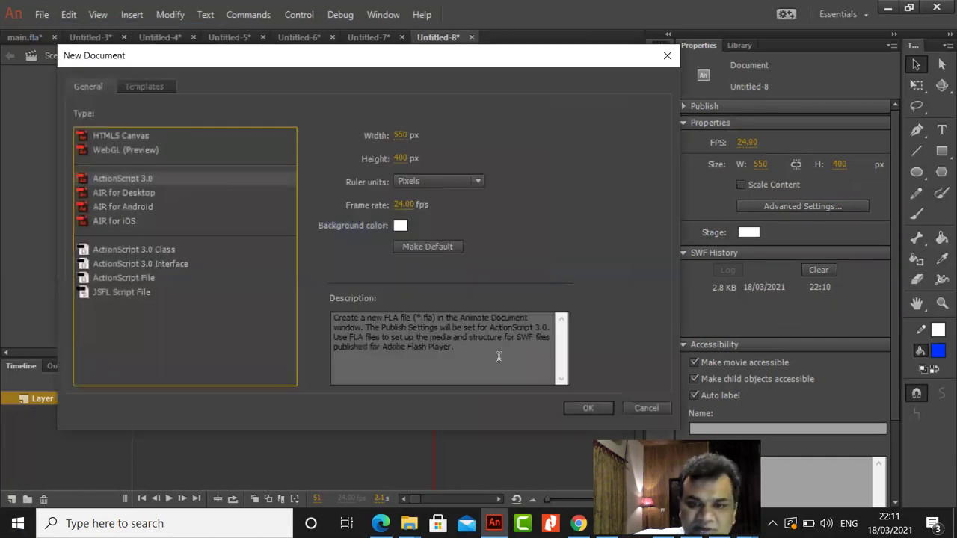
{"action": "left_click", "coordinate": [595, 409]}
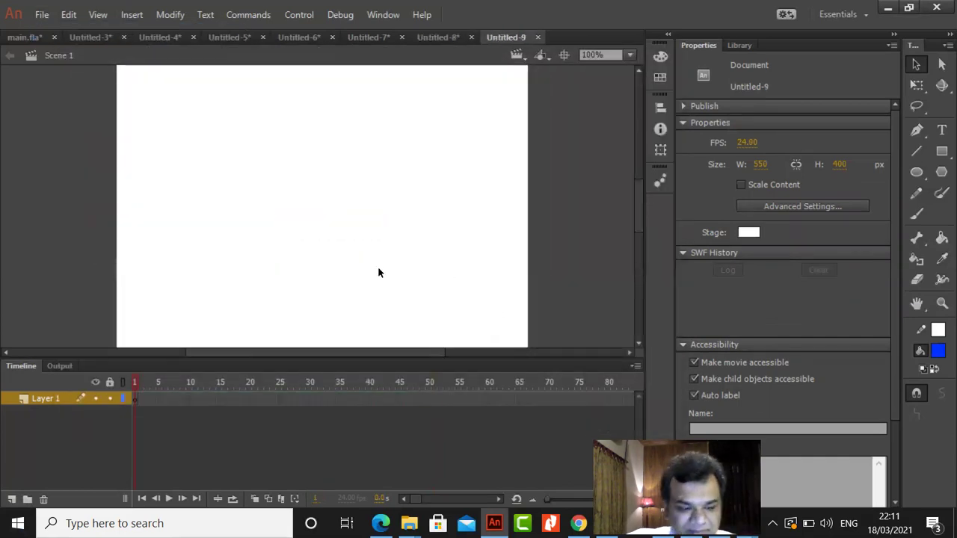
{"action": "key", "text": "ctrl+r"}
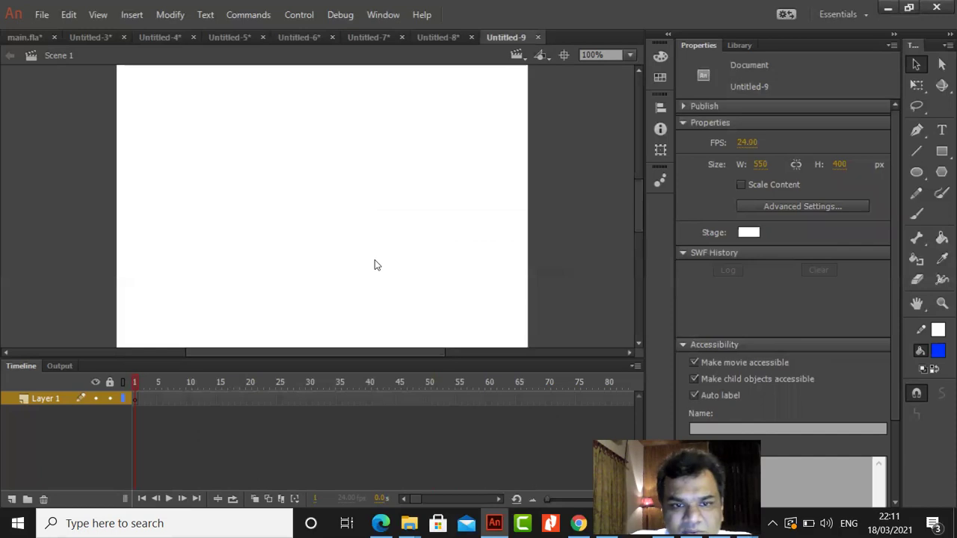
{"action": "left_click_drag", "start_coordinate": [705, 183], "coordinate": [708, 316]}
{"action": "left_click", "coordinate": [245, 326]}
{"action": "double_click", "coordinate": [245, 326]}
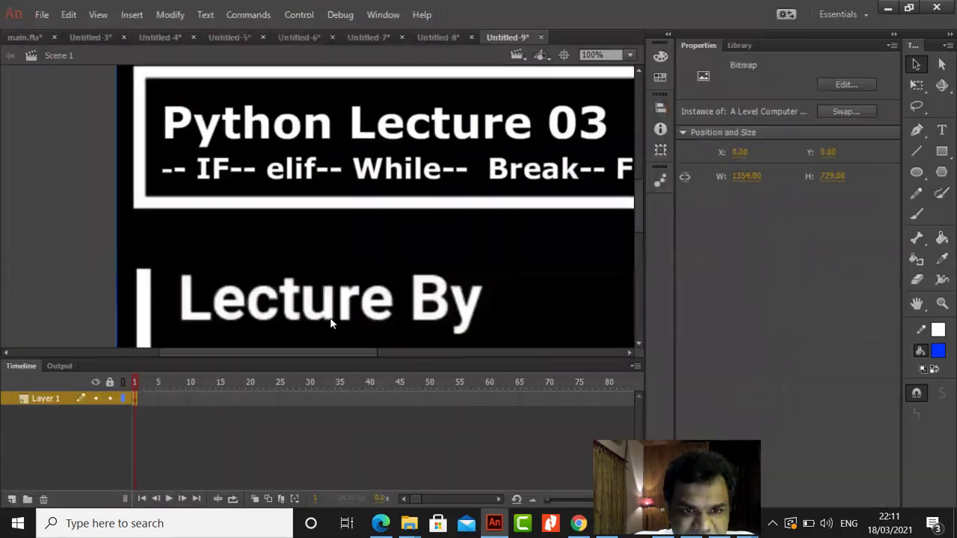
Scale the imported image down to about 518 × 279 px and place it at about X 10, Y 60 on the stage
{"action": "left_click", "coordinate": [917, 85]}
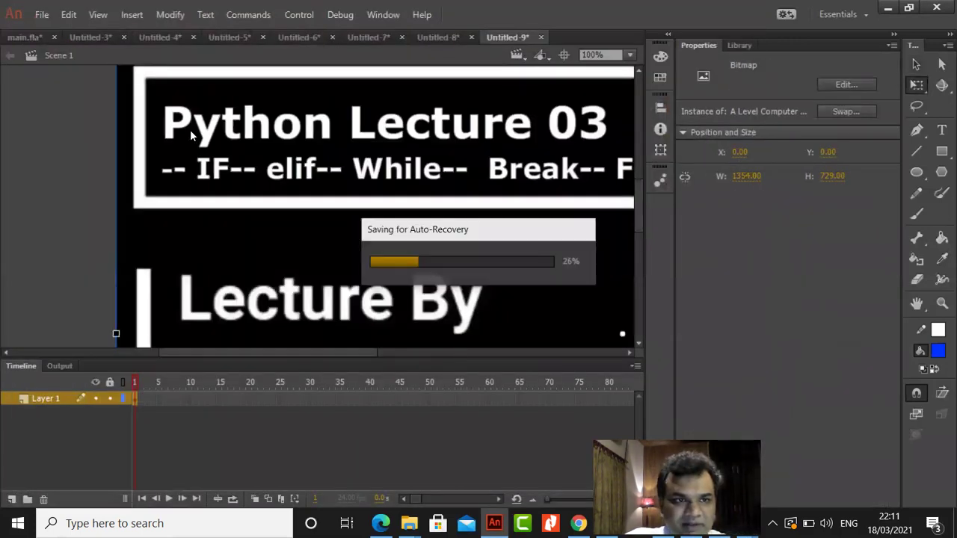
{"action": "left_click_drag", "start_coordinate": [197, 159], "coordinate": [197, 209]}
{"action": "left_click_drag", "start_coordinate": [114, 110], "coordinate": [168, 122]}
{"action": "left_click_drag", "start_coordinate": [229, 170], "coordinate": [191, 154]}
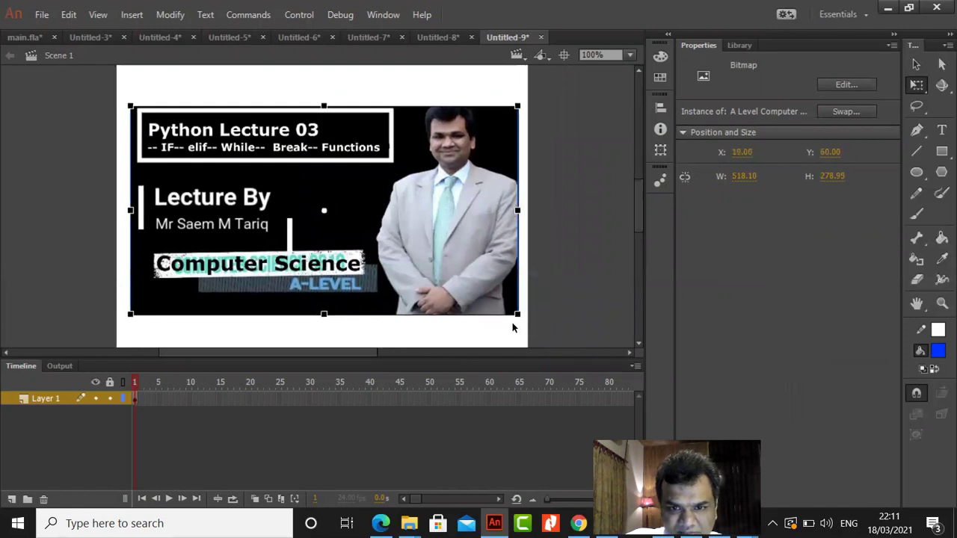
Set the stage colour to black (#000000)
{"action": "left_click", "coordinate": [513, 325]}
{"action": "left_click", "coordinate": [748, 233]}
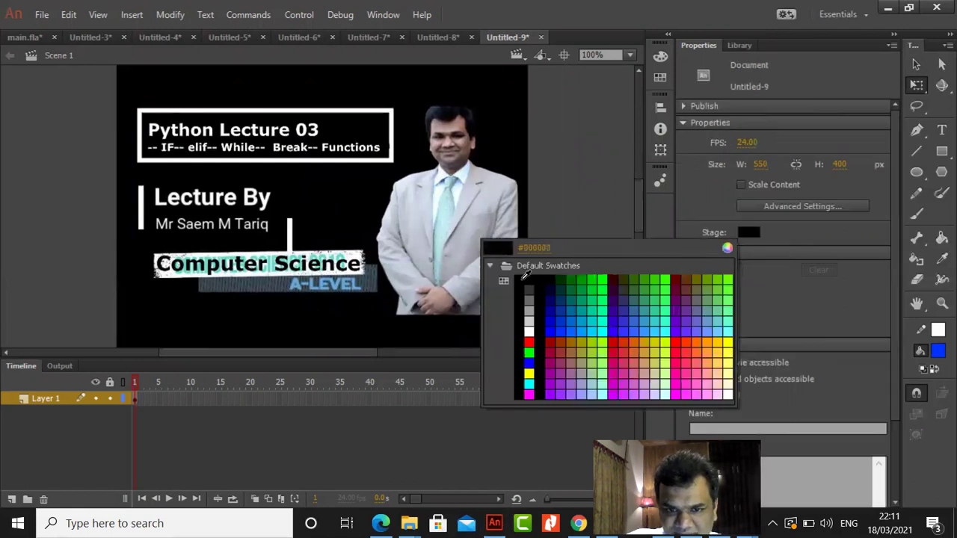
{"action": "left_click", "coordinate": [494, 341]}
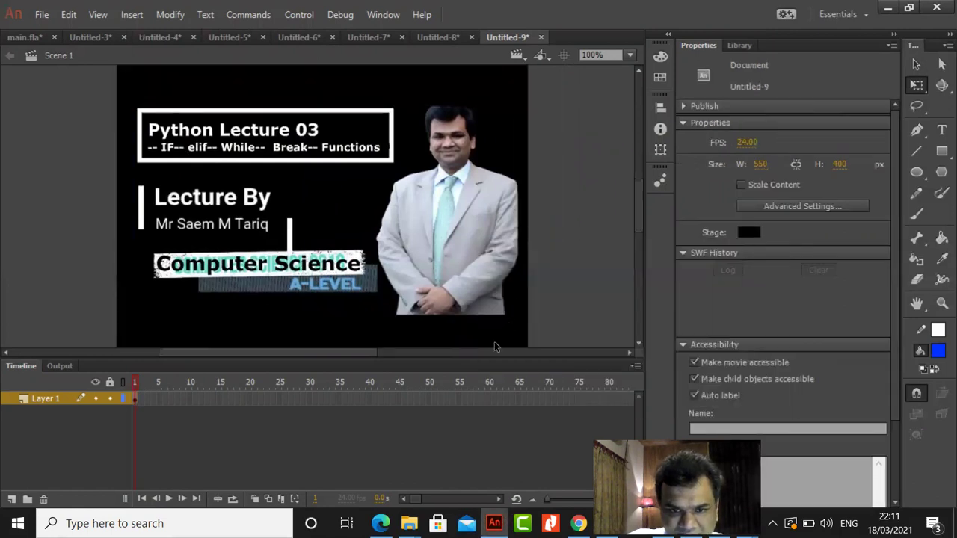
Insert a keyframe at frame 60 and create a classic tween from frame 1, applying a classic tween to frame 60 too
{"action": "right_click", "coordinate": [488, 397]}
{"action": "left_click", "coordinate": [542, 199]}
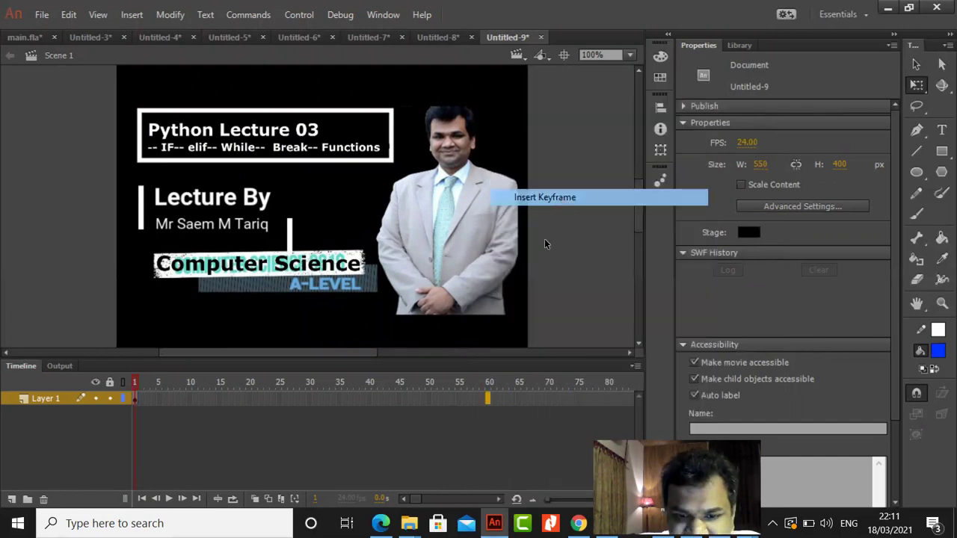
{"action": "right_click", "coordinate": [481, 405]}
{"action": "left_click", "coordinate": [538, 117]}
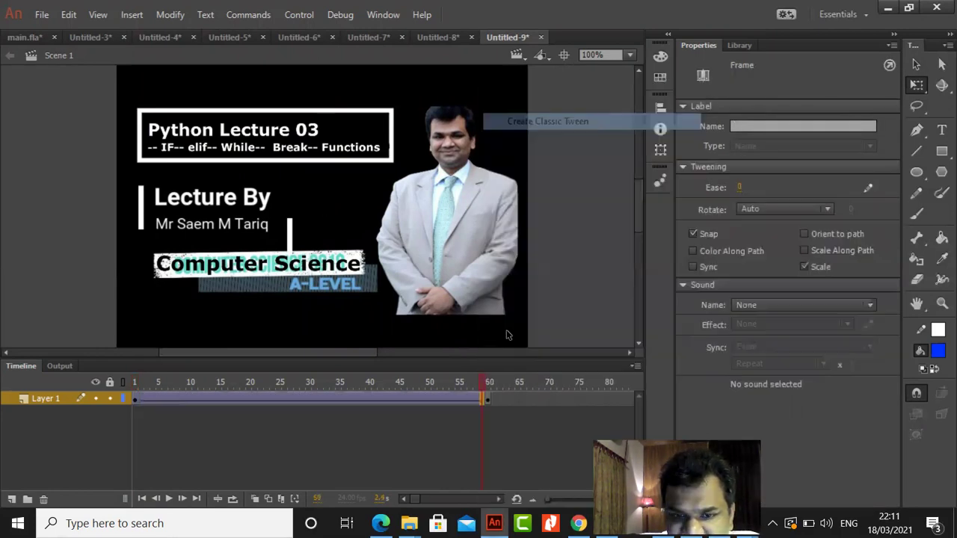
{"action": "right_click", "coordinate": [487, 398]}
{"action": "left_click", "coordinate": [539, 119]}
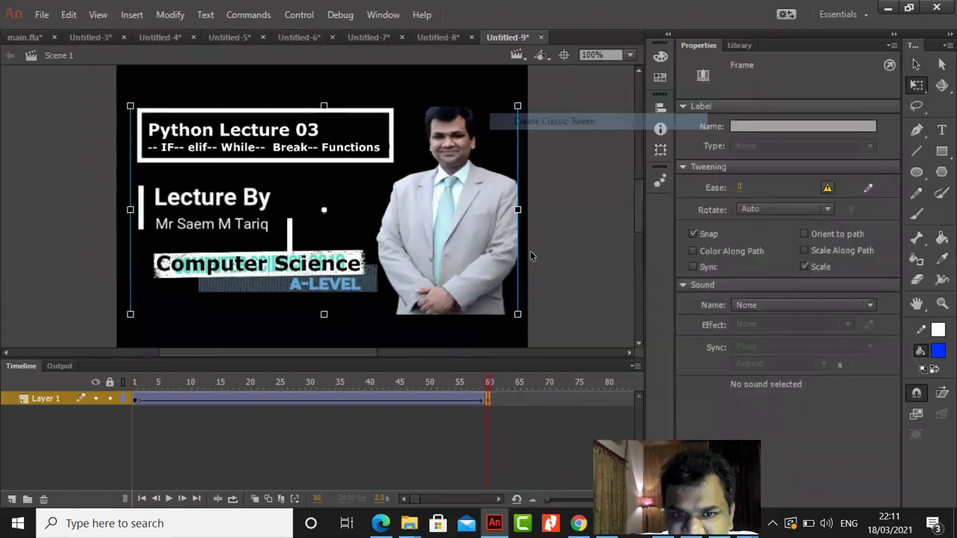
{"action": "left_click", "coordinate": [556, 256]}
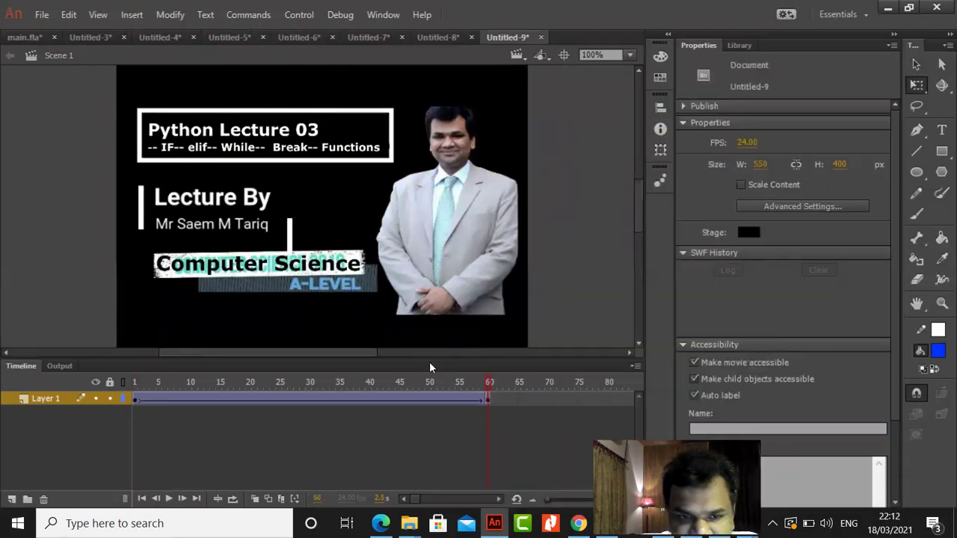
Insert keyframes at frames 19 and 39 within the classic tween
{"action": "right_click", "coordinate": [244, 399]}
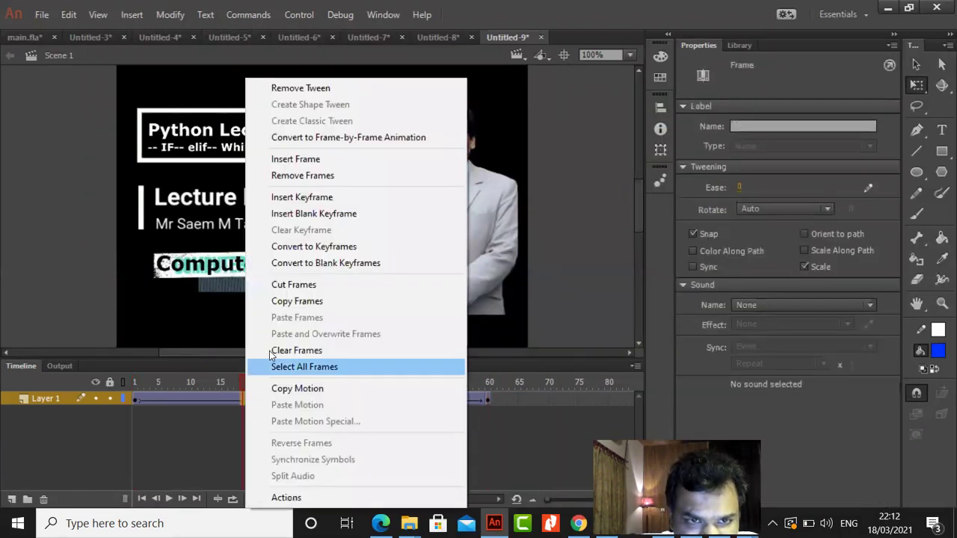
{"action": "left_click", "coordinate": [309, 194]}
{"action": "right_click", "coordinate": [363, 398]}
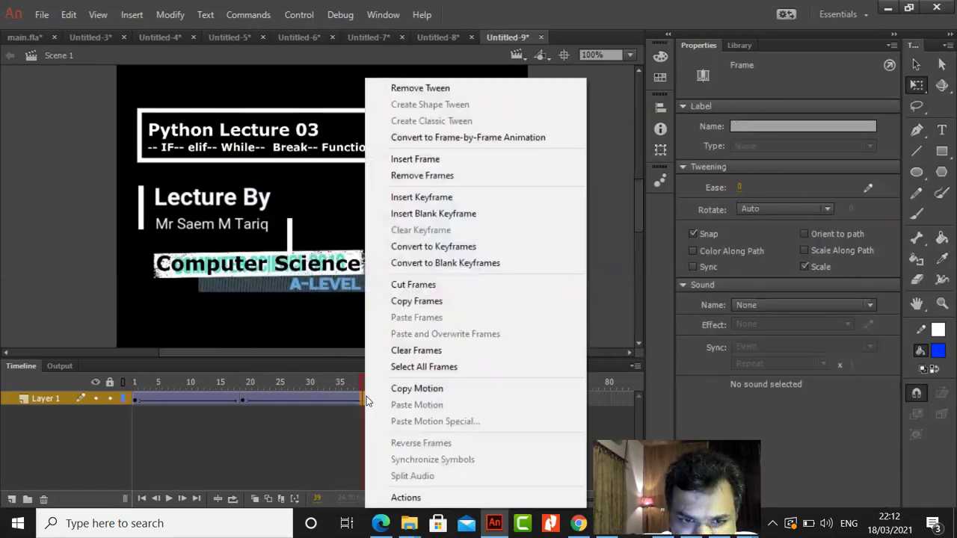
{"action": "left_click", "coordinate": [423, 198]}
{"action": "left_click", "coordinate": [568, 269]}
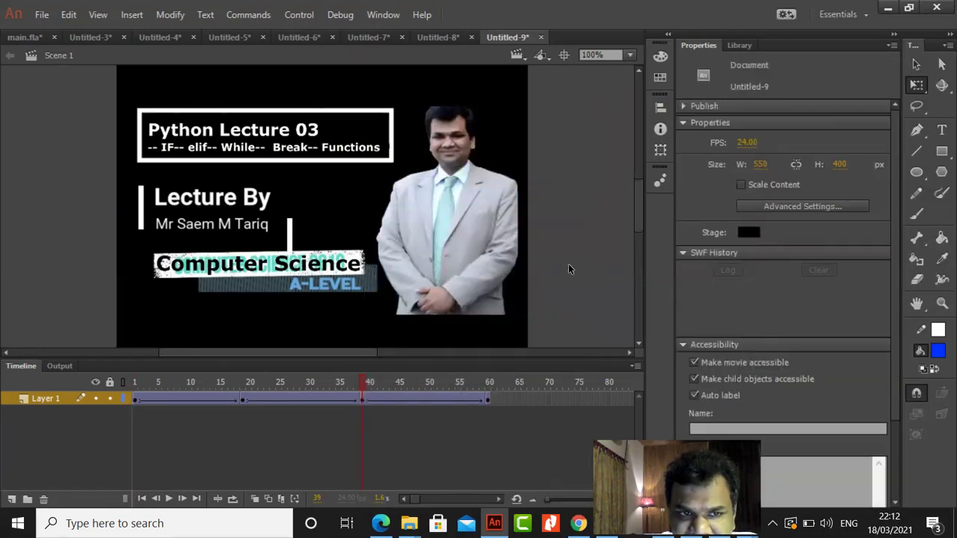
Apply an Alpha colour effect of 0% to the image at frame 1
{"action": "left_click", "coordinate": [133, 400]}
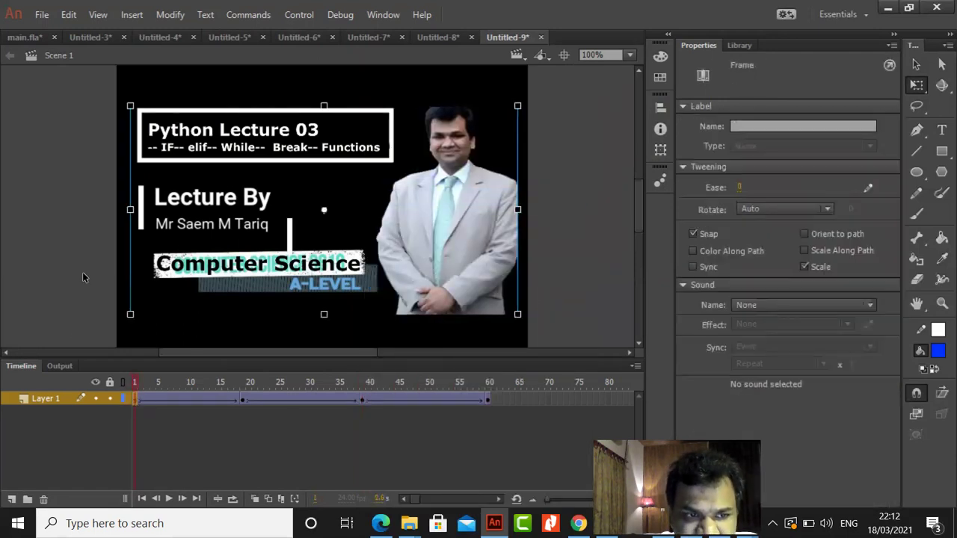
{"action": "left_click", "coordinate": [83, 273]}
{"action": "left_click", "coordinate": [135, 400]}
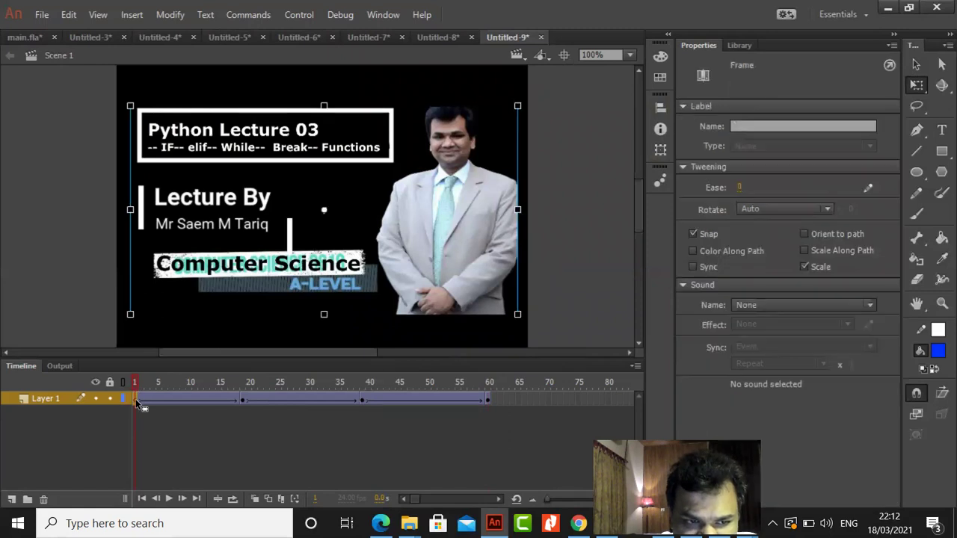
{"action": "left_click", "coordinate": [257, 264]}
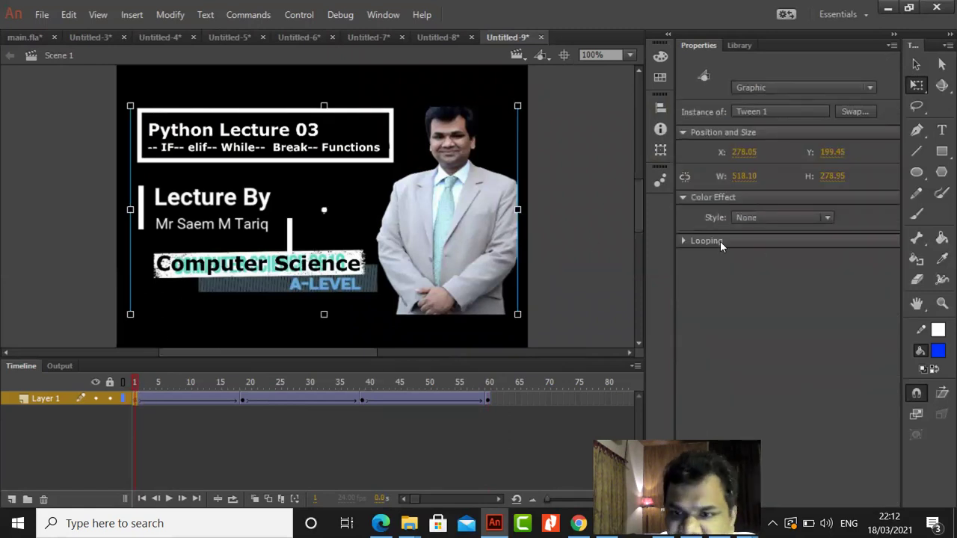
{"action": "left_click", "coordinate": [740, 218]}
{"action": "left_click", "coordinate": [771, 298]}
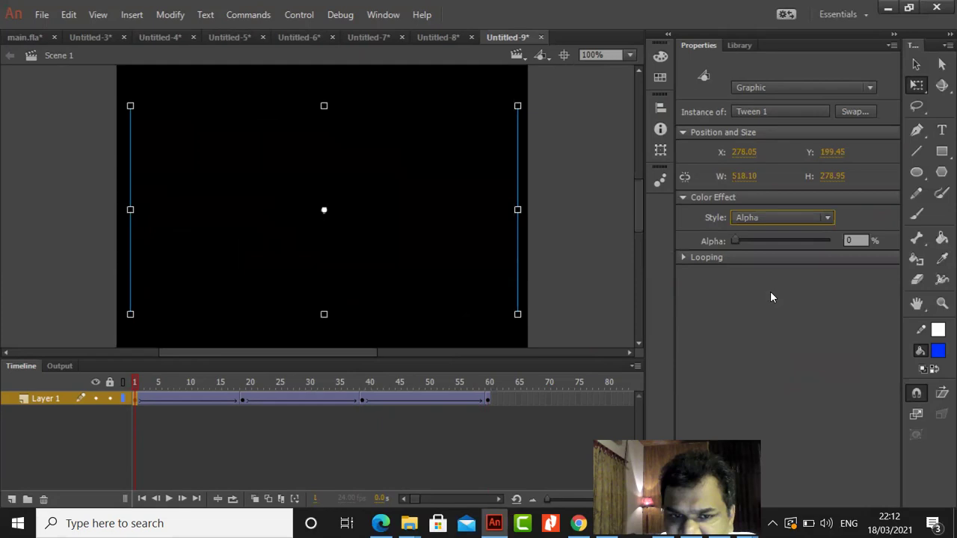
{"action": "left_click_drag", "start_coordinate": [737, 241], "coordinate": [715, 248]}
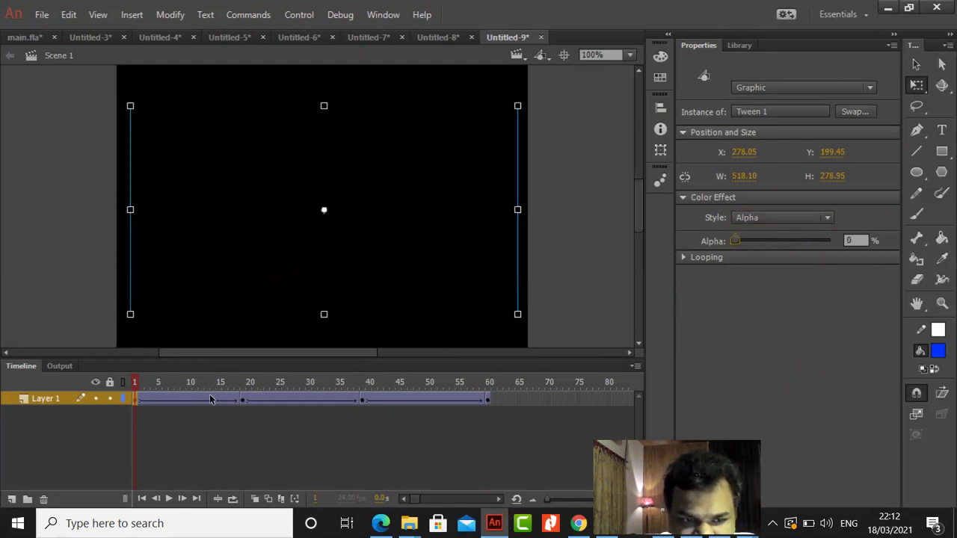
Make the image fully transparent at frame 60 with an Alpha colour effect and play the timeline
{"action": "left_click_drag", "start_coordinate": [143, 412], "coordinate": [489, 400]}
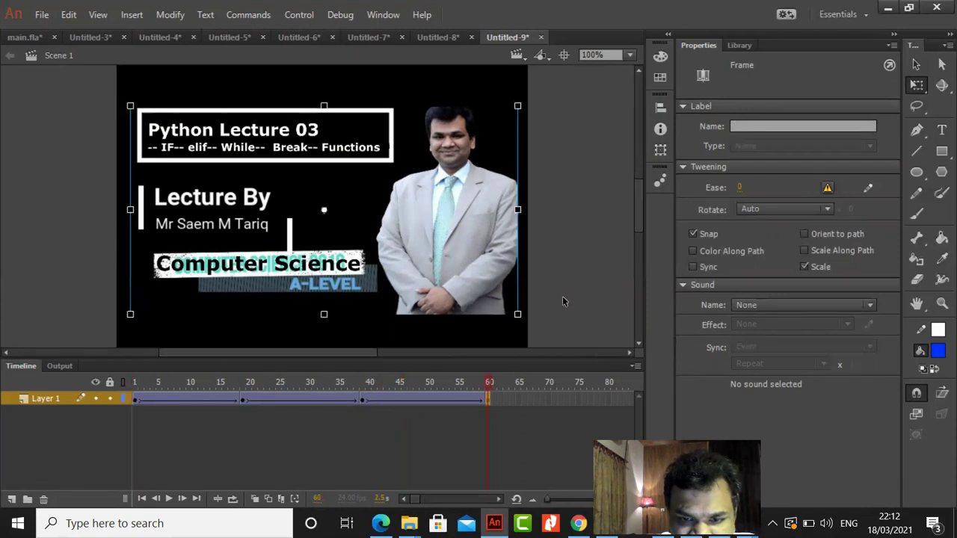
{"action": "left_click", "coordinate": [483, 271]}
{"action": "left_click", "coordinate": [754, 218]}
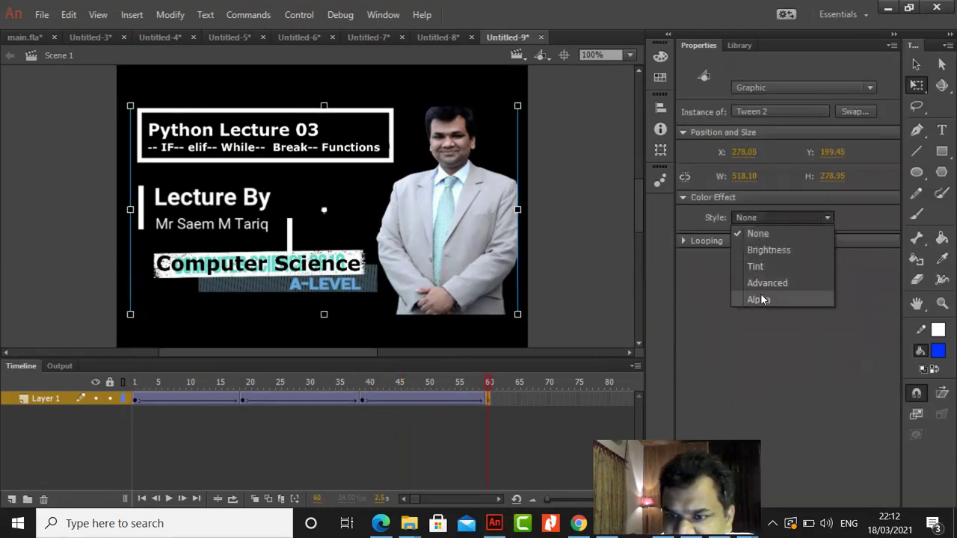
{"action": "left_click", "coordinate": [770, 299]}
{"action": "left_click", "coordinate": [570, 247]}
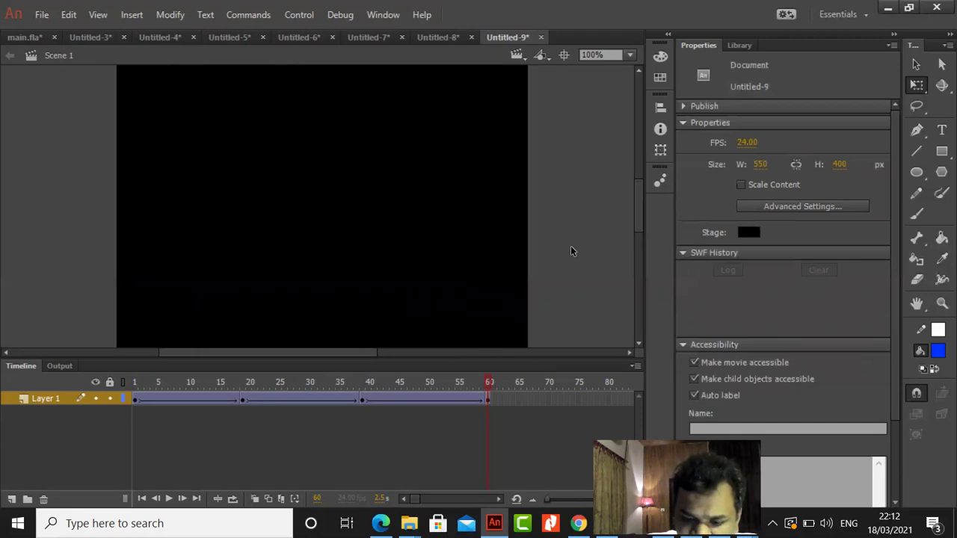
{"action": "key", "text": "Return"}
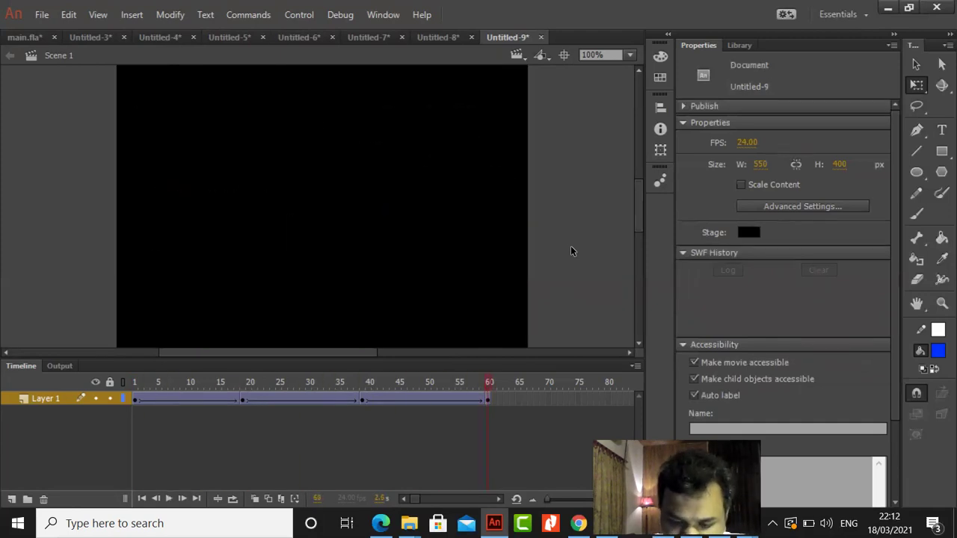
Test the movie to preview the fade-in and fade-out animation, dismiss the notification, and close the preview
{"action": "key", "text": "ctrl+Return"}
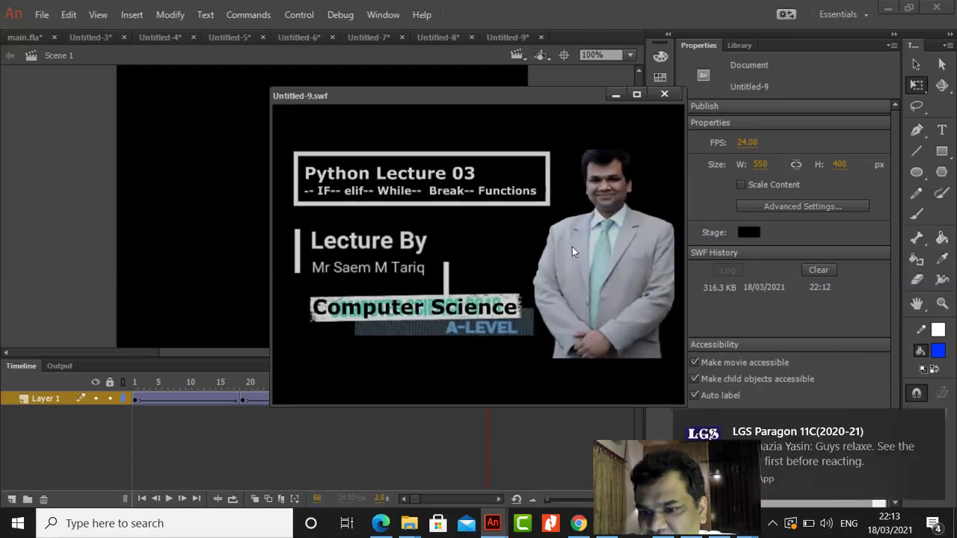
{"action": "left_click", "coordinate": [938, 432]}
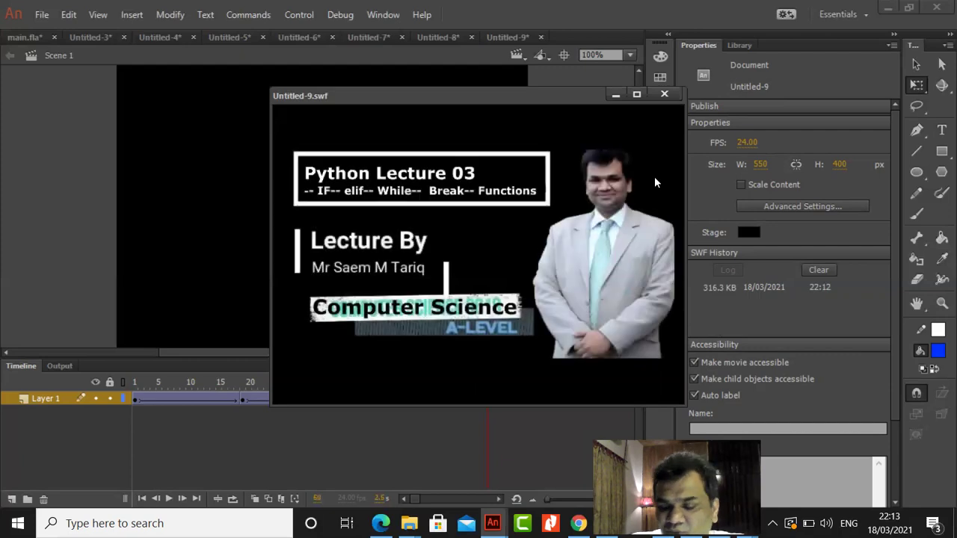
{"action": "left_click", "coordinate": [663, 95]}
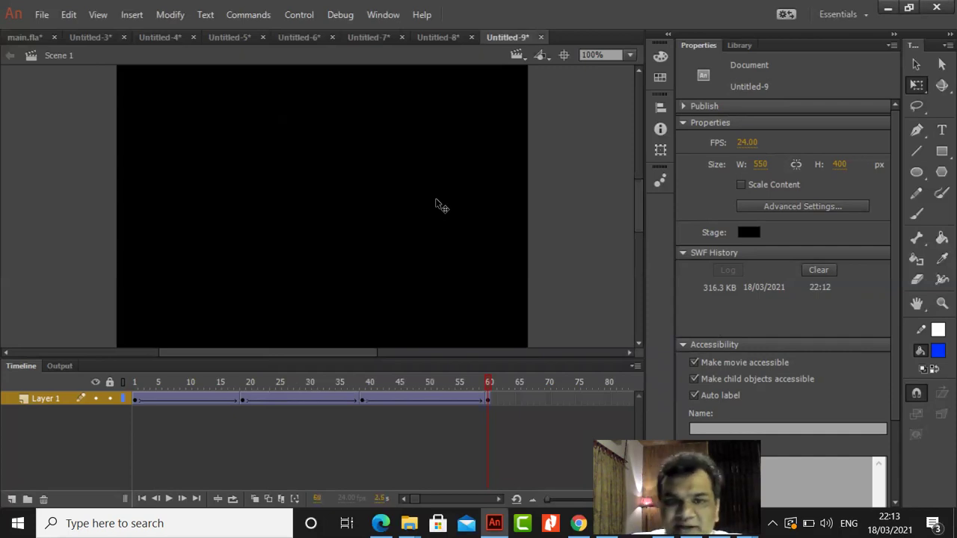
Add a new layer above Layer 1 and insert a keyframe on it at frame 61
{"action": "left_click_drag", "start_coordinate": [345, 351], "coordinate": [347, 353]}
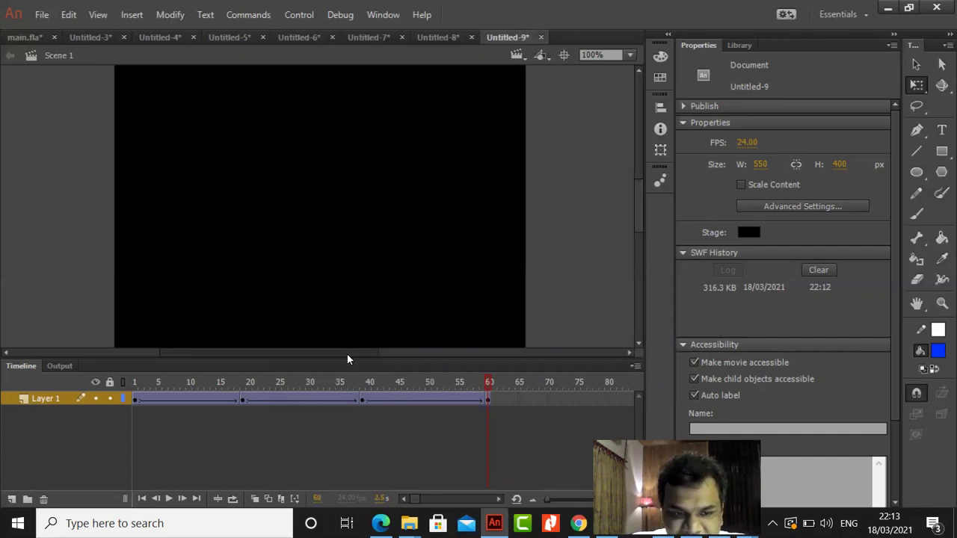
{"action": "left_click", "coordinate": [11, 499]}
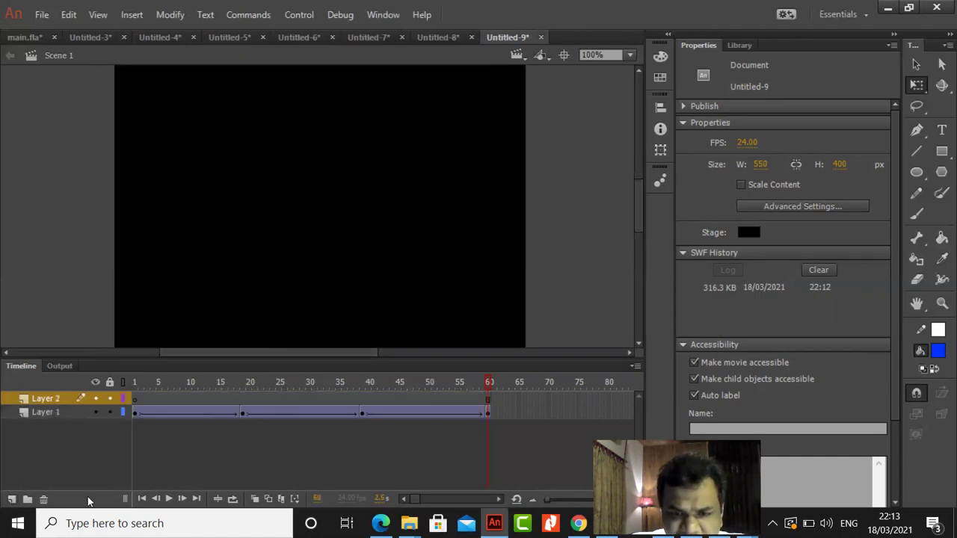
{"action": "left_click_drag", "start_coordinate": [497, 499], "coordinate": [497, 503]}
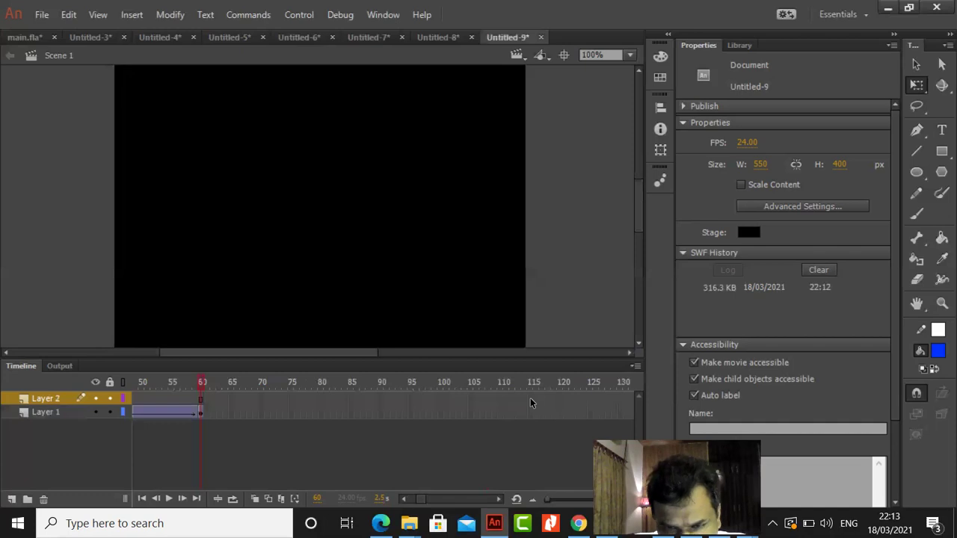
{"action": "right_click", "coordinate": [207, 400]}
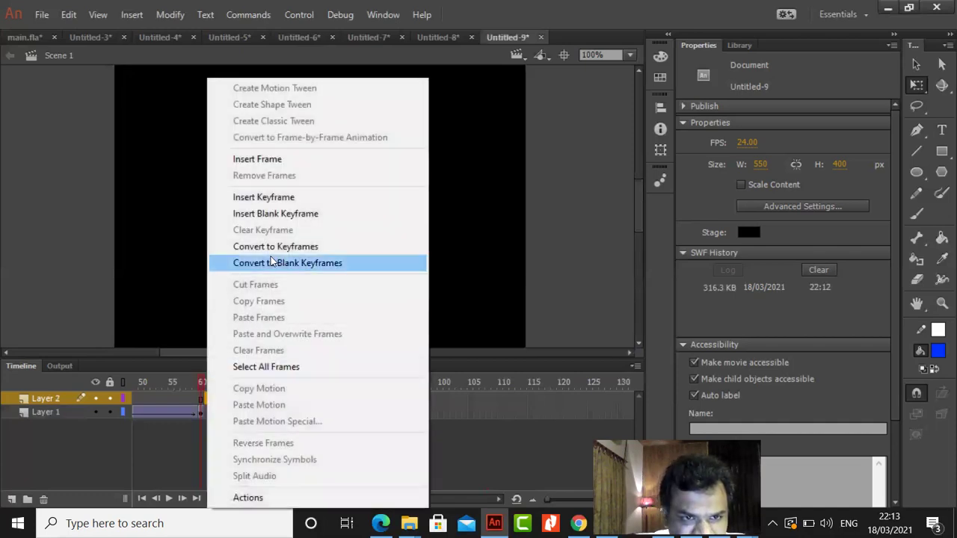
{"action": "left_click", "coordinate": [278, 197]}
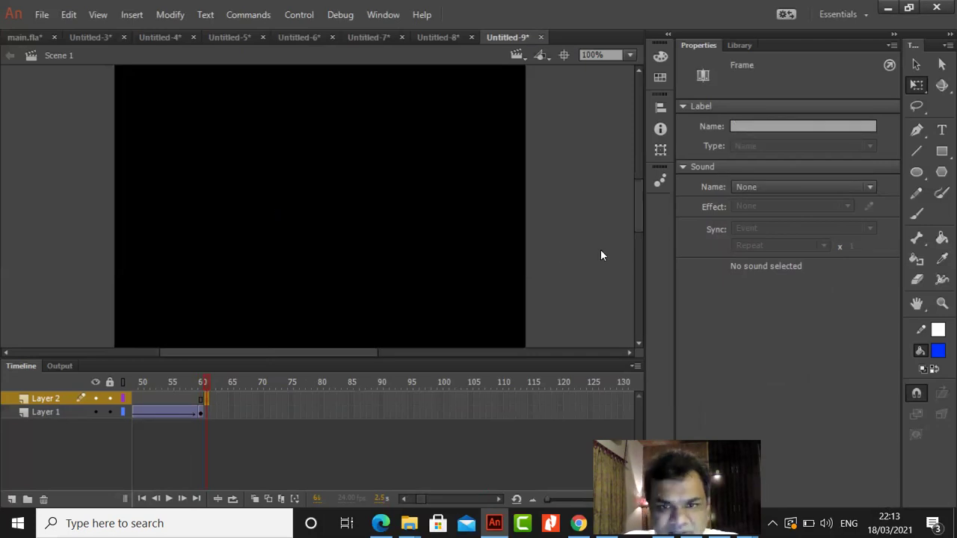
Import the image "A Level IT 9626 Chapter 6" from the Desktop_Publising folder onto the stage
{"action": "key", "text": "ctrl+r"}
{"action": "left_click_drag", "start_coordinate": [709, 150], "coordinate": [724, 353]}
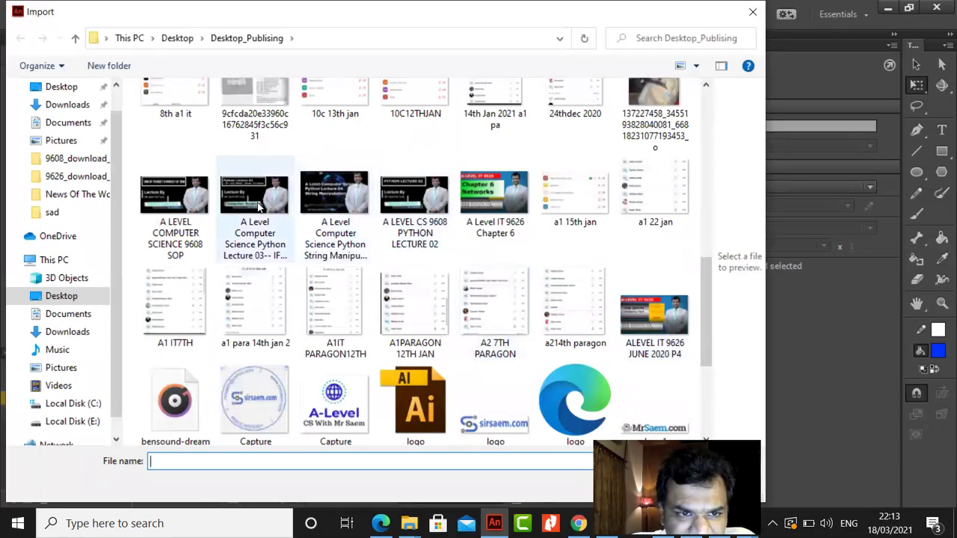
{"action": "double_click", "coordinate": [483, 200]}
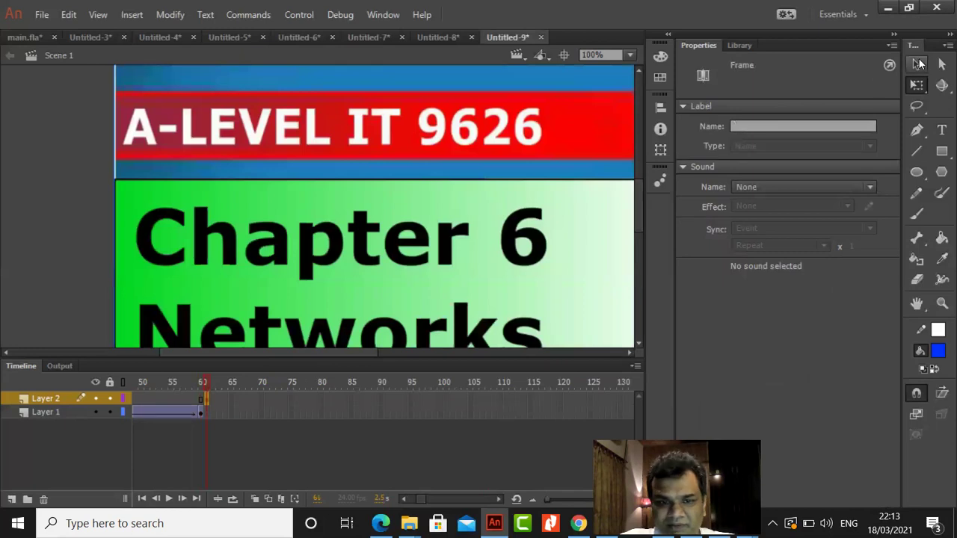
Scale the imported Chapter 6 image down to about 411 × 257 px and place it at about X 78, Y 74
{"action": "left_click", "coordinate": [917, 64]}
{"action": "scroll", "coordinate": [229, 161], "scroll_direction": "up", "scroll_amount": 3}
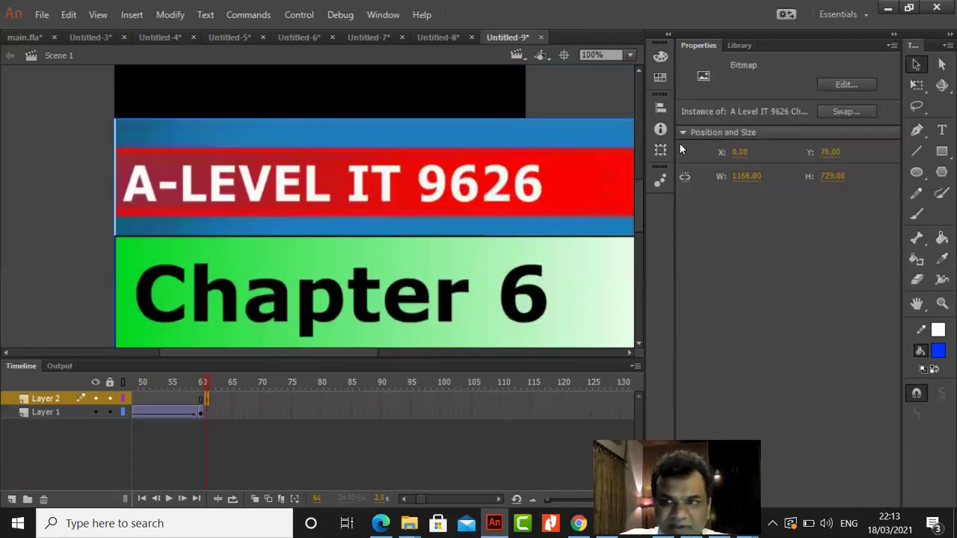
{"action": "left_click", "coordinate": [914, 87]}
{"action": "left_click_drag", "start_coordinate": [114, 118], "coordinate": [224, 137]}
{"action": "left_click_drag", "start_coordinate": [282, 198], "coordinate": [232, 176]}
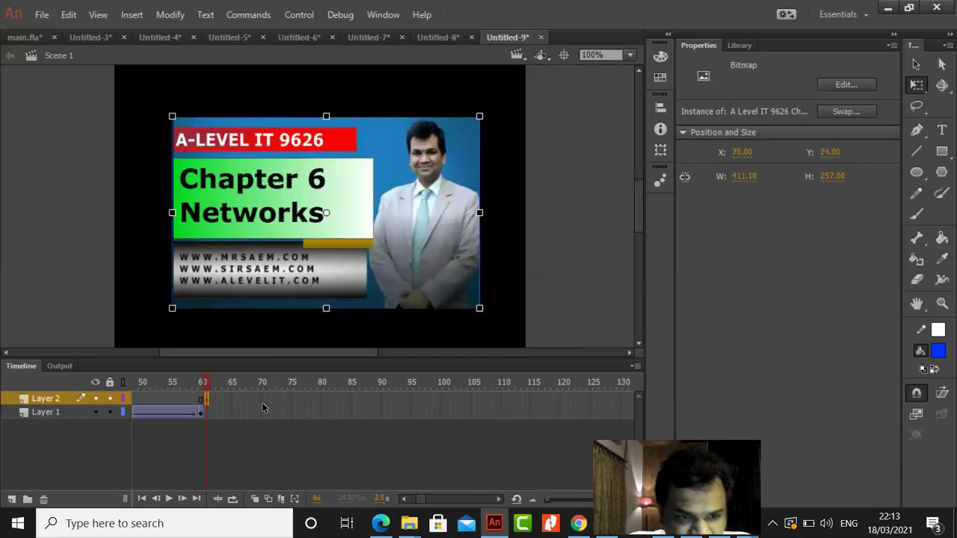
Resize the Chapter 6 image to 518 × 279 px to match the Layer 1 image, and move it to about X 19, Y 74
{"action": "left_click", "coordinate": [202, 412]}
{"action": "left_click", "coordinate": [916, 64]}
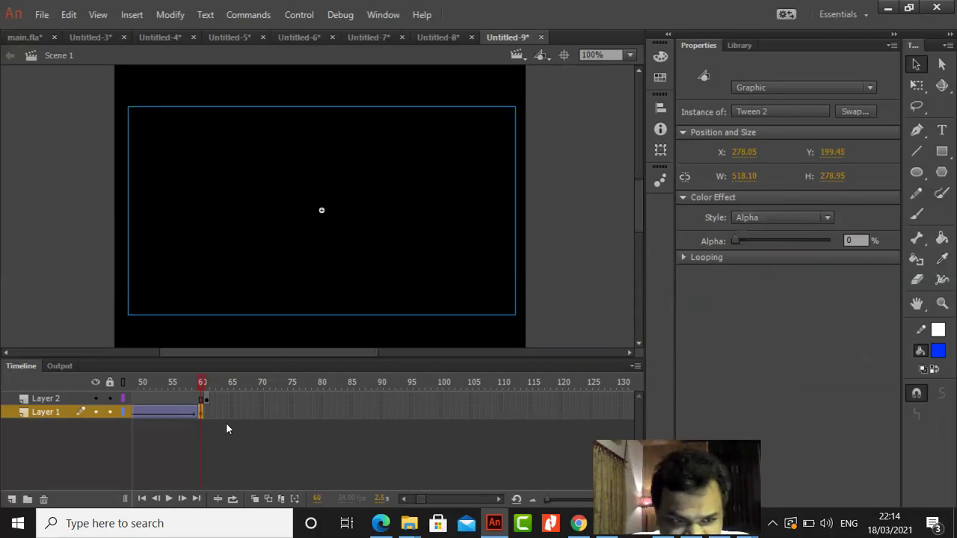
{"action": "left_click", "coordinate": [205, 398]}
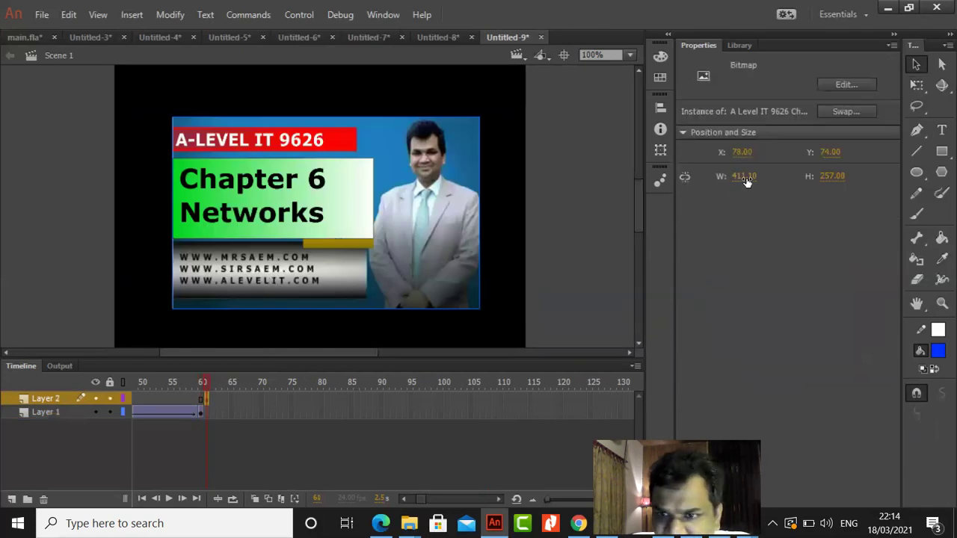
{"action": "left_click", "coordinate": [746, 176]}
{"action": "type", "text": "518"}
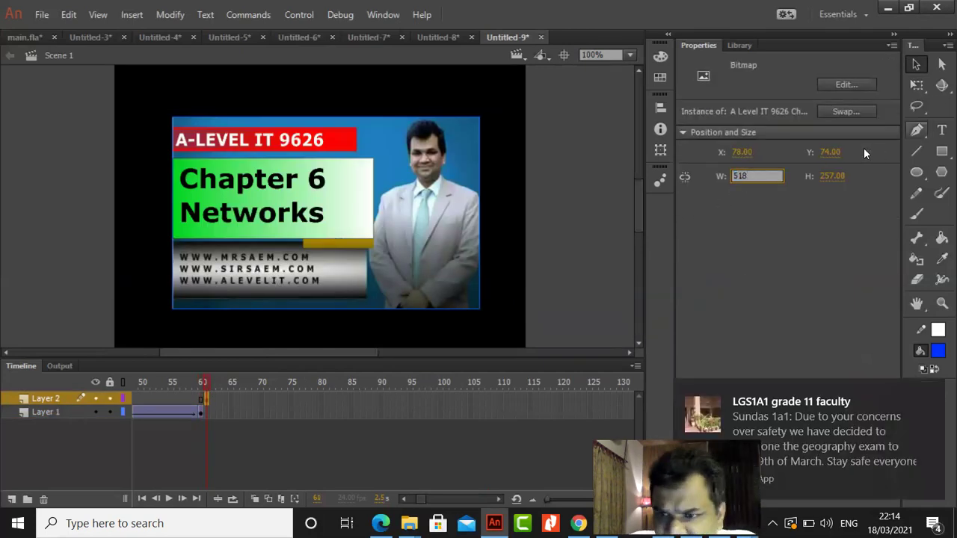
{"action": "key", "text": "Tab"}
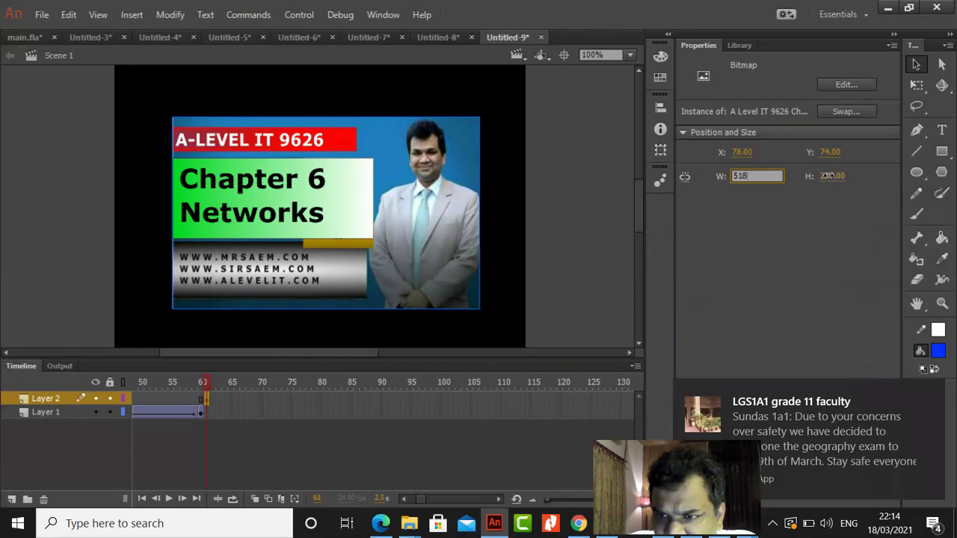
{"action": "type", "text": "27"}
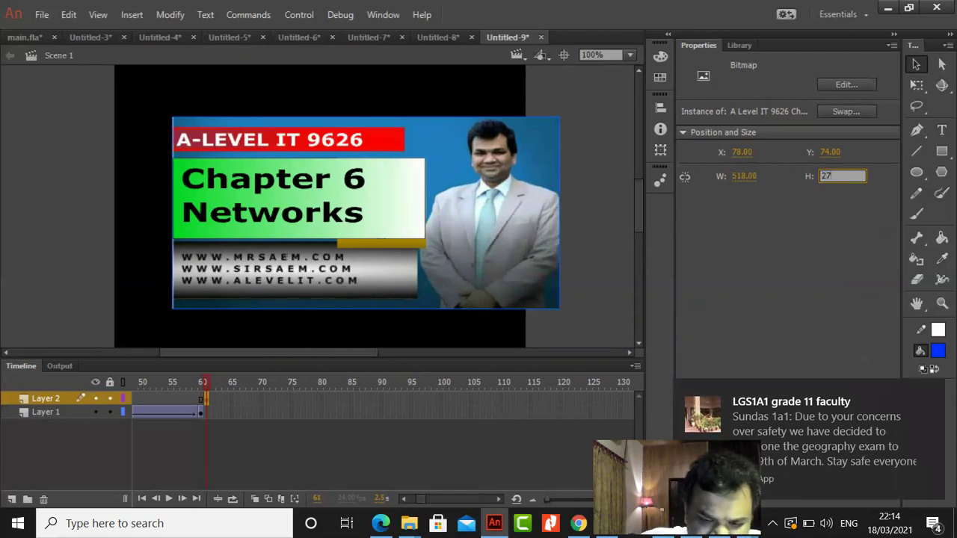
{"action": "type", "text": "9"}
{"action": "key", "text": "Return"}
{"action": "left_click", "coordinate": [587, 244]}
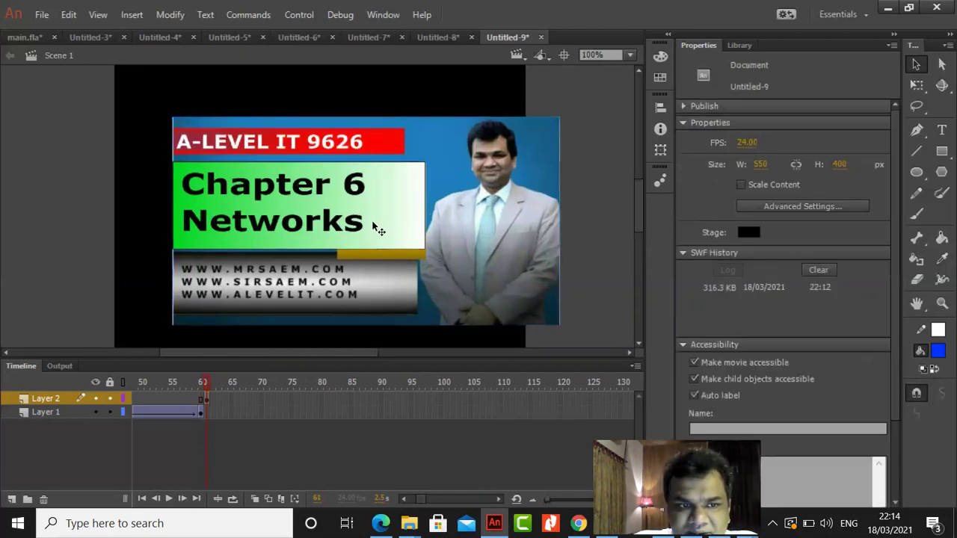
{"action": "left_click_drag", "start_coordinate": [364, 230], "coordinate": [321, 228]}
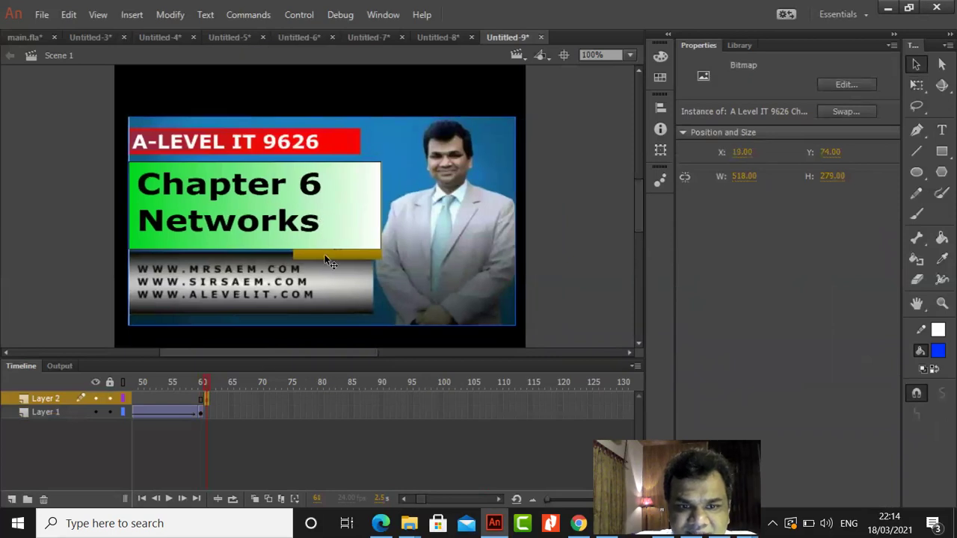
Insert a keyframe at frame 115 on Layer 2 and create a classic tween from frame 61, applying a classic tween to frame 115 too
{"action": "left_click", "coordinate": [530, 400]}
{"action": "right_click", "coordinate": [529, 398]}
{"action": "left_click", "coordinate": [583, 195]}
{"action": "right_click", "coordinate": [528, 402]}
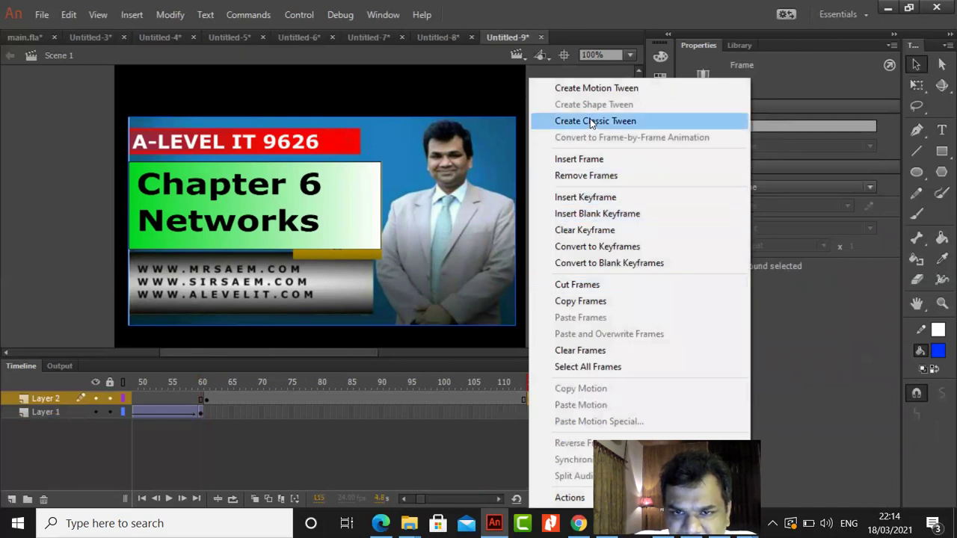
{"action": "left_click", "coordinate": [505, 402]}
{"action": "right_click", "coordinate": [531, 398]}
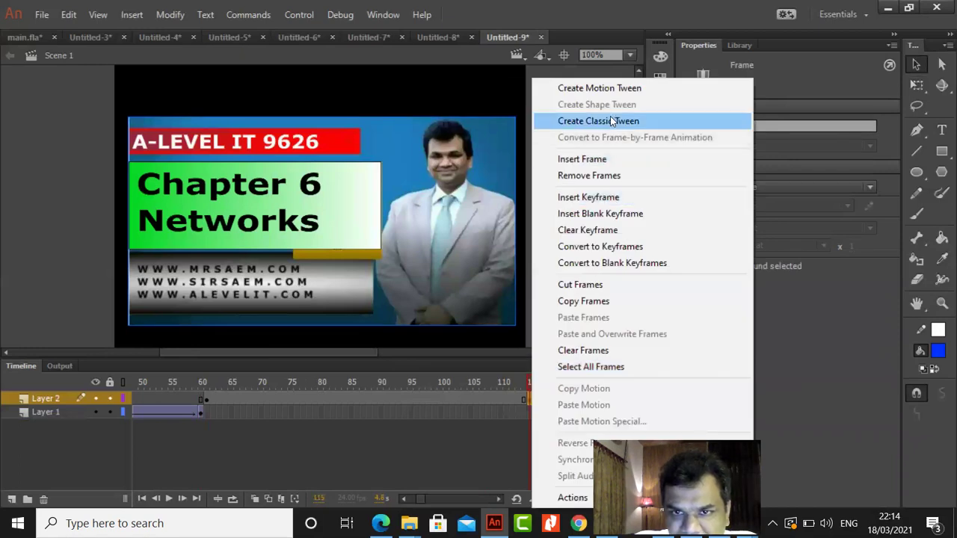
{"action": "left_click", "coordinate": [611, 122]}
{"action": "right_click", "coordinate": [528, 401]}
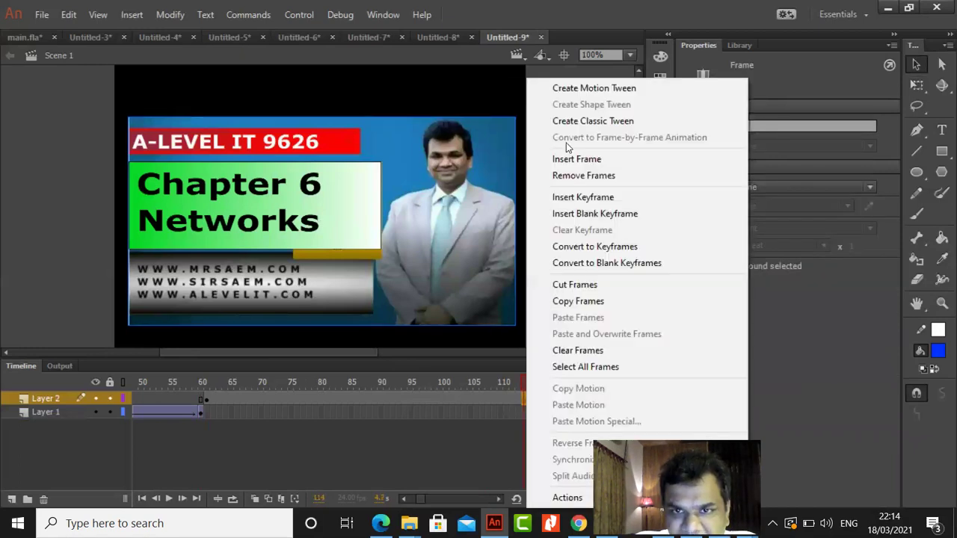
{"action": "left_click", "coordinate": [611, 121]}
Insert keyframes at frames 80 and 99 within Layer 2's classic tween
{"action": "left_click", "coordinate": [319, 401]}
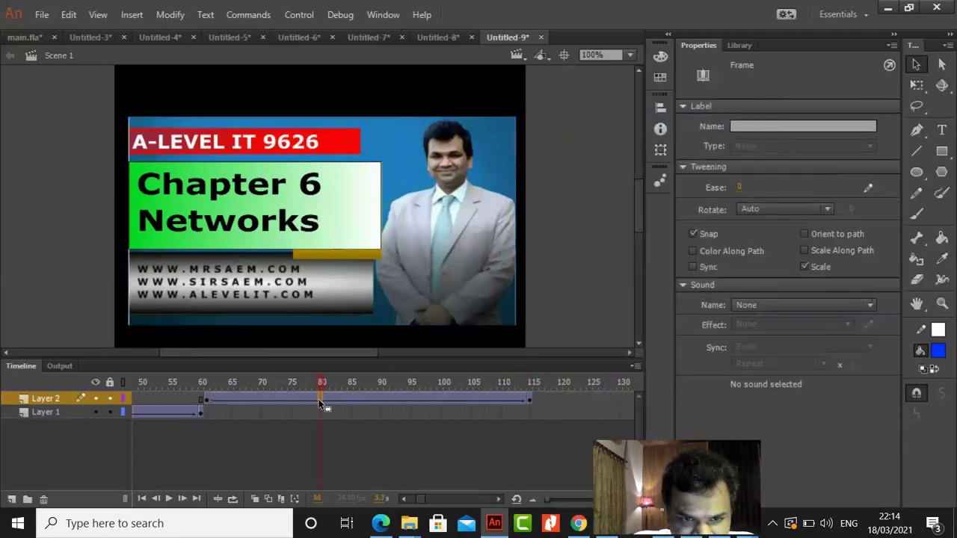
{"action": "right_click", "coordinate": [319, 400]}
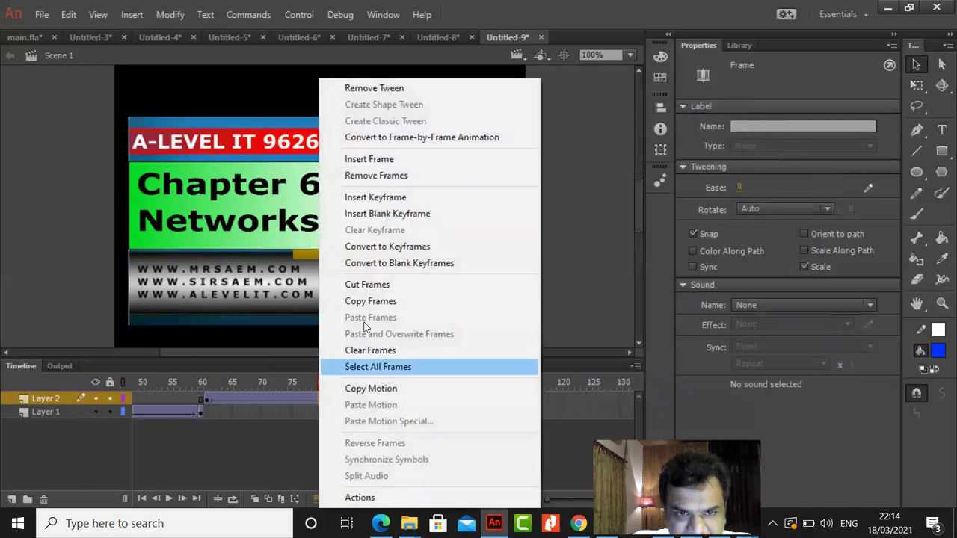
{"action": "left_click", "coordinate": [385, 196]}
{"action": "left_click", "coordinate": [415, 404]}
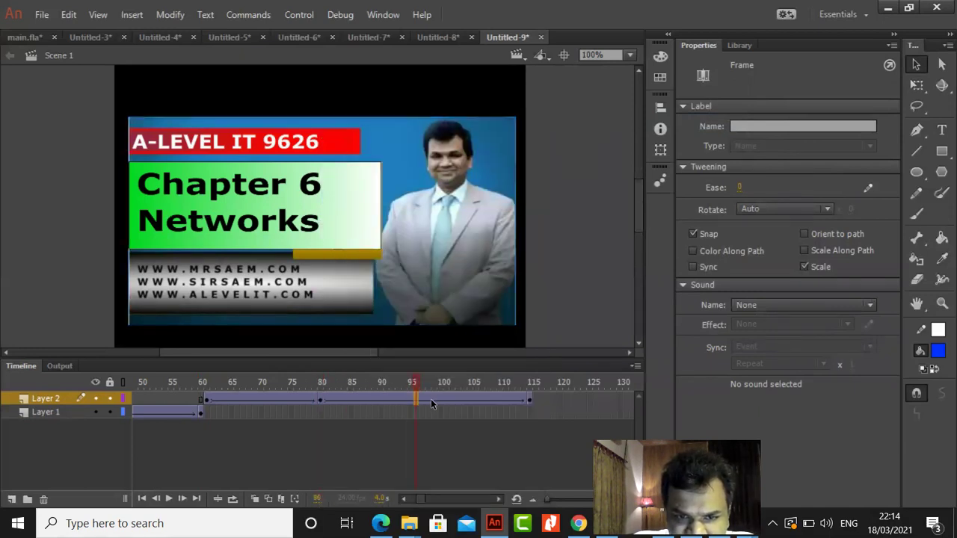
{"action": "right_click", "coordinate": [432, 399]}
{"action": "left_click", "coordinate": [493, 198]}
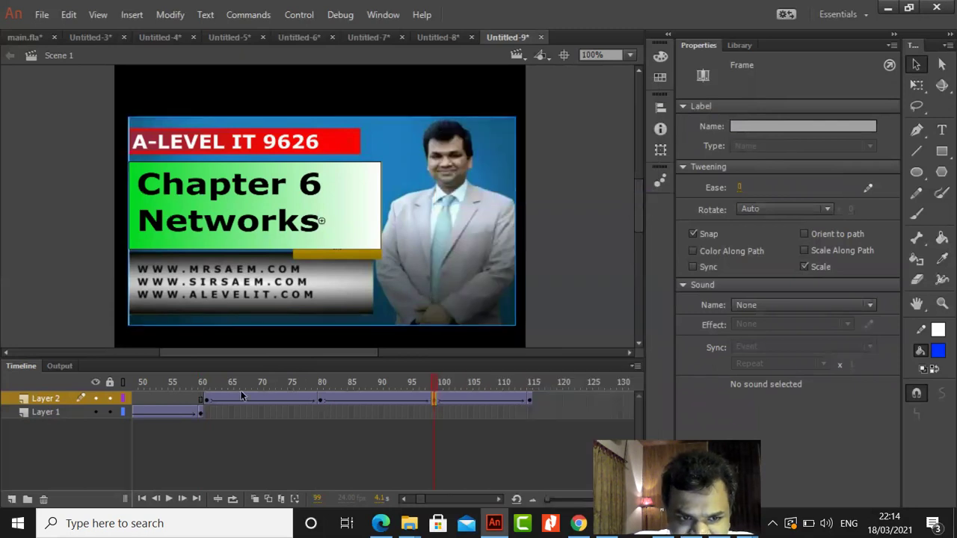
Apply an Alpha colour effect of 0% to the Chapter 6 image at frame 61
{"action": "left_click", "coordinate": [552, 277]}
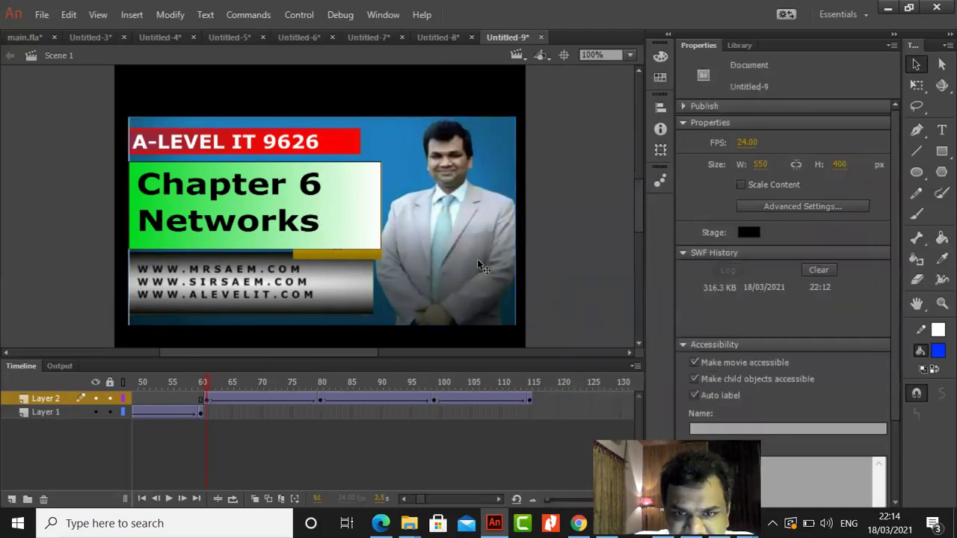
{"action": "left_click", "coordinate": [405, 290]}
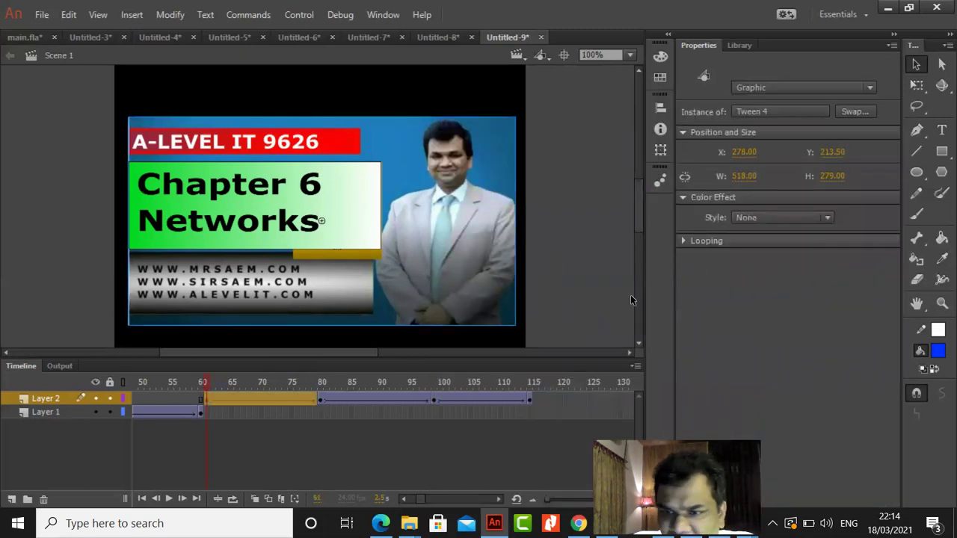
{"action": "left_click", "coordinate": [745, 216]}
{"action": "left_click", "coordinate": [758, 297]}
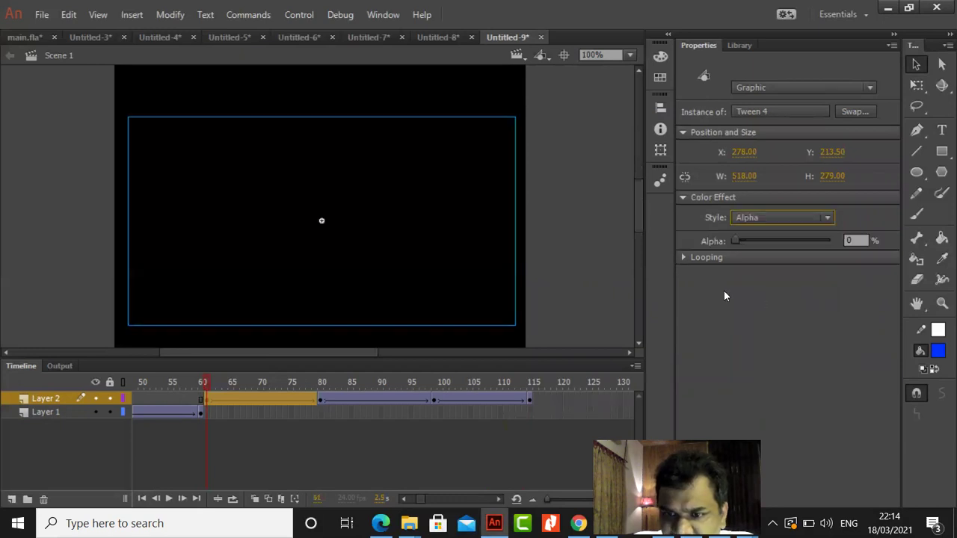
Make the Chapter 6 image fully transparent at frame 115 with an Alpha colour effect of 0%, and deselect it
{"action": "left_click", "coordinate": [531, 400]}
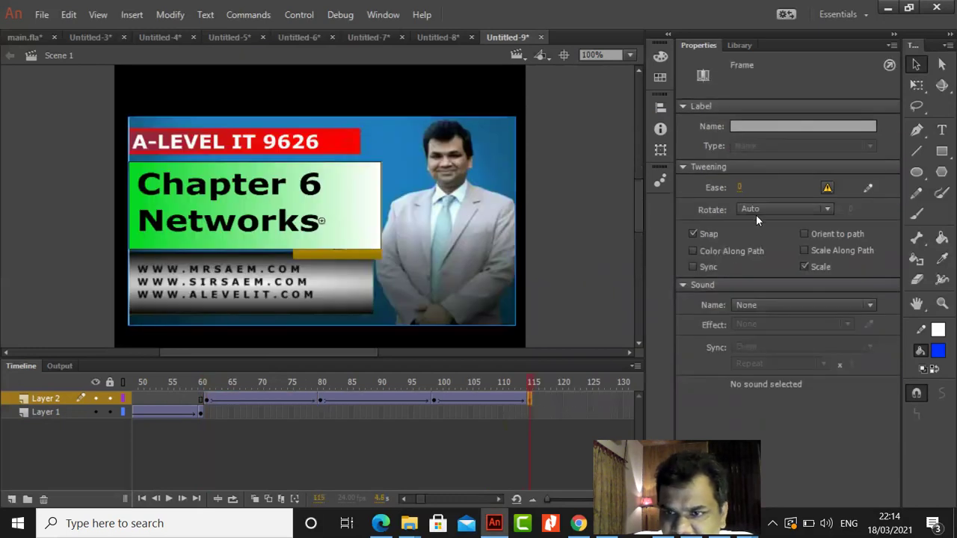
{"action": "left_click", "coordinate": [465, 270]}
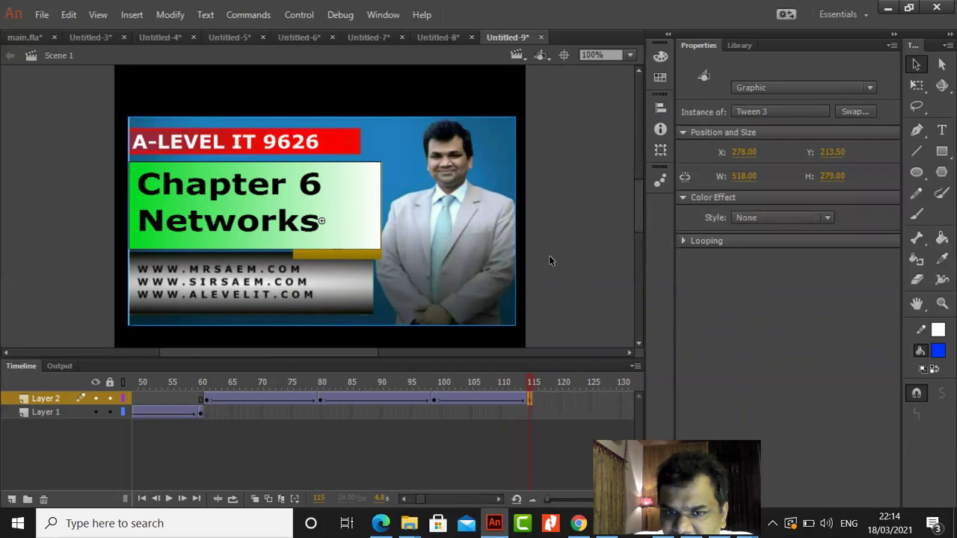
{"action": "left_click", "coordinate": [528, 398]}
{"action": "left_click", "coordinate": [488, 278]}
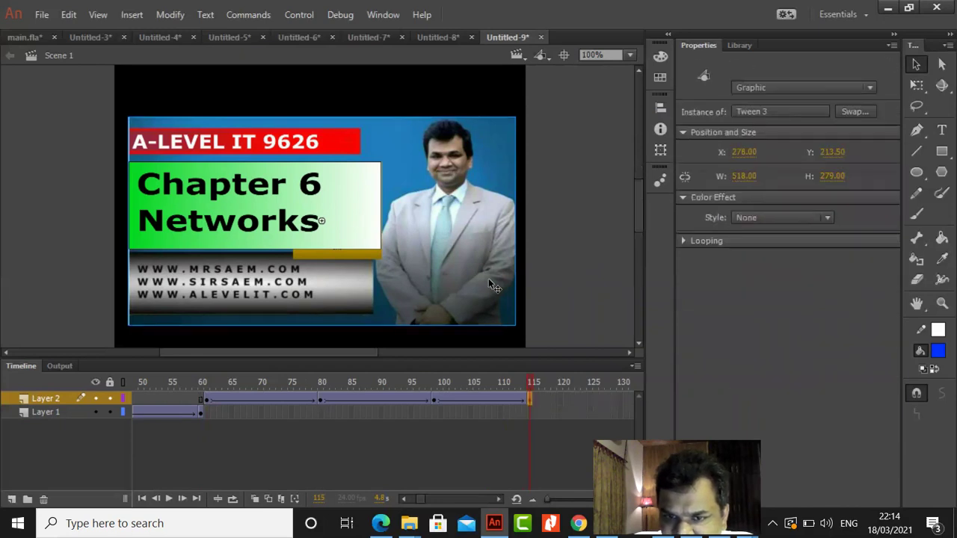
{"action": "left_click", "coordinate": [760, 218]}
{"action": "left_click", "coordinate": [767, 301]}
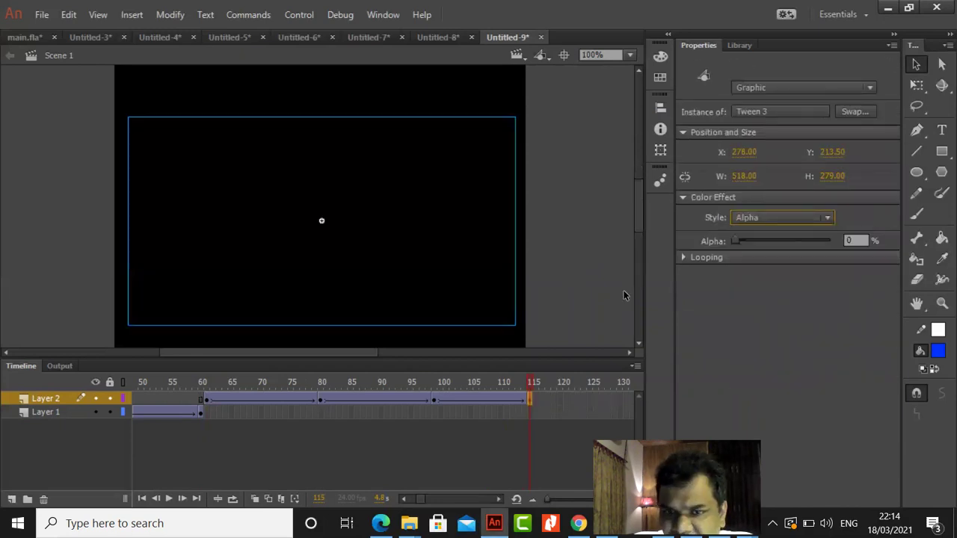
{"action": "left_click", "coordinate": [558, 288]}
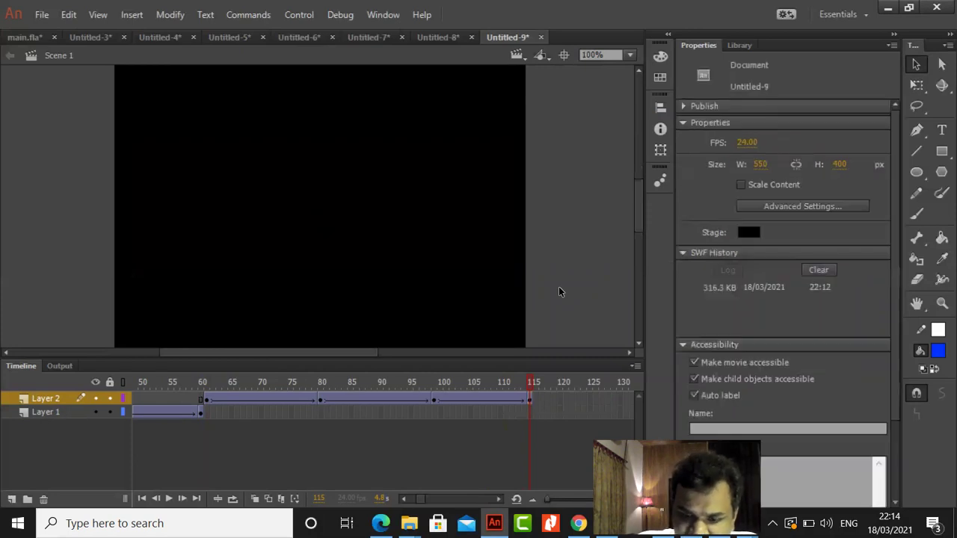
Test the movie to preview both images fading in and out in sequence, and close the preview
{"action": "key", "text": "ctrl+Return"}
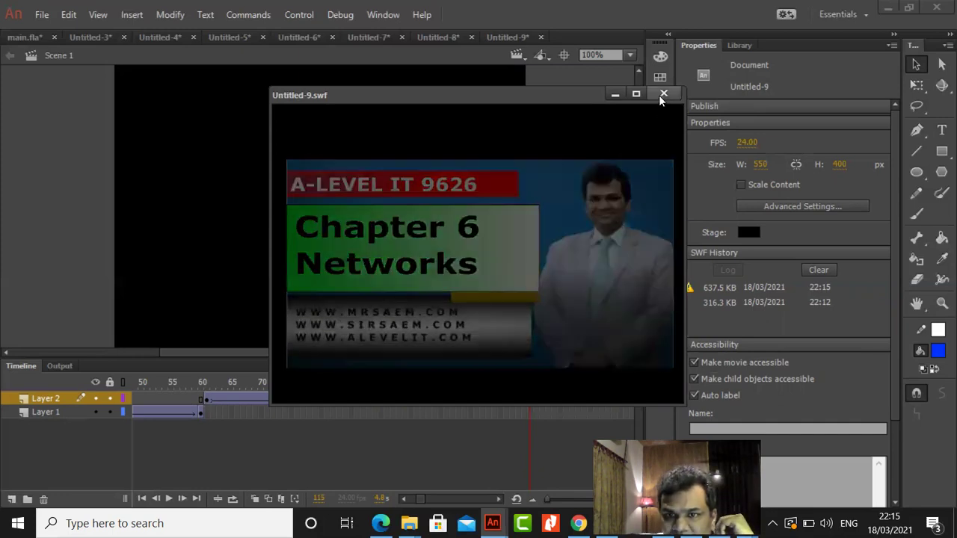
{"action": "left_click", "coordinate": [663, 95]}
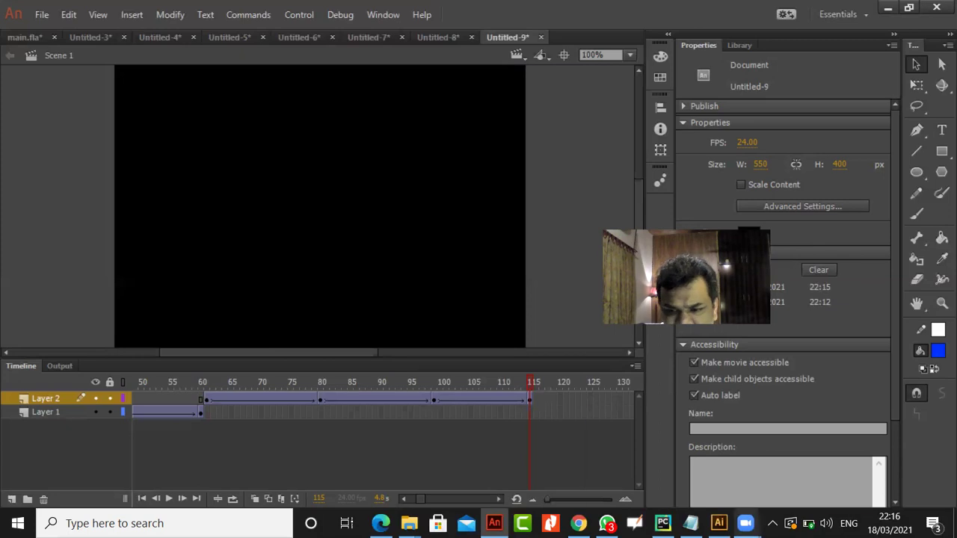
Switch to the Zoom window
{"action": "mouse_move", "coordinate": [746, 523]}
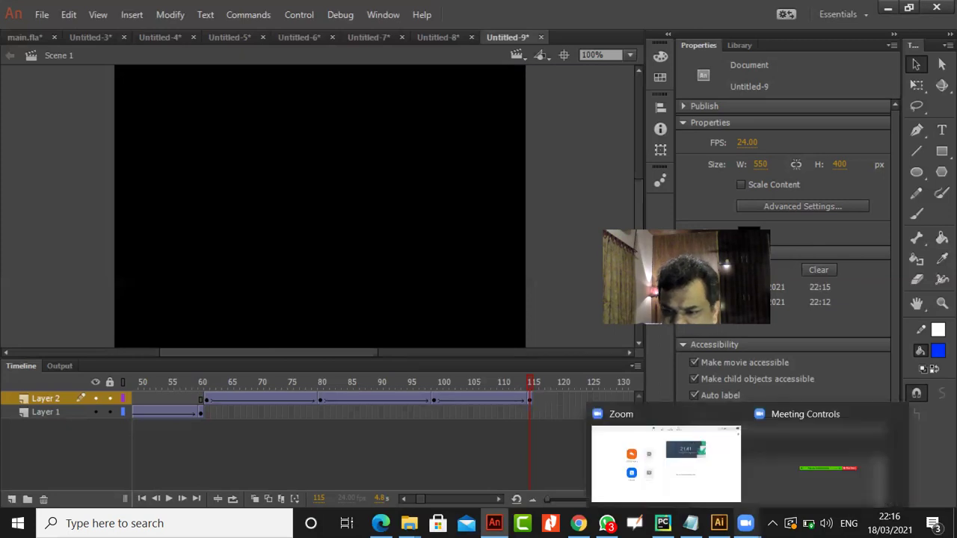
{"action": "left_click", "coordinate": [689, 476]}
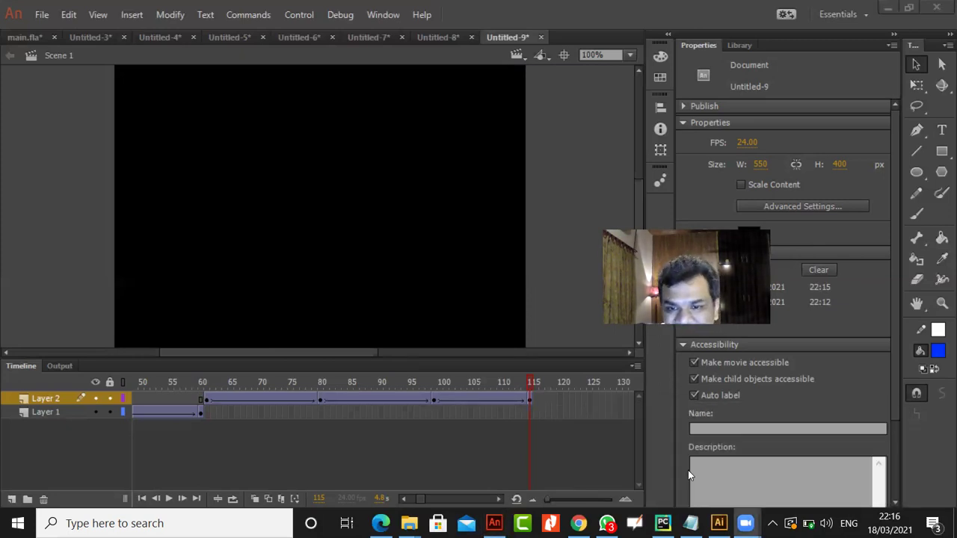